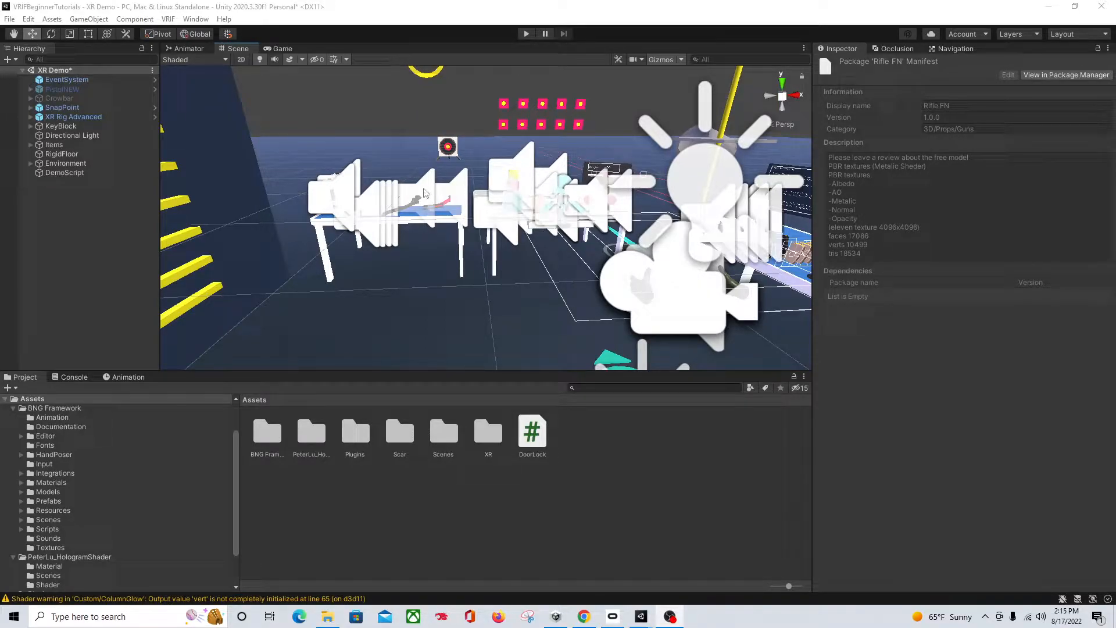
# - Search the Package Manager for "holo" to check the Hologram Effect Shader, and locate its PeterLu_HologramShader folder in Assets
pyautogui.click(203, 18)
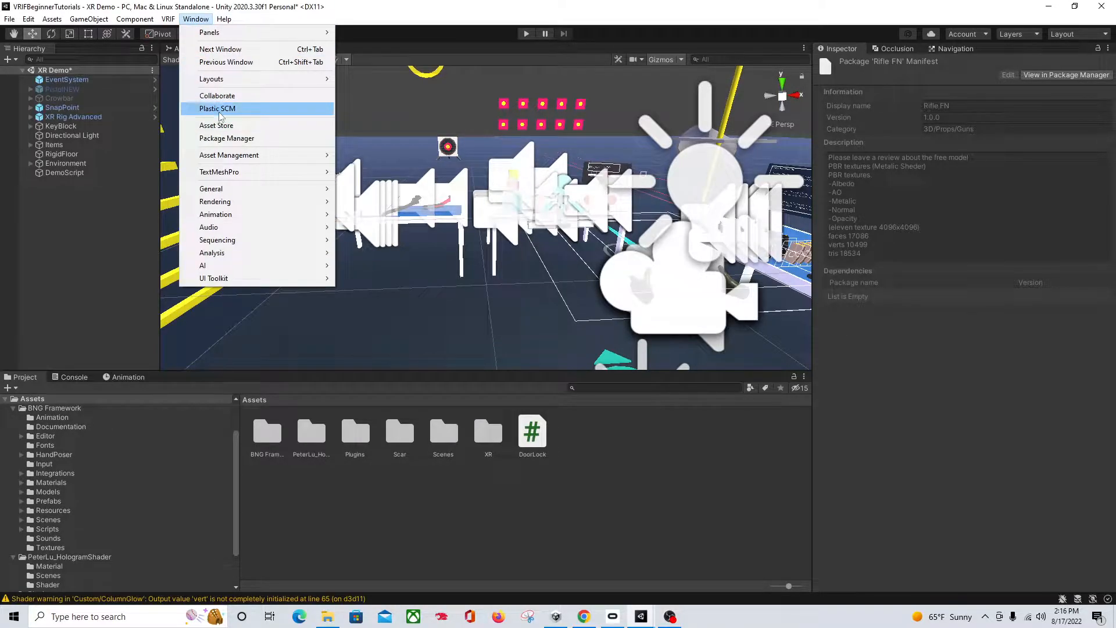
pyautogui.click(294, 138)
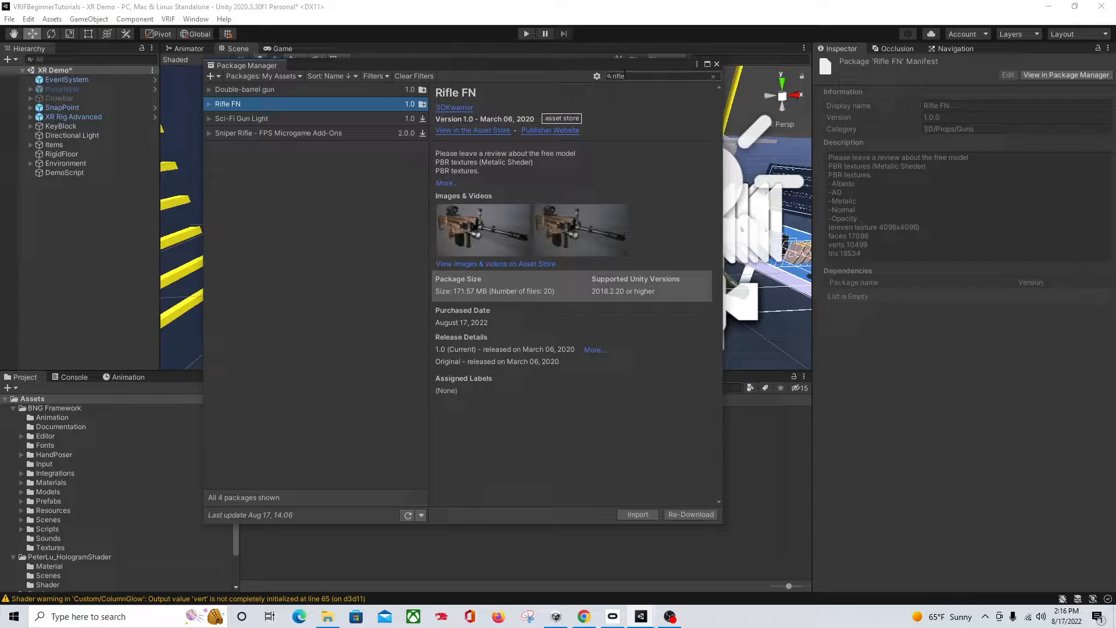
pyautogui.write('holo')
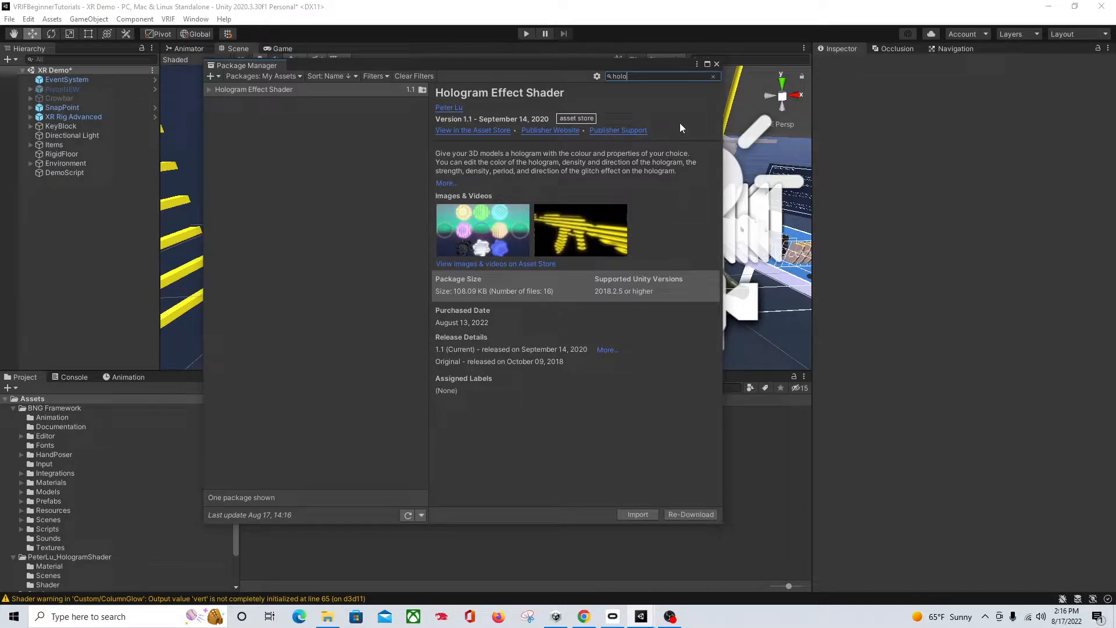
pyautogui.click(718, 64)
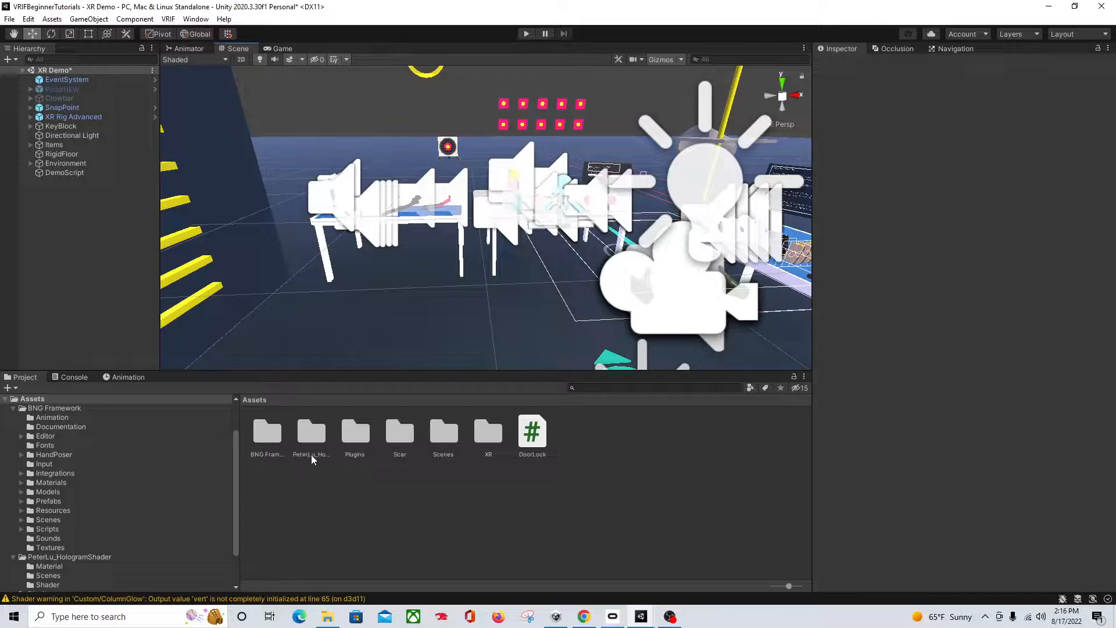
pyautogui.click(318, 442)
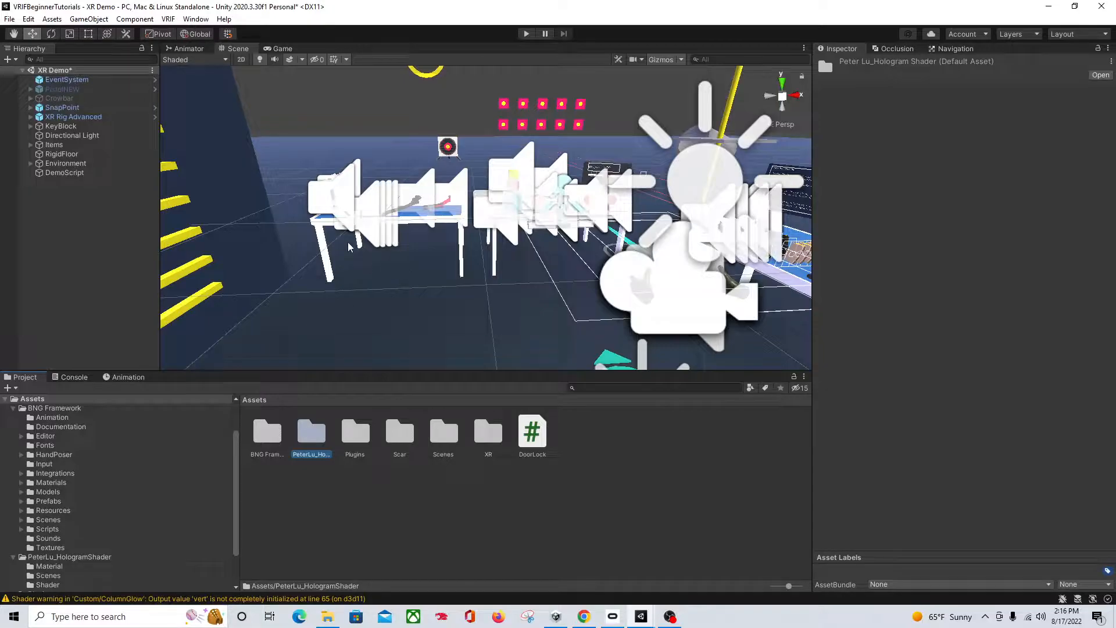
# - Deactivate the Items object in the scene
pyautogui.click(74, 145)
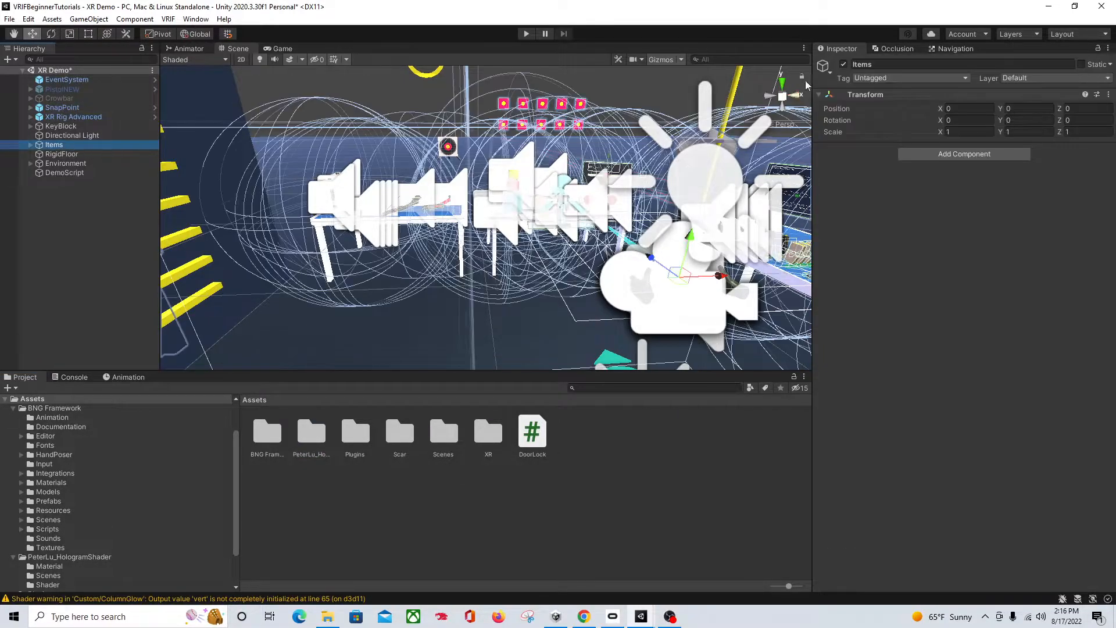
pyautogui.click(843, 65)
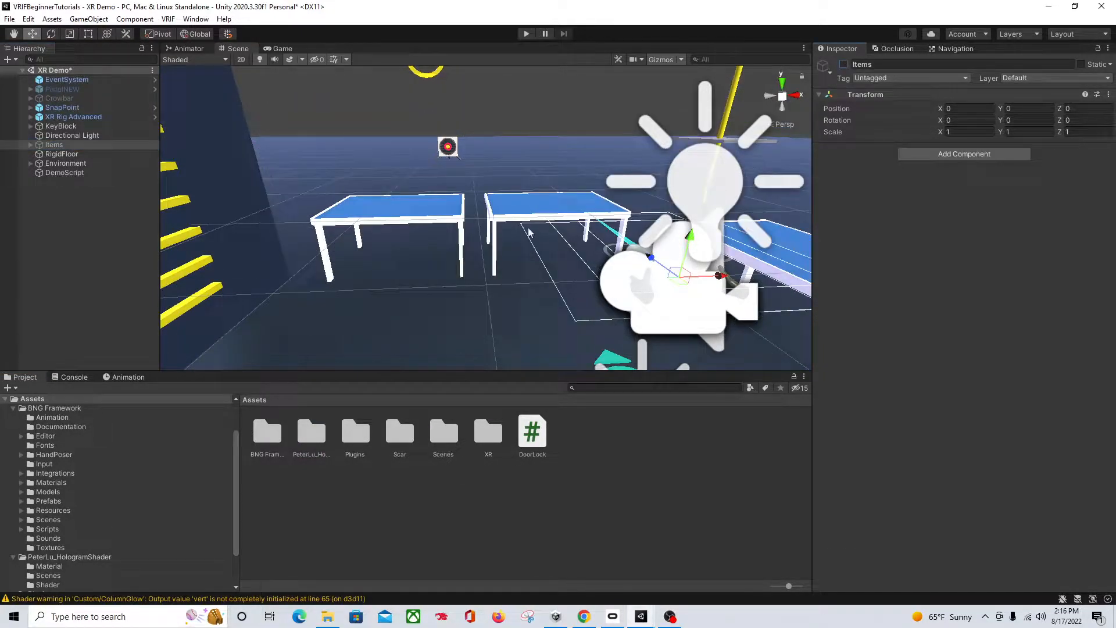
# - Place the RifleWithGrip Variant prefab from BNG Framework/Prefabs/Weapons above an empty table and raise it to about Y -0.052
pyautogui.moveTo(529, 232); pyautogui.dragTo(688, 230, button='right')
pyautogui.moveTo(531, 261); pyautogui.dragTo(586, 254, button='middle')
pyautogui.scroll(8, 586, 254)
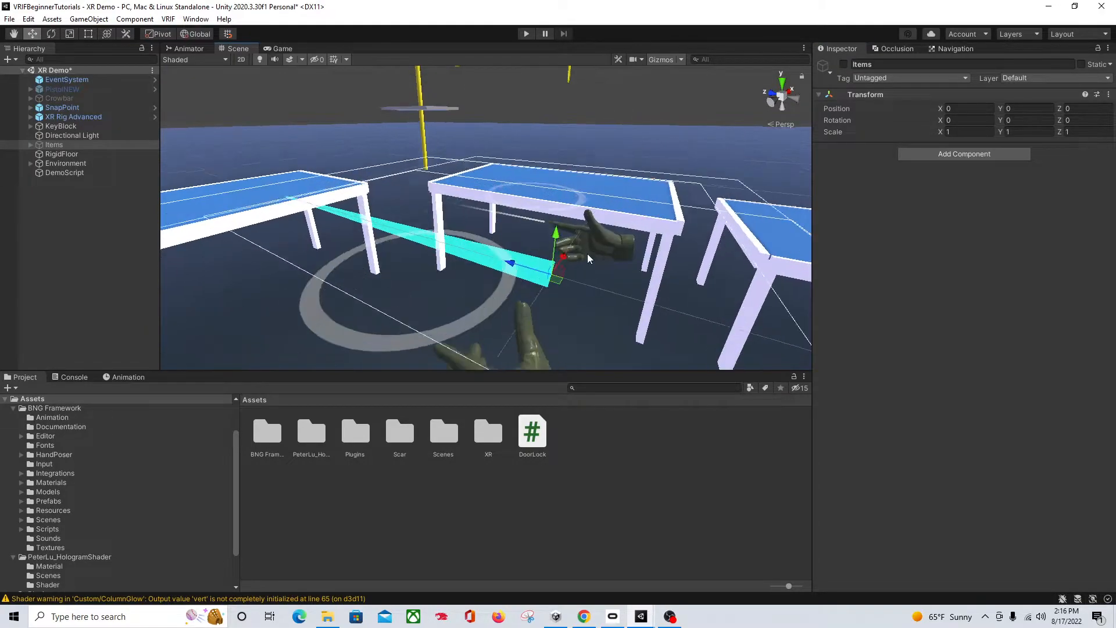
pyautogui.scroll(3, 585, 259)
pyautogui.moveTo(584, 261); pyautogui.dragTo(683, 186, button='right')
pyautogui.moveTo(684, 145); pyautogui.dragTo(673, 197, button='middle')
pyautogui.scroll(3, 668, 198)
pyautogui.moveTo(668, 198); pyautogui.dragTo(661, 186, button='right')
pyautogui.moveTo(661, 187); pyautogui.dragTo(647, 174, button='middle')
pyautogui.moveTo(648, 175); pyautogui.dragTo(637, 179, button='right')
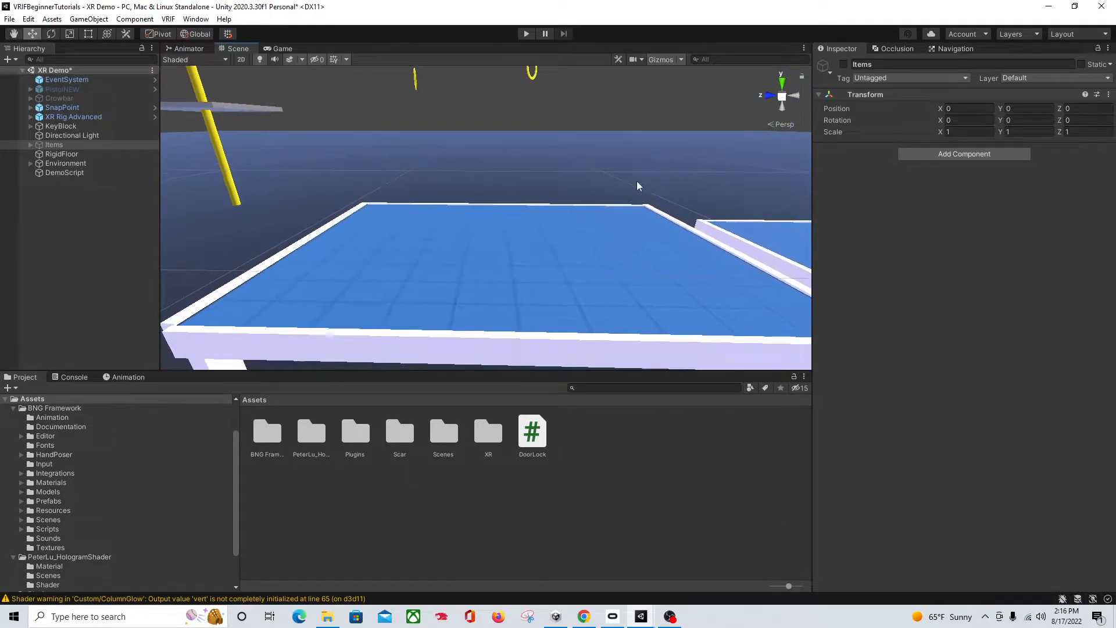
pyautogui.doubleClick(268, 435)
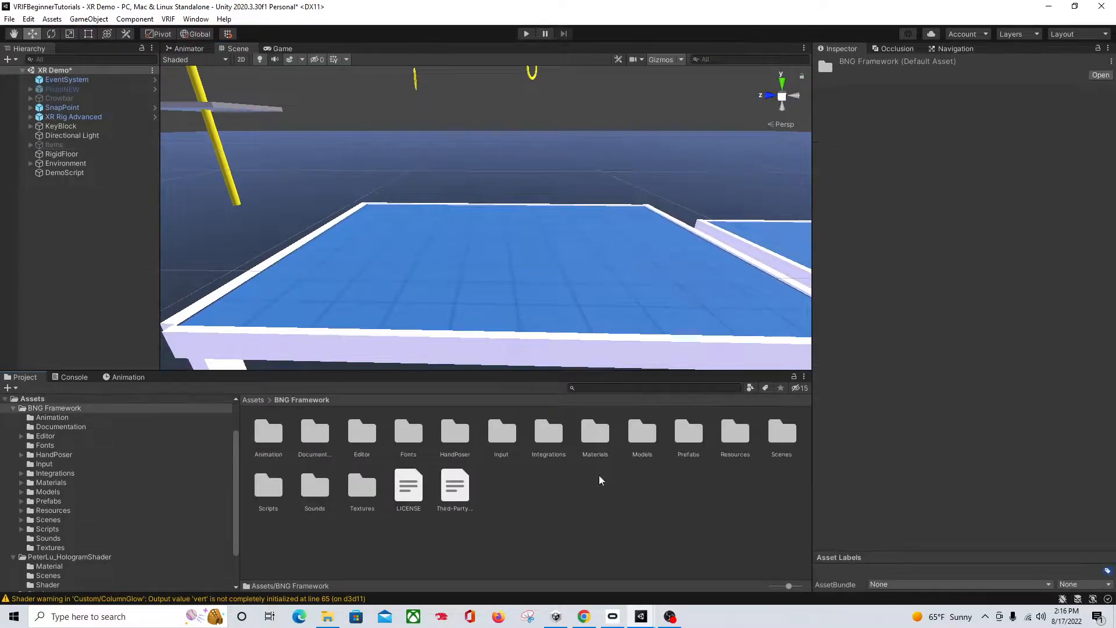
pyautogui.doubleClick(689, 435)
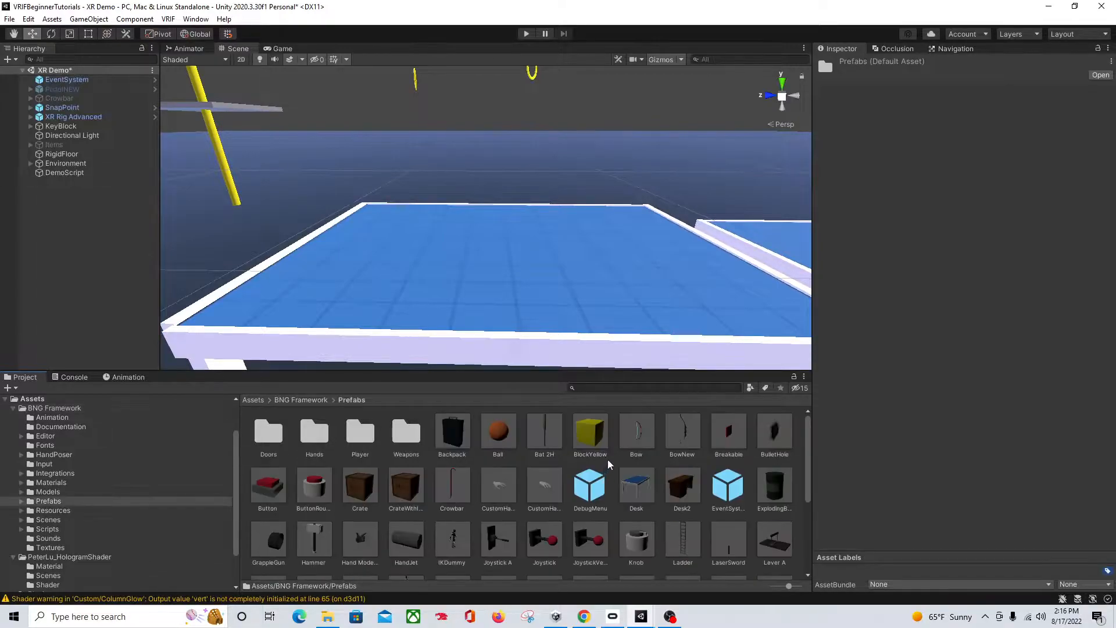
pyautogui.doubleClick(411, 438)
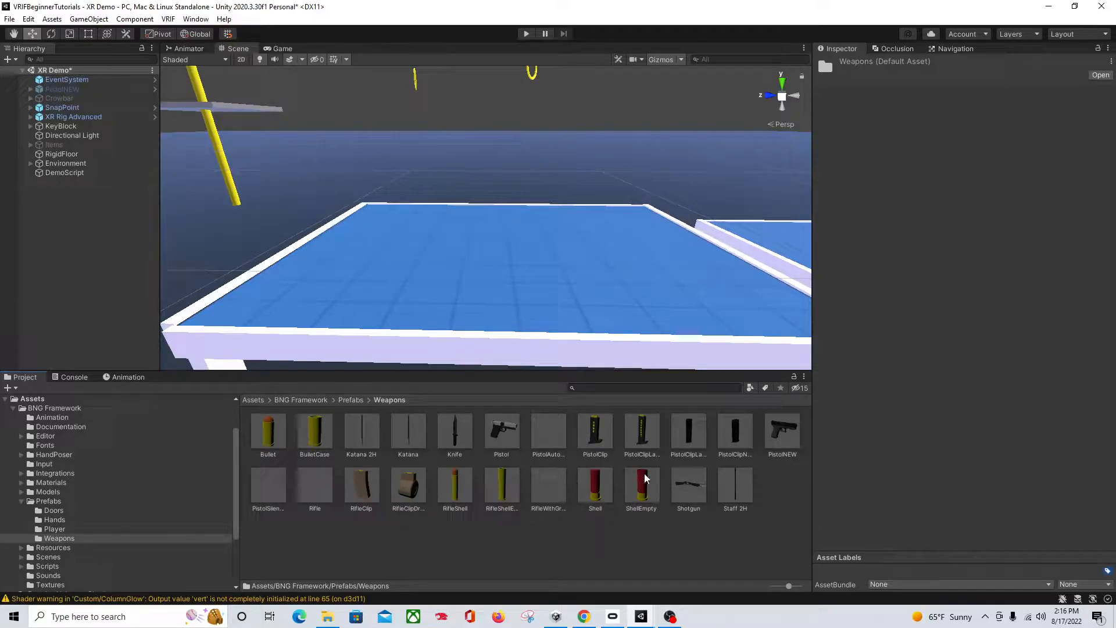
pyautogui.moveTo(562, 507); pyautogui.dragTo(517, 185)
pyautogui.moveTo(527, 183)
pyautogui.mouseDown(button='middle')
pyautogui.moveTo(528, 221)
pyautogui.moveTo(526, 203)
pyautogui.mouseUp(button='middle')
pyautogui.scroll(3, 524, 207)
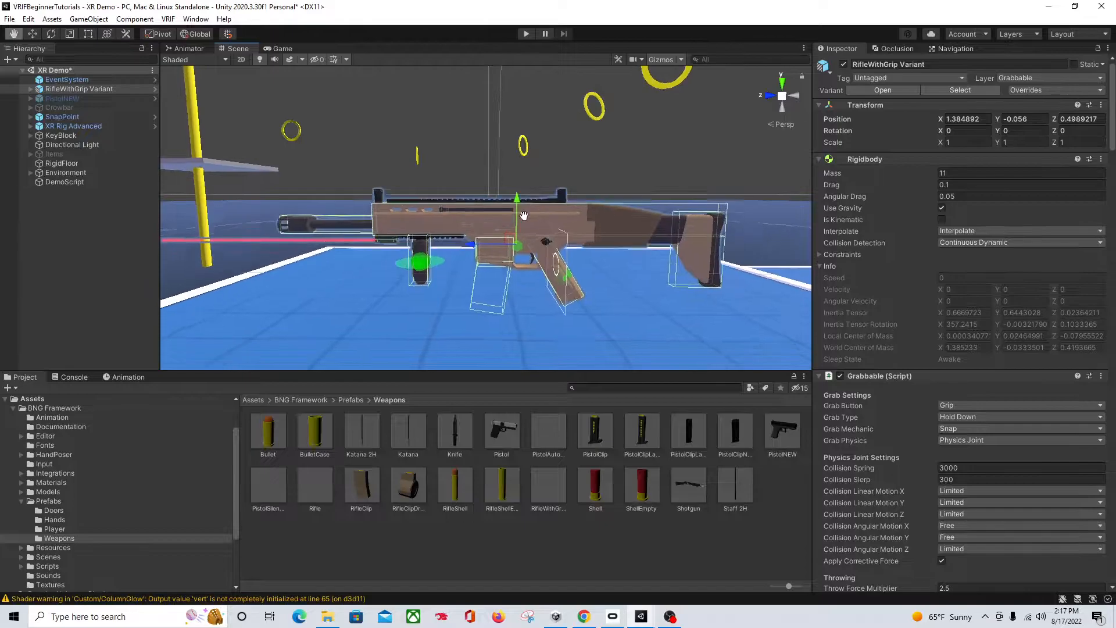
pyautogui.press('w')
pyautogui.moveTo(512, 193); pyautogui.dragTo(511, 187)
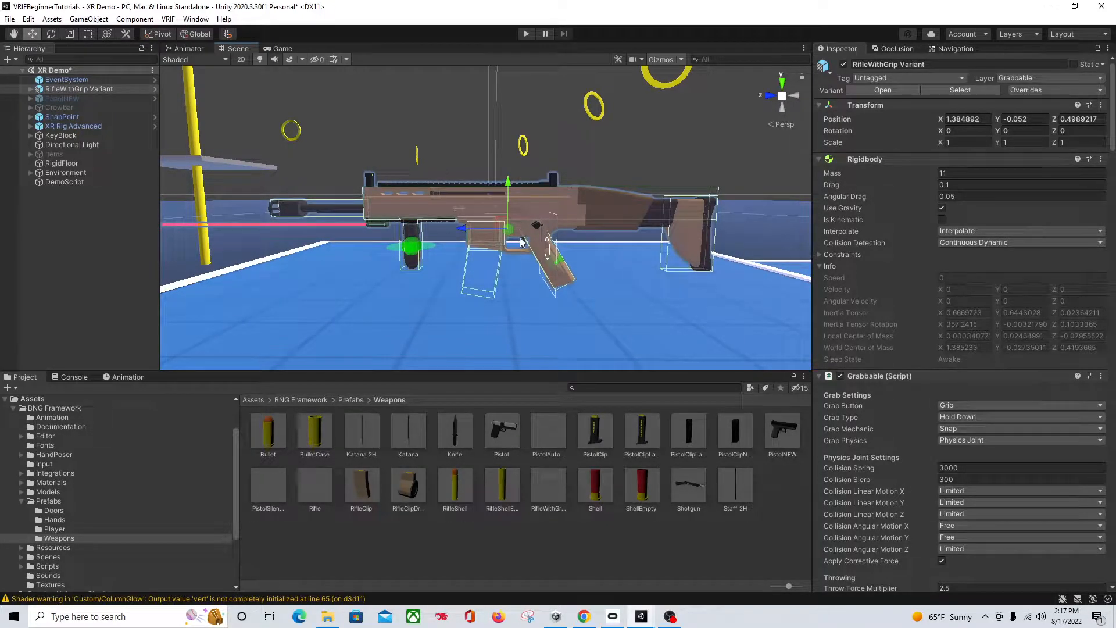
# - Place the Scar prefab from Assets/Scar/Prefab on the table next to the RifleWithGrip Variant
pyautogui.keyDown('alt'); pyautogui.moveTo(530, 247); pyautogui.dragTo(474, 202); pyautogui.keyUp('alt')
pyautogui.keyDown('alt'); pyautogui.moveTo(442, 236); pyautogui.dragTo(608, 265); pyautogui.keyUp('alt')
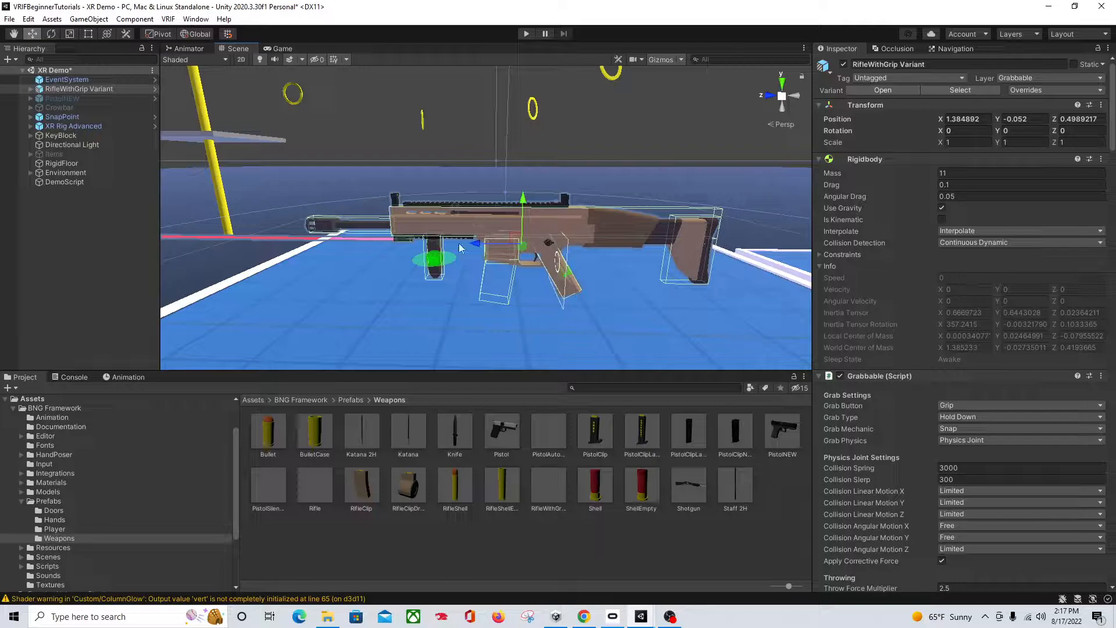
pyautogui.click(253, 400)
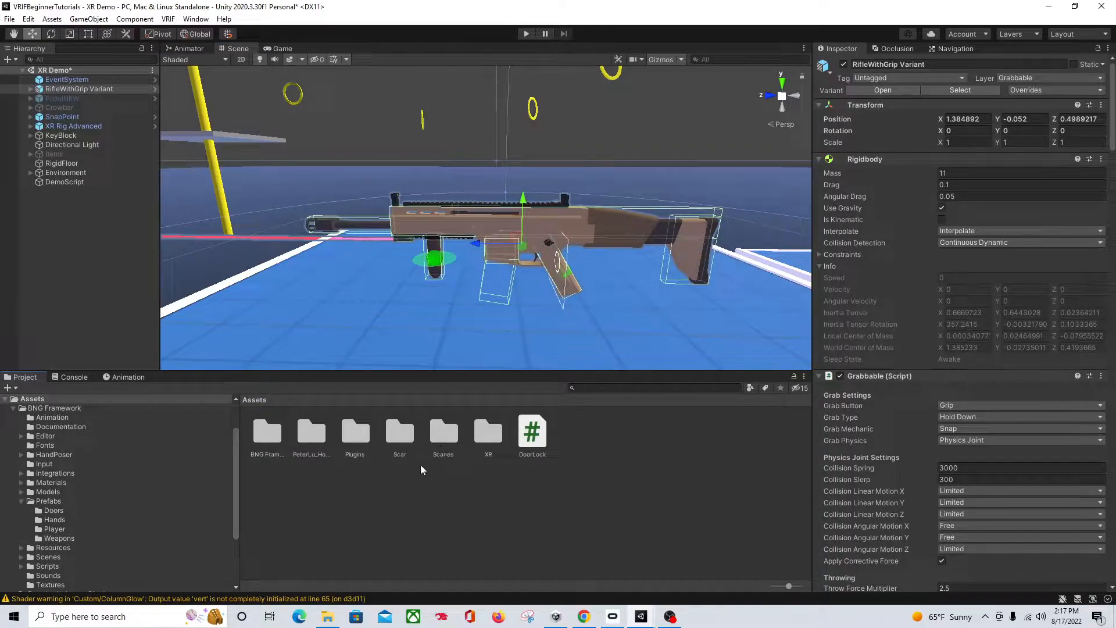
pyautogui.doubleClick(401, 436)
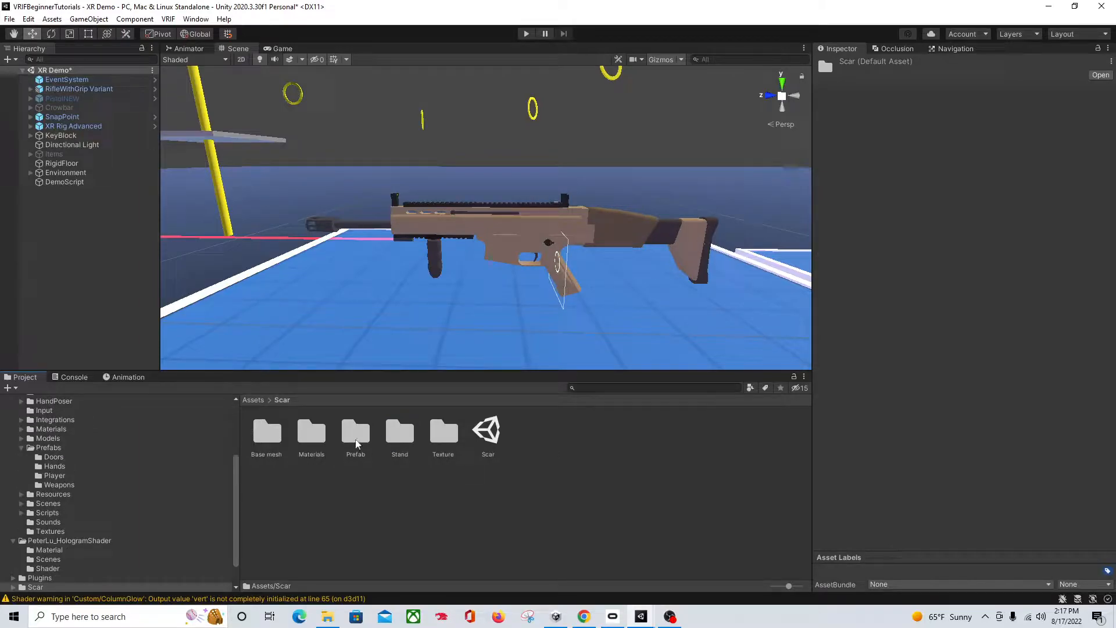
pyautogui.doubleClick(356, 433)
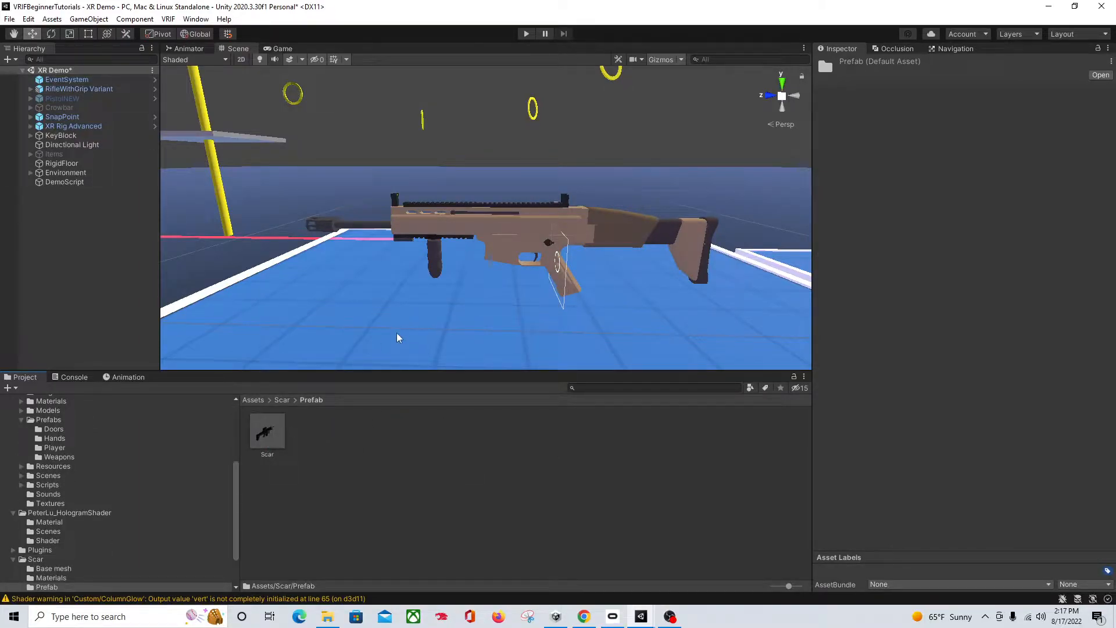
pyautogui.moveTo(262, 439); pyautogui.dragTo(471, 288)
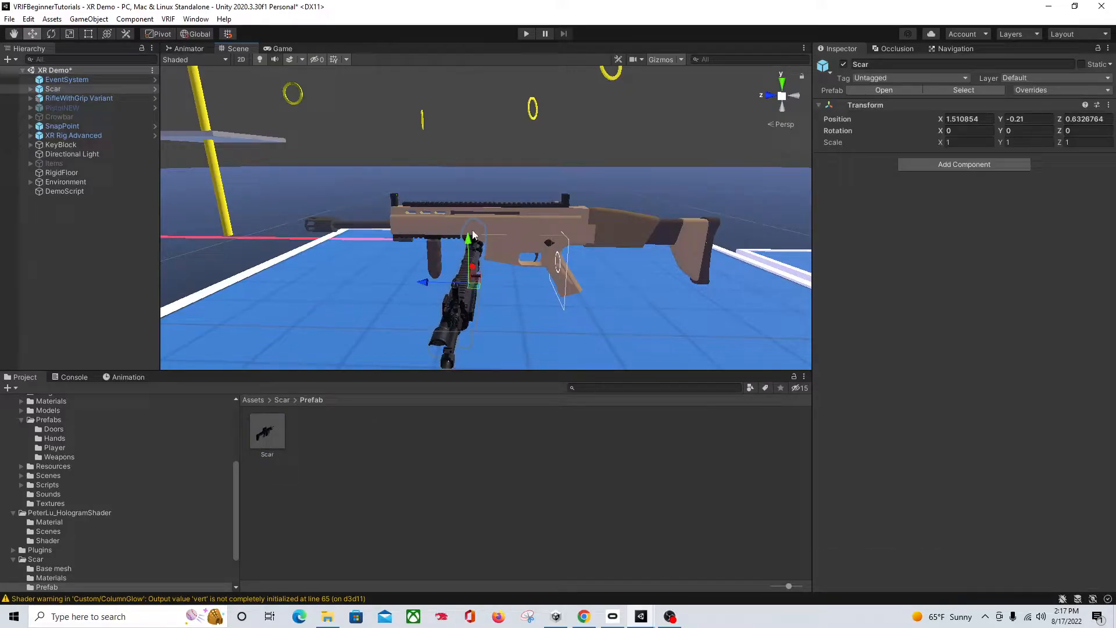
# - Lift the Scar to about Y -0.074, level with the RifleWithGrip Variant, and set its Y rotation to 90
pyautogui.scroll(1, 576, 273)
pyautogui.moveTo(576, 274); pyautogui.dragTo(579, 322, button='right')
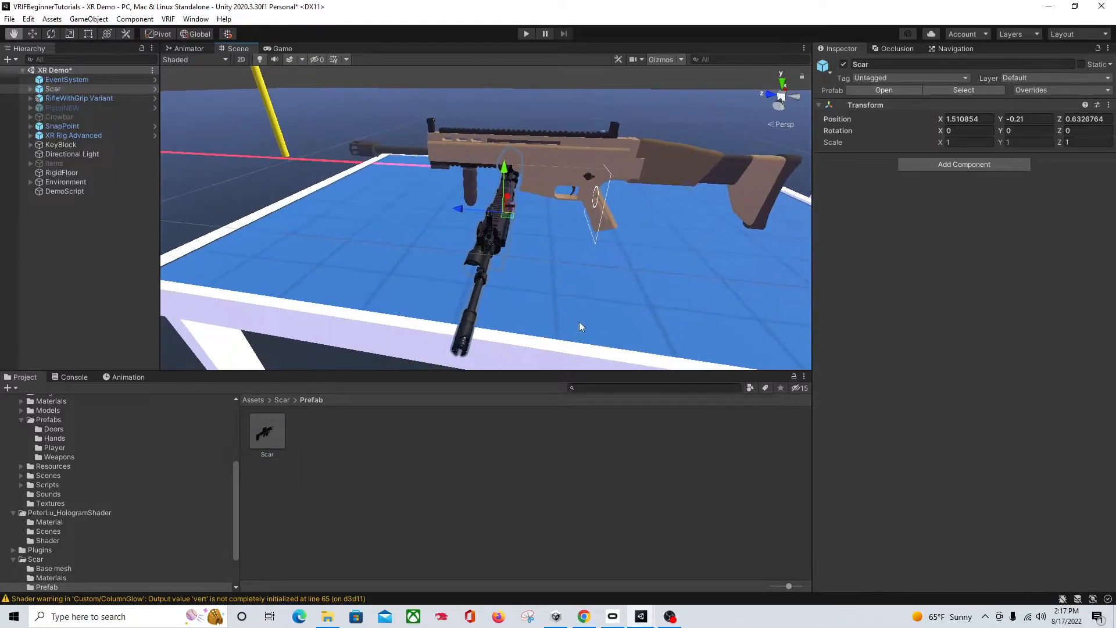
pyautogui.moveTo(580, 322); pyautogui.dragTo(566, 329, button='middle')
pyautogui.moveTo(498, 176); pyautogui.dragTo(500, 112)
pyautogui.moveTo(500, 117); pyautogui.dragTo(550, 141, button='right')
pyautogui.moveTo(558, 163); pyautogui.dragTo(561, 174, button='middle')
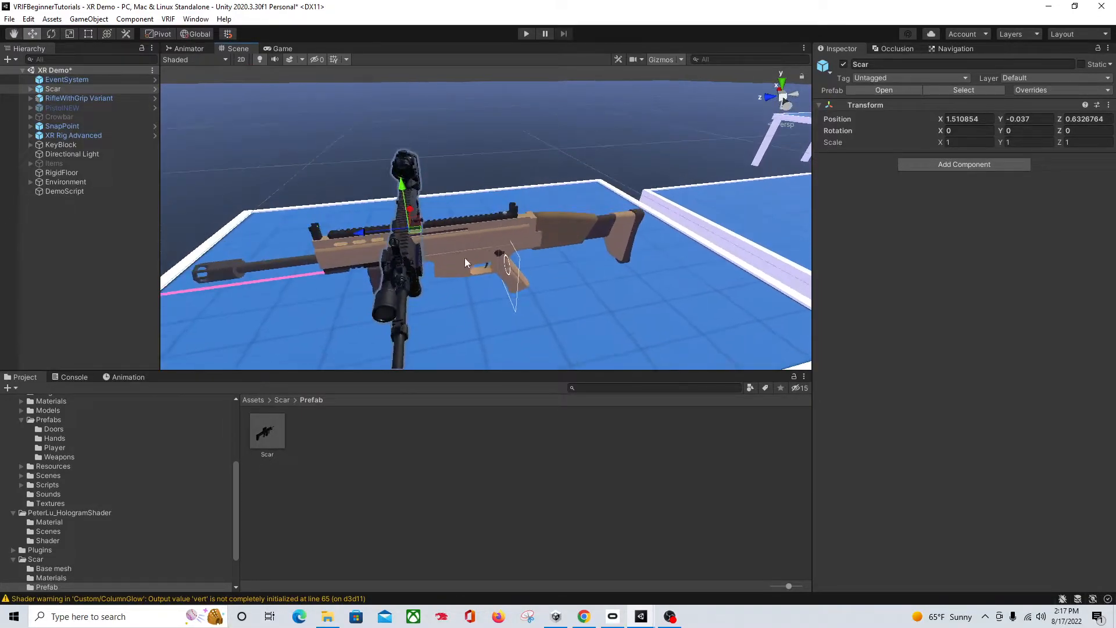
pyautogui.moveTo(504, 222)
pyautogui.keyDown('alt'); pyautogui.mouseDown()
pyautogui.moveTo(520, 223)
pyautogui.moveTo(491, 233)
pyautogui.mouseUp(); pyautogui.keyUp('alt')
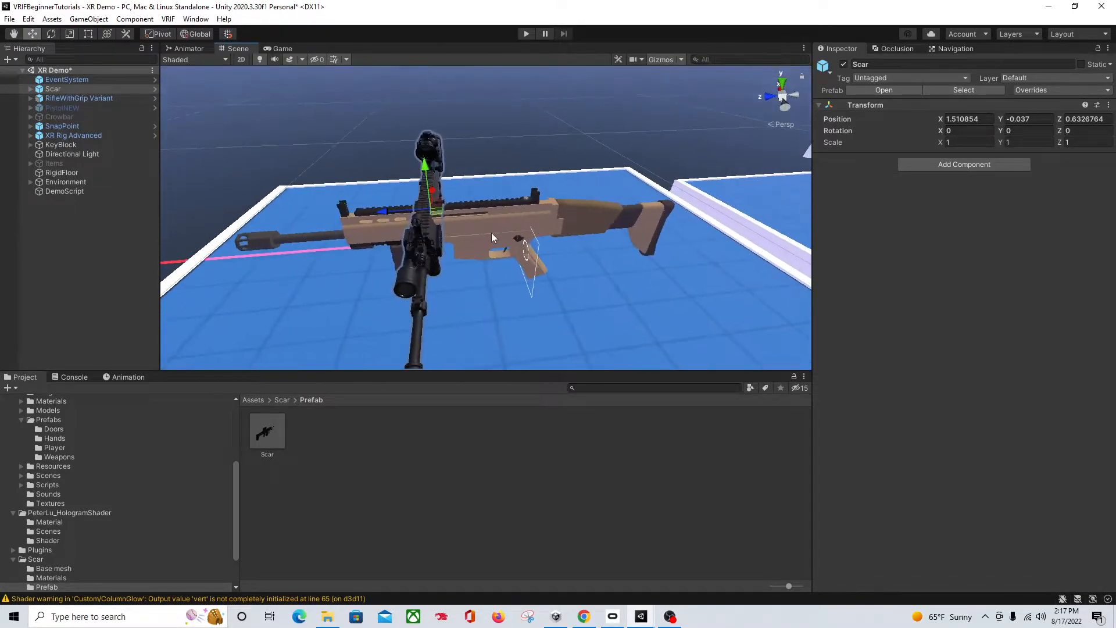
pyautogui.keyDown('alt'); pyautogui.moveTo(385, 240); pyautogui.dragTo(376, 167); pyautogui.keyUp('alt')
pyautogui.moveTo(499, 189); pyautogui.dragTo(507, 189)
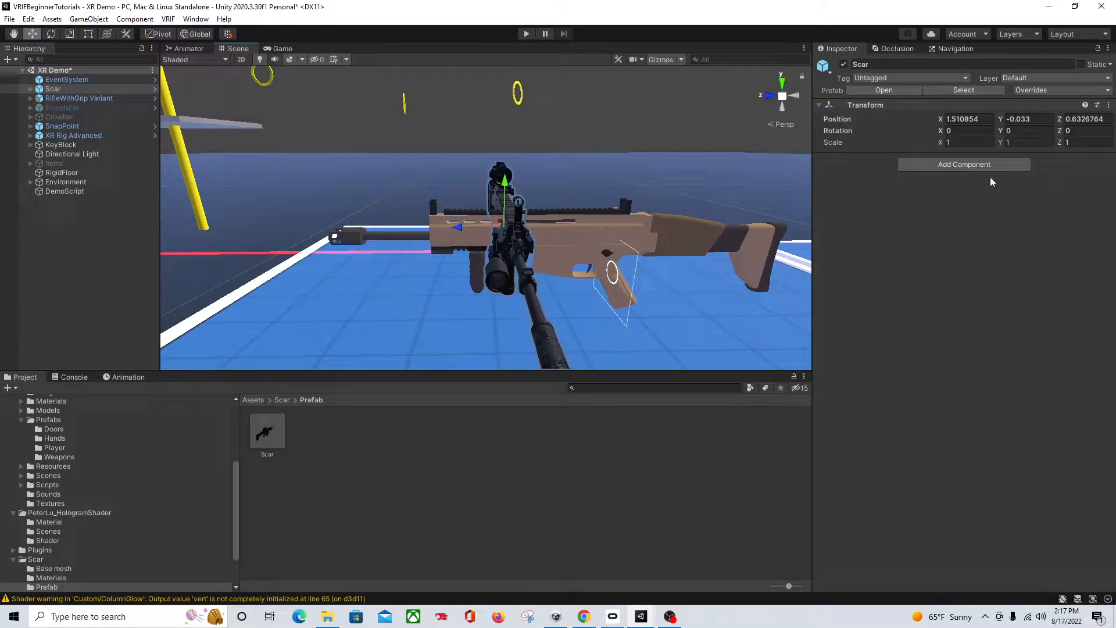
pyautogui.write('90')
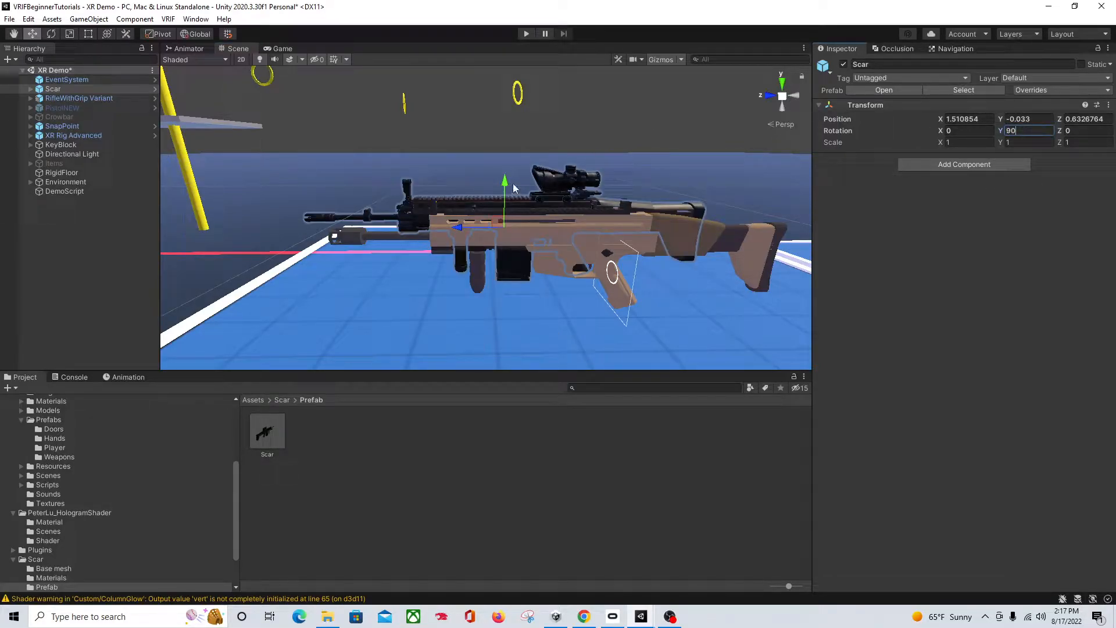
pyautogui.moveTo(505, 184); pyautogui.dragTo(509, 200)
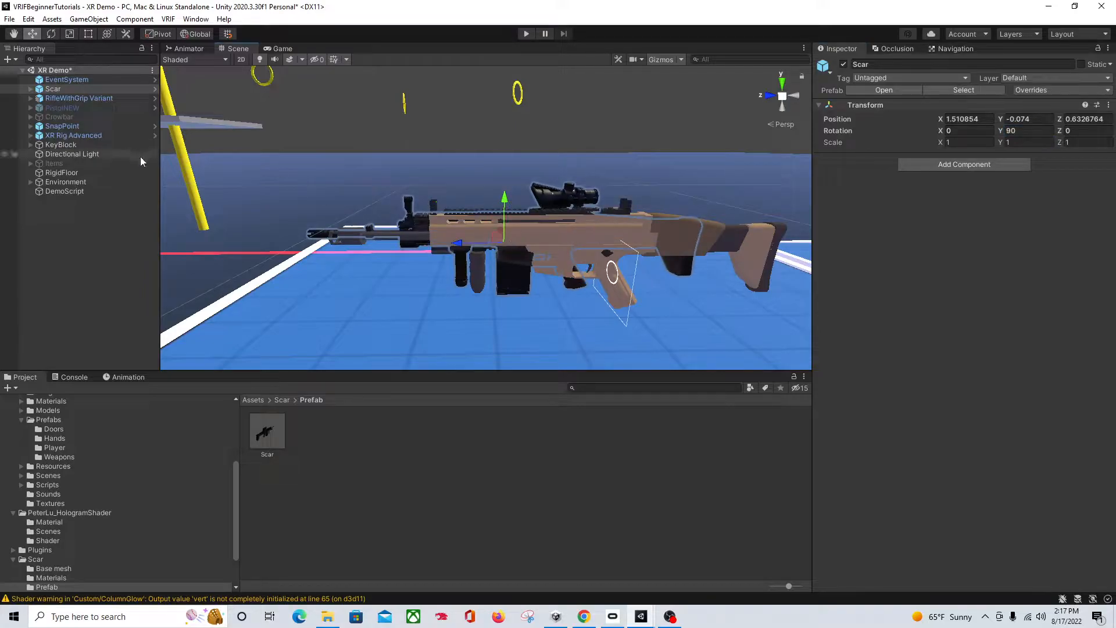
# - Copy the RifleWithGrip Variant's X position, 1.384892, to the Scar's X position
pyautogui.click(64, 99)
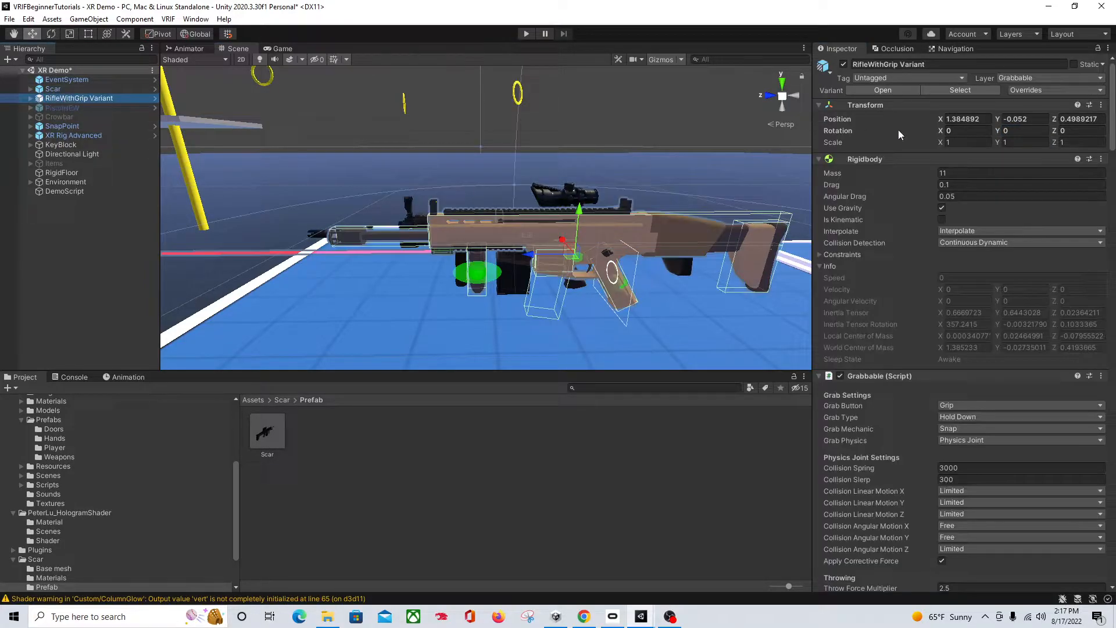
pyautogui.click(981, 120)
pyautogui.hotkey('ctrl', 'c')
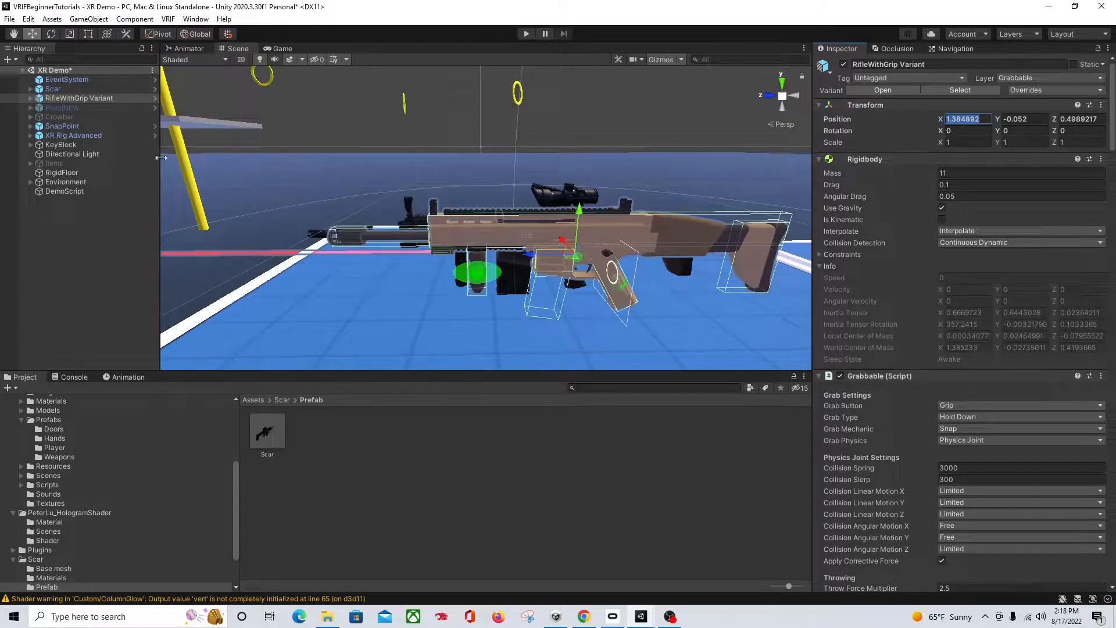
pyautogui.click(58, 89)
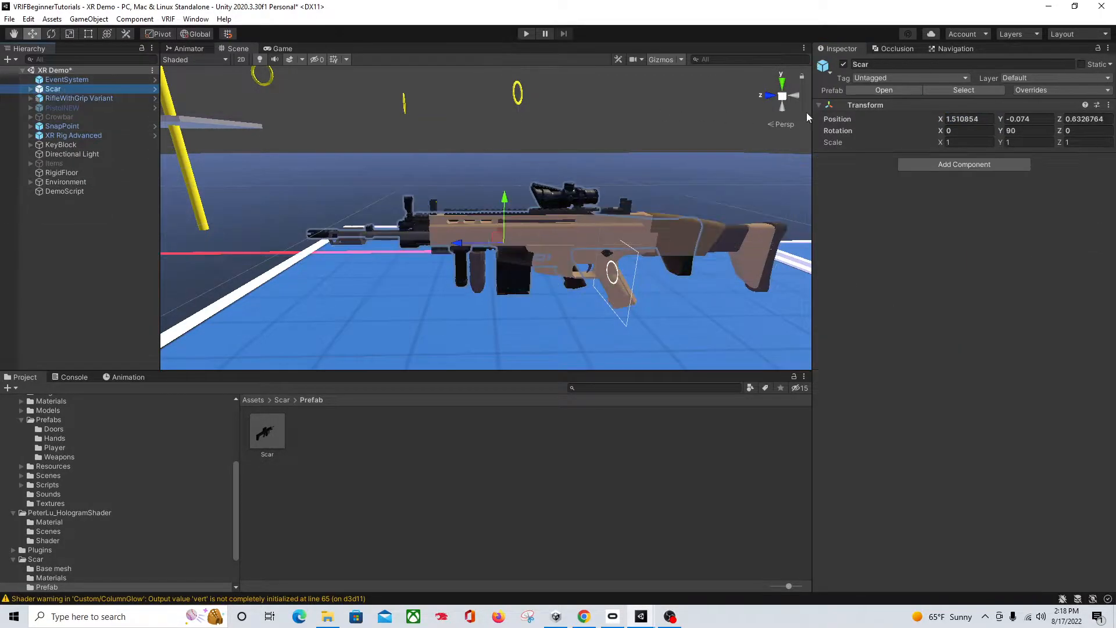
pyautogui.click(975, 120)
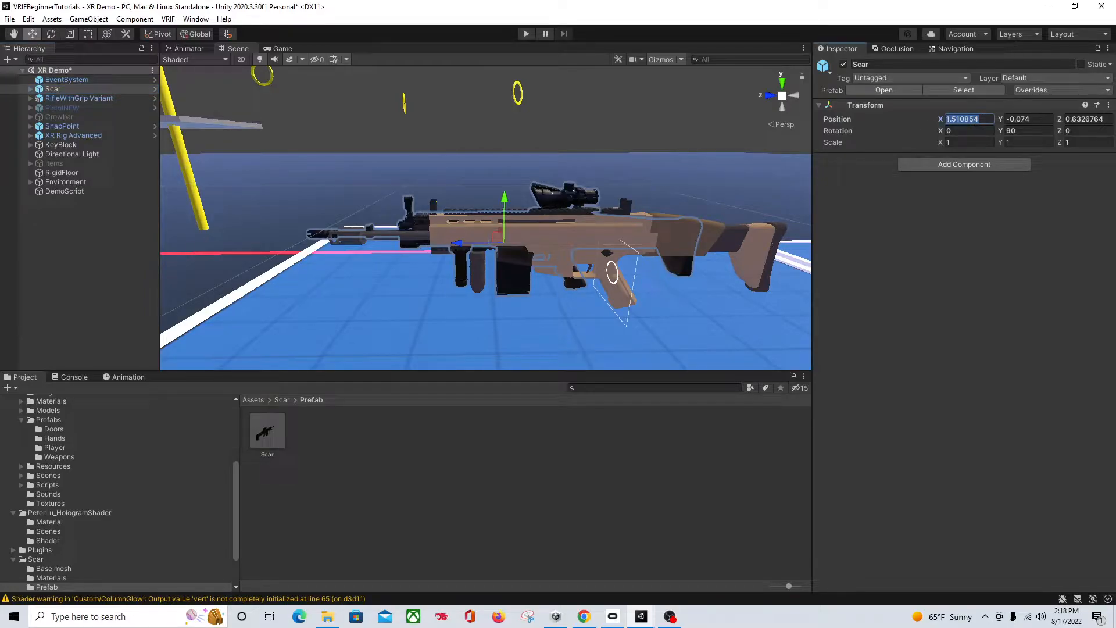
pyautogui.hotkey('ctrl', 'v')
# - Align the Scar with the RifleWithGrip Variant's grip and trigger by moving it to about Y -0.0406 and Z 0.5782
pyautogui.moveTo(692, 204); pyautogui.dragTo(539, 232, button='right')
pyautogui.moveTo(539, 232)
pyautogui.mouseDown(button='middle')
pyautogui.moveTo(464, 231)
pyautogui.moveTo(490, 241)
pyautogui.moveTo(548, 226)
pyautogui.mouseUp(button='middle')
pyautogui.moveTo(548, 225); pyautogui.dragTo(441, 233, button='right')
pyautogui.moveTo(358, 189); pyautogui.dragTo(352, 167)
pyautogui.moveTo(306, 216); pyautogui.dragTo(351, 213)
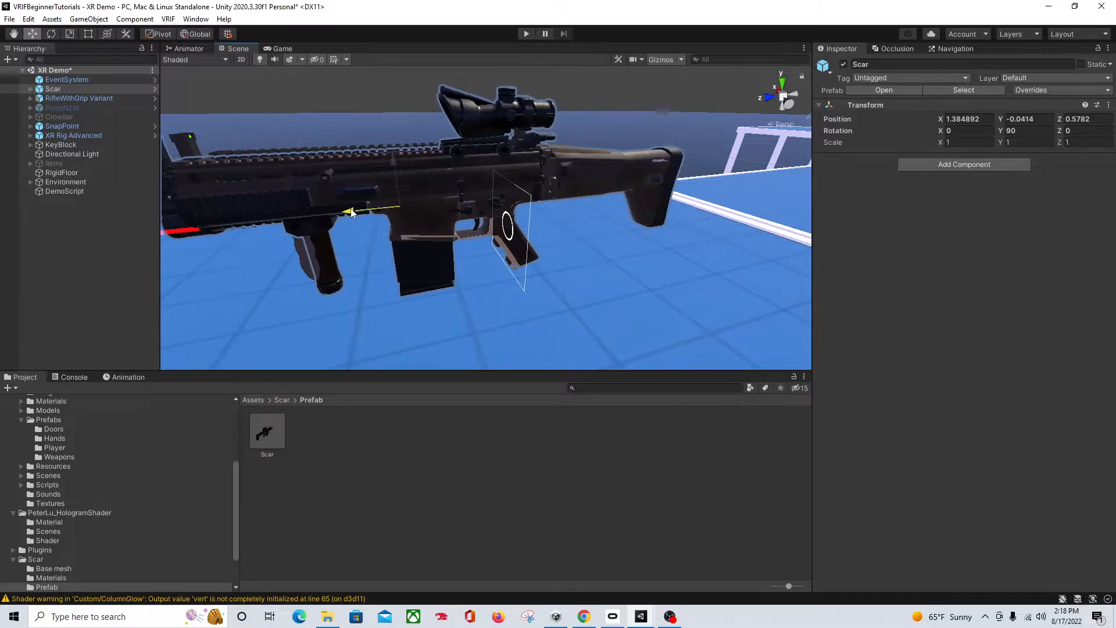
pyautogui.moveTo(351, 213); pyautogui.dragTo(339, 155, button='right')
pyautogui.moveTo(330, 192); pyautogui.dragTo(323, 139, button='middle')
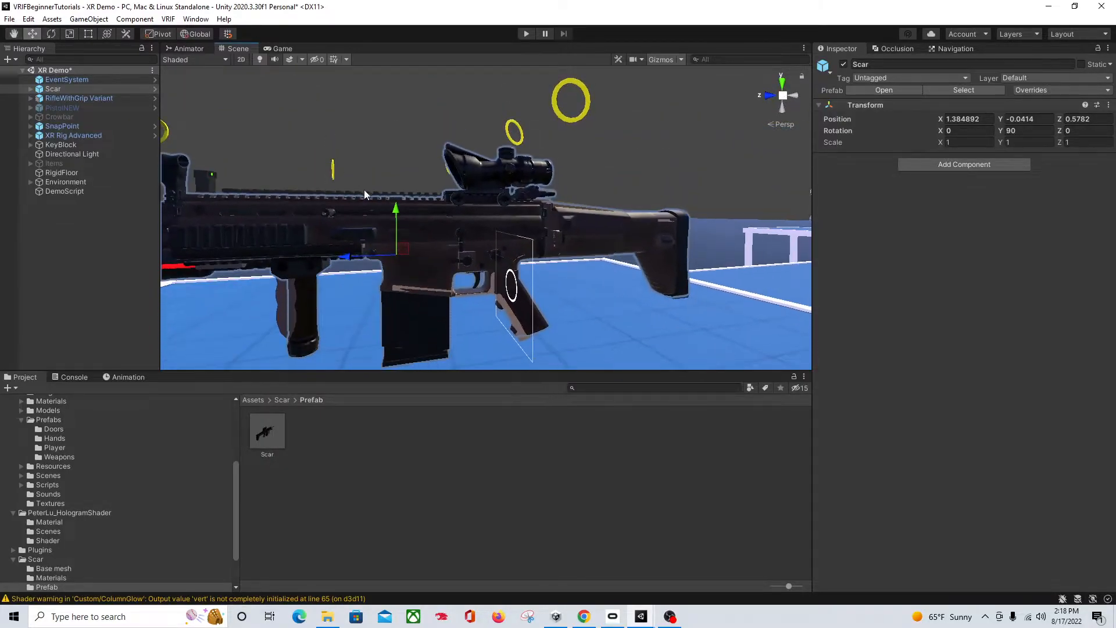
pyautogui.moveTo(396, 212); pyautogui.dragTo(396, 212)
pyautogui.moveTo(372, 228); pyautogui.dragTo(333, 228, button='right')
pyautogui.moveTo(343, 256); pyautogui.dragTo(329, 219, button='middle')
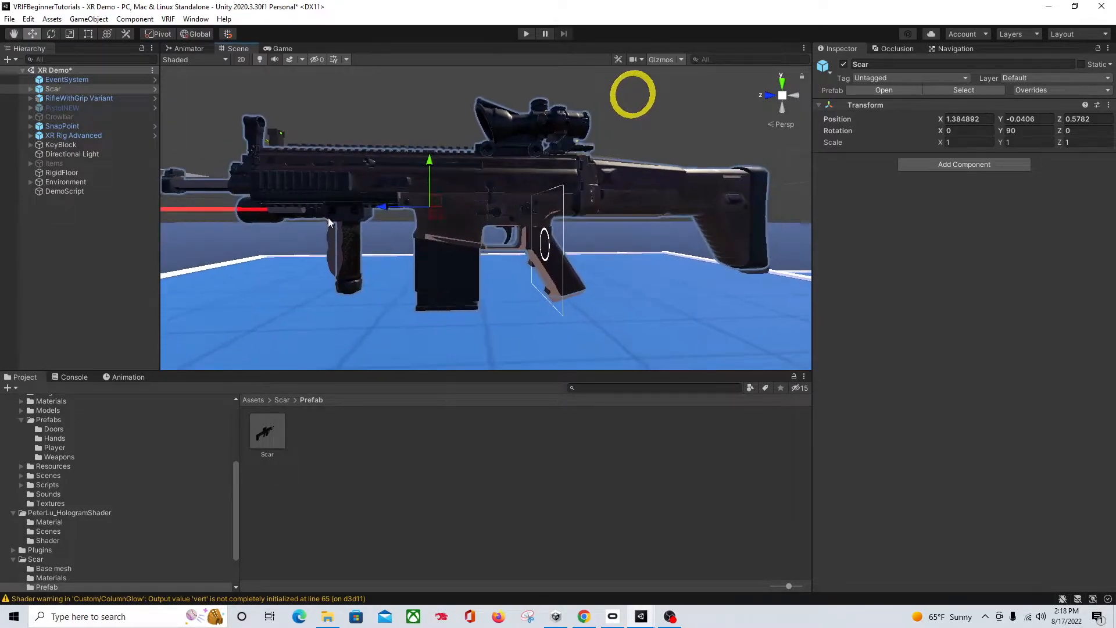
pyautogui.scroll(5, 467, 250)
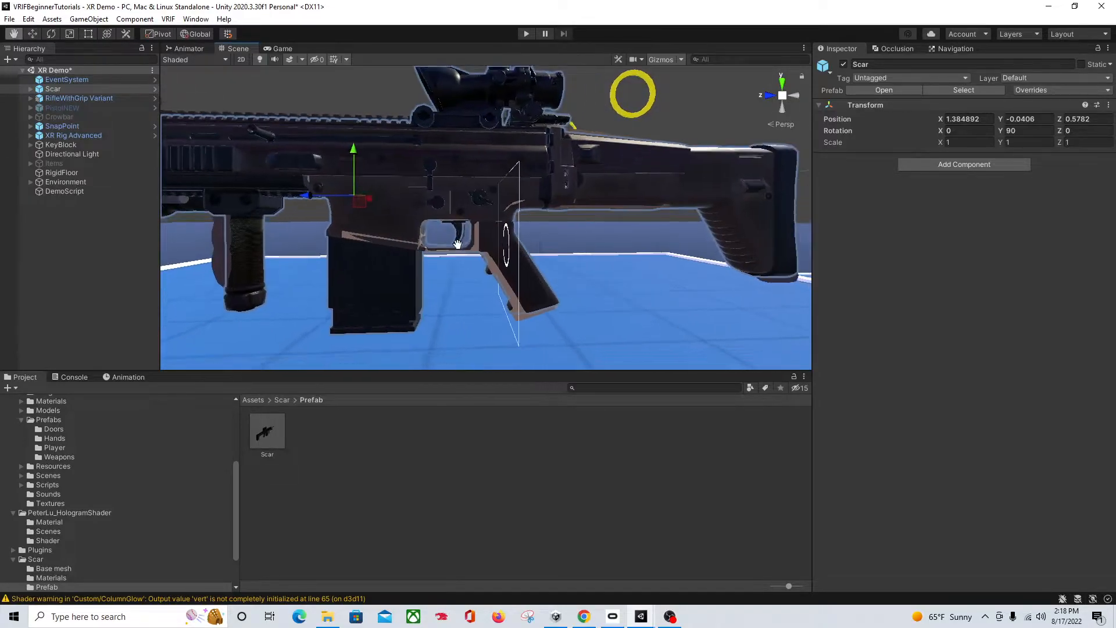
pyautogui.moveTo(310, 199); pyautogui.dragTo(309, 202)
# - Examine the alignment of the Scar with the RifleWithGrip Variant from the side, front and rear
pyautogui.moveTo(309, 201); pyautogui.dragTo(285, 186, button='right')
pyautogui.moveTo(285, 186); pyautogui.dragTo(322, 197, button='middle')
pyautogui.moveTo(435, 252); pyautogui.dragTo(446, 294, button='right')
pyautogui.moveTo(581, 297); pyautogui.dragTo(408, 272, button='middle')
pyautogui.moveTo(721, 276); pyautogui.dragTo(516, 270, button='right')
pyautogui.moveTo(673, 271); pyautogui.dragTo(544, 267, button='right')
pyautogui.moveTo(726, 266); pyautogui.dragTo(535, 262, button='middle')
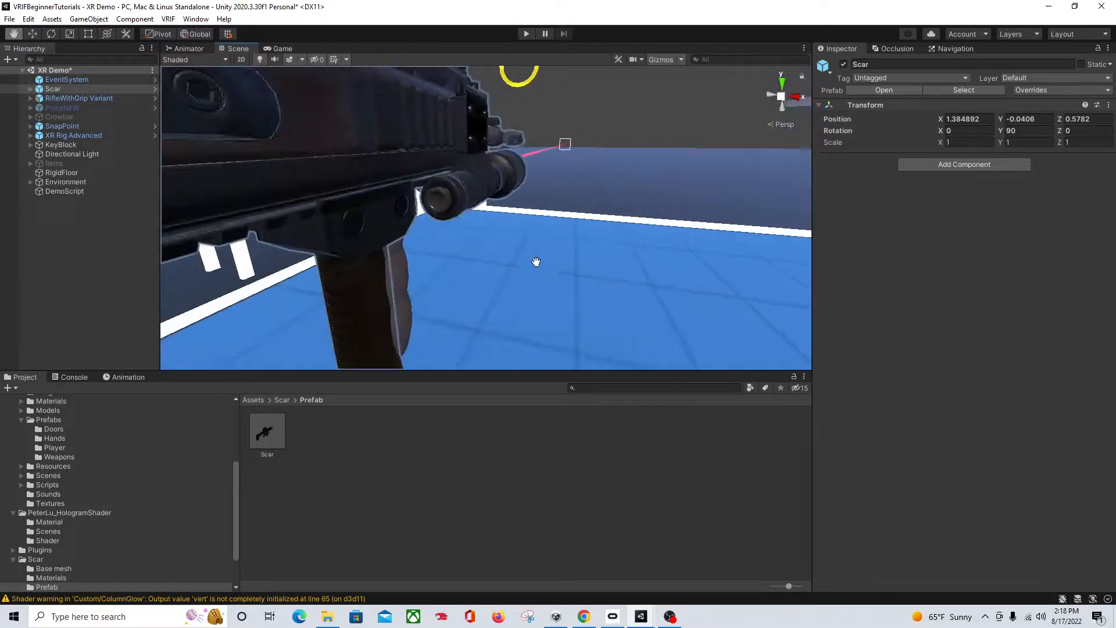
pyautogui.scroll(-6, 542, 257)
pyautogui.moveTo(484, 259); pyautogui.dragTo(535, 261, button='right')
pyautogui.moveTo(520, 263); pyautogui.dragTo(558, 267, button='middle')
pyautogui.click(78, 89)
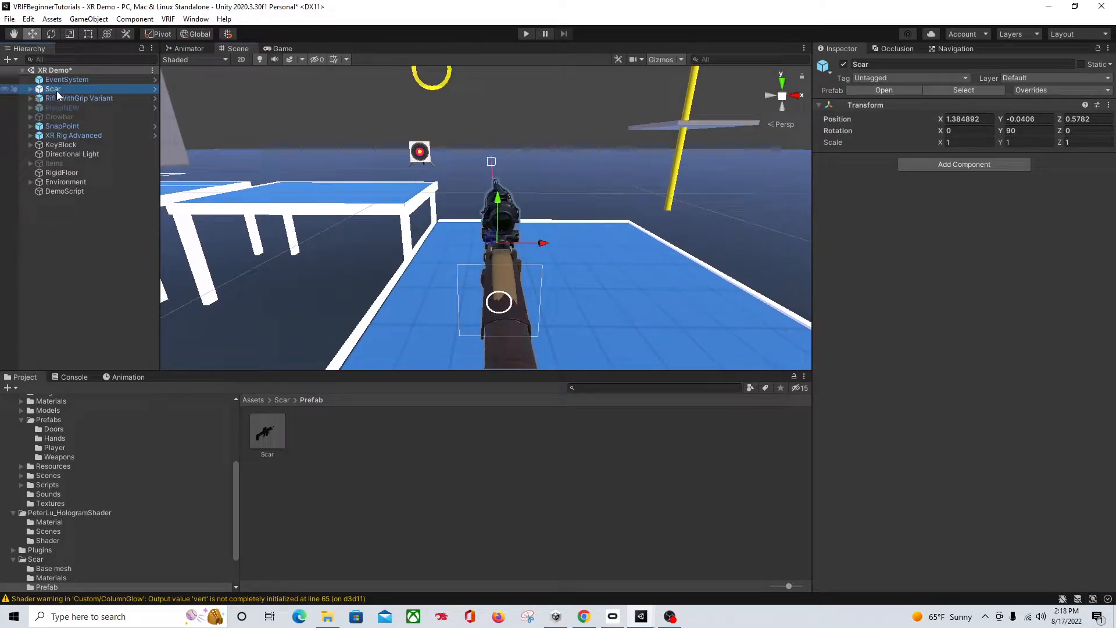
# - Unpack the RifleWithGrip Variant and Scar prefab instances
pyautogui.rightClick(65, 98)
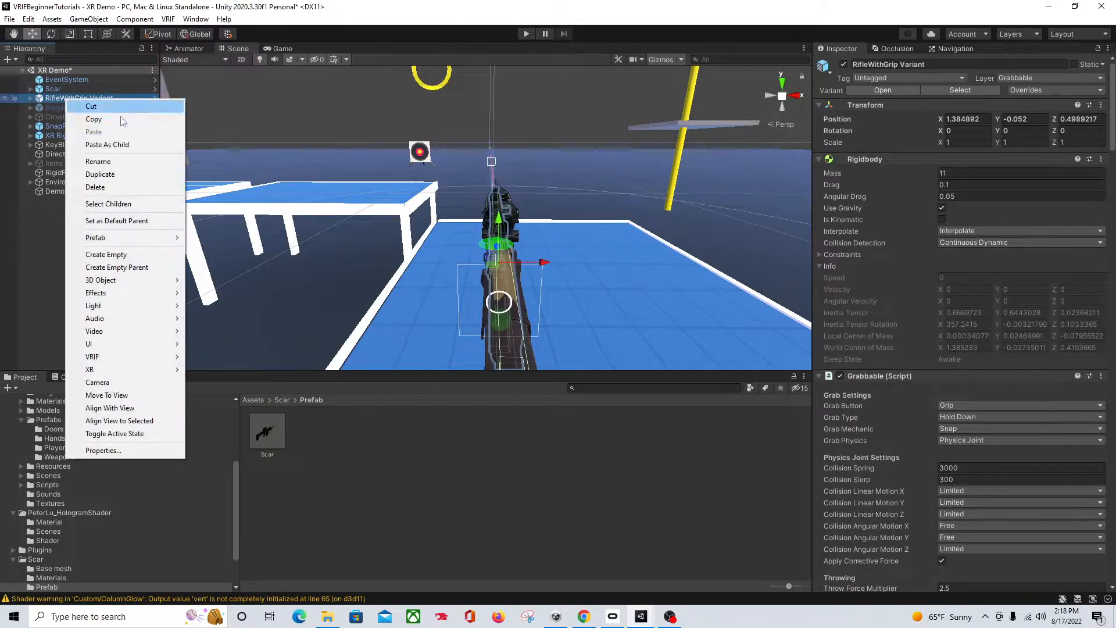
pyautogui.moveTo(124, 243)
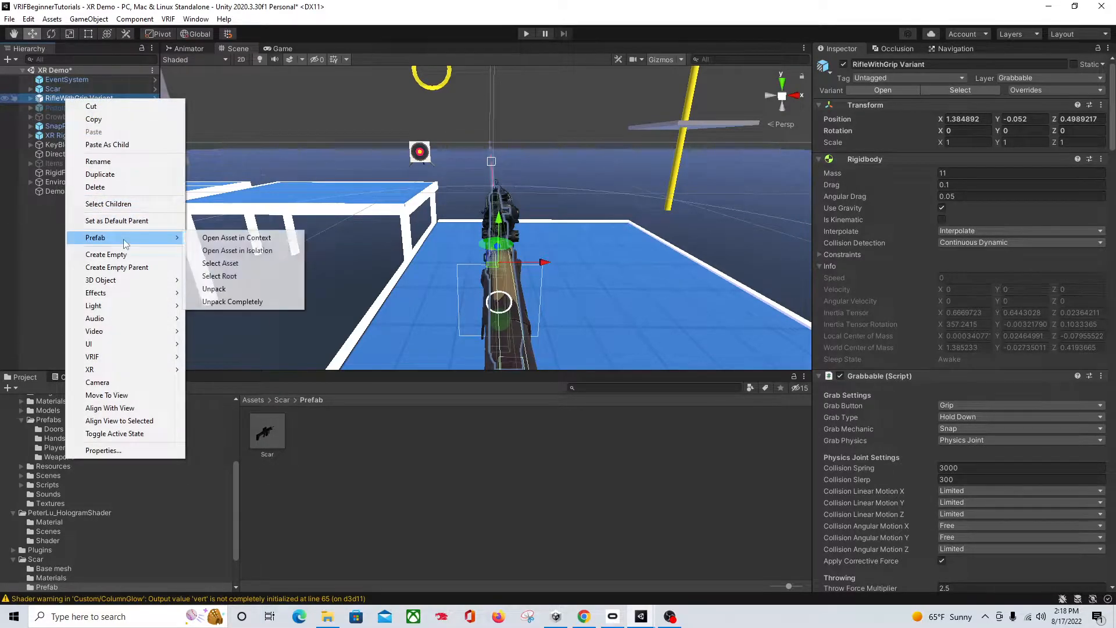
pyautogui.click(214, 289)
pyautogui.rightClick(58, 86)
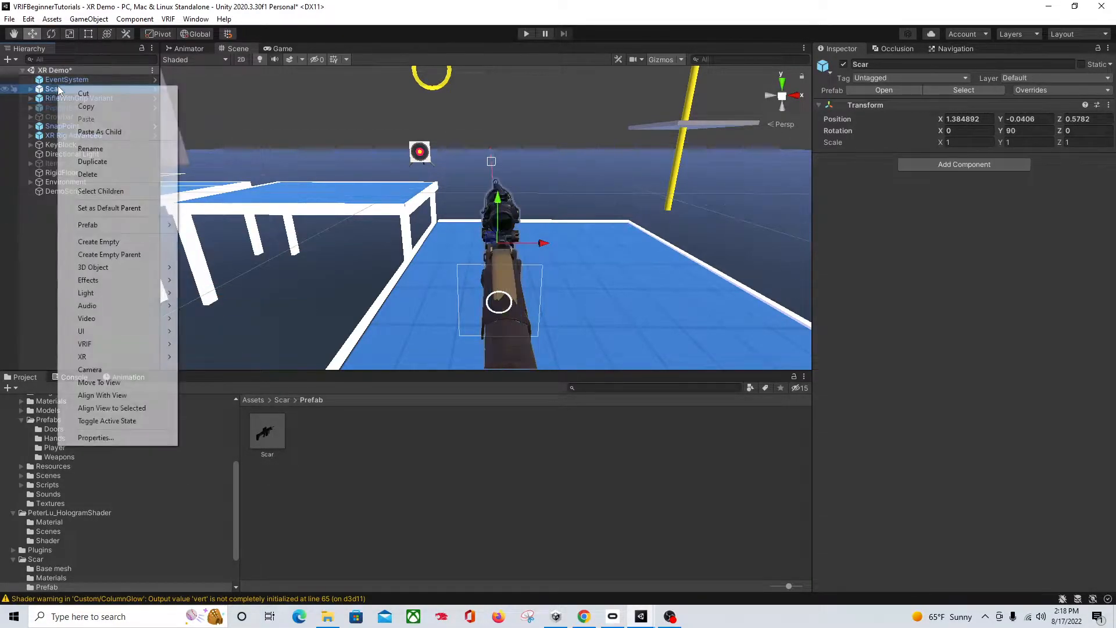
pyautogui.moveTo(107, 230)
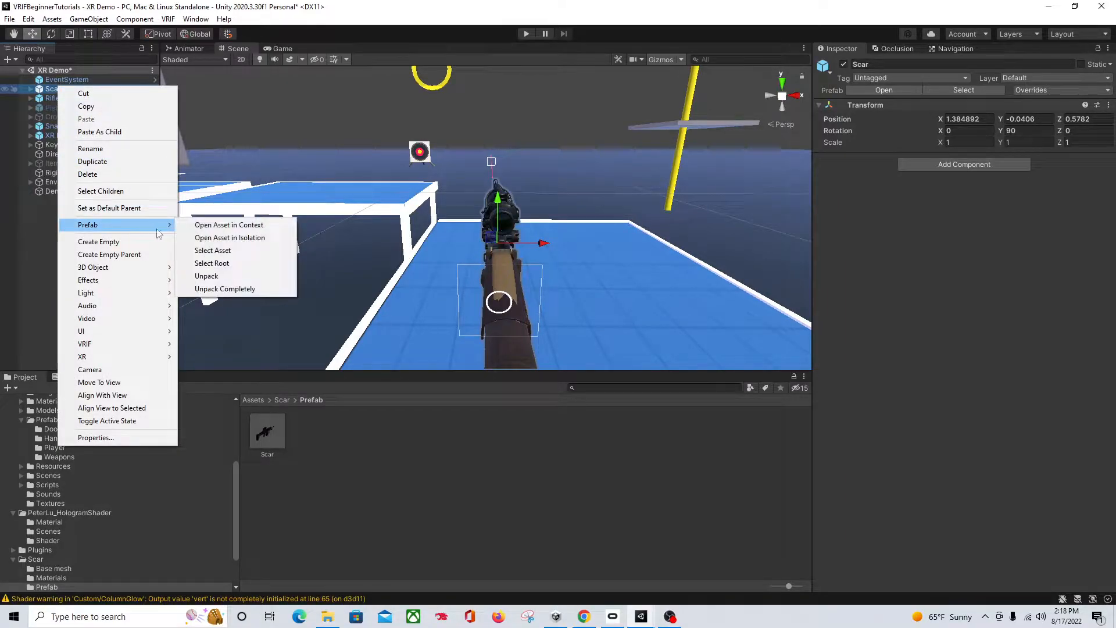
pyautogui.click(213, 279)
# - Completely unpack the RifleWithGrip Variant and make the Scar a child of it
pyautogui.click(81, 97)
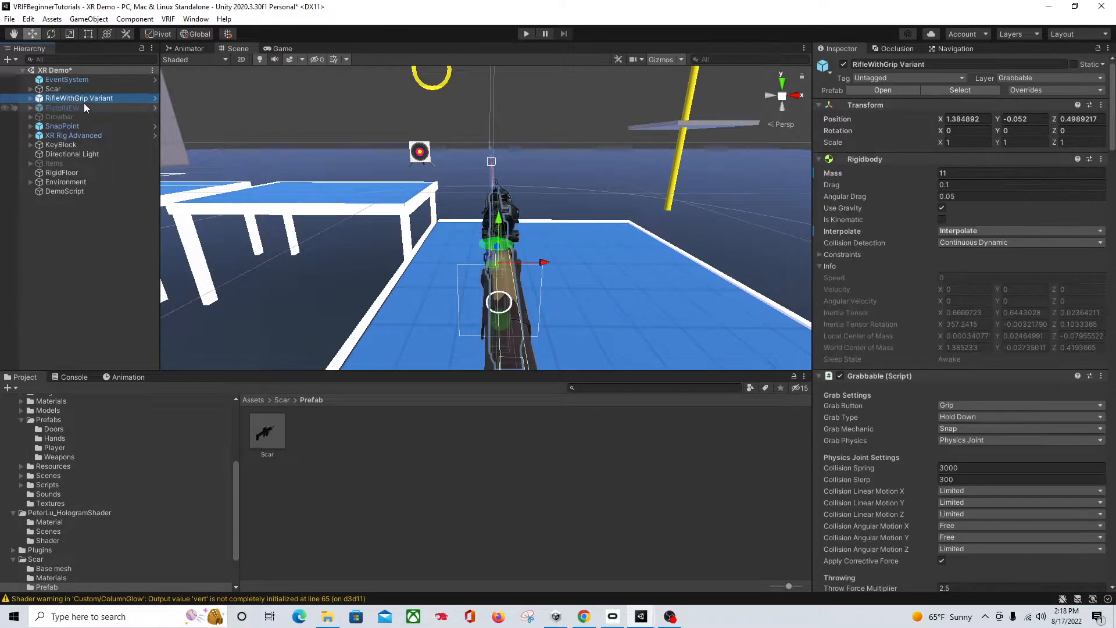
pyautogui.press('Right')
pyautogui.rightClick(77, 96)
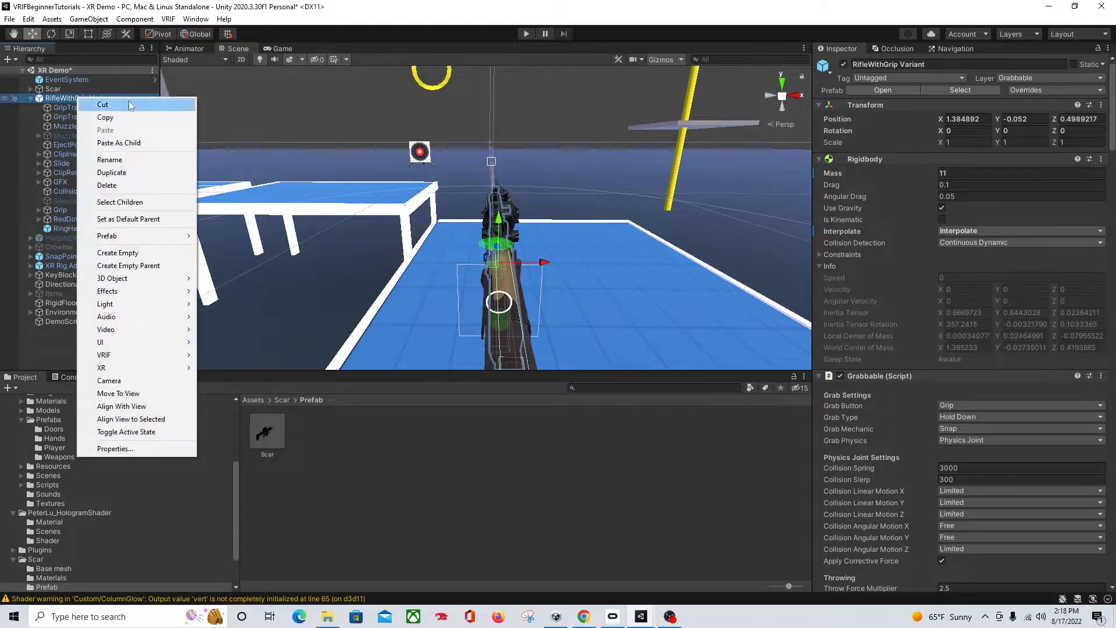
pyautogui.moveTo(143, 236)
pyautogui.click(240, 298)
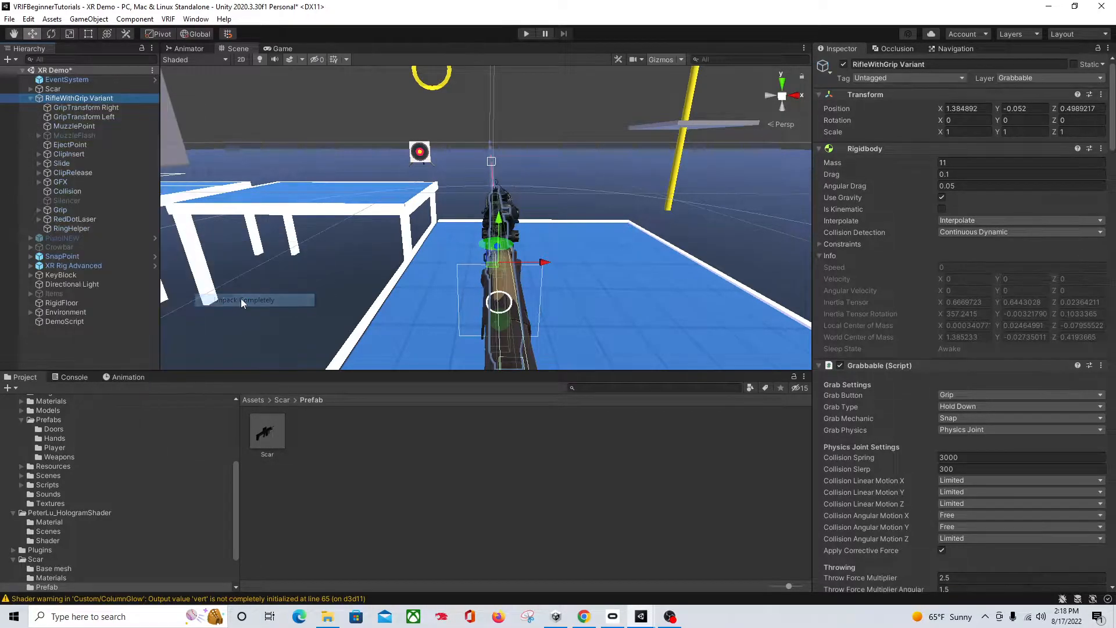
pyautogui.moveTo(53, 88); pyautogui.dragTo(82, 98)
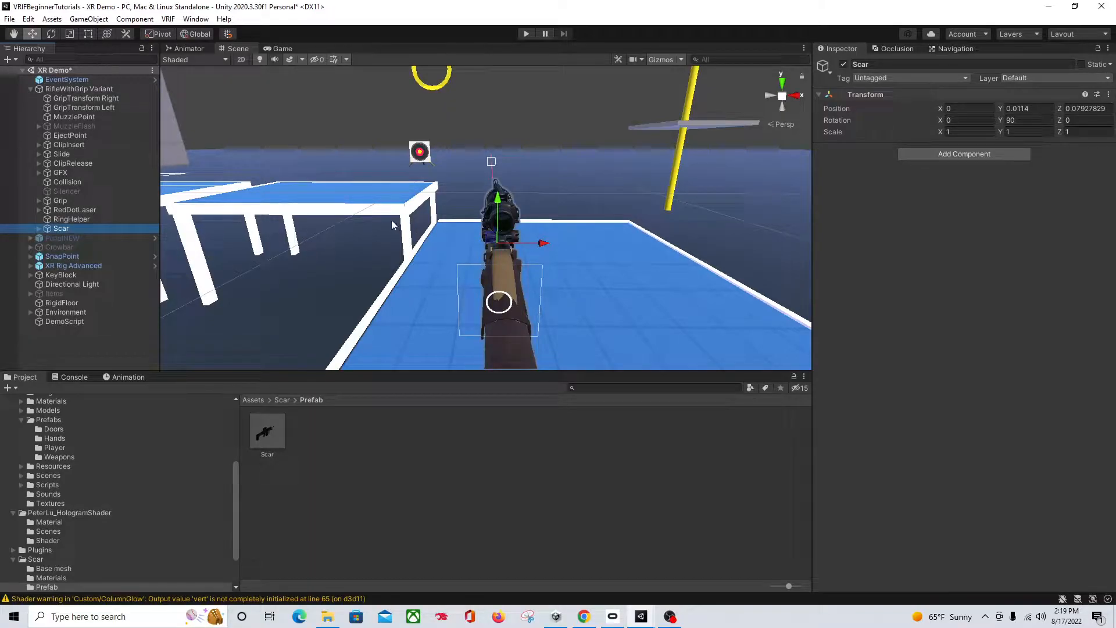
# - Move the Scar's handle forward to X -0.118 so it lines up with the rifle's front grip
pyautogui.moveTo(378, 212); pyautogui.dragTo(489, 250, button='right')
pyautogui.press('a')
pyautogui.moveTo(346, 237); pyautogui.dragTo(414, 243, button='right')
pyautogui.press('a')
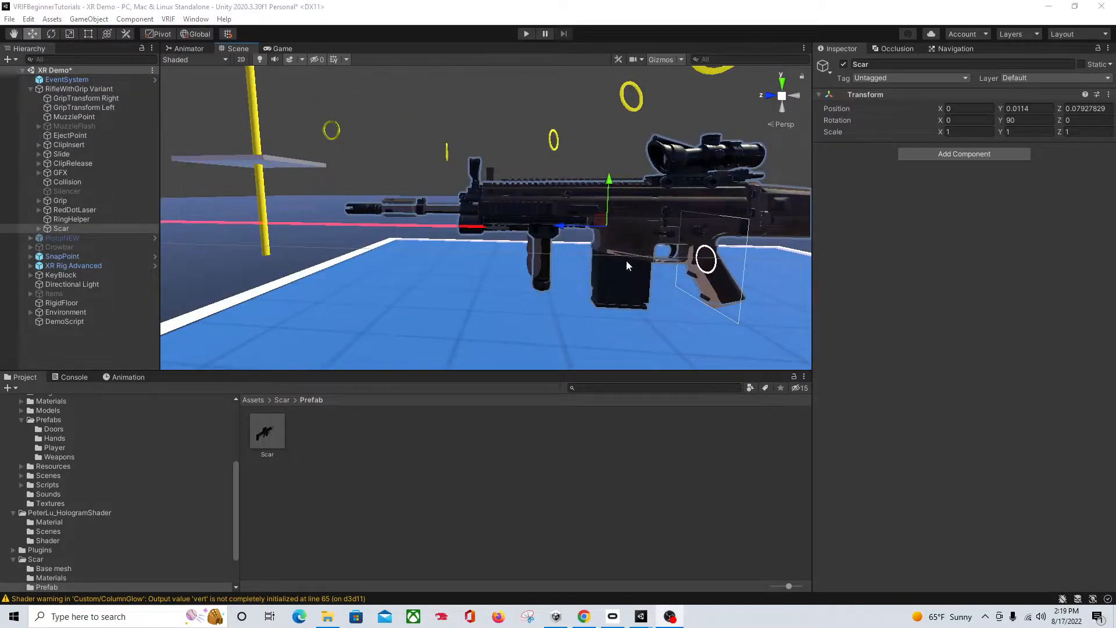
pyautogui.moveTo(606, 277); pyautogui.dragTo(615, 271, button='right')
pyautogui.moveTo(622, 276); pyautogui.dragTo(619, 270, button='middle')
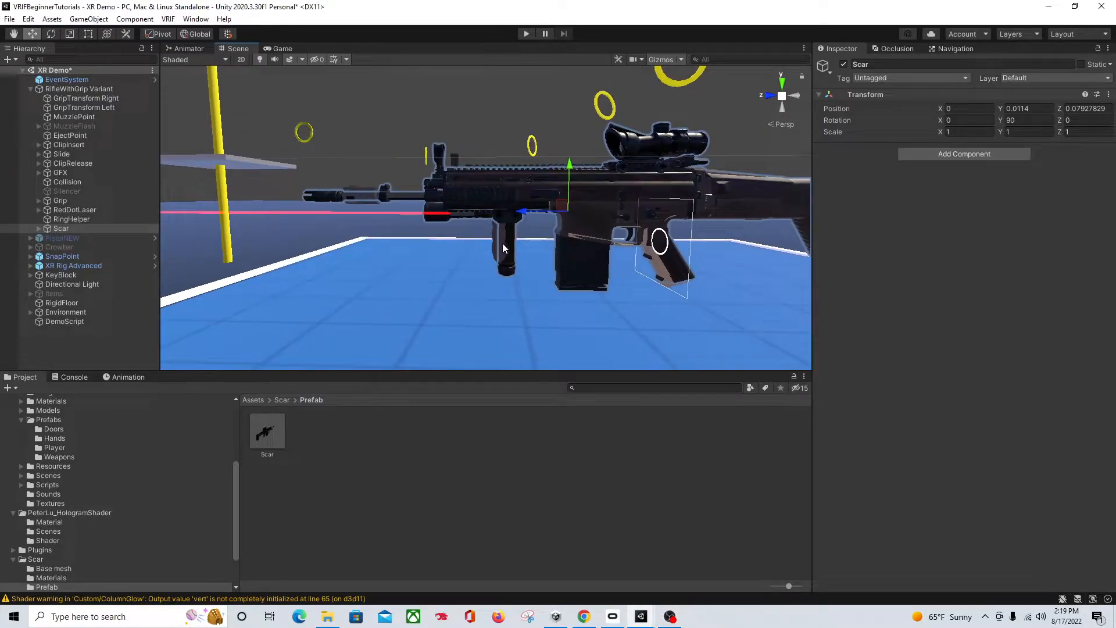
pyautogui.click(512, 253)
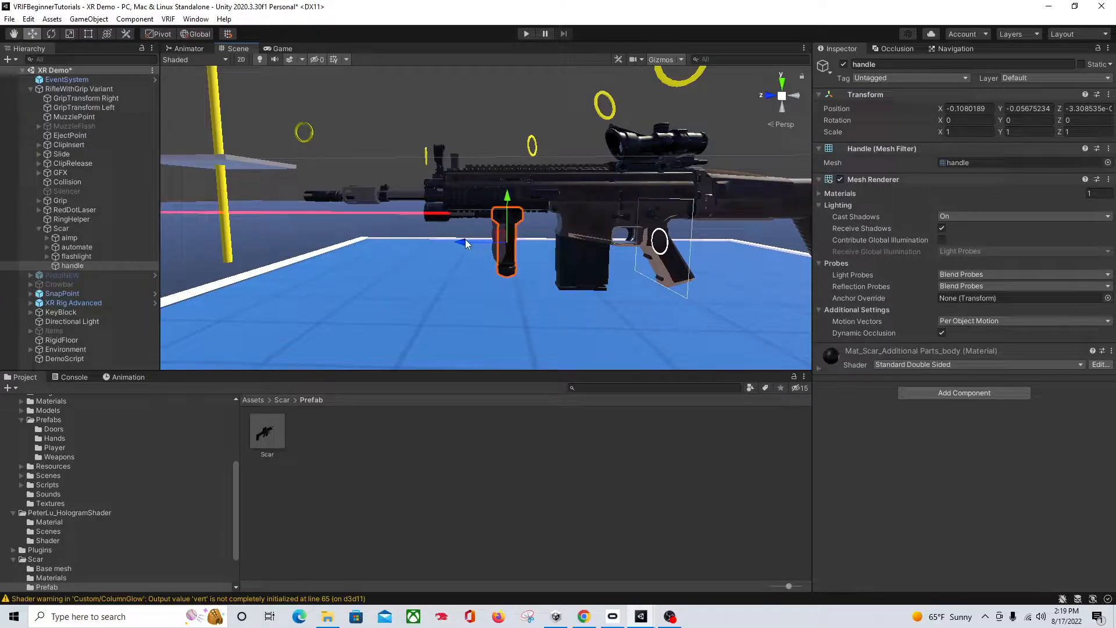
pyautogui.moveTo(466, 244); pyautogui.dragTo(461, 244)
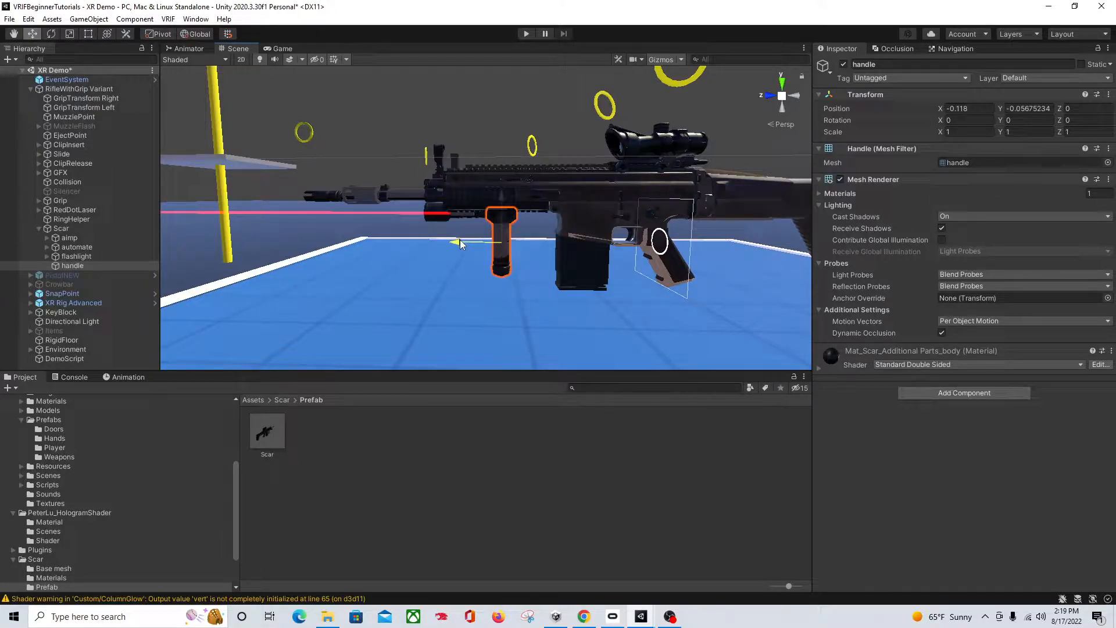
# - Examine the fit of the Scar's handle over the rifle's front grip from several angles
pyautogui.moveTo(661, 261); pyautogui.dragTo(581, 299, button='right')
pyautogui.moveTo(631, 263); pyautogui.dragTo(545, 283, button='middle')
pyautogui.moveTo(546, 283); pyautogui.dragTo(407, 299, button='right')
pyautogui.moveTo(569, 292); pyautogui.dragTo(431, 264, button='middle')
pyautogui.moveTo(431, 264); pyautogui.dragTo(348, 231, button='right')
pyautogui.moveTo(348, 227); pyautogui.dragTo(347, 209, button='middle')
pyautogui.scroll(2, 401, 220)
pyautogui.moveTo(433, 210); pyautogui.dragTo(441, 211, button='middle')
pyautogui.moveTo(574, 214); pyautogui.dragTo(634, 266, button='right')
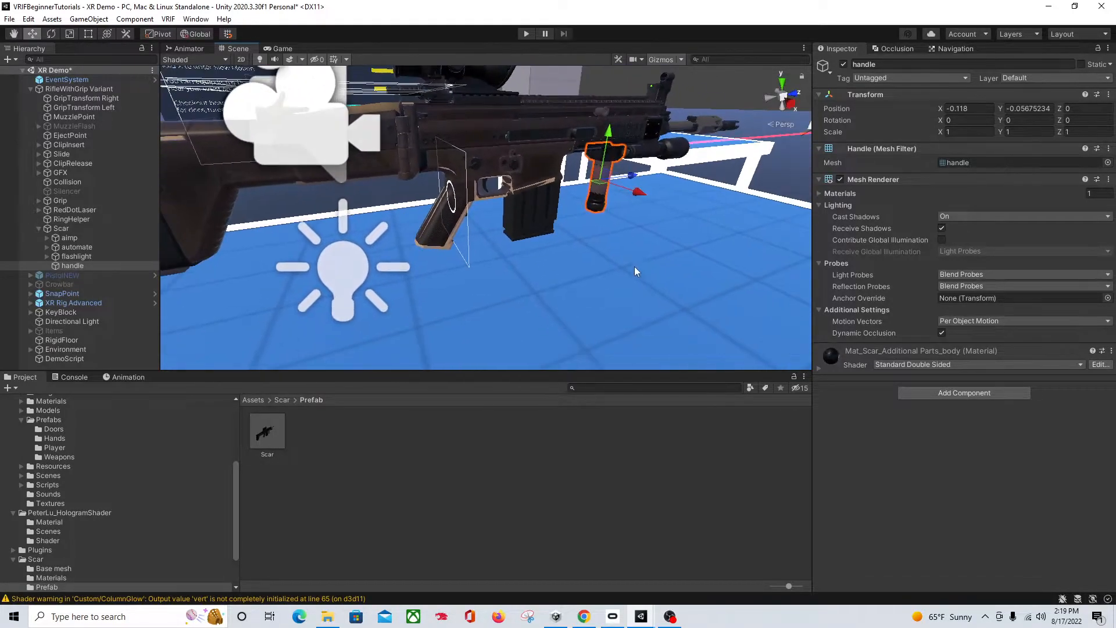
pyautogui.moveTo(581, 174); pyautogui.dragTo(650, 294, button='middle')
pyautogui.moveTo(650, 294); pyautogui.dragTo(739, 295, button='right')
pyautogui.moveTo(589, 275); pyautogui.dragTo(691, 286, button='middle')
pyautogui.moveTo(700, 256); pyautogui.dragTo(724, 272, button='right')
pyautogui.moveTo(646, 245); pyautogui.dragTo(718, 269, button='middle')
# - Flip the Scar's gate to the opposite side by setting its Y rotation to 180 and moving it to about Z 0.022
pyautogui.moveTo(718, 268); pyautogui.dragTo(926, 244, button='right')
pyautogui.moveTo(418, 279); pyautogui.dragTo(592, 229, button='middle')
pyautogui.moveTo(662, 116); pyautogui.dragTo(505, 243, button='right')
pyautogui.moveTo(599, 193); pyautogui.dragTo(550, 231, button='middle')
pyautogui.moveTo(550, 227); pyautogui.dragTo(443, 243, button='right')
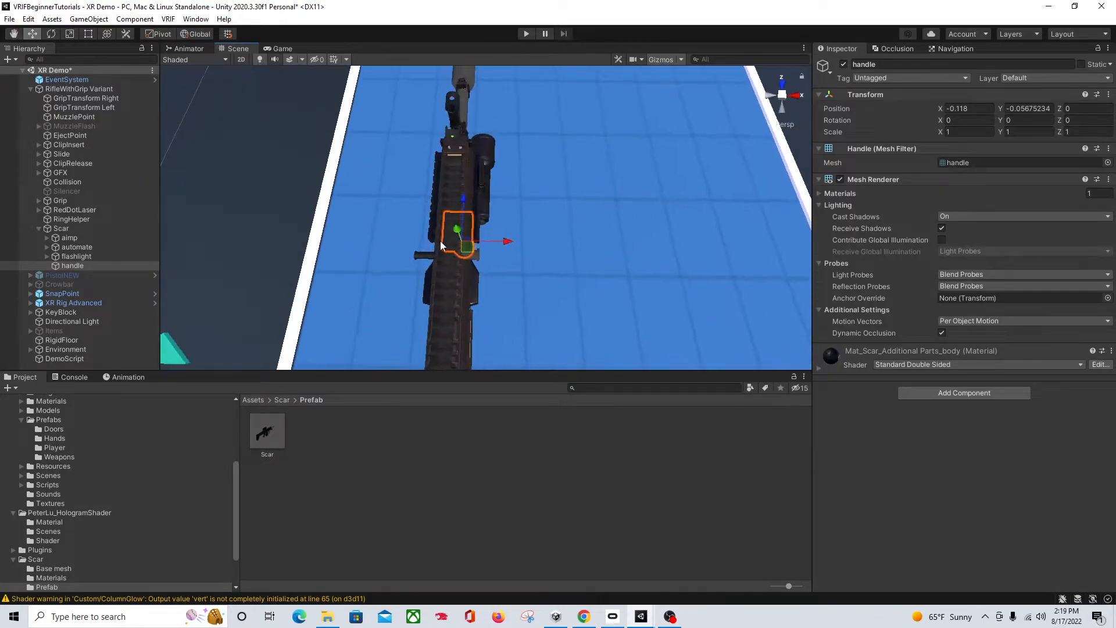
pyautogui.click(426, 261)
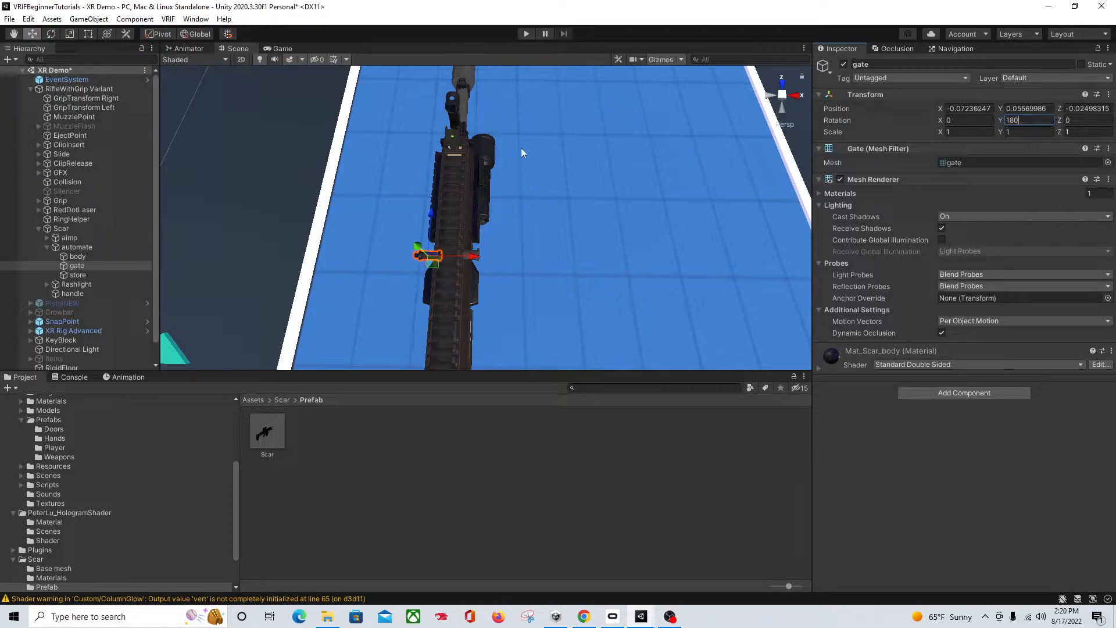
pyautogui.moveTo(471, 260); pyautogui.dragTo(513, 260)
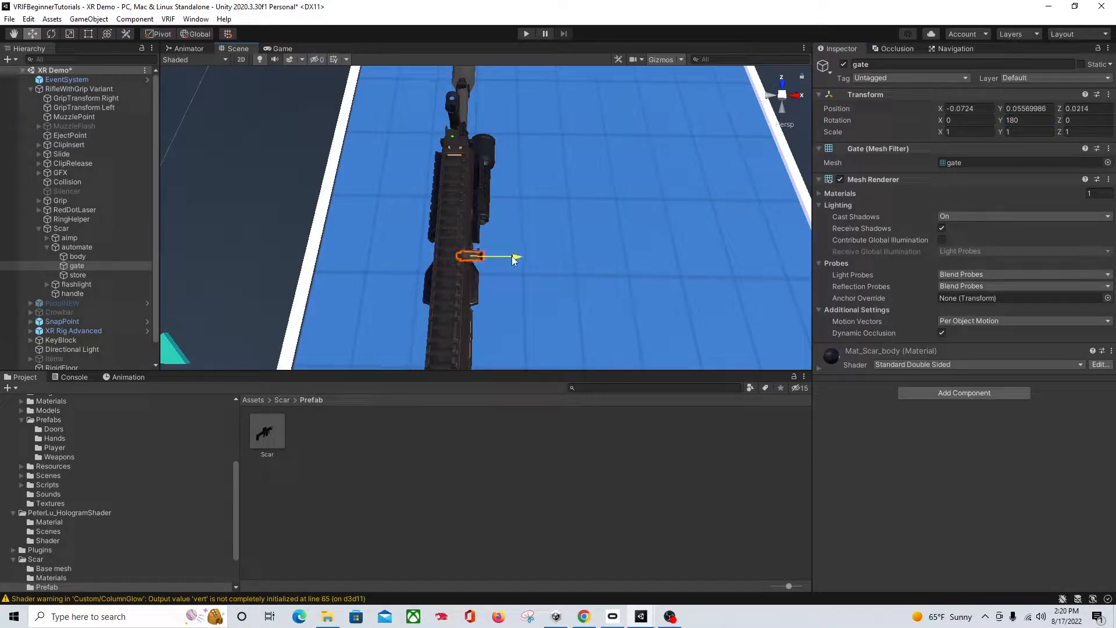
# - Examine the flipped gate's placement on the Scar from both sides
pyautogui.moveTo(508, 282); pyautogui.dragTo(359, 244, button='right')
pyautogui.moveTo(358, 244); pyautogui.dragTo(347, 222, button='middle')
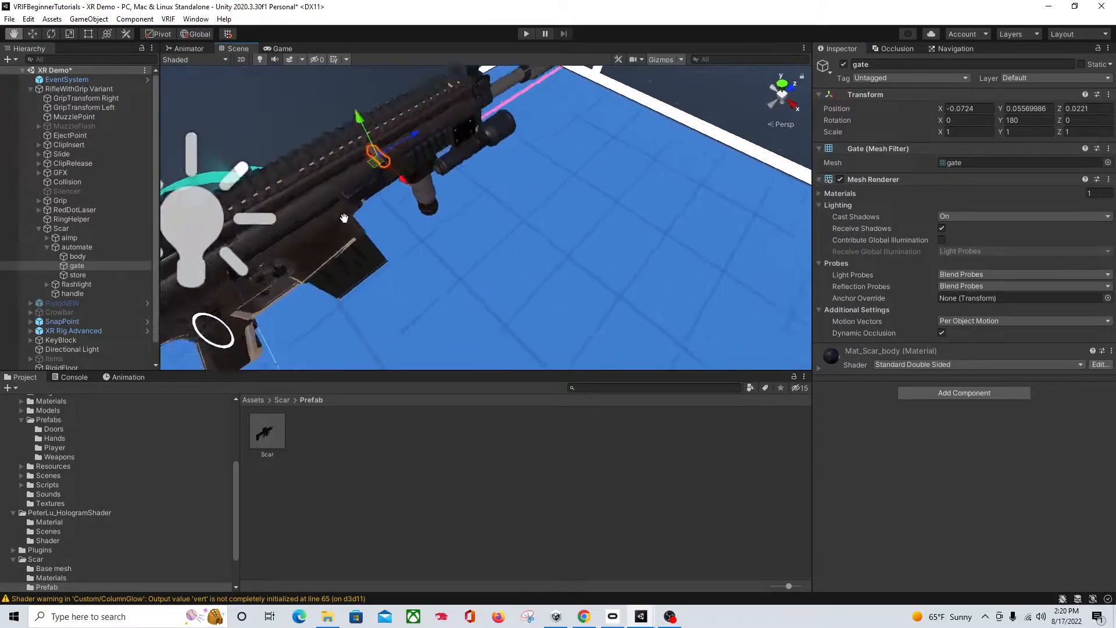
pyautogui.moveTo(347, 222); pyautogui.dragTo(292, 133, button='right')
pyautogui.moveTo(292, 134); pyautogui.dragTo(292, 108, button='middle')
pyautogui.moveTo(292, 108); pyautogui.dragTo(244, 121, button='right')
pyautogui.moveTo(244, 121); pyautogui.dragTo(244, 125, button='middle')
pyautogui.moveTo(244, 125); pyautogui.dragTo(631, 255, button='right')
pyautogui.moveTo(631, 255); pyautogui.dragTo(647, 224, button='middle')
pyautogui.scroll(-3, 640, 235)
pyautogui.moveTo(488, 263)
pyautogui.mouseDown(button='right')
pyautogui.moveTo(452, 277)
pyautogui.moveTo(470, 275)
pyautogui.mouseUp(button='right')
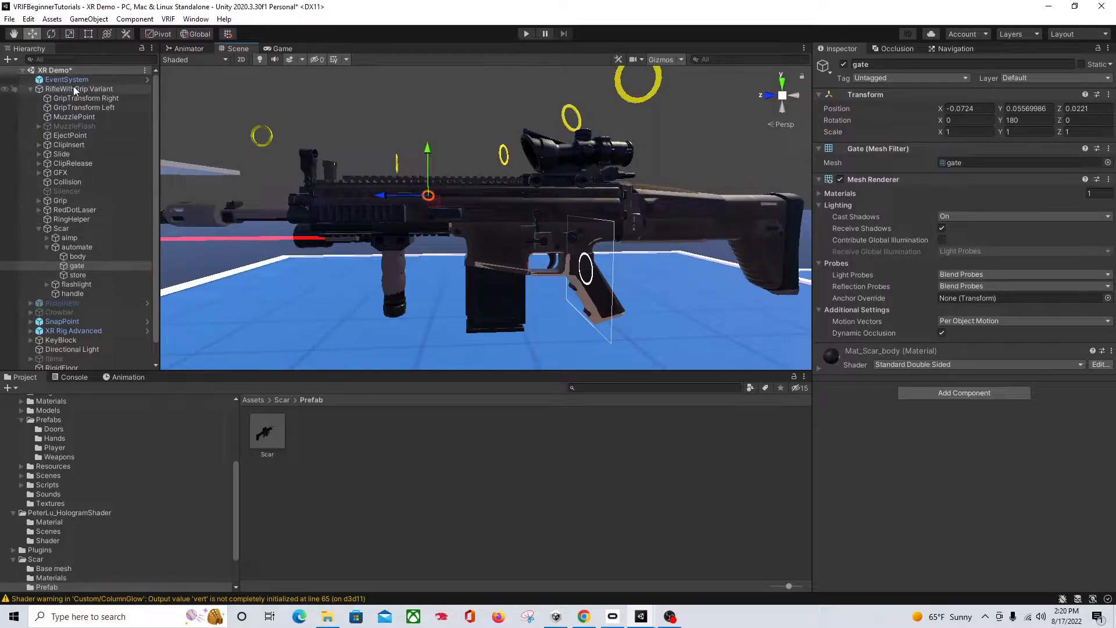
# - Disable the Mesh Renderer on all BNG_Gun_Rifle parts inside GFX, from the body through the V_Grip
pyautogui.click(65, 173)
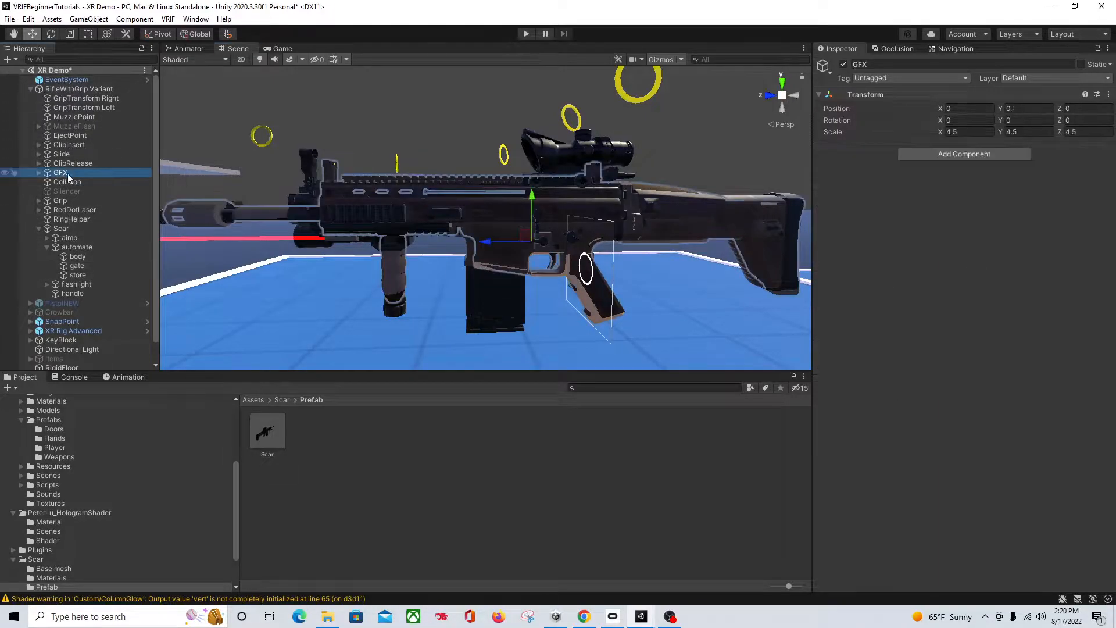
pyautogui.click(38, 173)
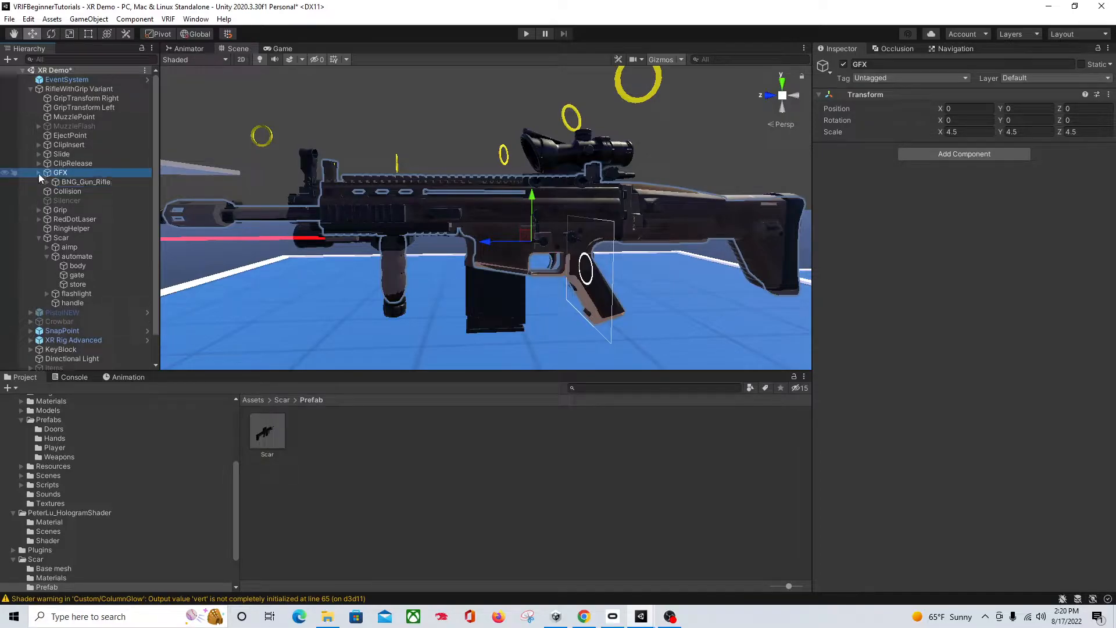
pyautogui.click(67, 182)
pyautogui.click(47, 182)
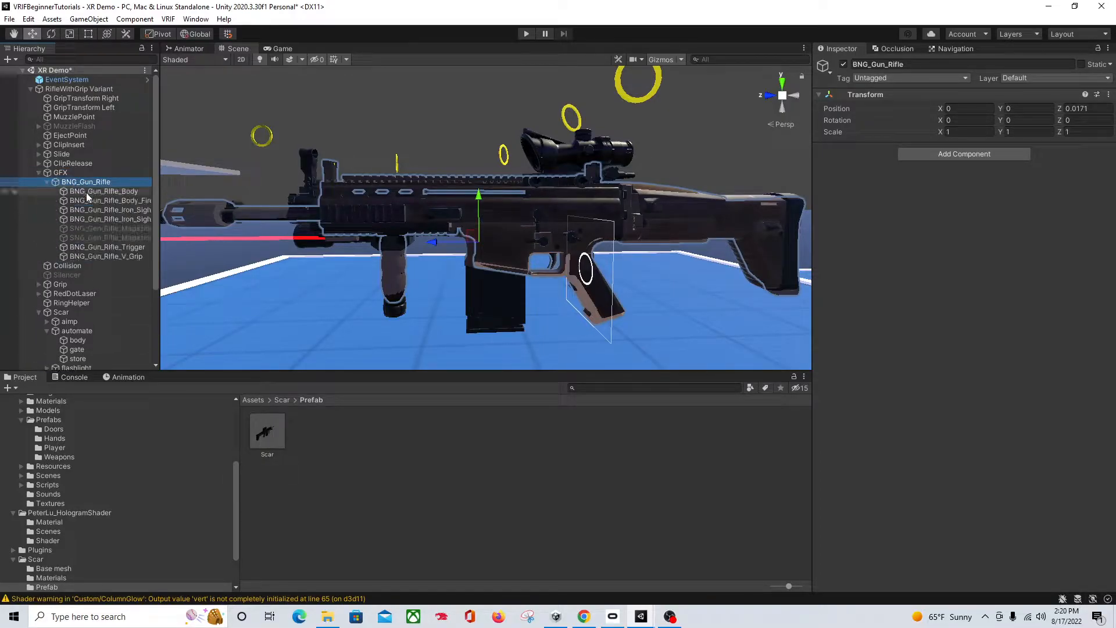
pyautogui.click(102, 191)
pyautogui.keyDown('shift'); pyautogui.click(106, 256); pyautogui.keyUp('shift')
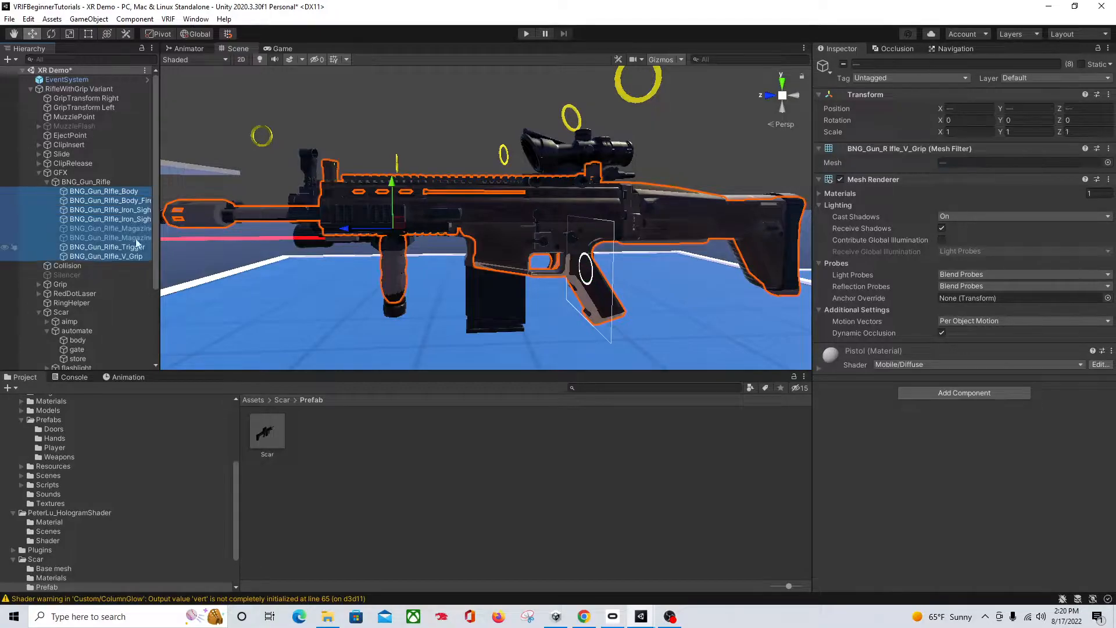
pyautogui.click(840, 180)
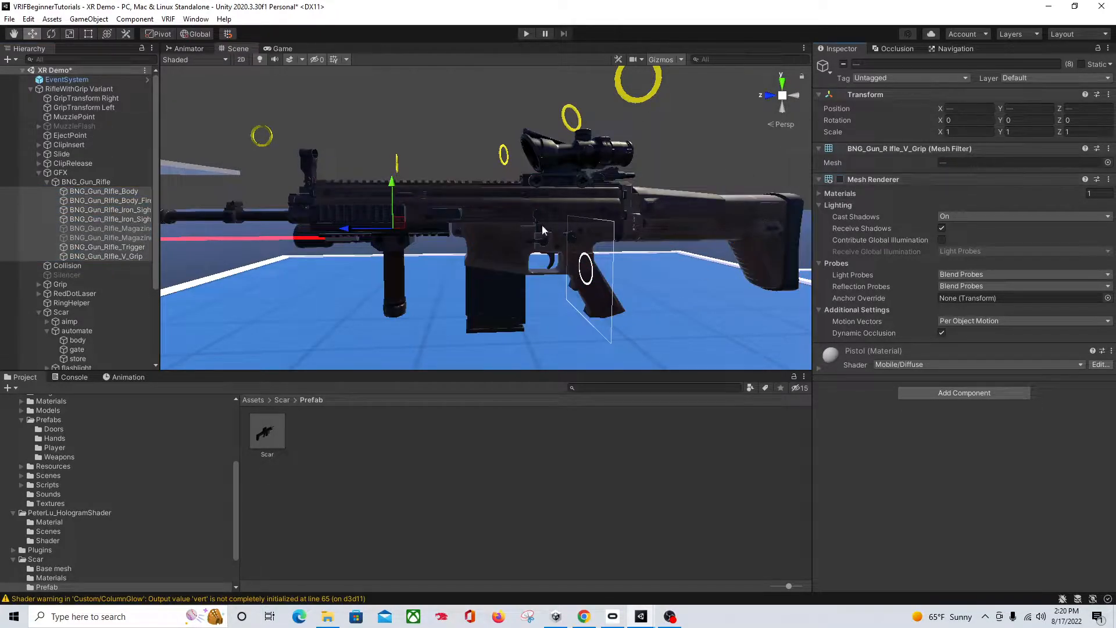
pyautogui.scroll(5, 485, 304)
pyautogui.scroll(-5, 483, 299)
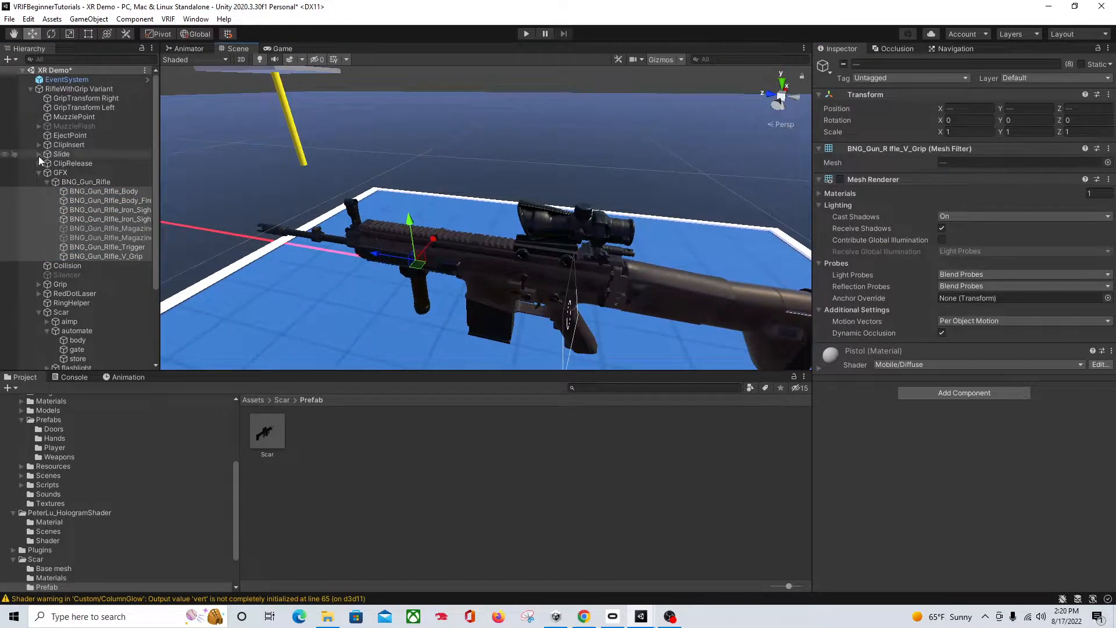
# - Disable the Mesh Renderer of the rifle reloader inside Slide
pyautogui.click(37, 154)
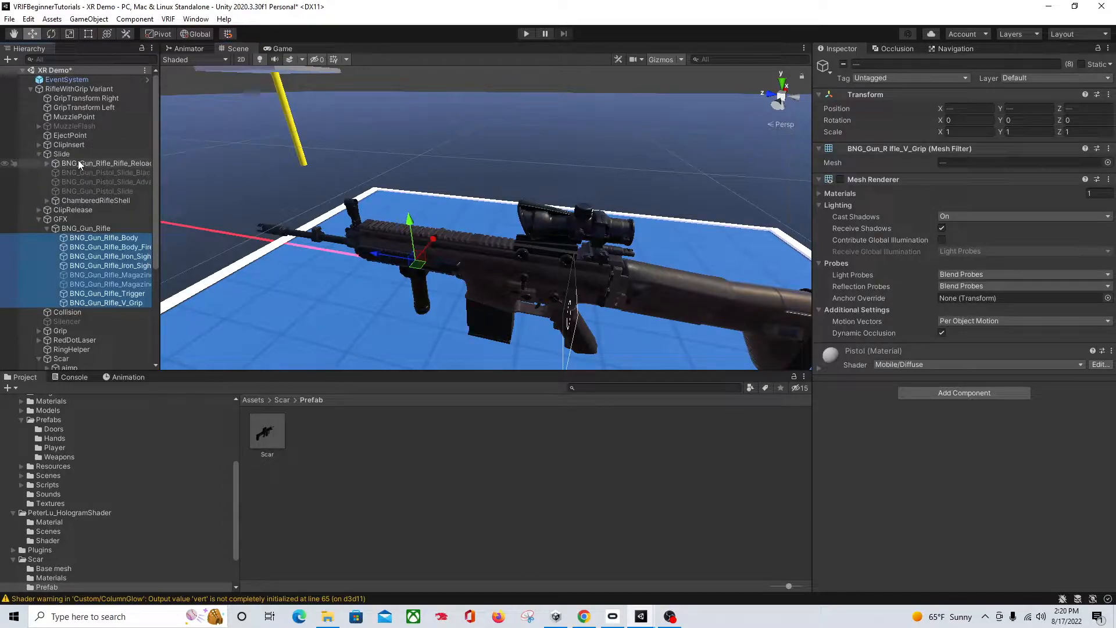
pyautogui.click(78, 162)
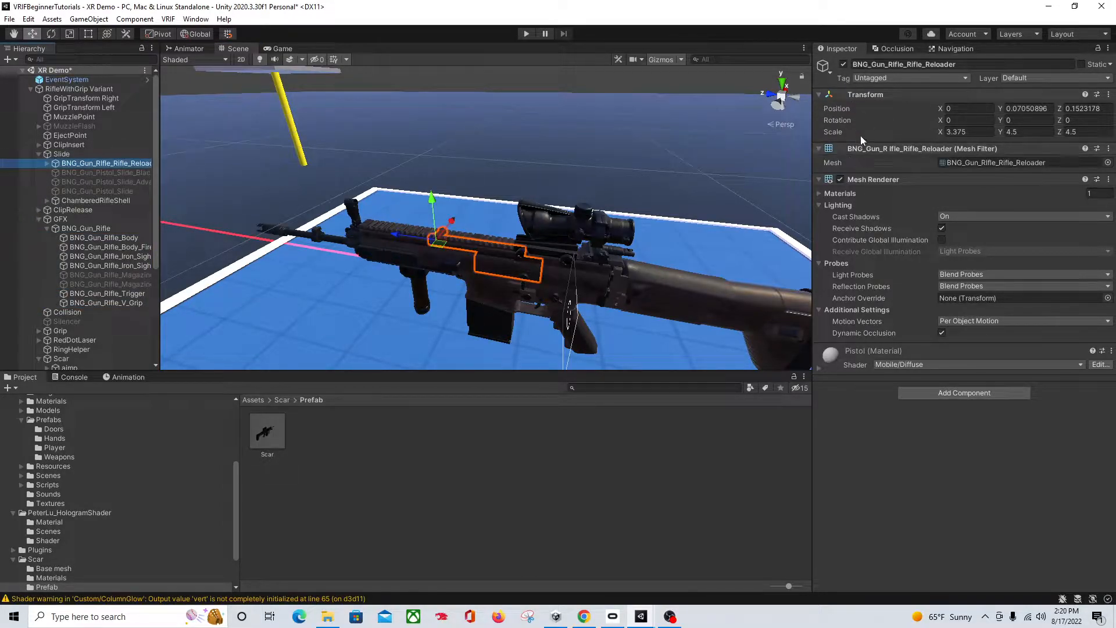
pyautogui.click(841, 179)
# - Move MuzzlePoint to the tip of the Scar's barrel, at about Y 0.041 and Z 0.556
pyautogui.moveTo(549, 271); pyautogui.dragTo(473, 254, button='right')
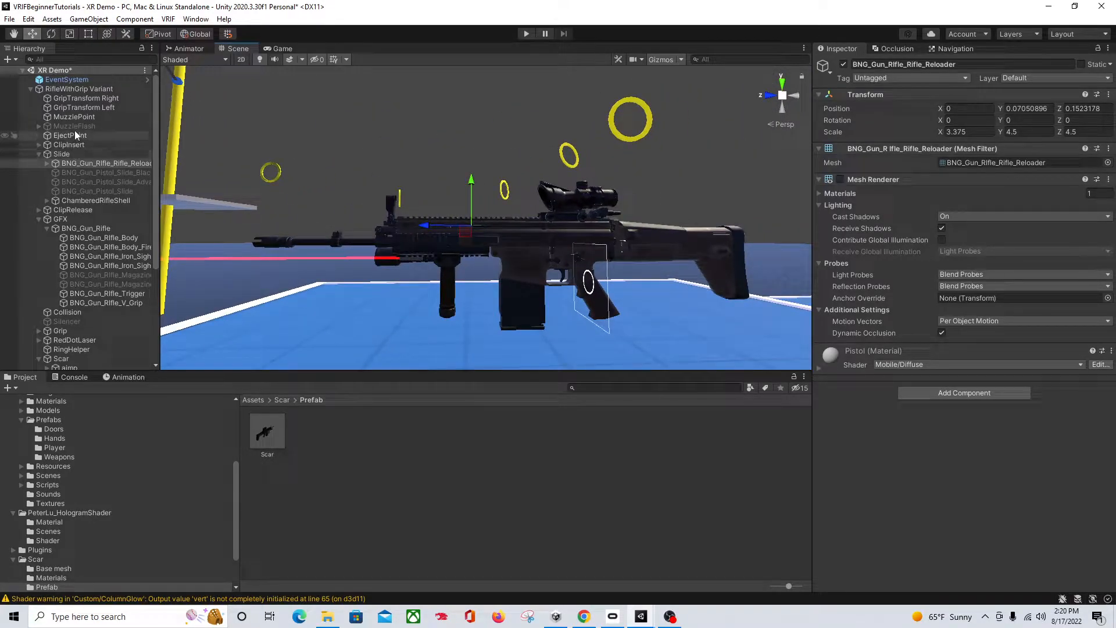
pyautogui.click(84, 118)
pyautogui.moveTo(256, 260); pyautogui.dragTo(362, 293, button='middle')
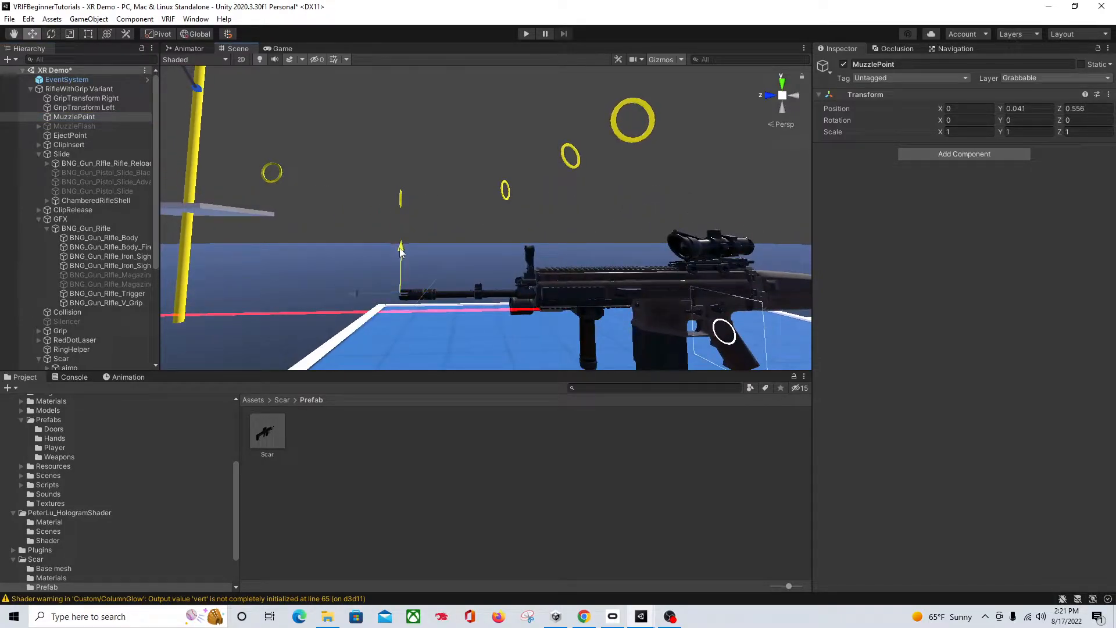
# - Temporarily activate MuzzleFlash to align it with the Scar's barrel tip at about Y 0.04, Z 0.565, and deactivate it again
pyautogui.click(88, 126)
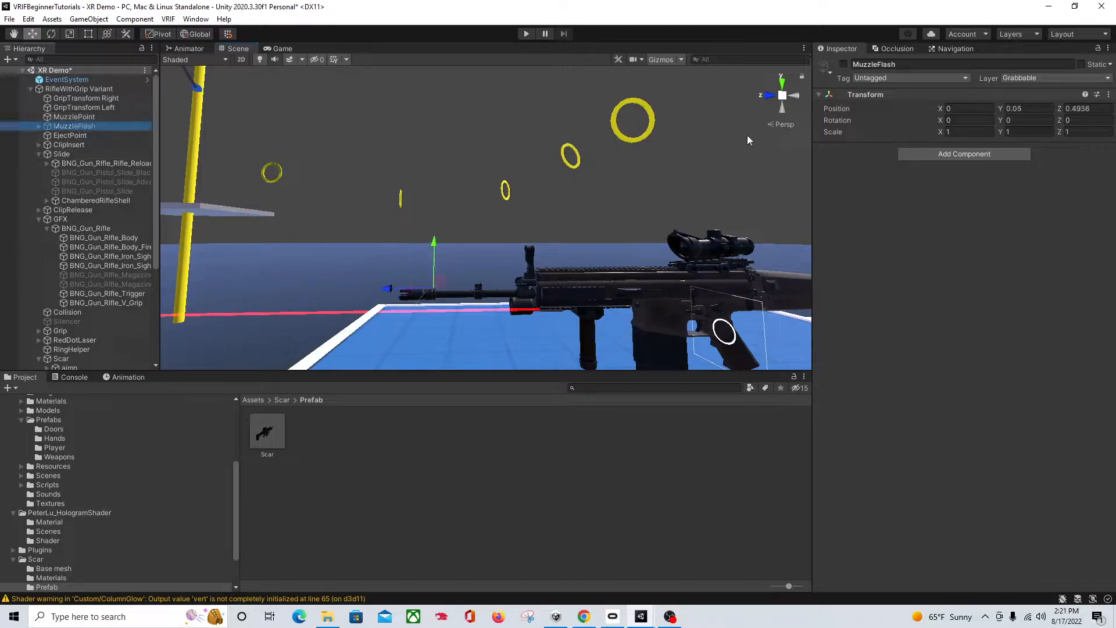
pyautogui.click(843, 64)
pyautogui.moveTo(409, 288); pyautogui.dragTo(360, 282)
pyautogui.moveTo(399, 242); pyautogui.dragTo(396, 245)
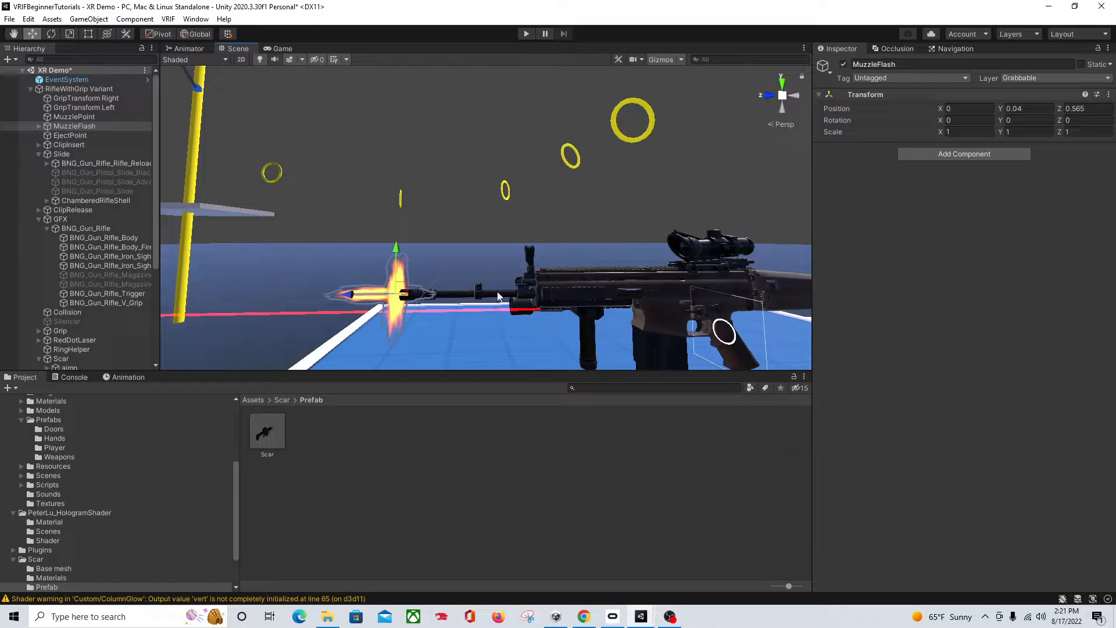
pyautogui.click(844, 65)
# - Duplicate the Scar's aimp scope object
pyautogui.moveTo(666, 318); pyautogui.dragTo(648, 317, button='right')
pyautogui.moveTo(648, 316); pyautogui.dragTo(627, 305, button='middle')
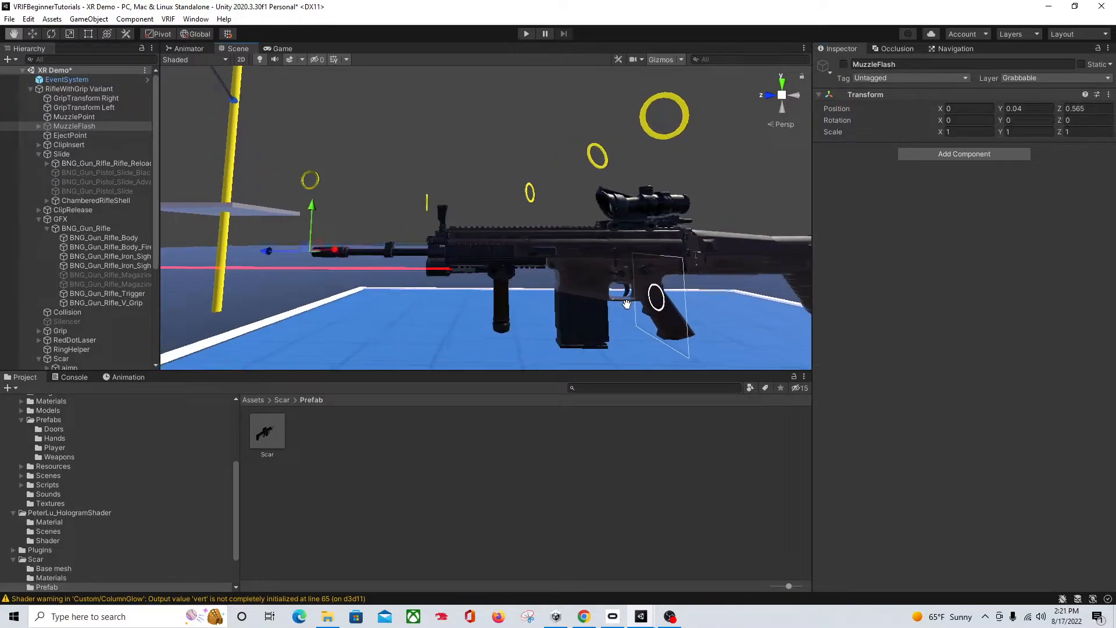
pyautogui.click(645, 226)
pyautogui.moveTo(581, 233); pyautogui.dragTo(581, 233, button='right')
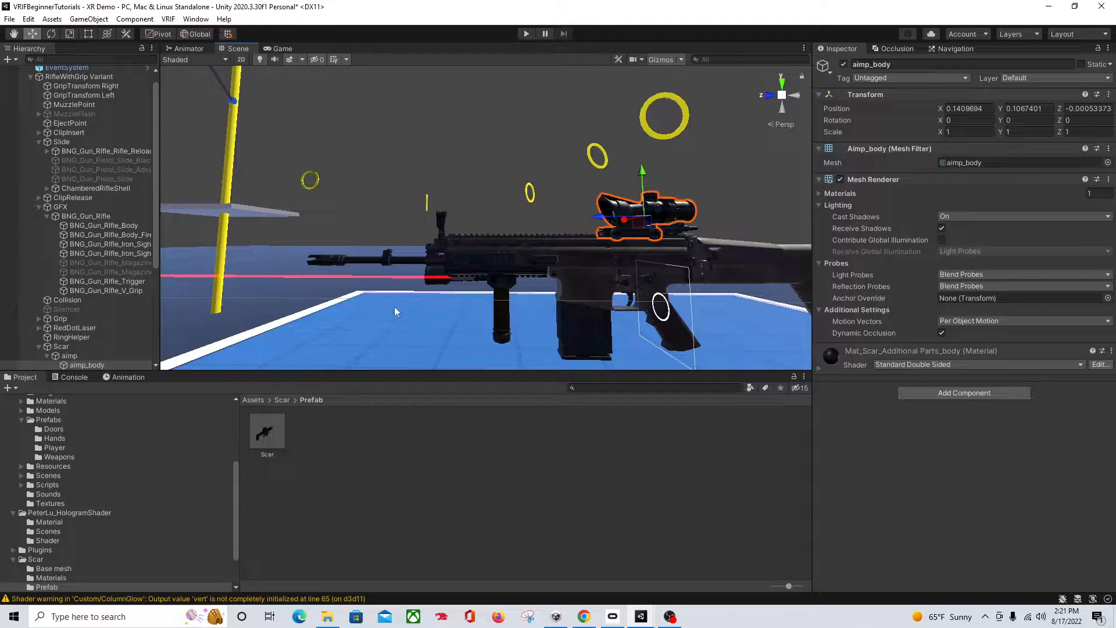
pyautogui.scroll(-3, 86, 360)
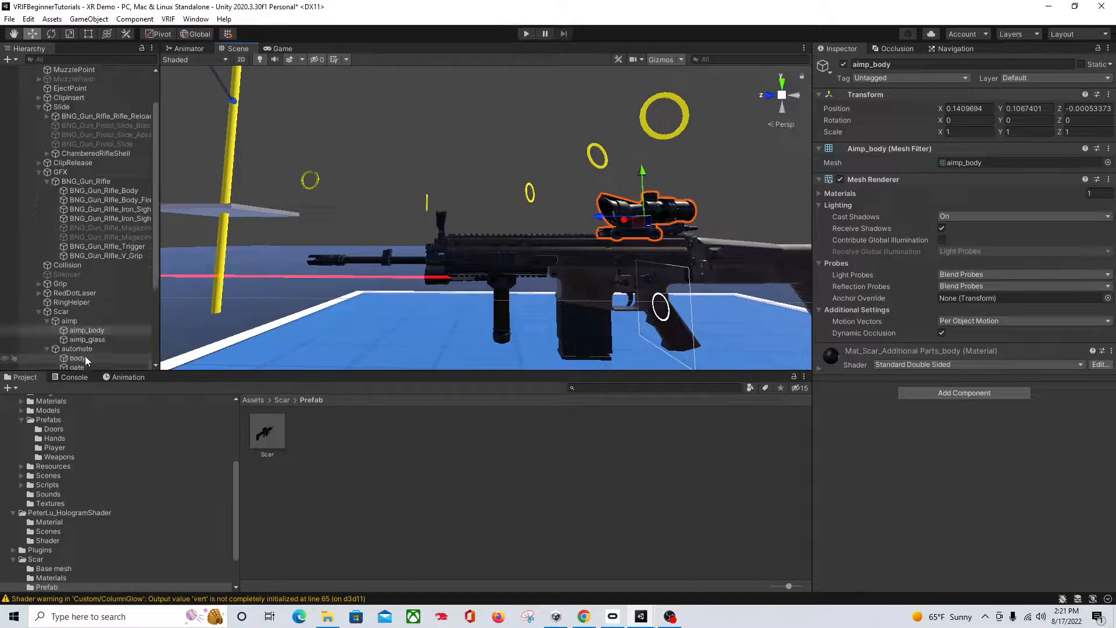
pyautogui.click(82, 322)
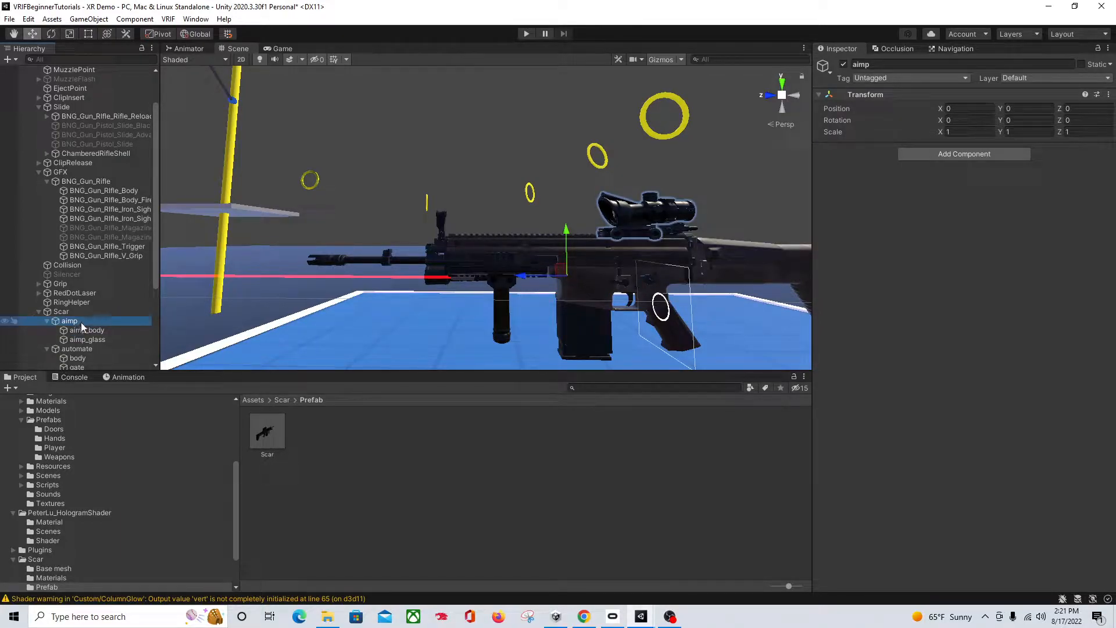
pyautogui.hotkey('ctrl', 'd')
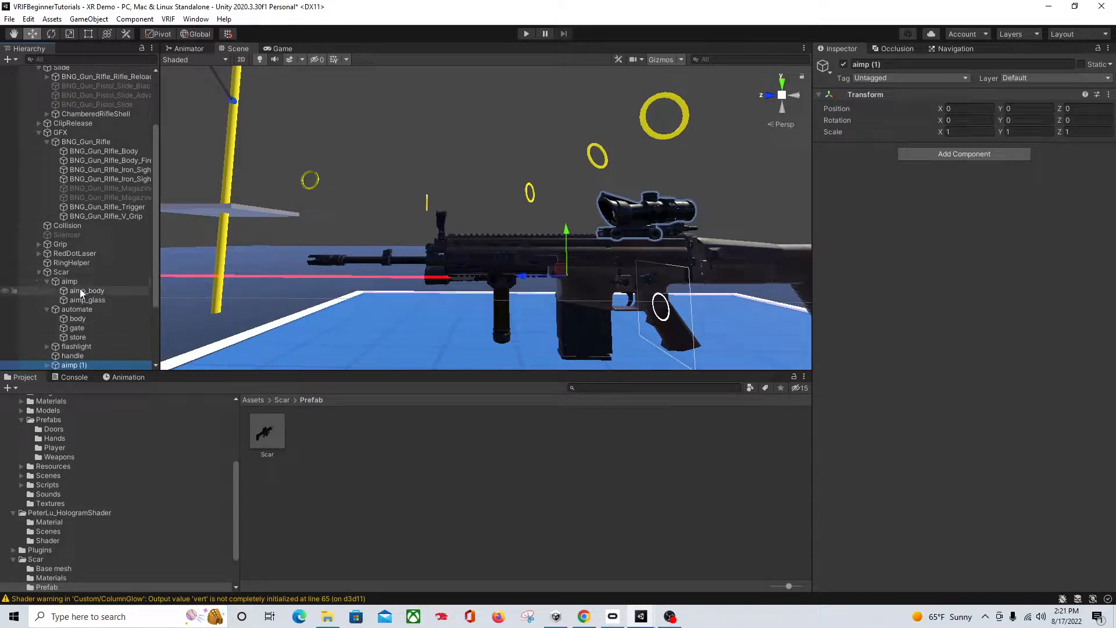
# - Duplicate the Scar's flashlight object
pyautogui.click(93, 347)
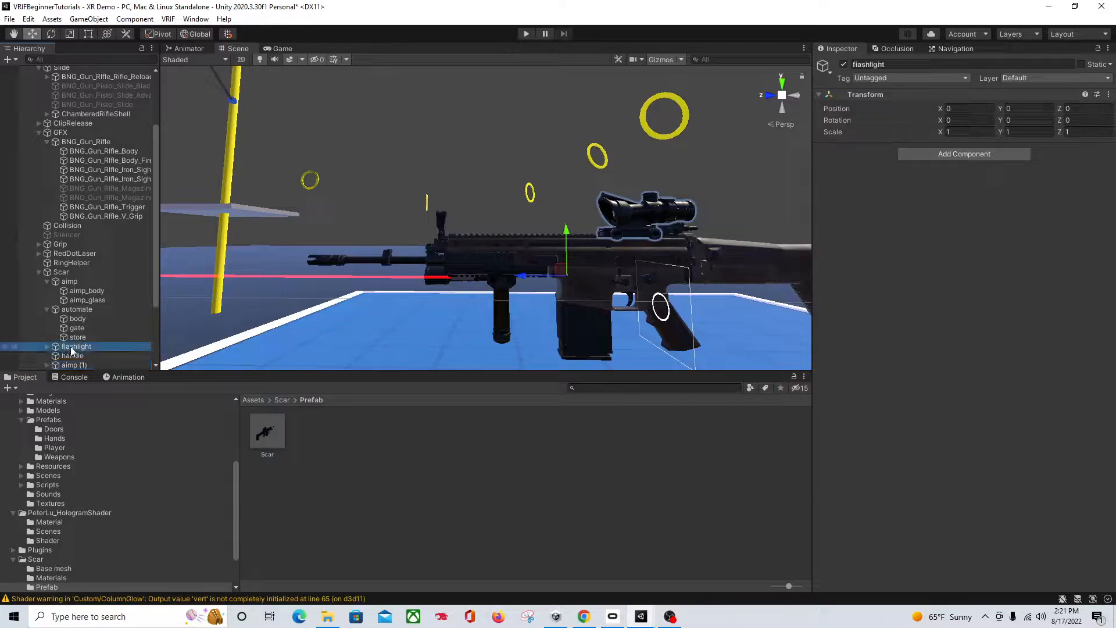
pyautogui.hotkey('ctrl', 'd')
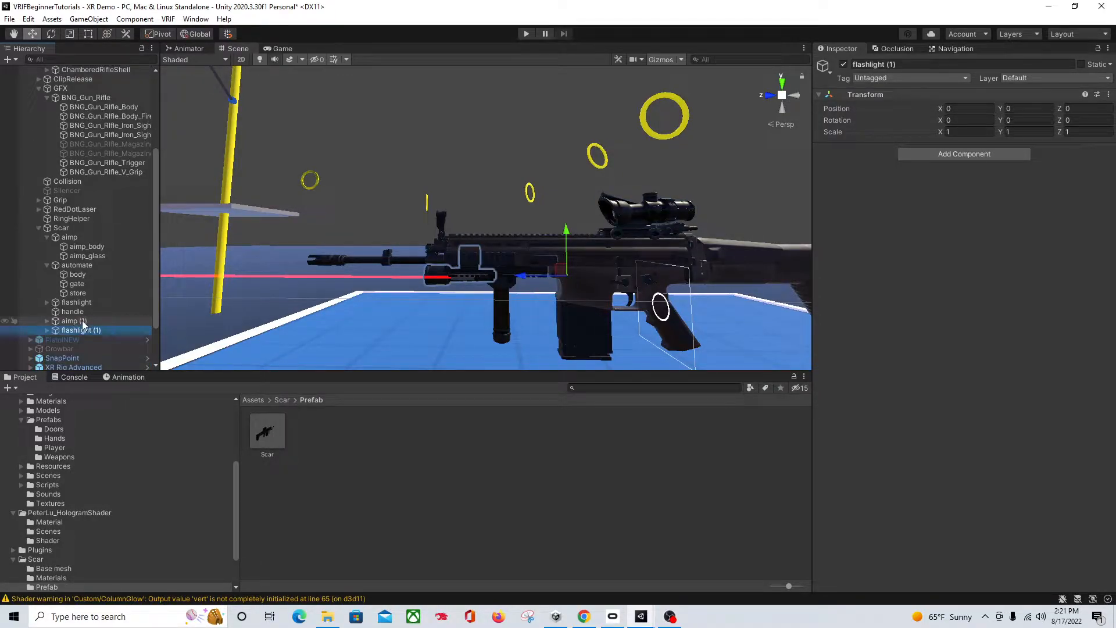
# - Create an empty object named FlashlightGrab at the duplicated aimp_body and move it out to the scene's root level
pyautogui.click(638, 229)
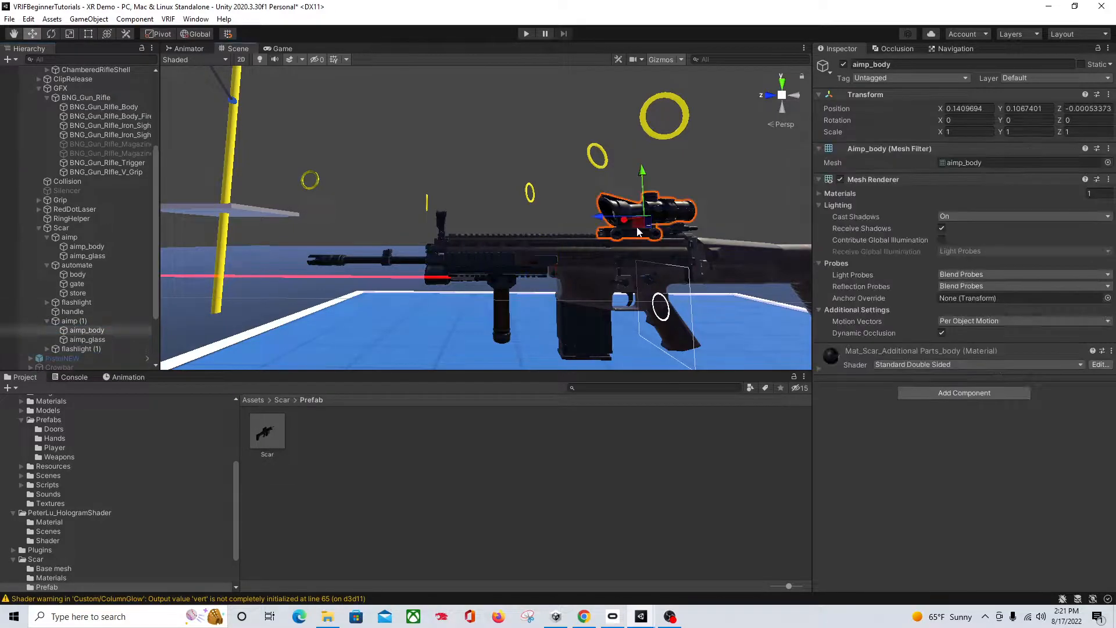
pyautogui.rightClick(91, 333)
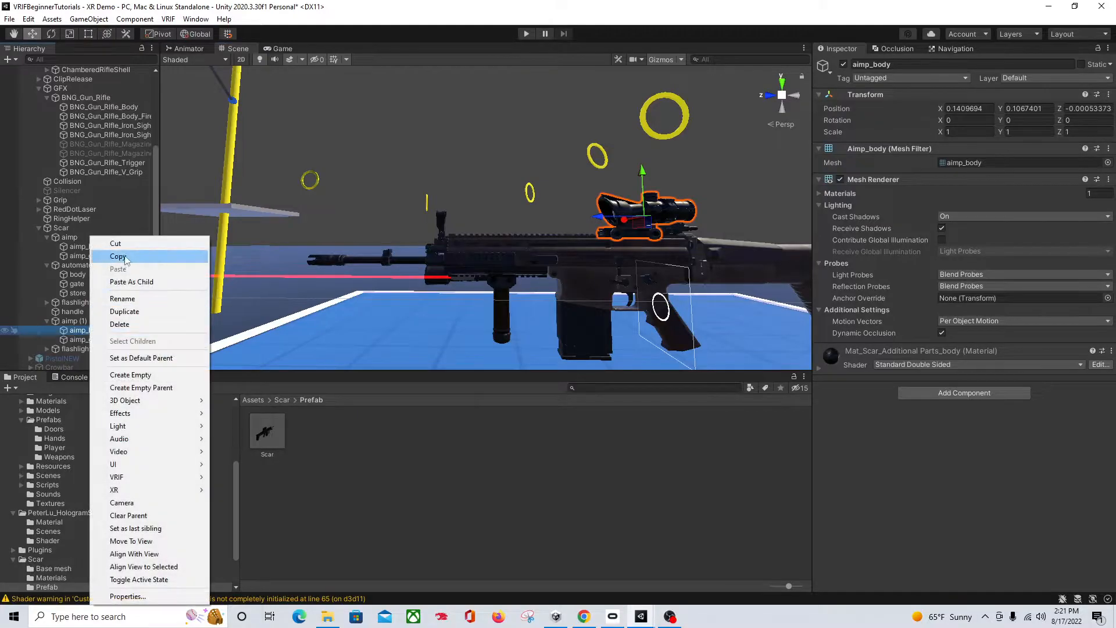
pyautogui.click(160, 375)
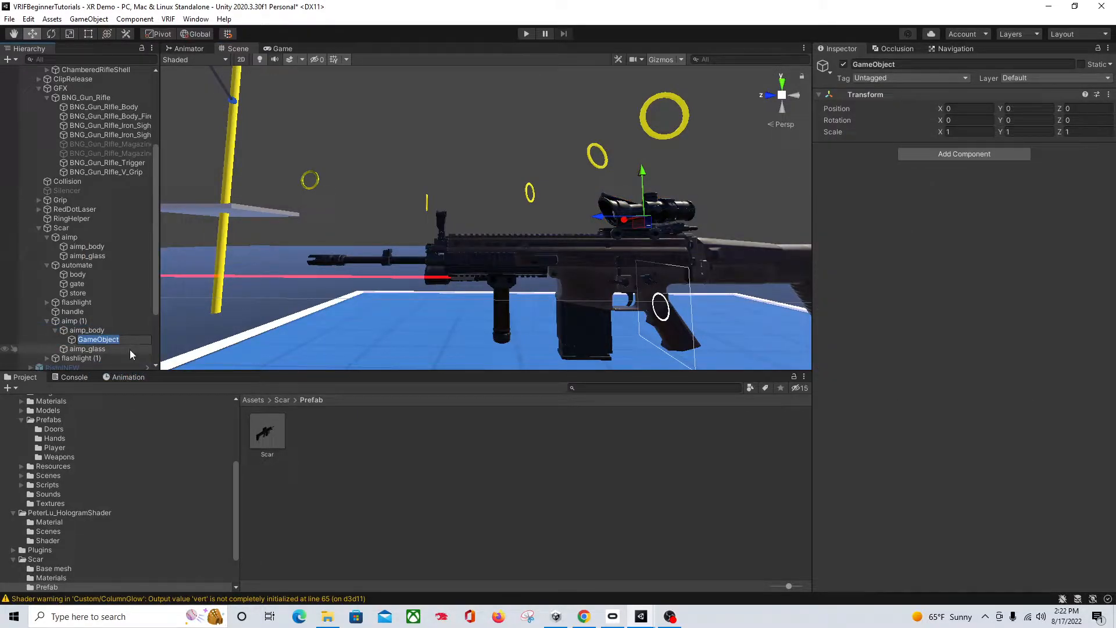
pyautogui.write('FlashlightGrab')
pyautogui.press('Return')
pyautogui.click(108, 331)
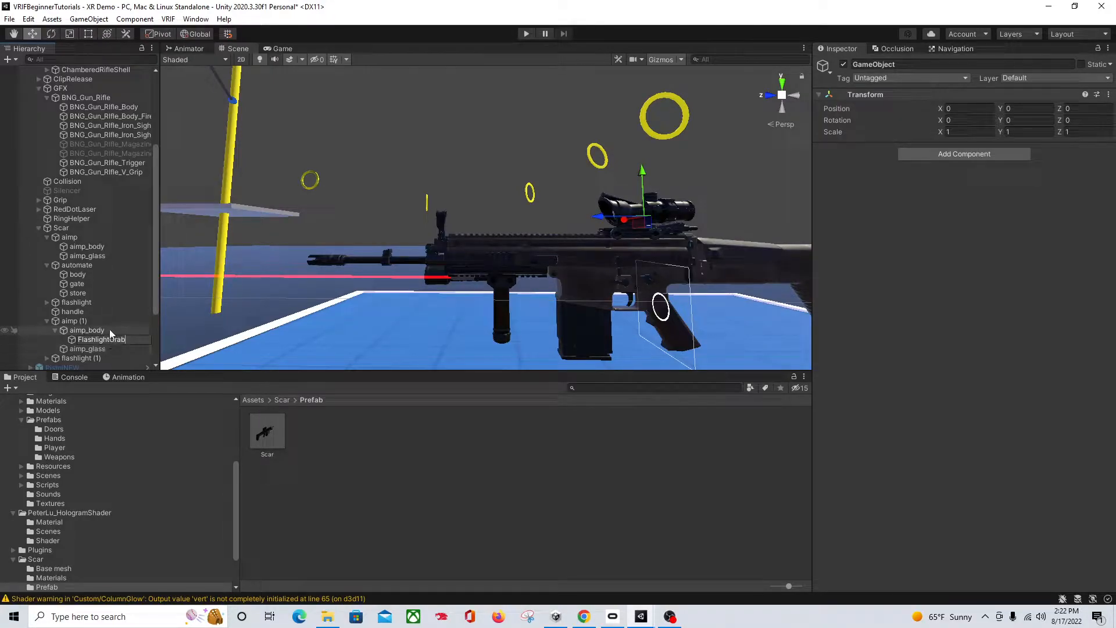
pyautogui.moveTo(115, 342); pyautogui.dragTo(106, 284)
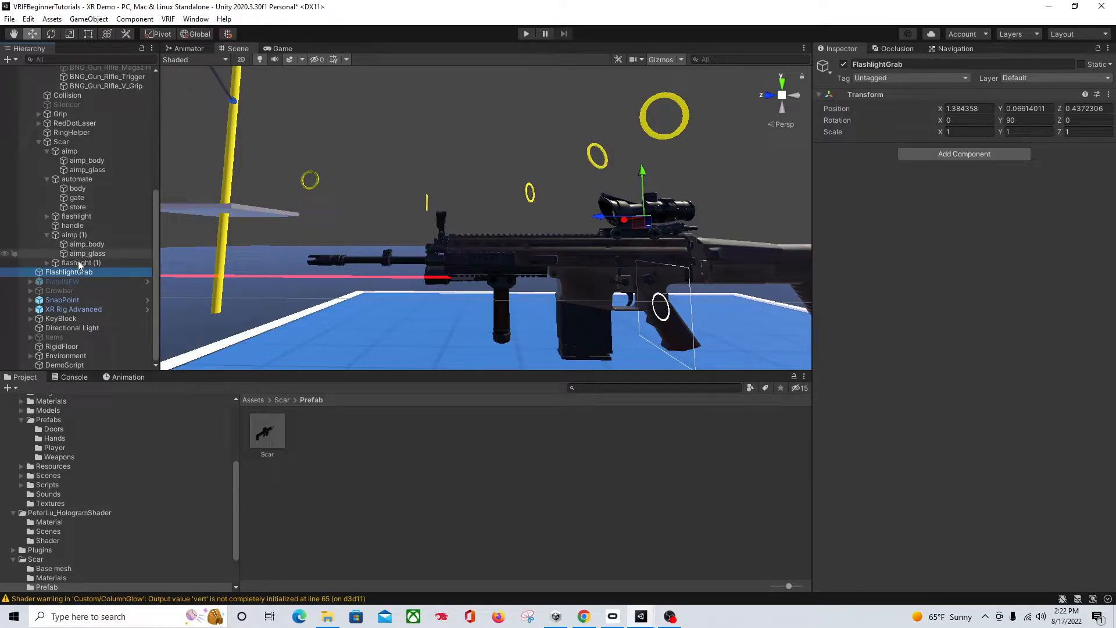
pyautogui.click(47, 264)
pyautogui.click(87, 273)
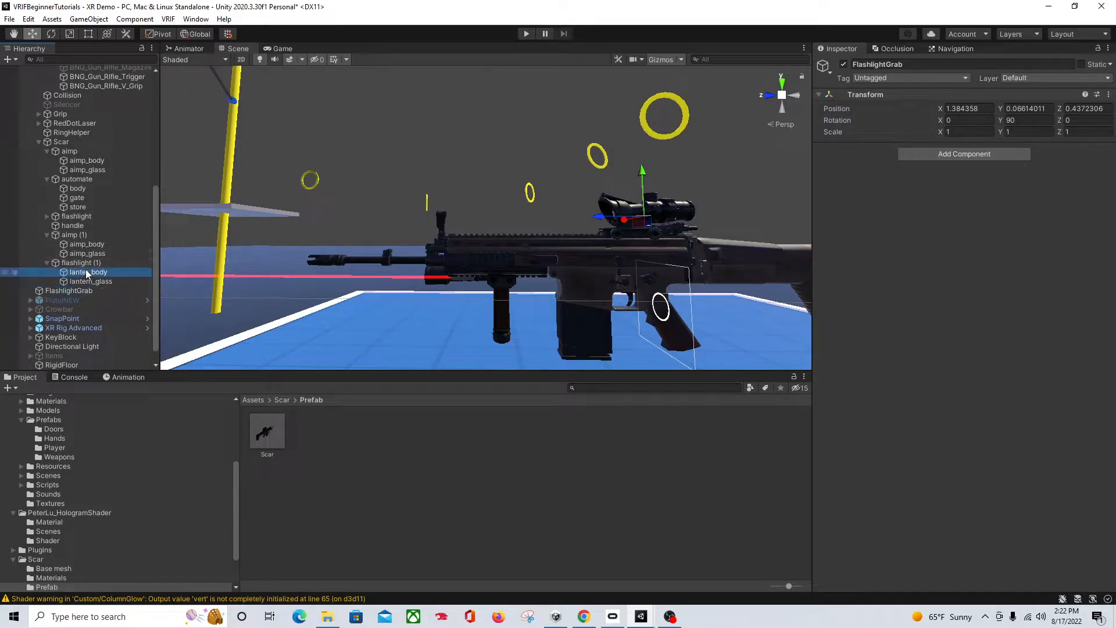
pyautogui.click(94, 283)
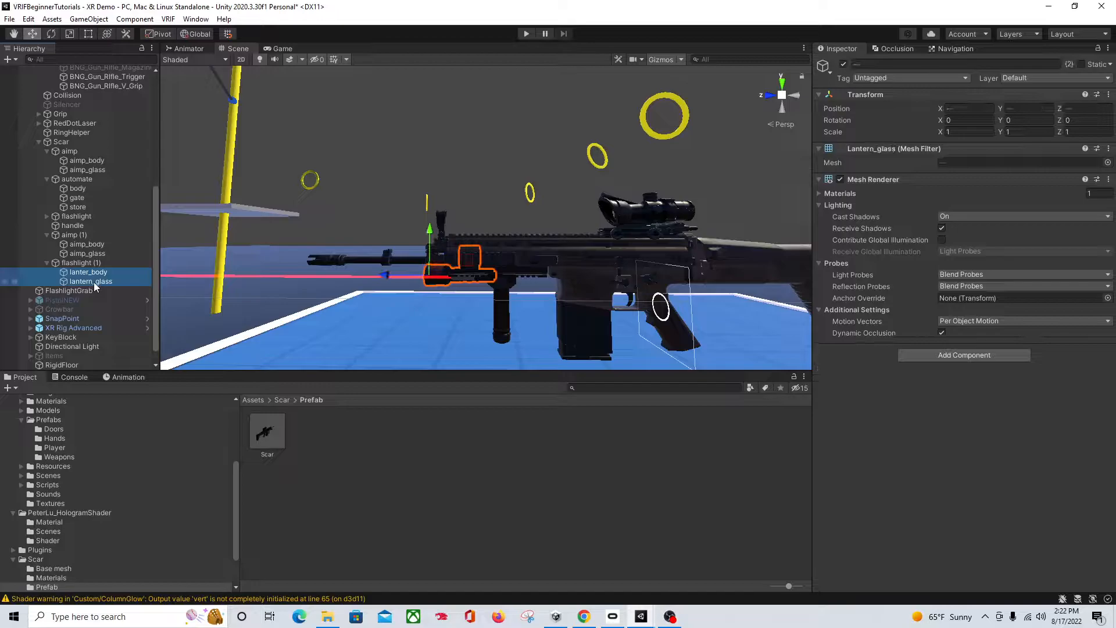
pyautogui.click(93, 273)
pyautogui.click(95, 282)
# - Rename the FlashlightGrab object at the scope's position as ScopeGrab
pyautogui.click(89, 291)
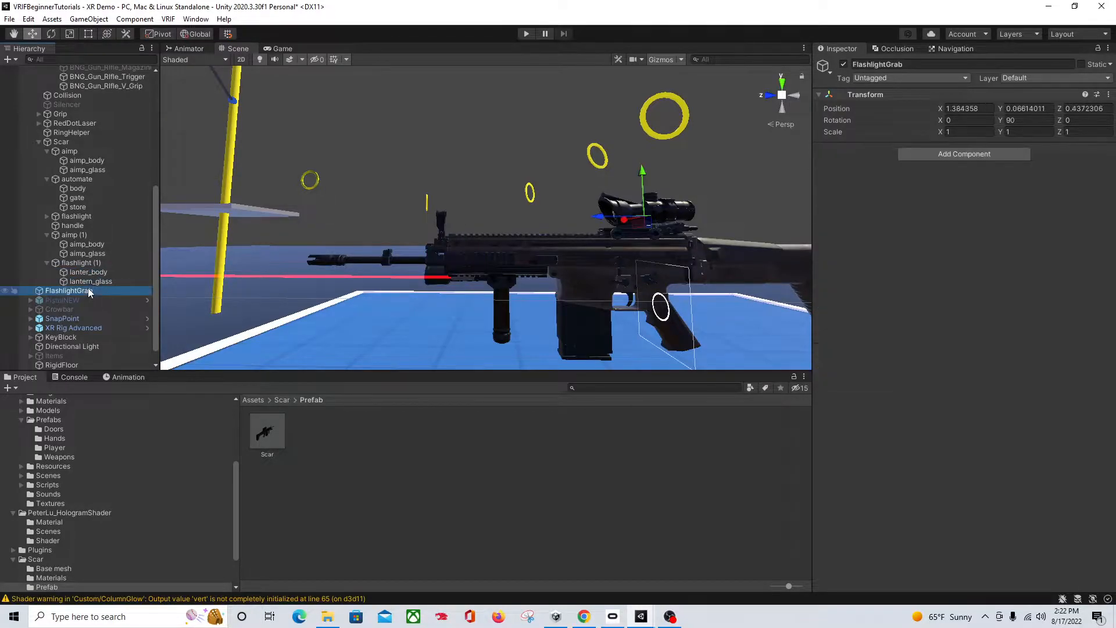
pyautogui.rightClick(83, 292)
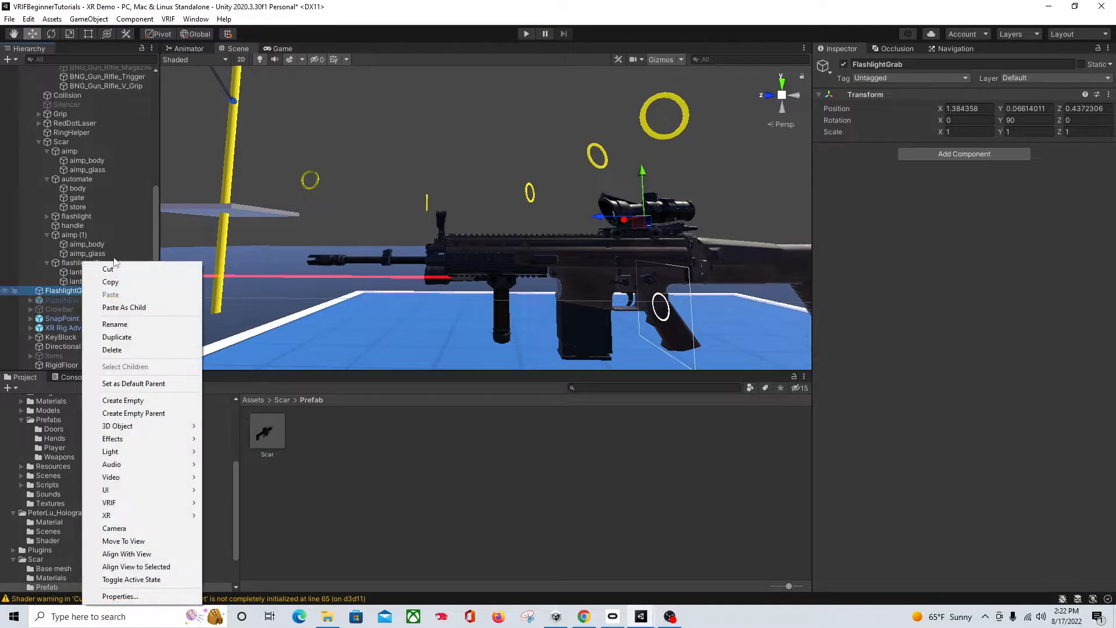
pyautogui.click(117, 321)
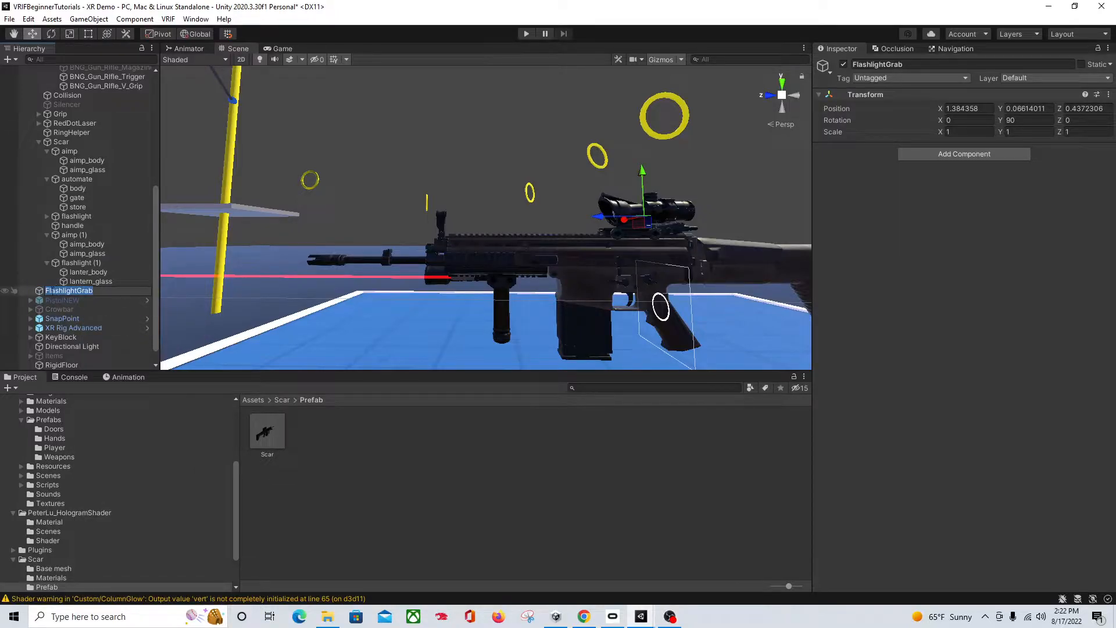
pyautogui.click(77, 291)
pyautogui.moveTo(77, 291); pyautogui.dragTo(44, 295)
pyautogui.write('Scope')
pyautogui.click(87, 297)
pyautogui.click(87, 293)
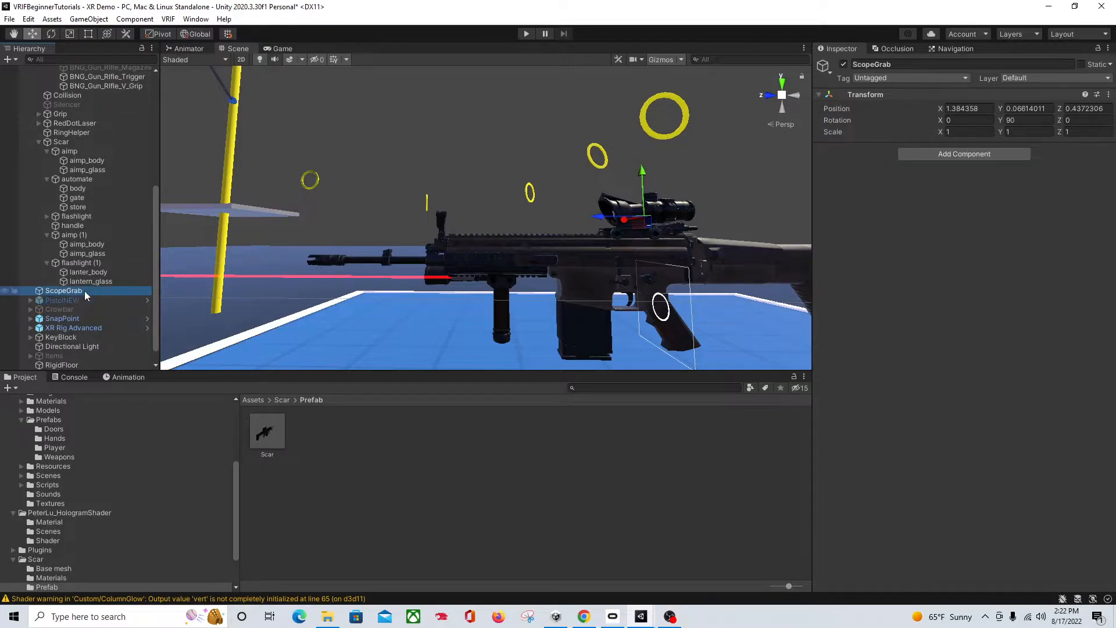
# - Parent the duplicated aimp_body and aimp_glass to ScopeGrab and delete the emptied aimp (1) object
pyautogui.click(87, 245)
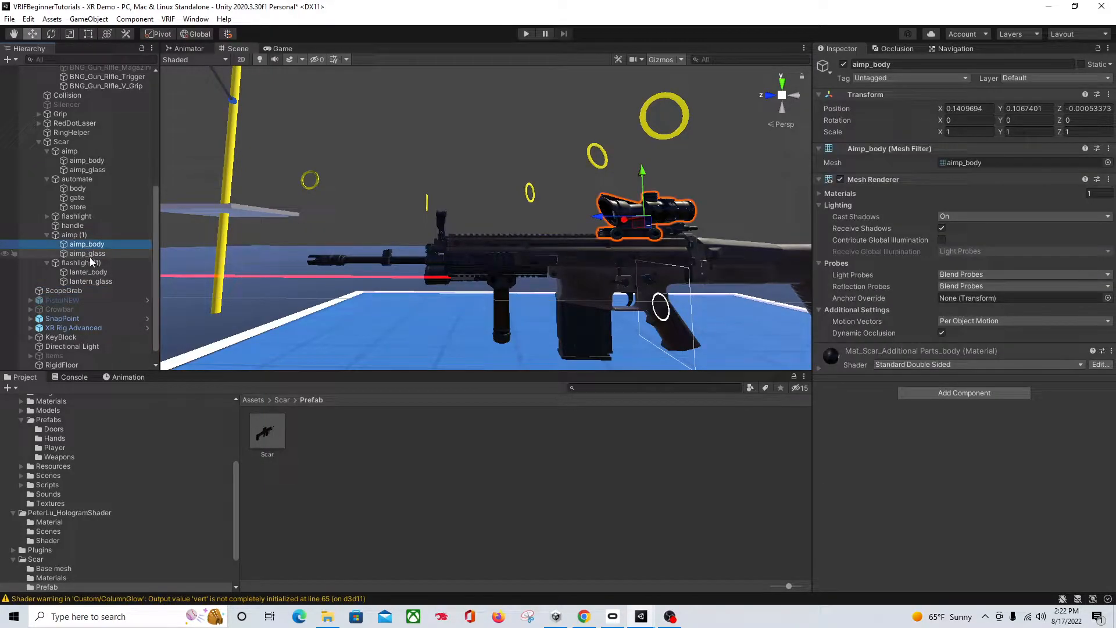
pyautogui.keyDown('ctrl'); pyautogui.click(91, 254); pyautogui.keyUp('ctrl')
pyautogui.moveTo(91, 250); pyautogui.dragTo(87, 293)
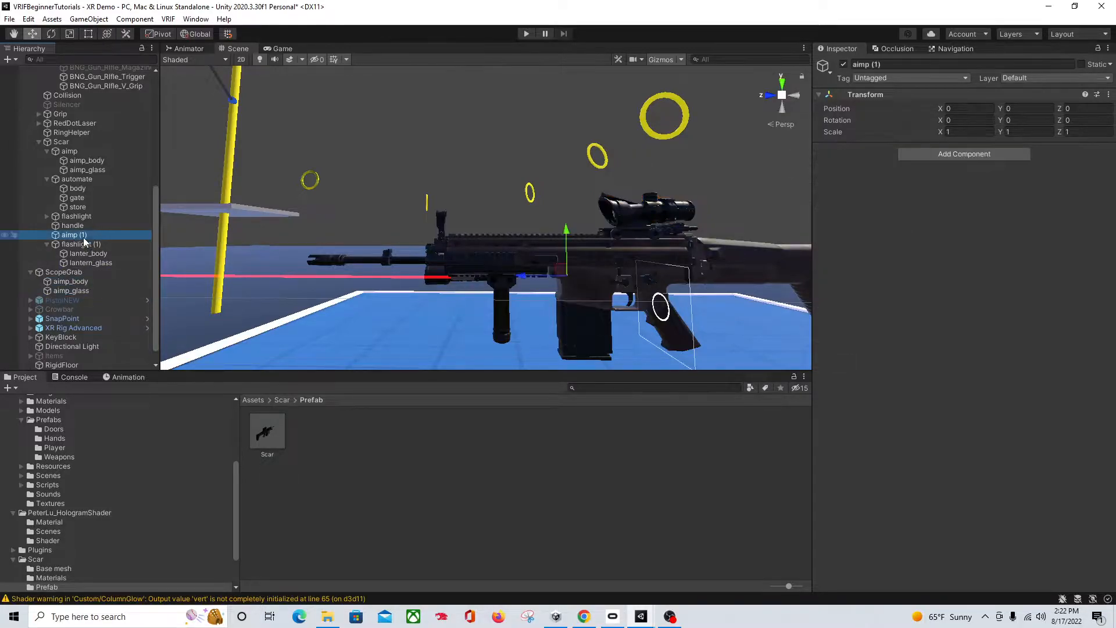
pyautogui.click(64, 265)
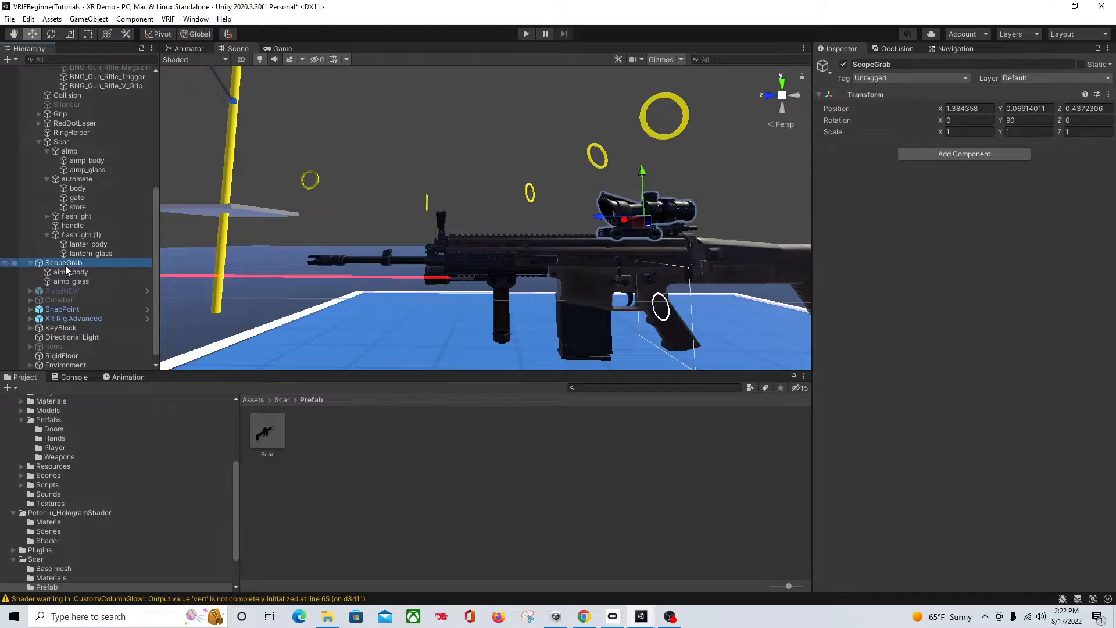
pyautogui.click(65, 271)
pyautogui.press('Down')
pyautogui.press('Up')
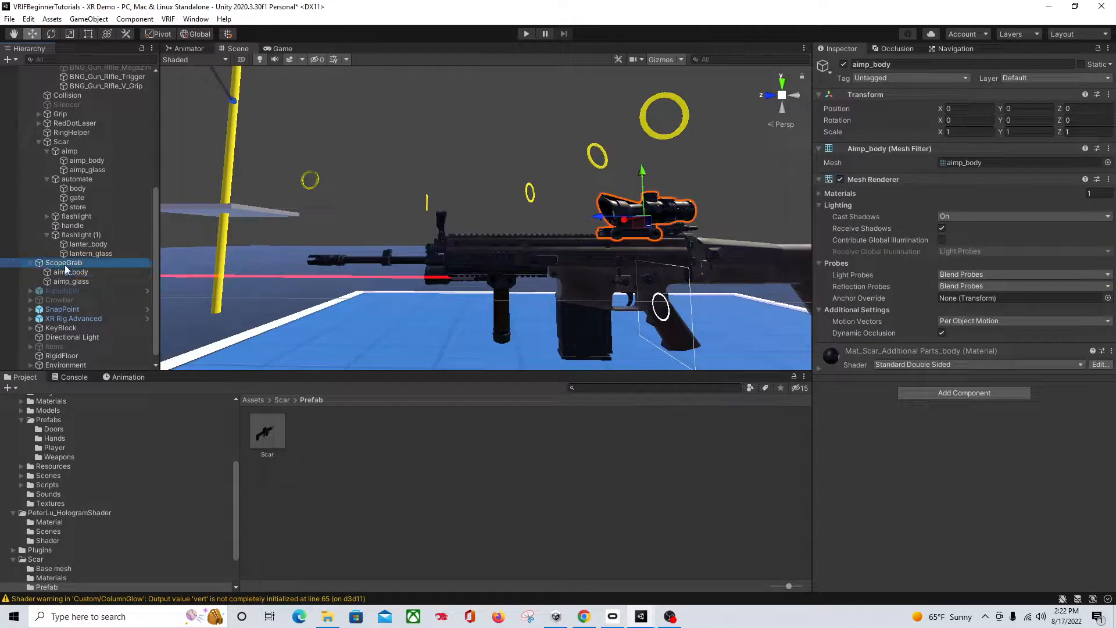
pyautogui.click(64, 263)
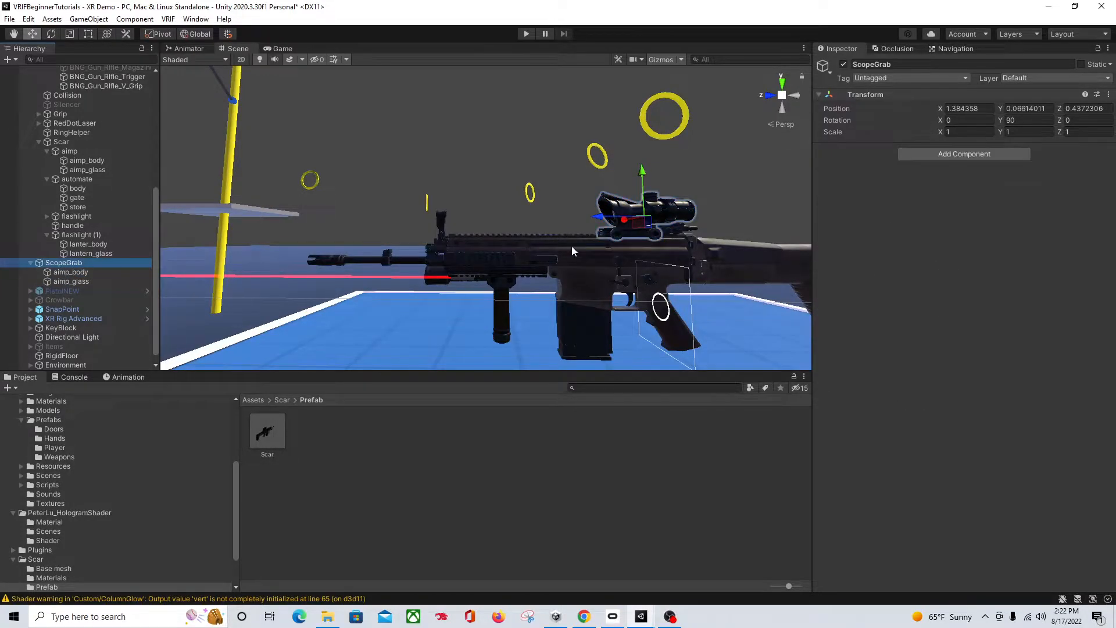
# - Create an empty object named FlashlightGrab at the duplicated lanter_body and move it out to the scene's root level
pyautogui.click(98, 239)
pyautogui.click(96, 244)
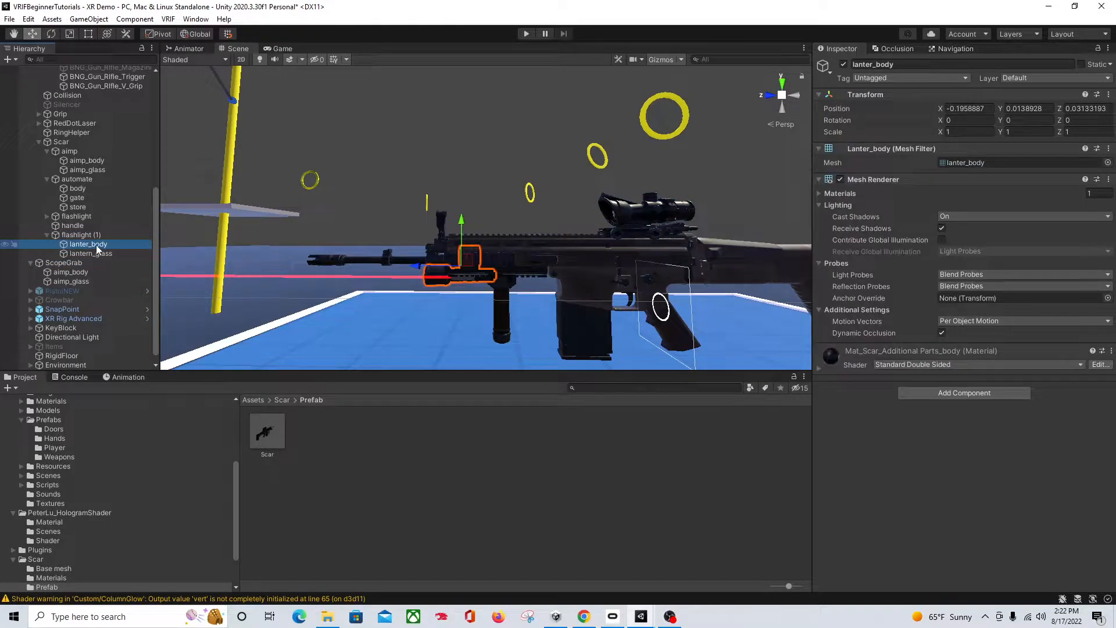
pyautogui.rightClick(96, 245)
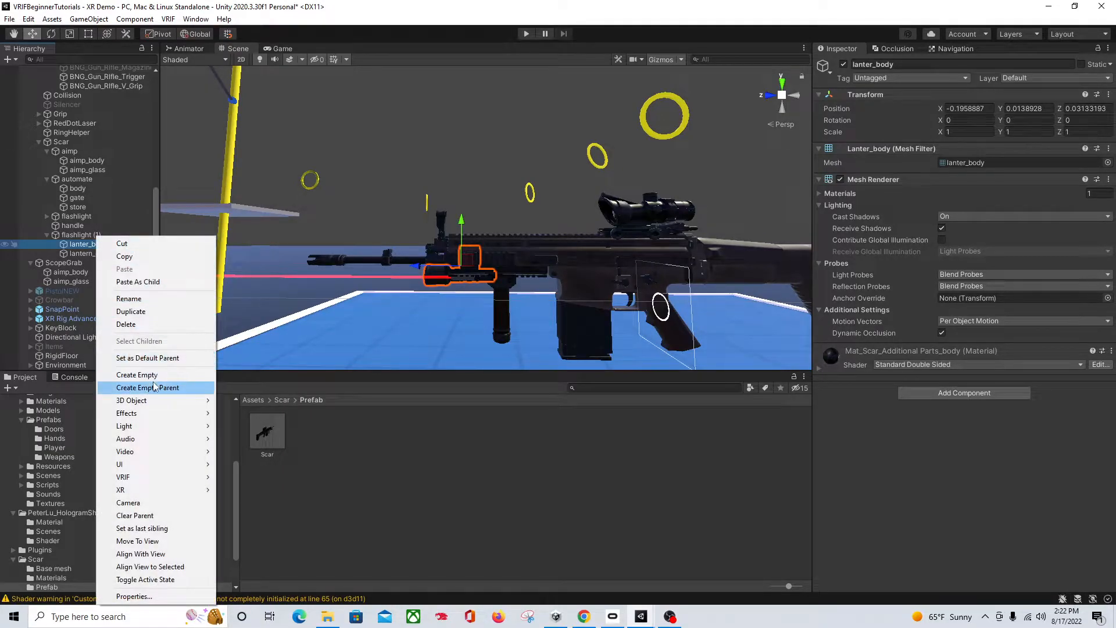
pyautogui.click(137, 375)
pyautogui.write('F')
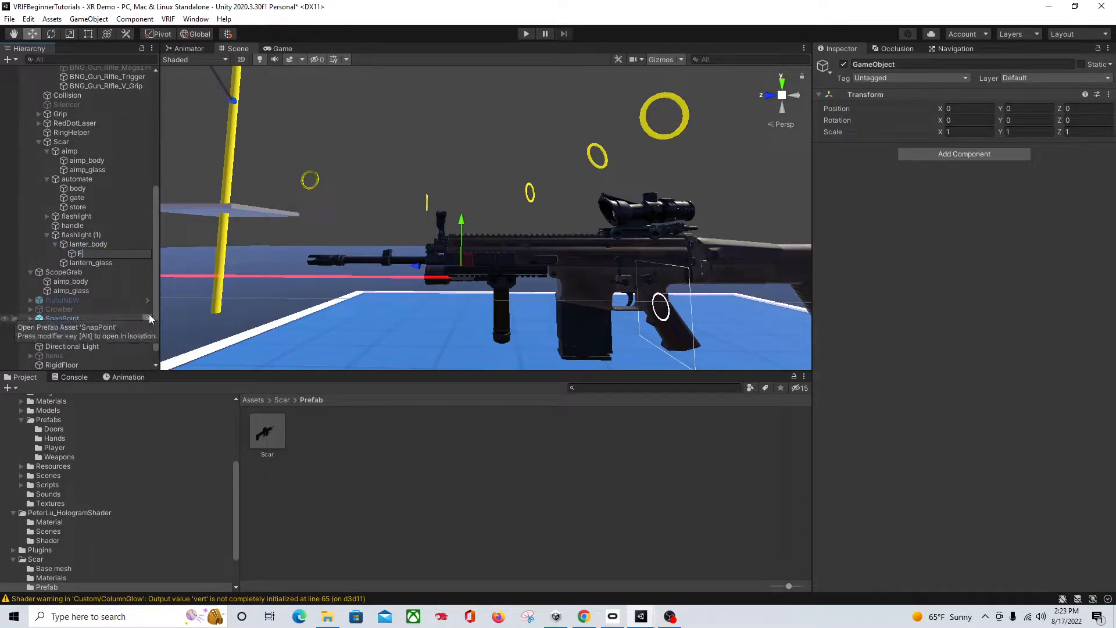
pyautogui.write('lashlightGrab')
pyautogui.click(108, 244)
pyautogui.moveTo(110, 254)
pyautogui.mouseDown()
pyautogui.moveTo(107, 278)
pyautogui.moveTo(114, 269)
pyautogui.mouseUp()
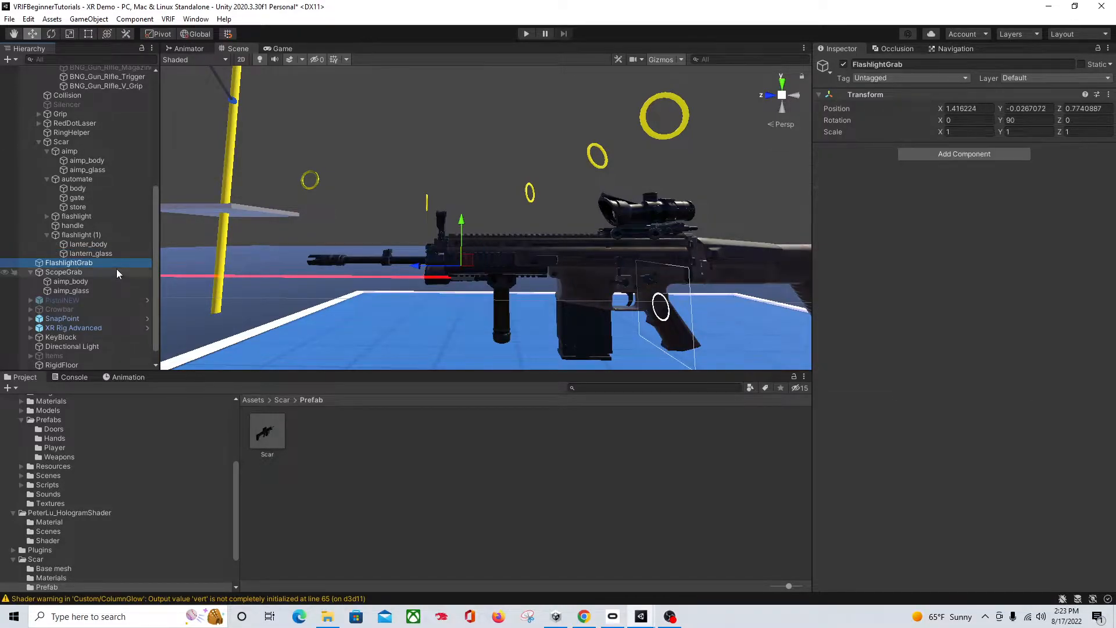
# - Parent the duplicated lanter_body and lantern_glass to FlashlightGrab and delete the emptied flashlight (1) object
pyautogui.click(100, 246)
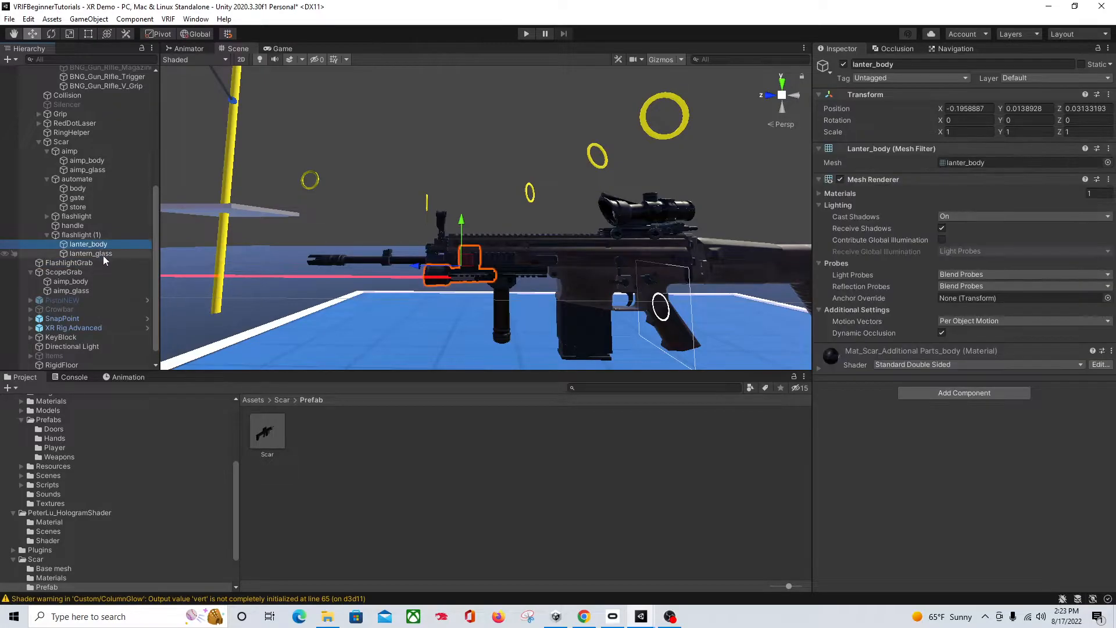
pyautogui.keyDown('shift'); pyautogui.click(105, 256); pyautogui.keyUp('shift')
pyautogui.moveTo(106, 256); pyautogui.dragTo(103, 271)
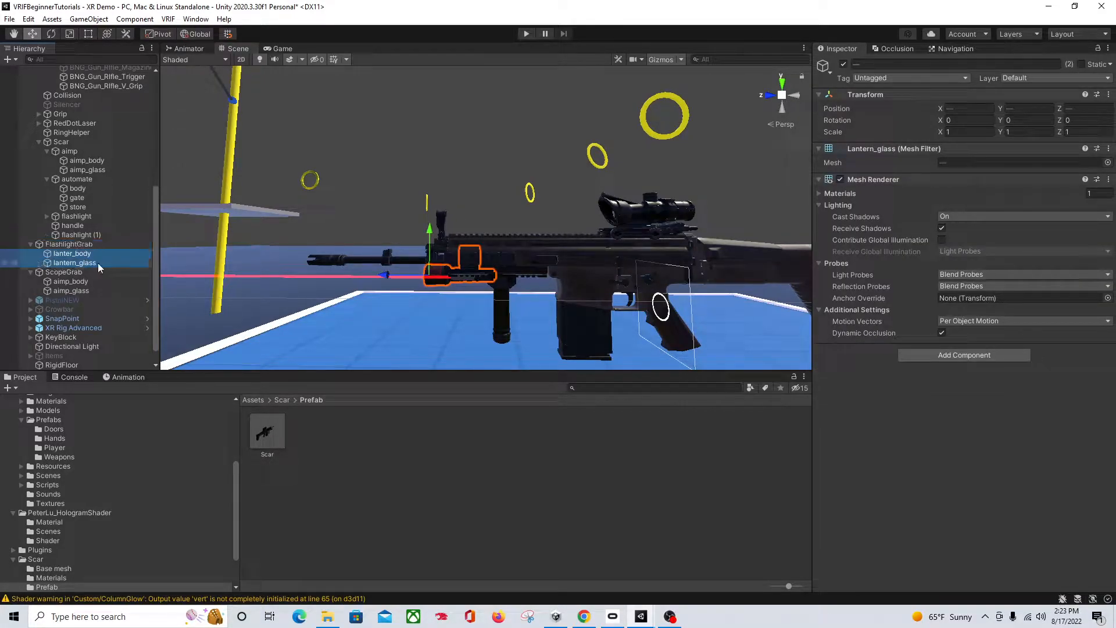
pyautogui.click(82, 244)
pyautogui.click(82, 253)
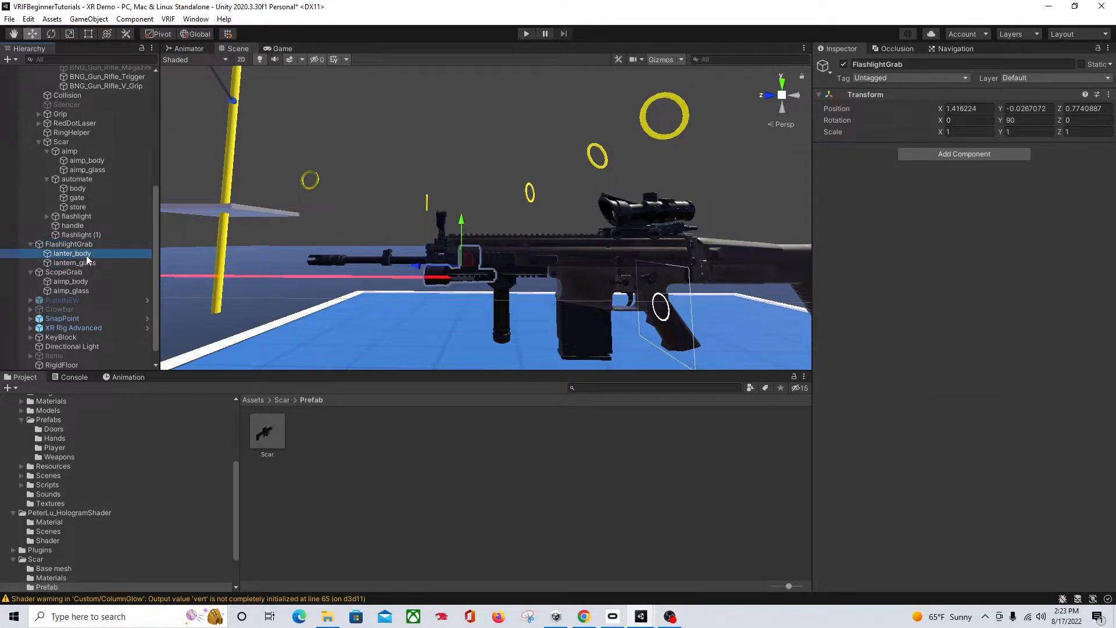
pyautogui.click(86, 245)
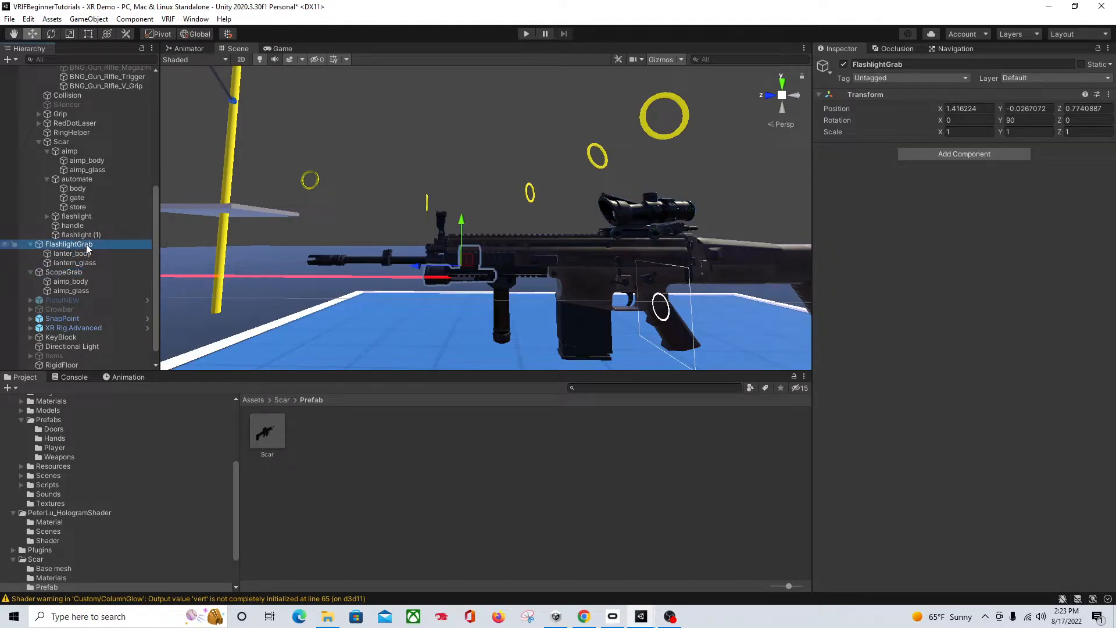
pyautogui.click(88, 235)
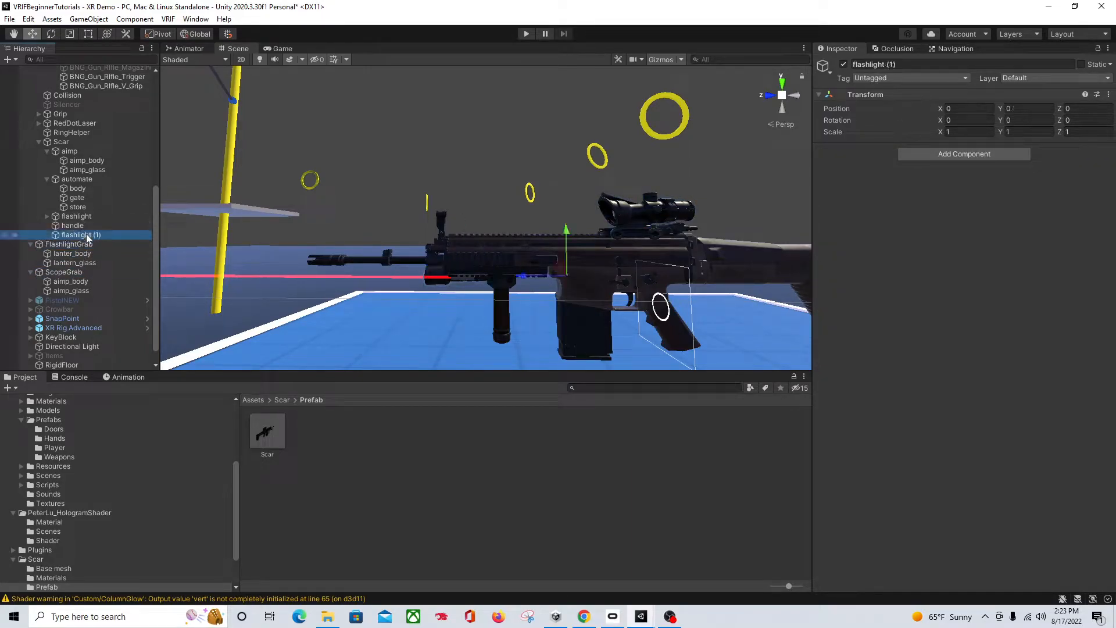
pyautogui.press('Delete')
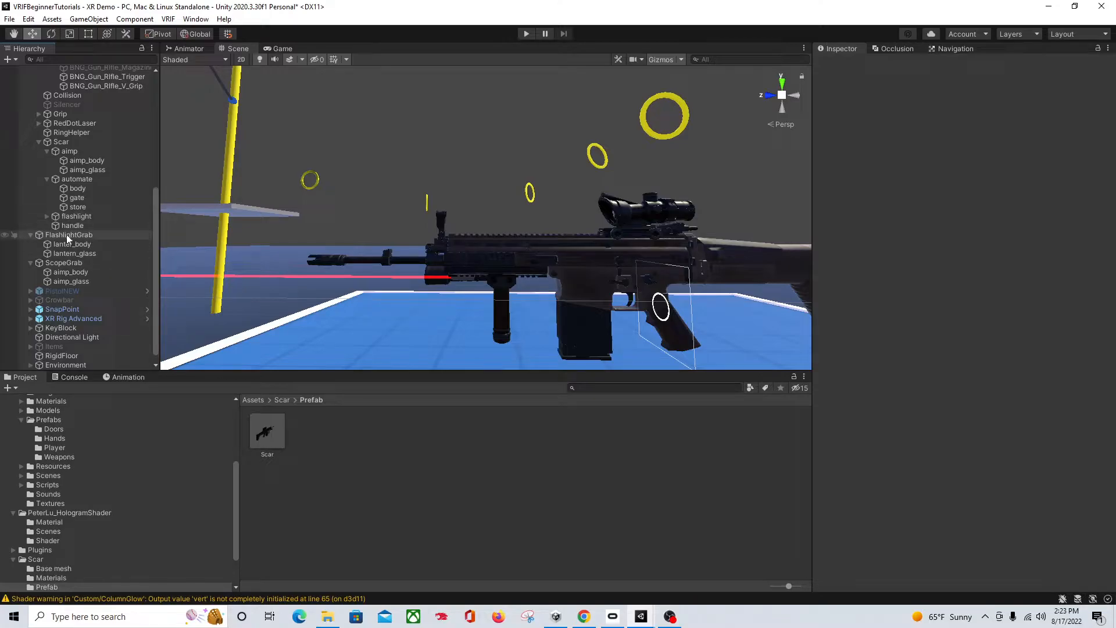
# - Move ScopeGrab along the rifle's length until it sits clear behind the stock
pyautogui.click(68, 239)
pyautogui.click(81, 264)
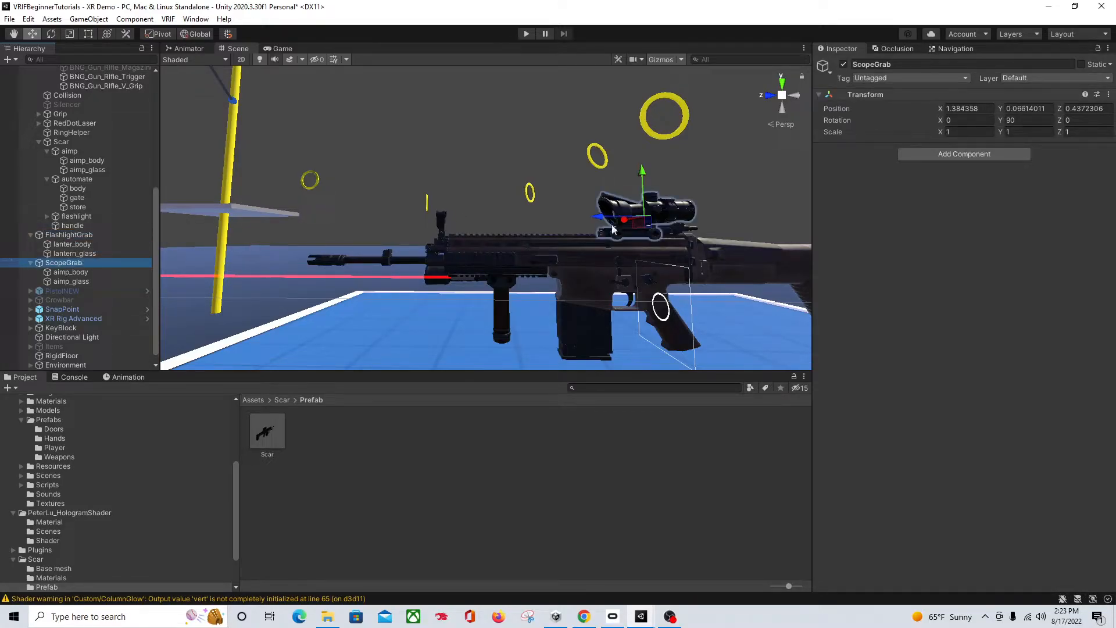
pyautogui.scroll(-2, 597, 236)
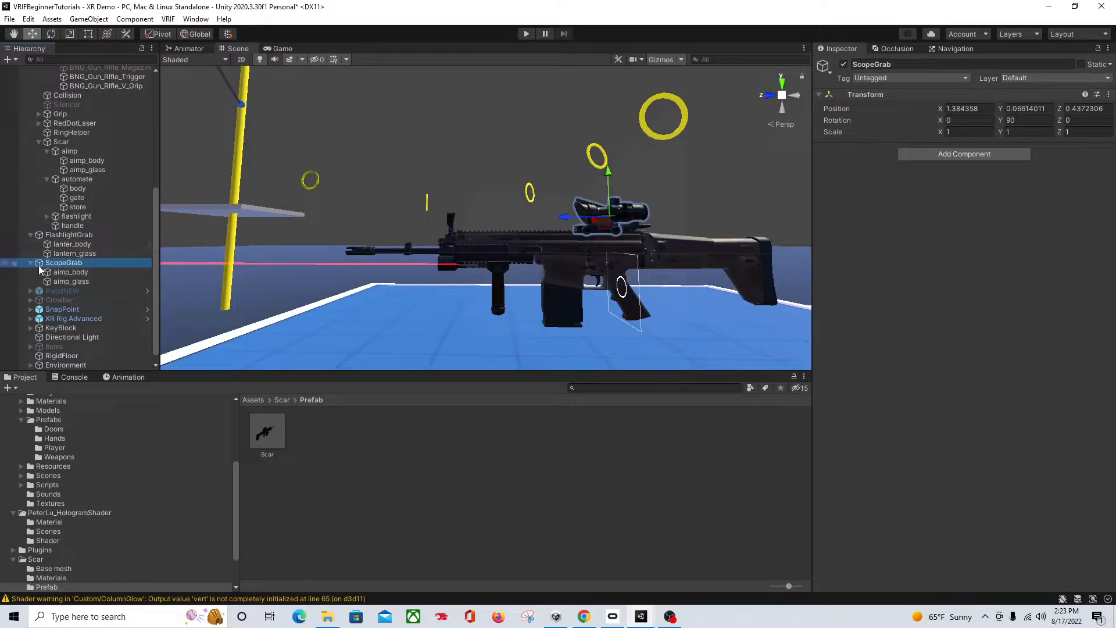
pyautogui.moveTo(565, 218); pyautogui.dragTo(407, 263)
# - Move FlashlightGrab forward past the barrel tip to about Z 1.301
pyautogui.click(67, 235)
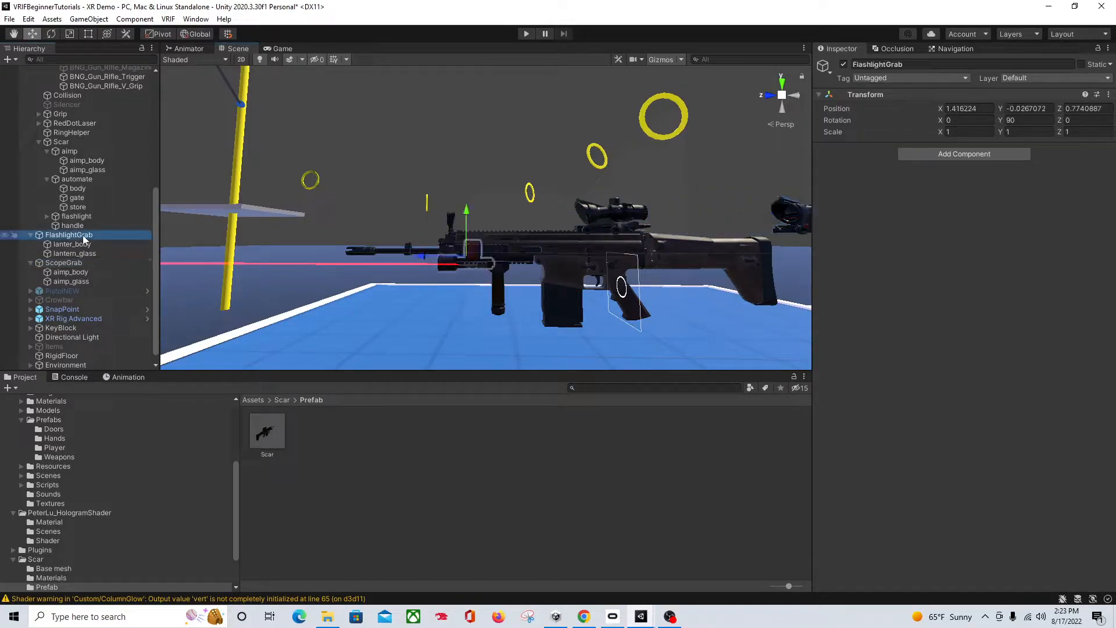
pyautogui.click(424, 258)
pyautogui.moveTo(425, 259); pyautogui.dragTo(378, 264)
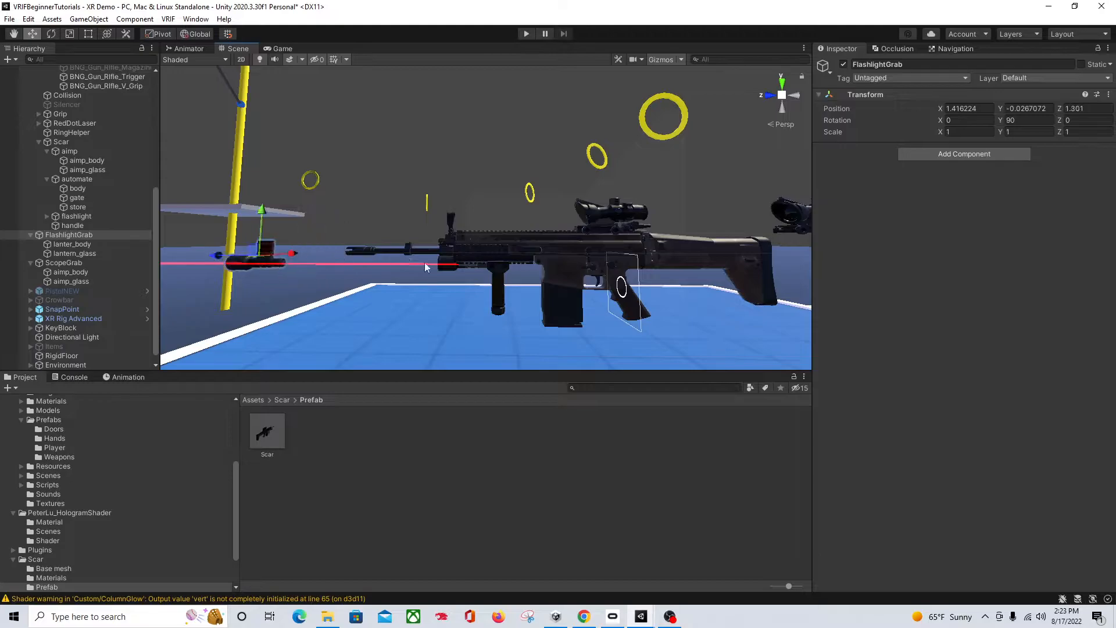
# - Open the Material folder of the PeterLu_HologramShader assets
pyautogui.moveTo(556, 290); pyautogui.dragTo(564, 337, button='right')
pyautogui.moveTo(563, 288)
pyautogui.mouseDown(button='middle')
pyautogui.moveTo(546, 317)
pyautogui.moveTo(566, 306)
pyautogui.mouseUp(button='middle')
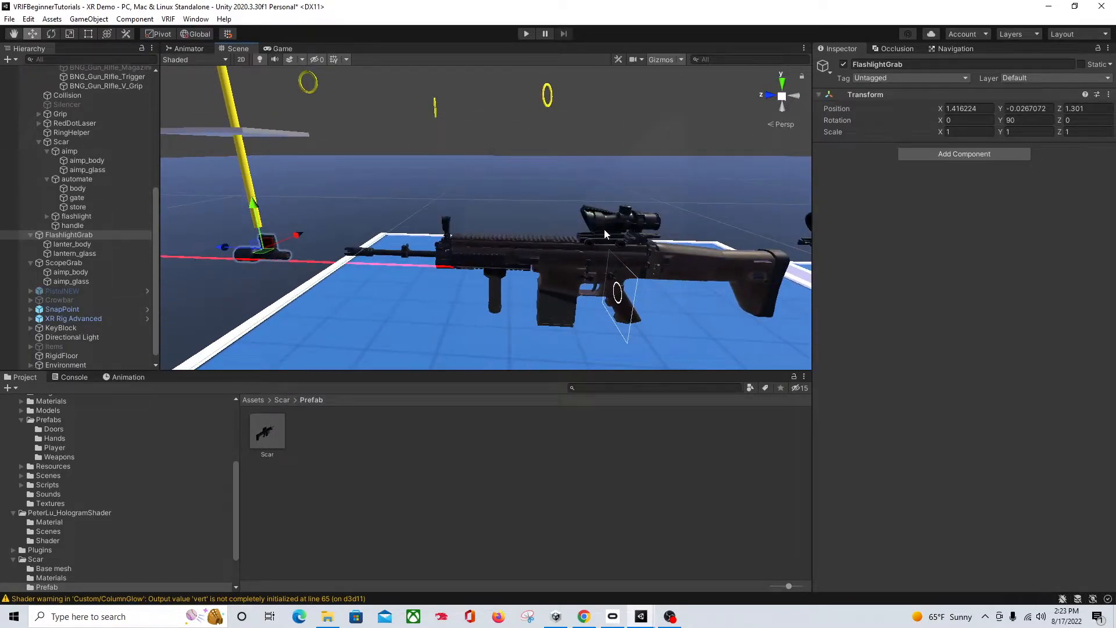
pyautogui.click(604, 229)
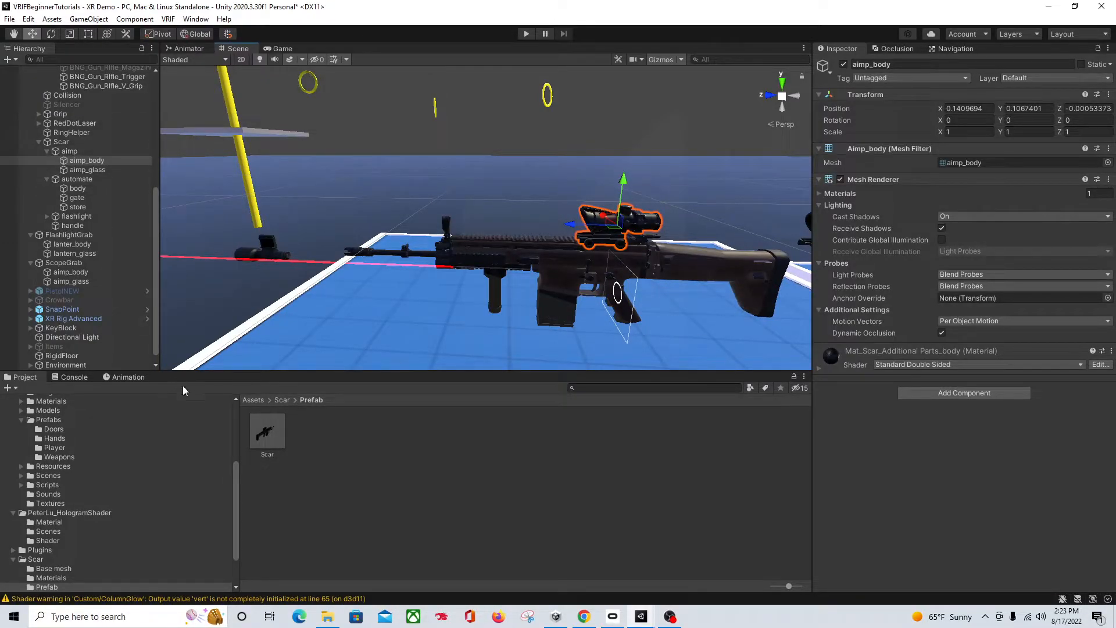
pyautogui.click(253, 400)
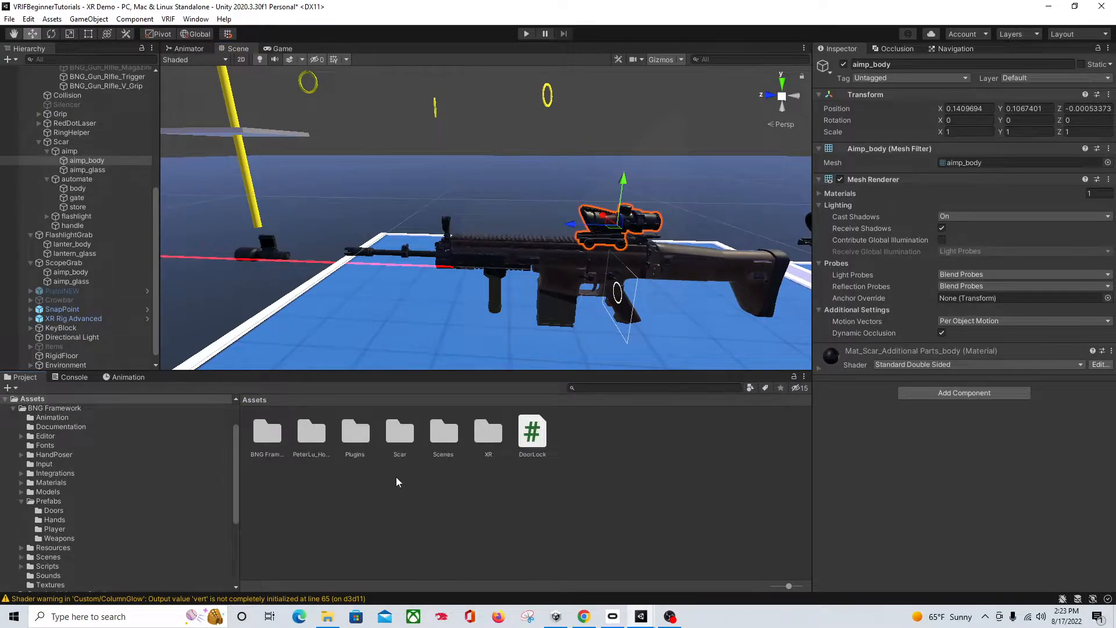
pyautogui.doubleClick(320, 437)
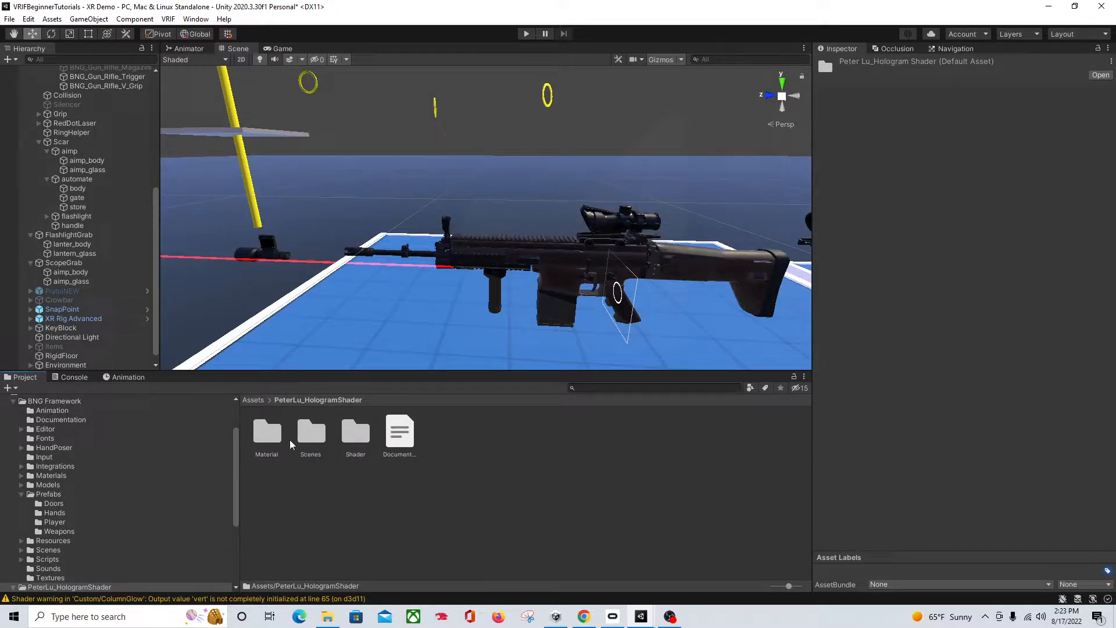
pyautogui.doubleClick(272, 447)
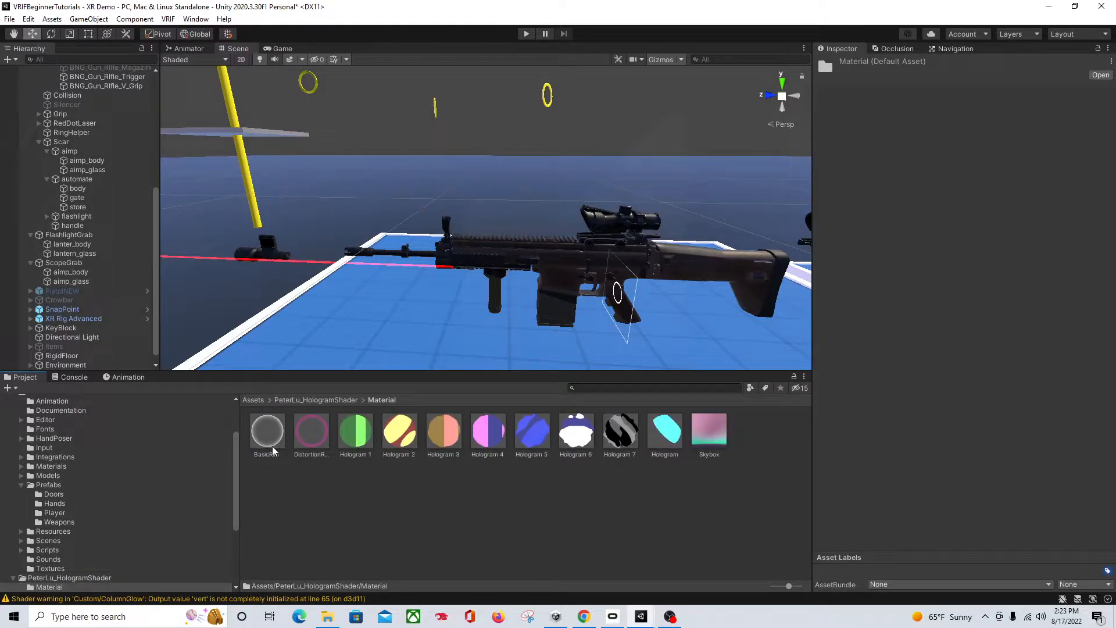
# - Apply the BasicRim material to aimp_body and aimp_glass of the scope mounted on the Scar
pyautogui.click(621, 220)
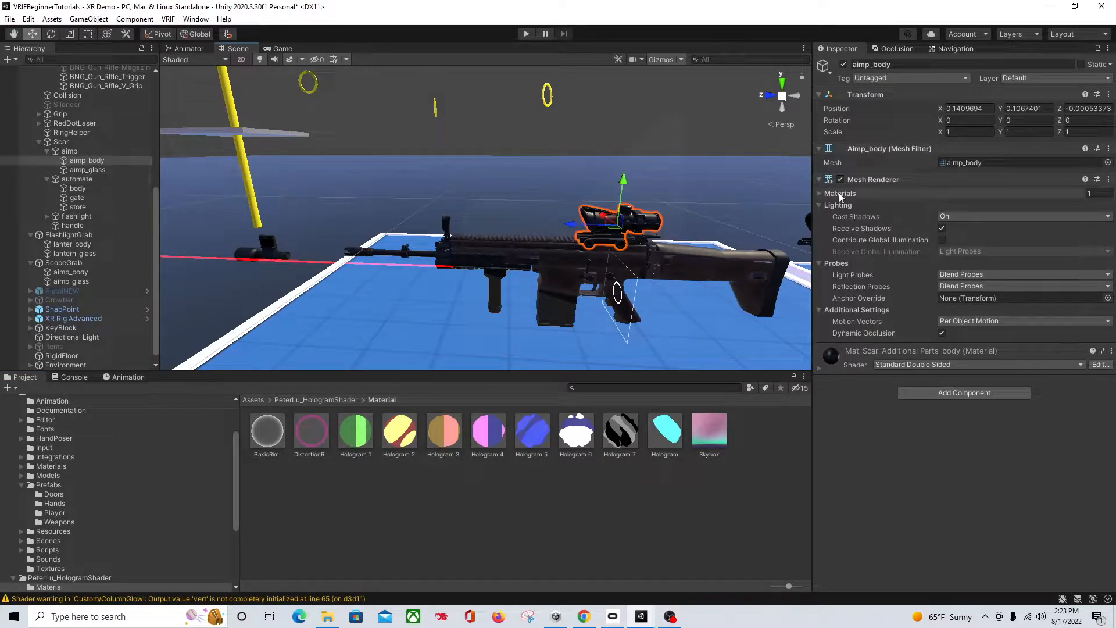
pyautogui.moveTo(267, 431); pyautogui.dragTo(821, 455)
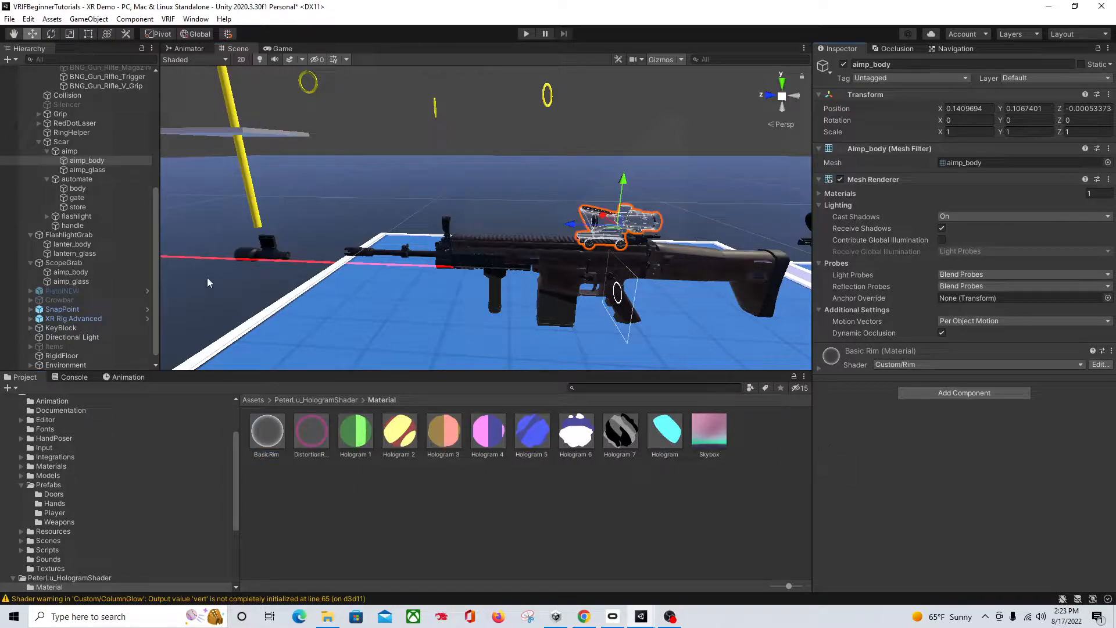
pyautogui.click(110, 170)
pyautogui.moveTo(267, 432); pyautogui.dragTo(893, 424)
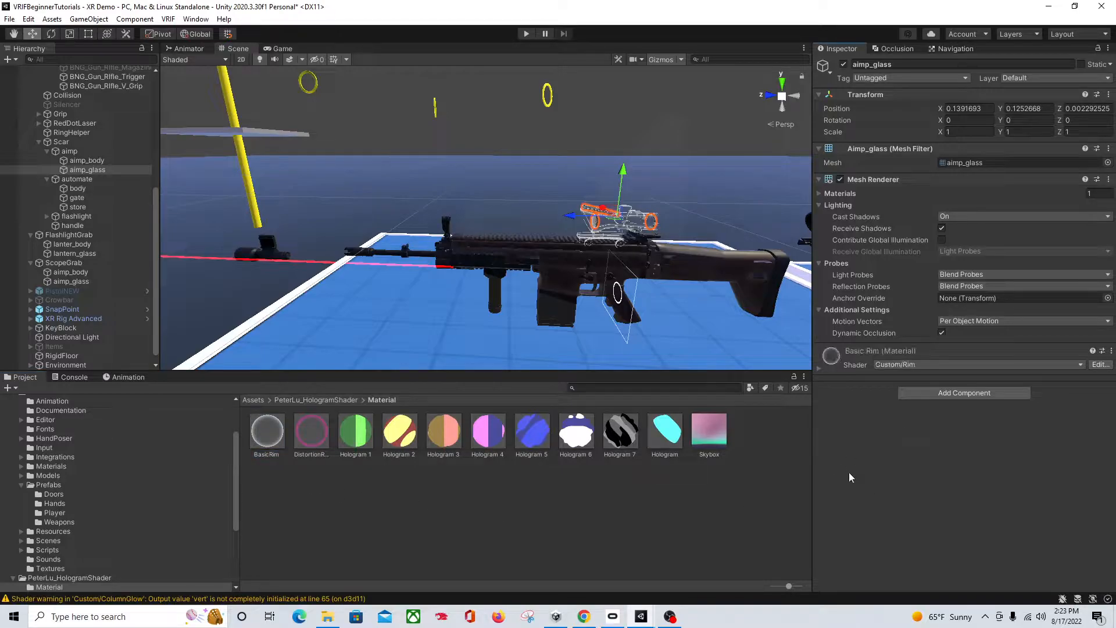
# - Set the Basic Rim material's Color to a teal of about 198B8C
pyautogui.click(820, 370)
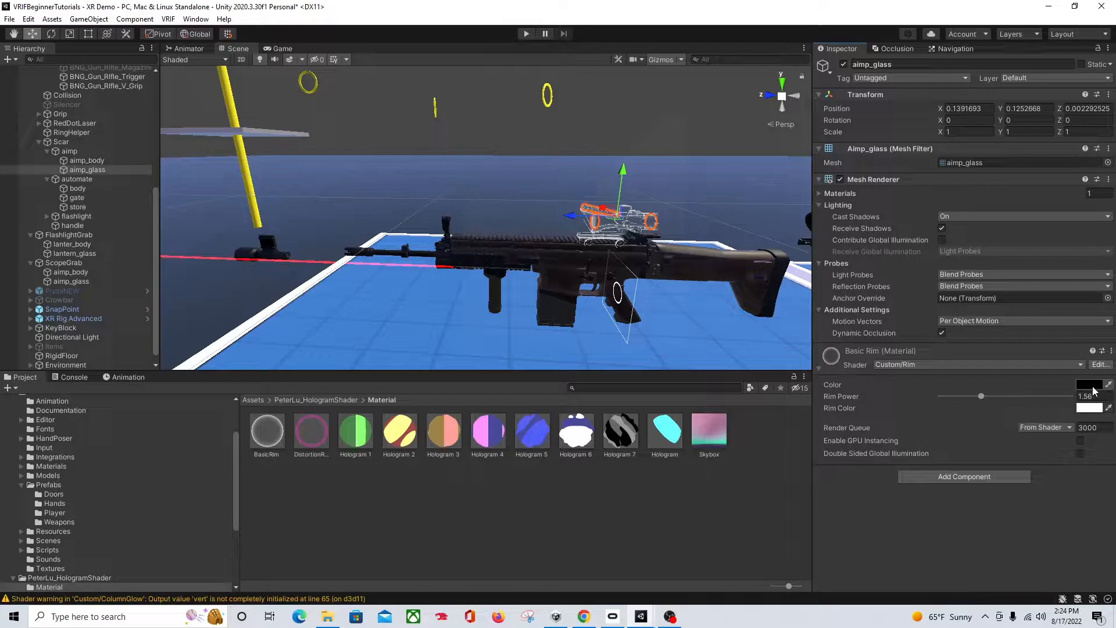
pyautogui.click(1088, 386)
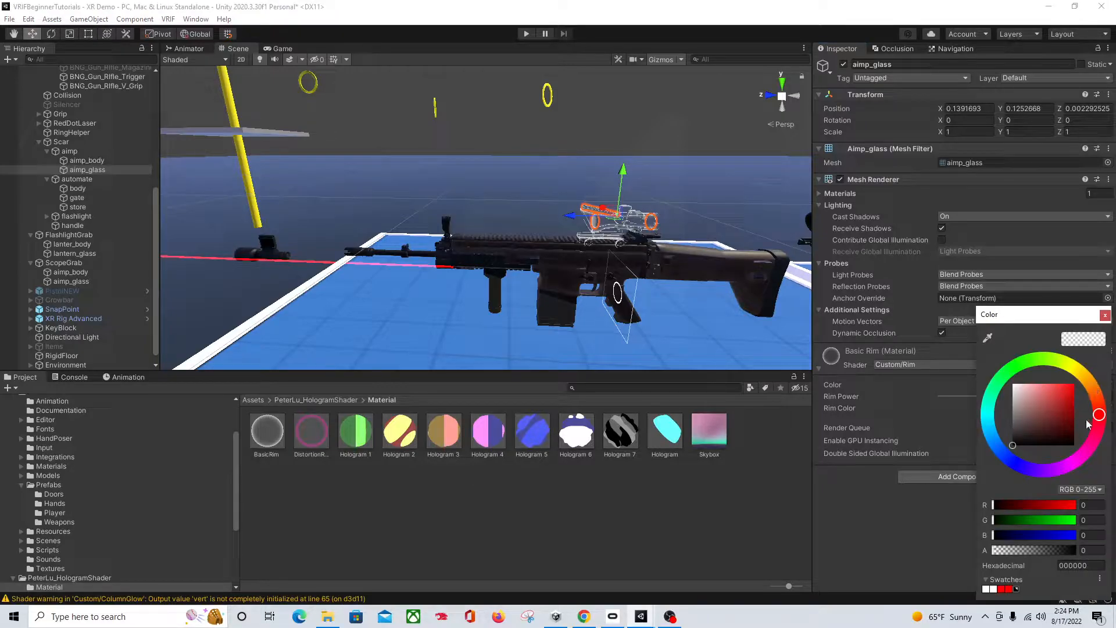
pyautogui.moveTo(1103, 418); pyautogui.dragTo(990, 419)
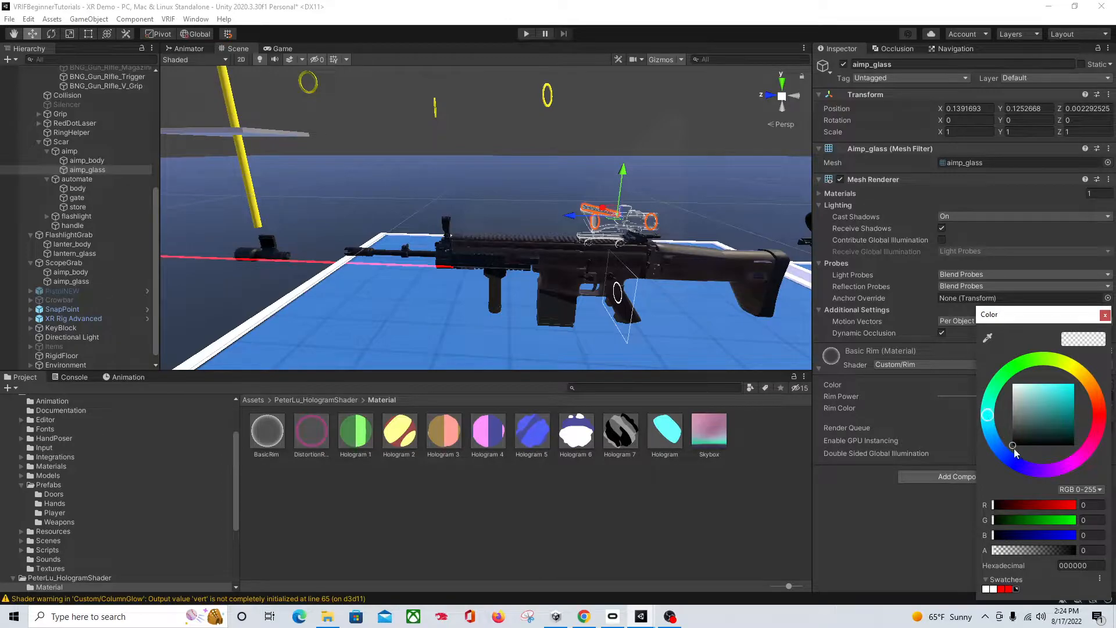
pyautogui.click(1049, 416)
pyautogui.moveTo(1056, 415); pyautogui.dragTo(1067, 416)
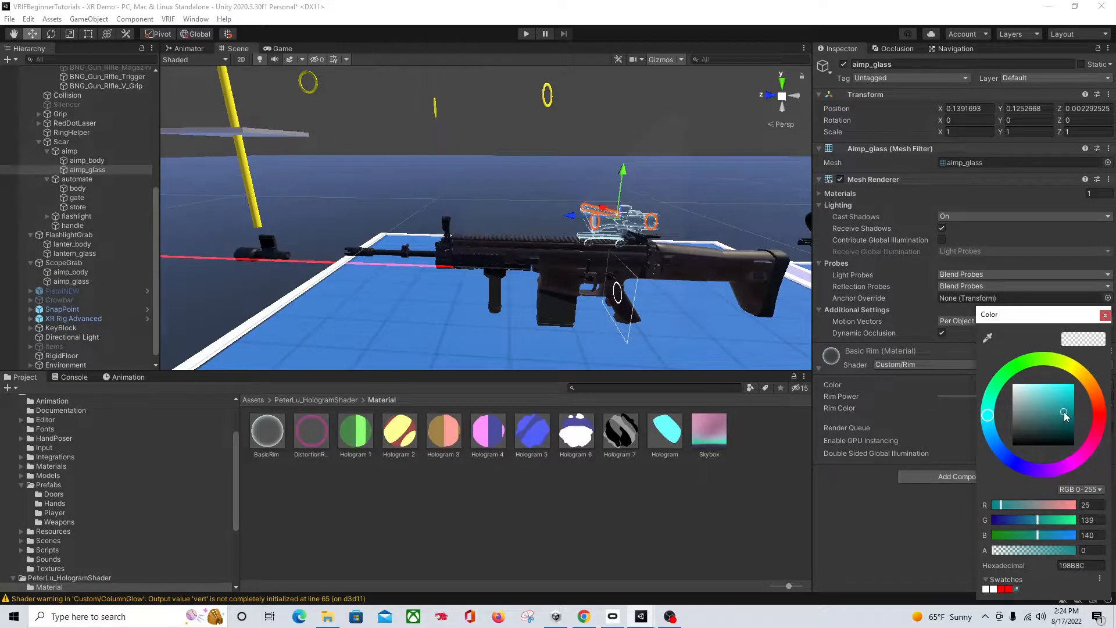
pyautogui.click(1104, 316)
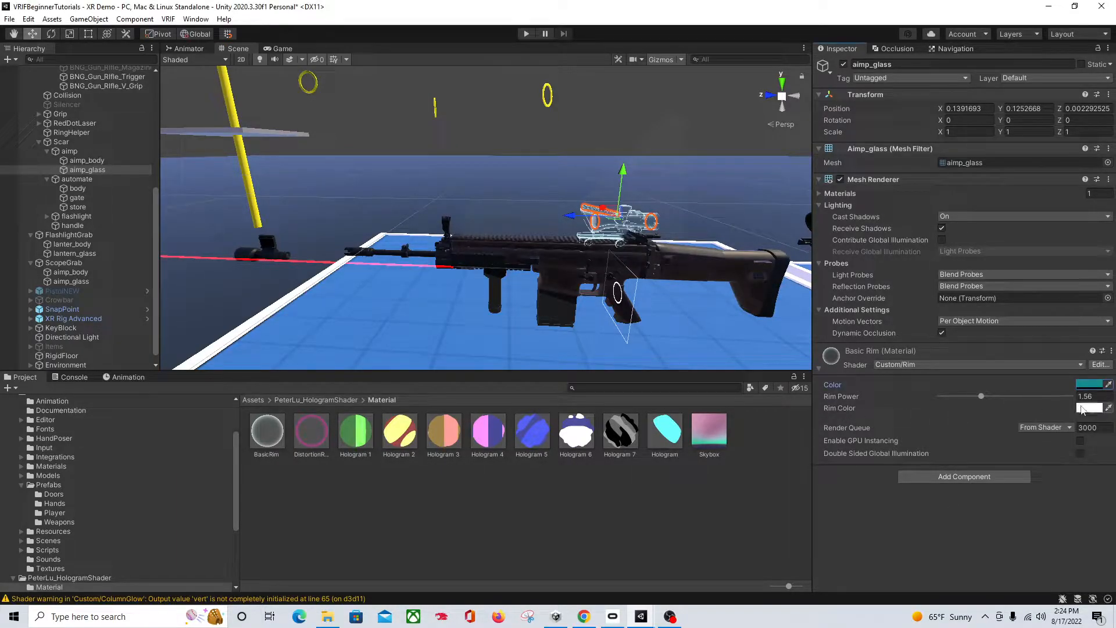
# - Set the Basic Rim material's Rim Color to a muted blue-violet and its Rim Power to 1.2
pyautogui.click(1088, 409)
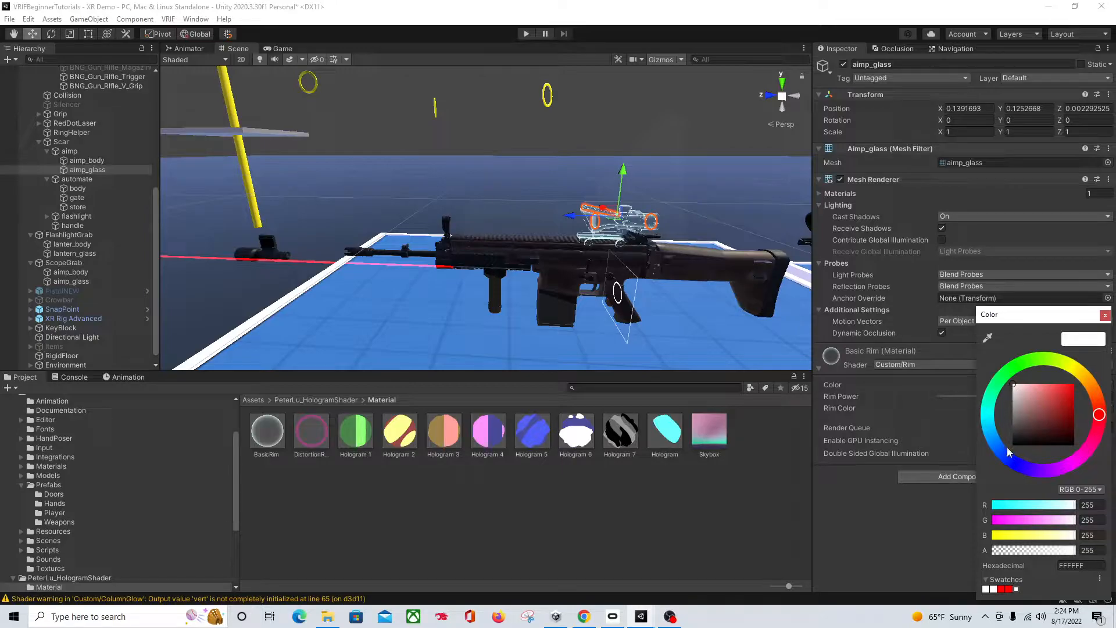
pyautogui.moveTo(1010, 452); pyautogui.dragTo(1009, 460)
pyautogui.moveTo(1014, 389); pyautogui.dragTo(973, 402)
pyautogui.click(1105, 315)
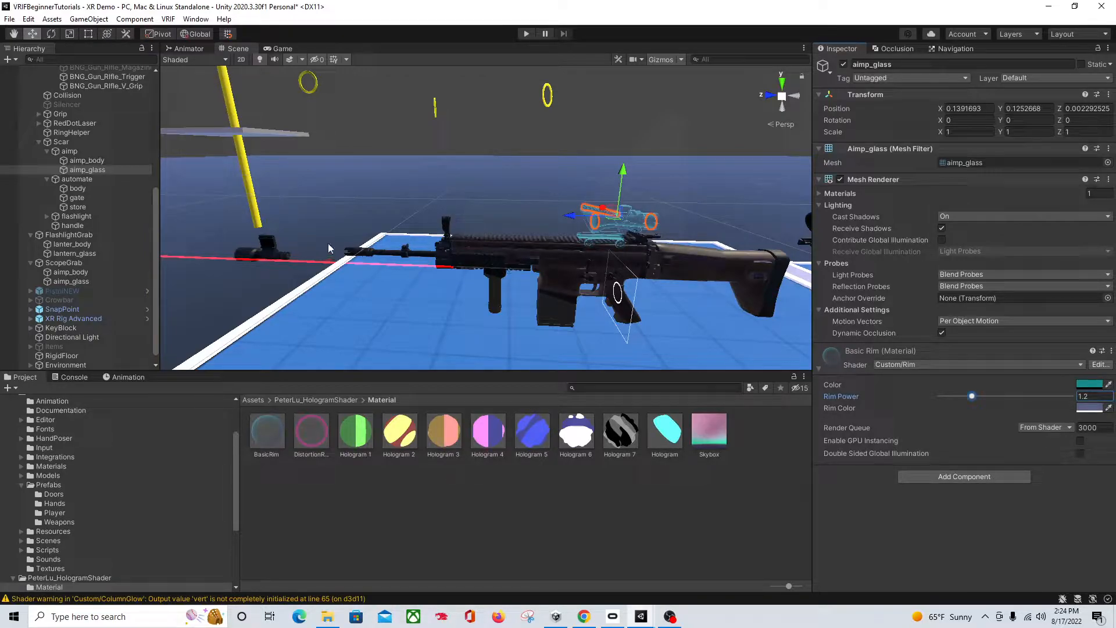
pyautogui.click(100, 161)
pyautogui.click(104, 170)
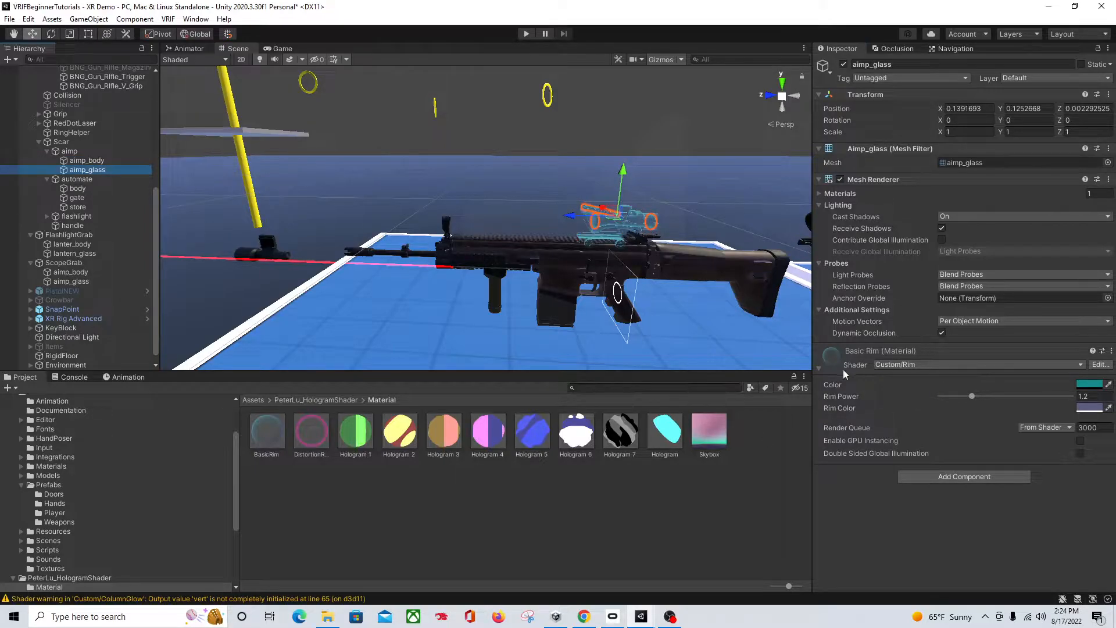
# - Apply the BasicRim material to lanter_body and lantern_glass of the flashlight mounted on the Scar
pyautogui.moveTo(405, 267); pyautogui.dragTo(488, 286, button='right')
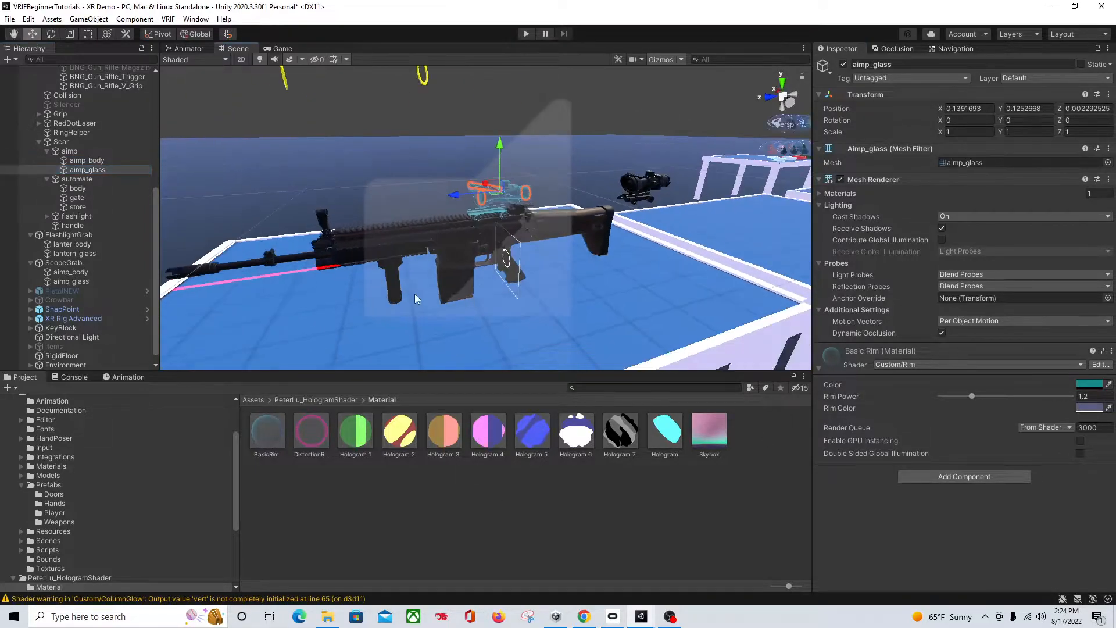
pyautogui.moveTo(414, 295); pyautogui.dragTo(472, 300, button='middle')
pyautogui.moveTo(472, 300); pyautogui.dragTo(747, 267, button='right')
pyautogui.moveTo(396, 279); pyautogui.dragTo(537, 289, button='middle')
pyautogui.moveTo(537, 289); pyautogui.dragTo(651, 287, button='right')
pyautogui.click(542, 216)
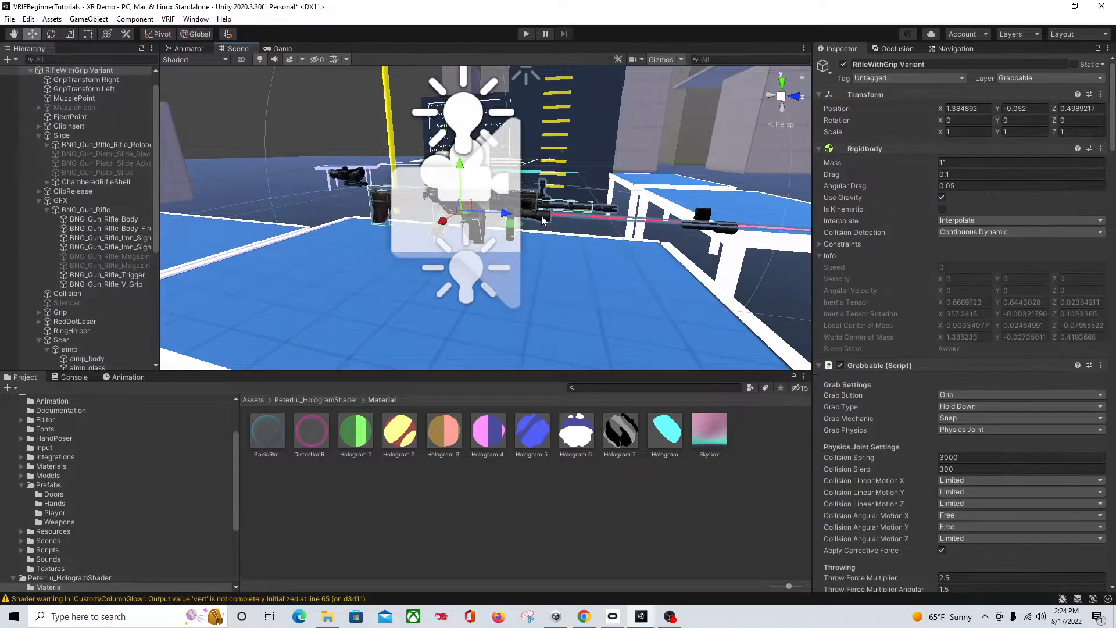
pyautogui.click(530, 219)
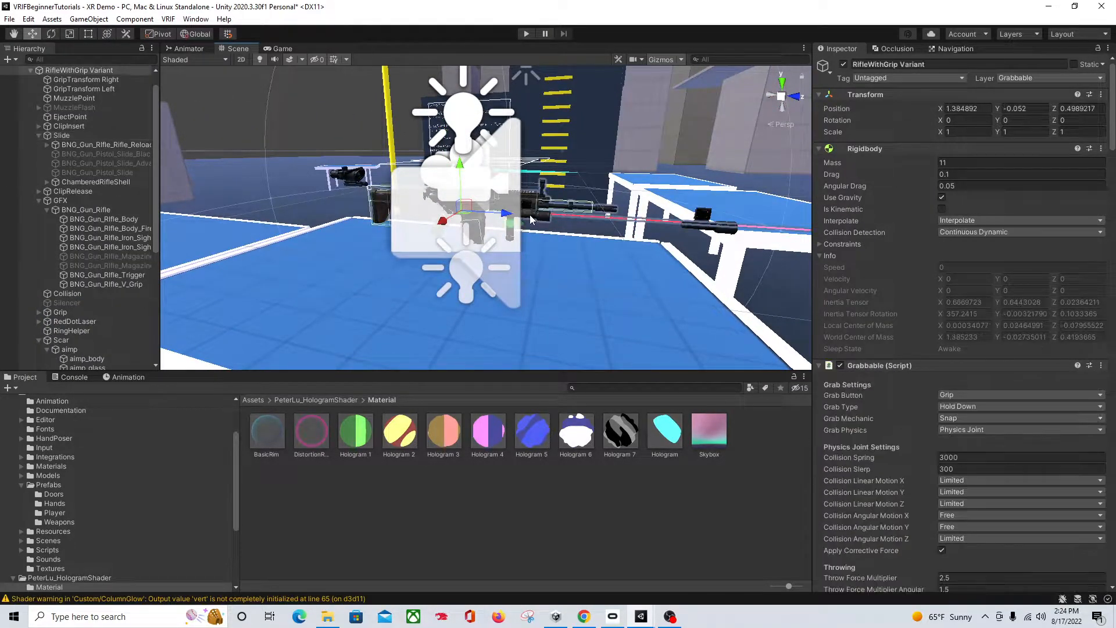
pyautogui.click(532, 219)
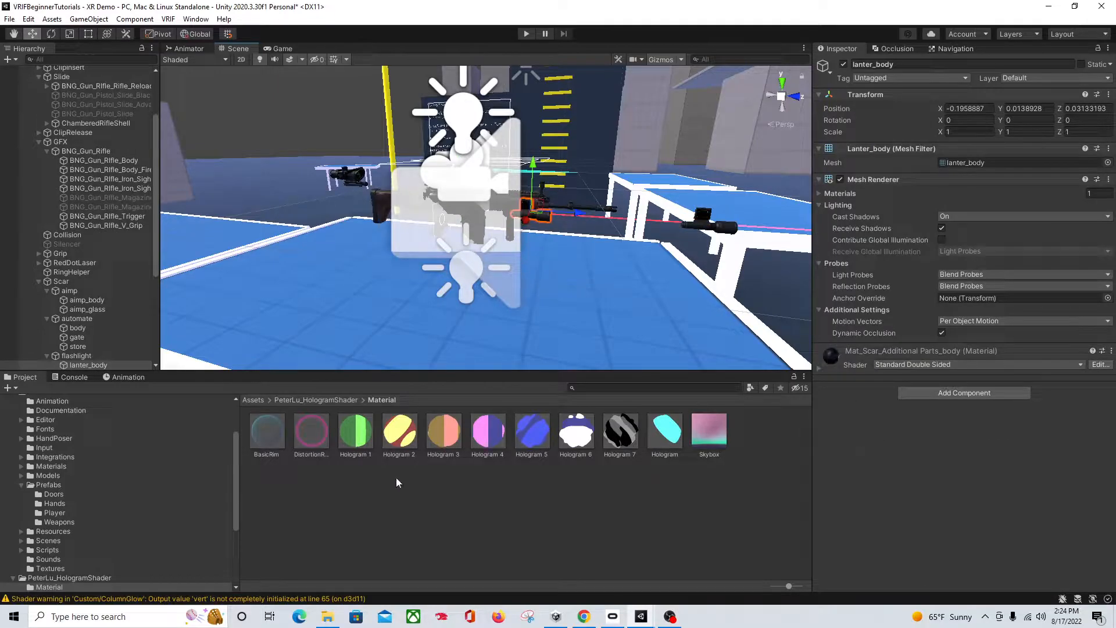
pyautogui.scroll(-3, 87, 218)
pyautogui.moveTo(255, 430); pyautogui.dragTo(872, 456)
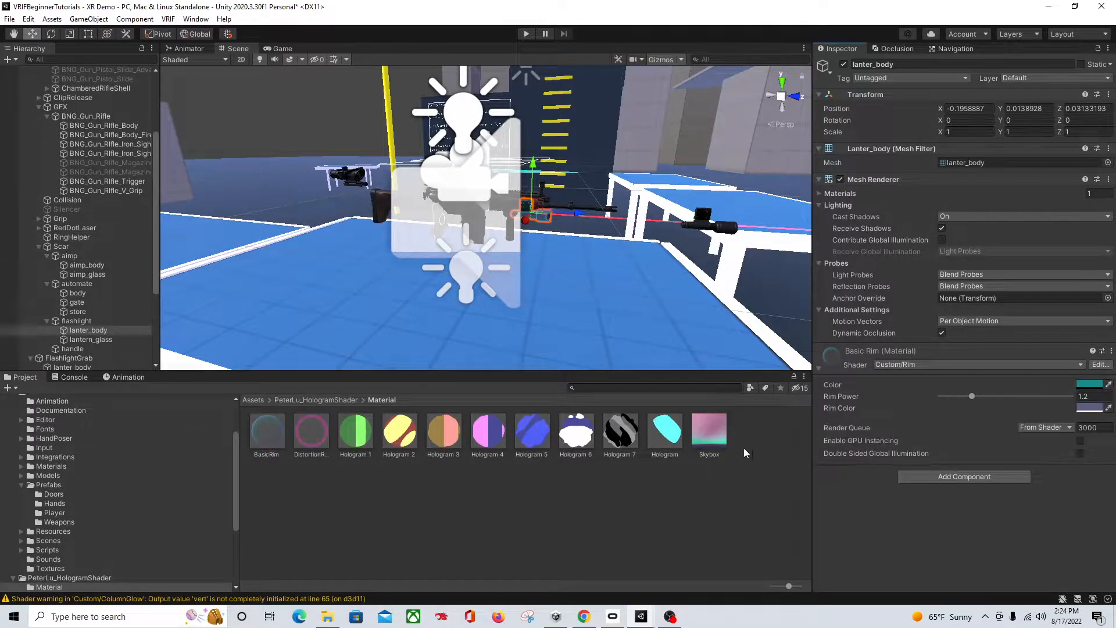
pyautogui.click(109, 340)
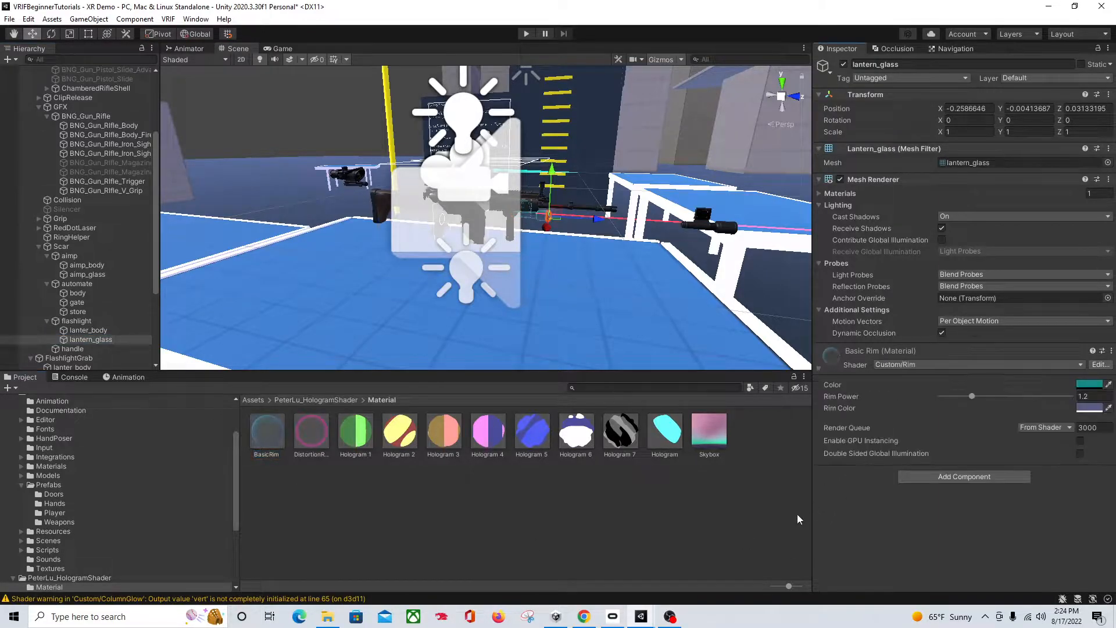
# - Hide the scene gizmos whose large icons cover the rifle
pyautogui.moveTo(570, 192); pyautogui.dragTo(614, 190, button='middle')
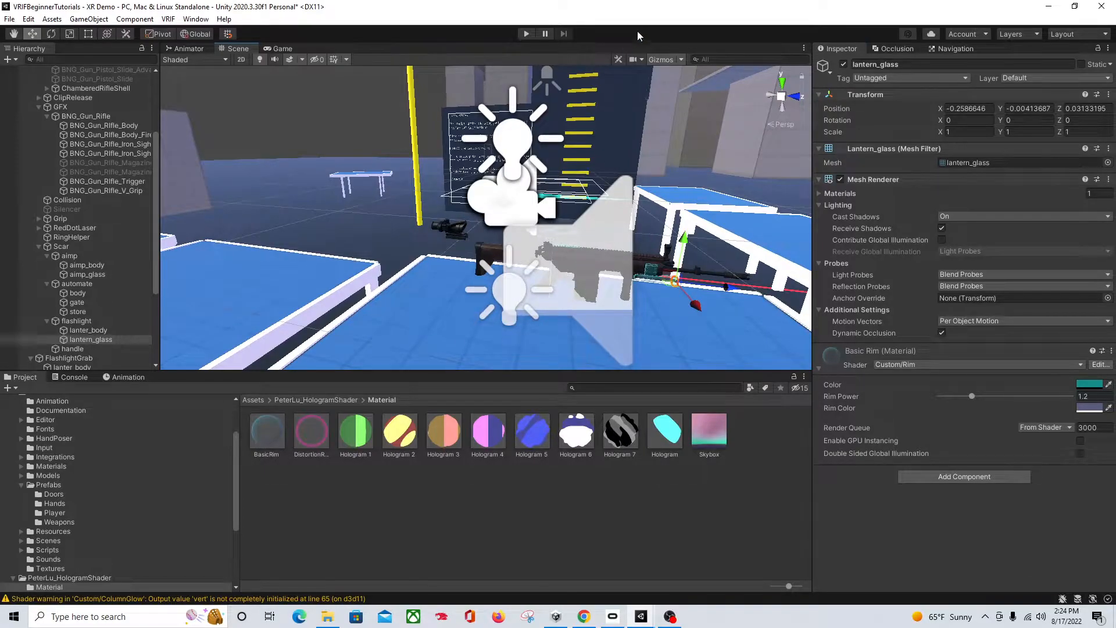
pyautogui.click(661, 60)
pyautogui.scroll(6, 633, 168)
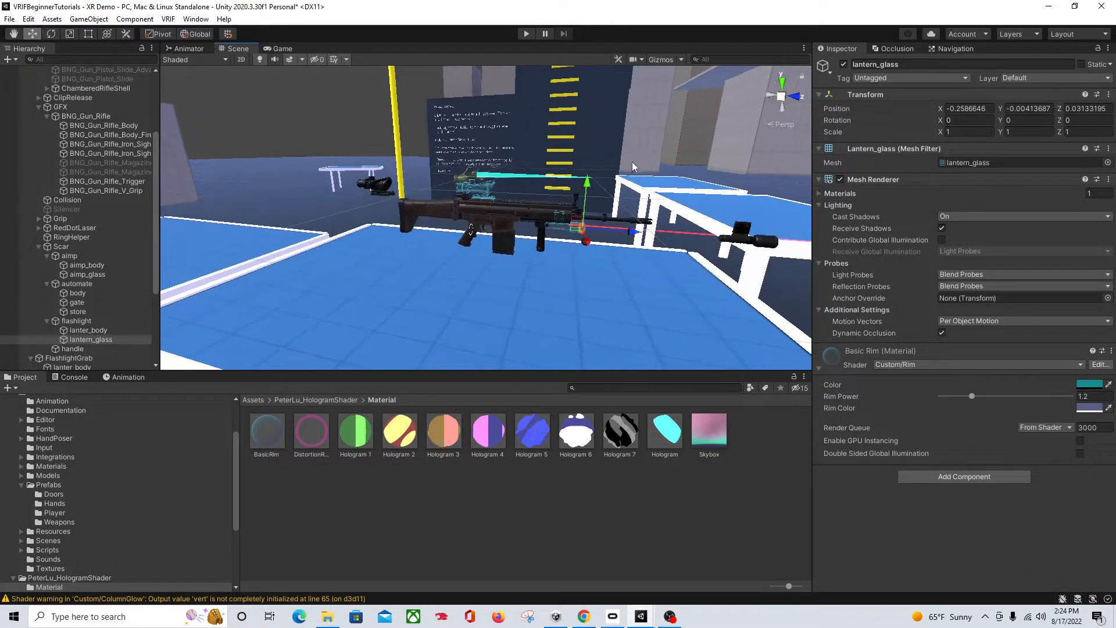
# - Add a Rigidbody component to the FlashlightGrab object and collapse its settings
pyautogui.moveTo(632, 169); pyautogui.dragTo(616, 182, button='middle')
pyautogui.moveTo(616, 182); pyautogui.dragTo(486, 202, button='right')
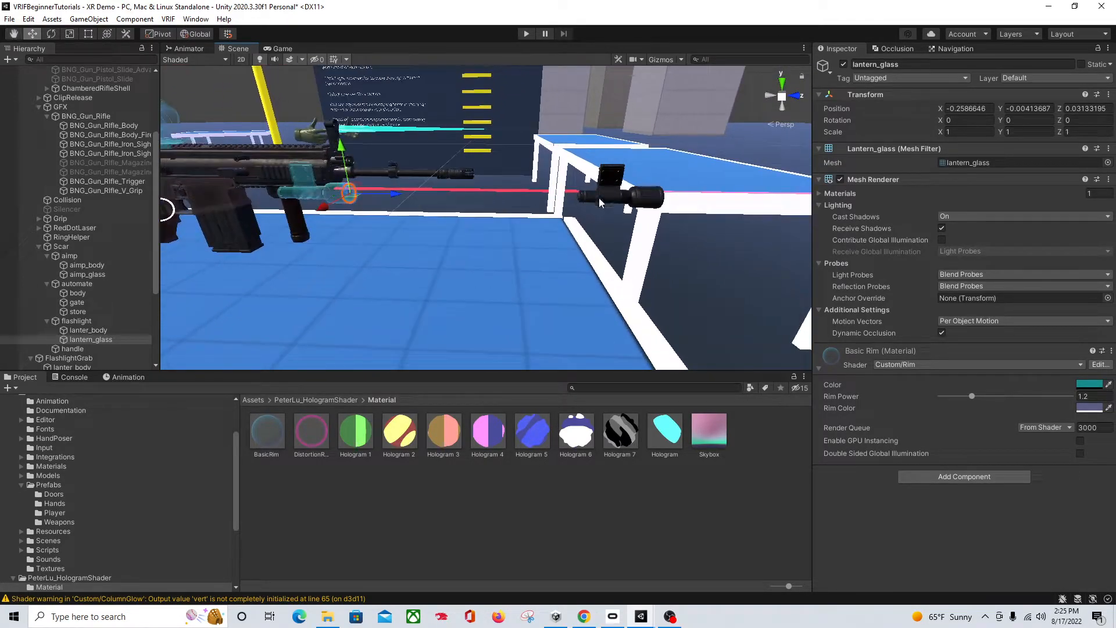
pyautogui.click(609, 203)
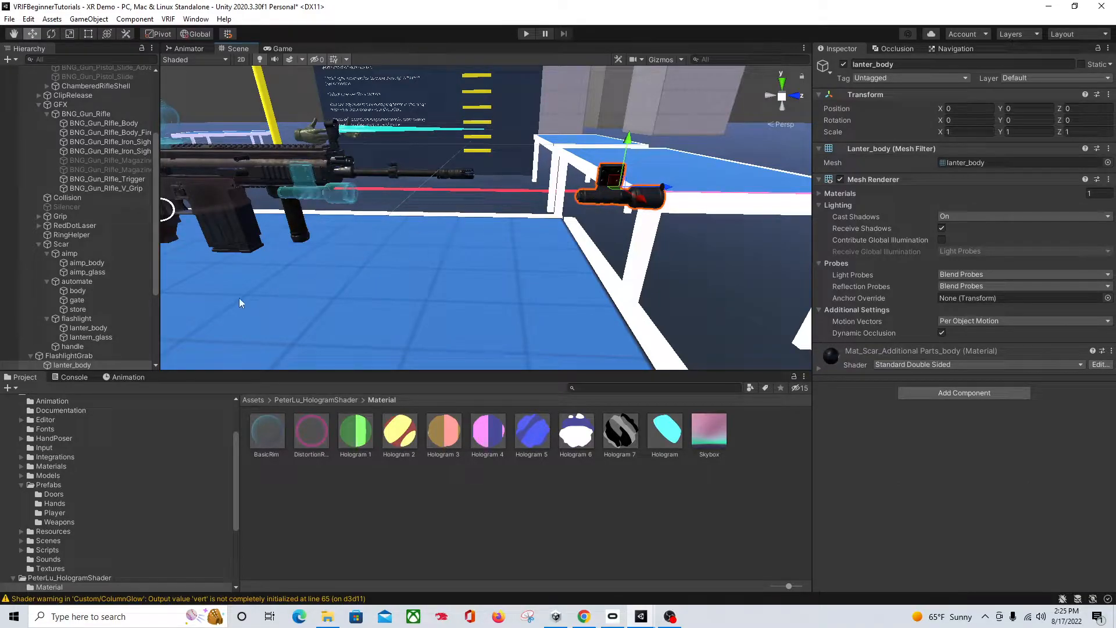
pyautogui.click(95, 356)
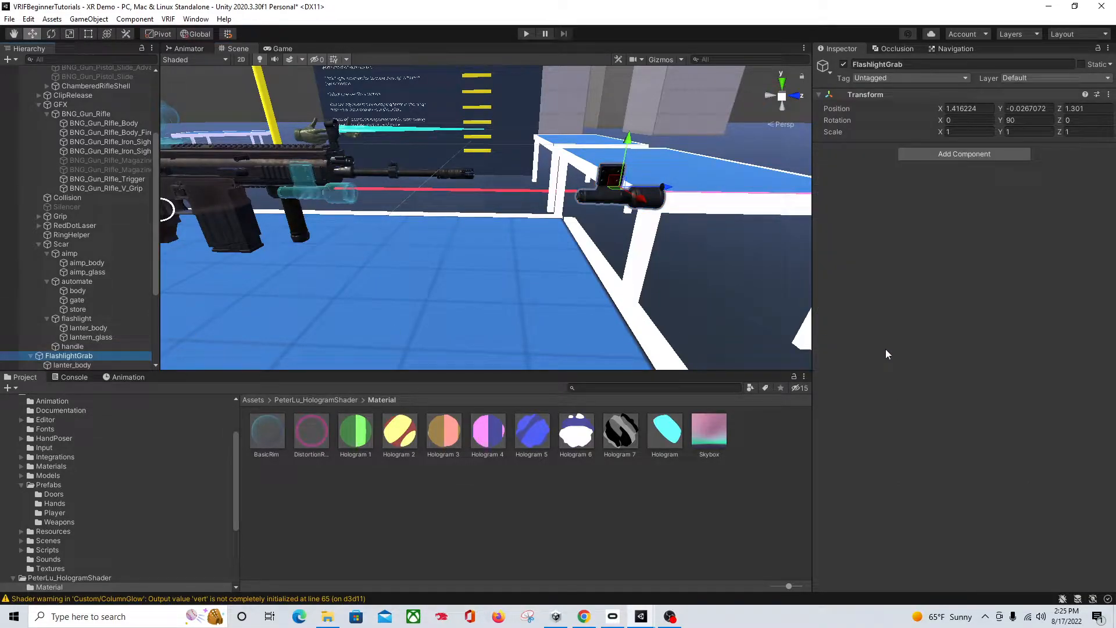
pyautogui.click(965, 153)
pyautogui.write('Rigidbo')
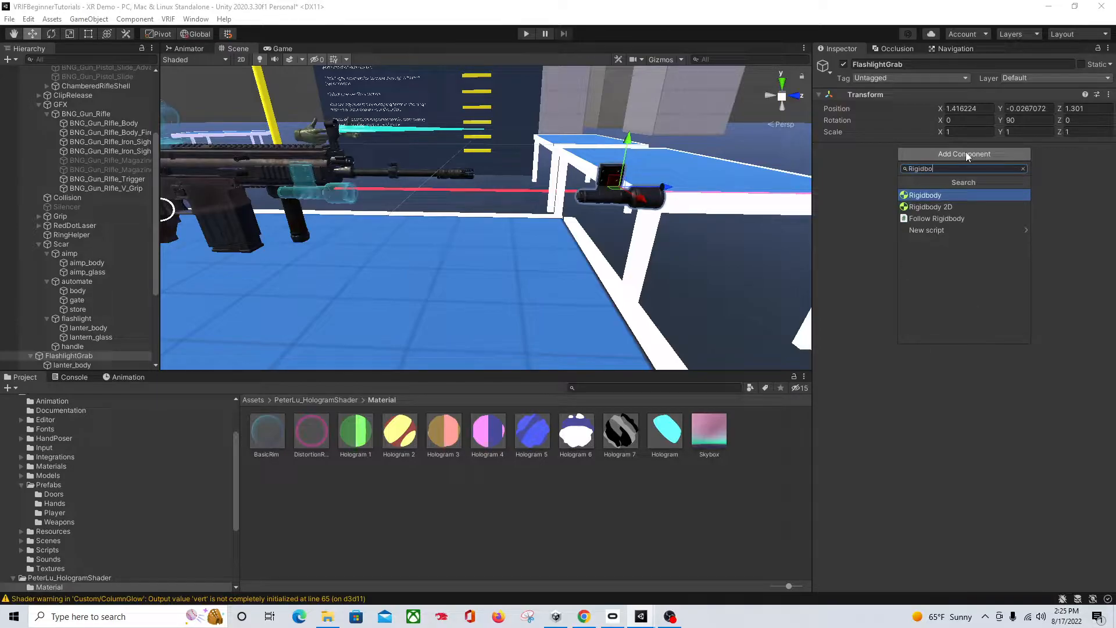
pyautogui.click(940, 194)
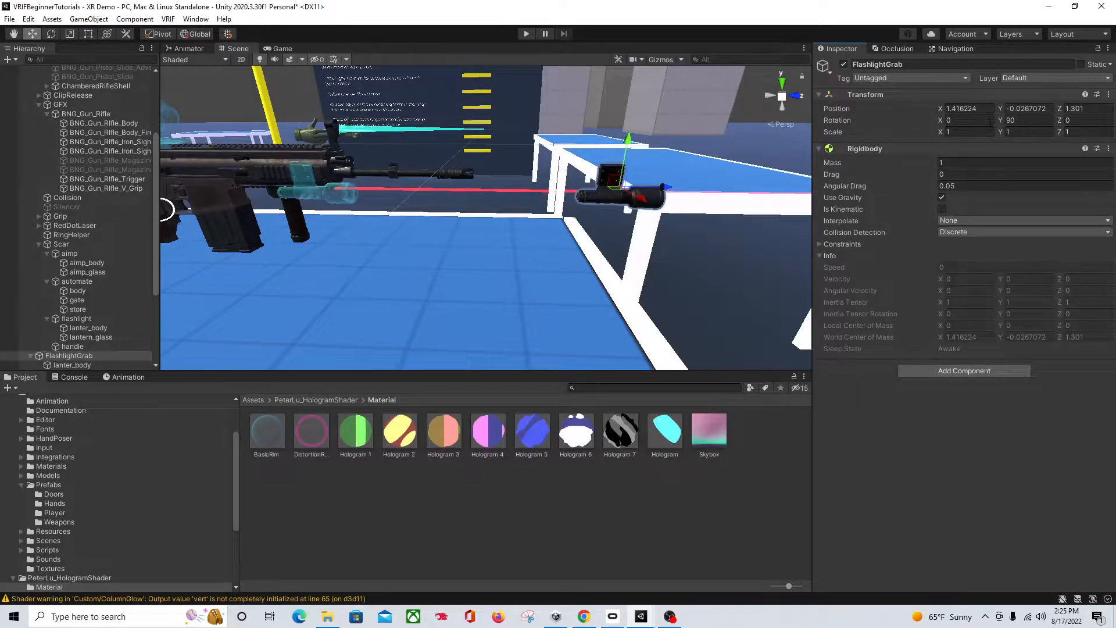
pyautogui.click(819, 147)
# - Add a Box Collider component to the FlashlightGrab object
pyautogui.click(968, 167)
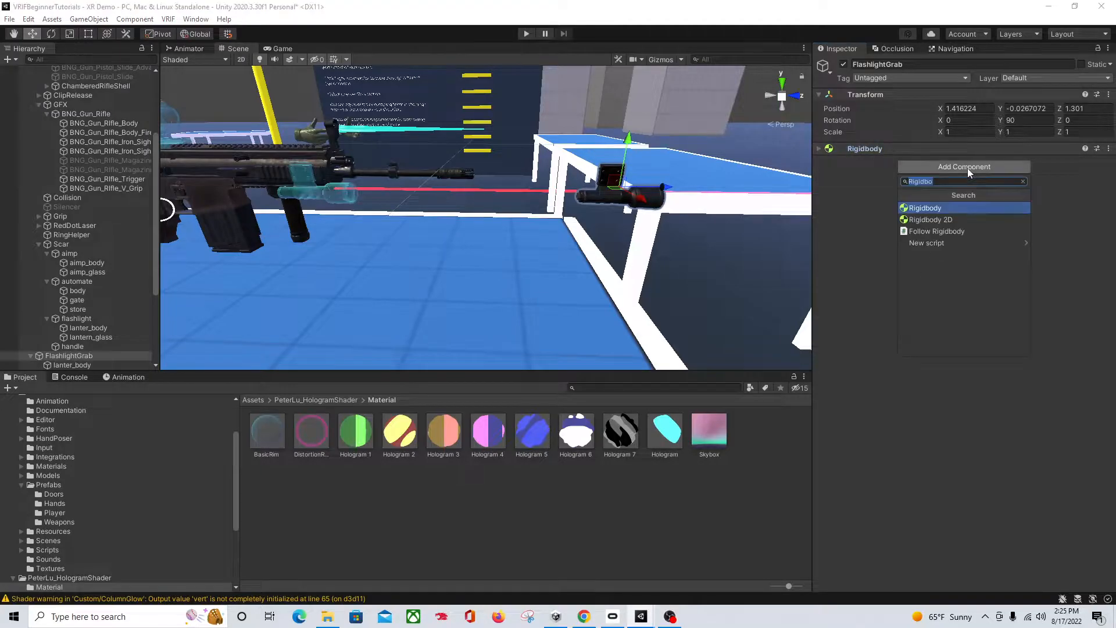
pyautogui.press('BackSpace')
pyautogui.press('BackSpace')
pyautogui.press('BackSpace')
pyautogui.press('BackSpace')
pyautogui.press('BackSpace')
pyautogui.press('BackSpace')
pyautogui.press('BackSpace')
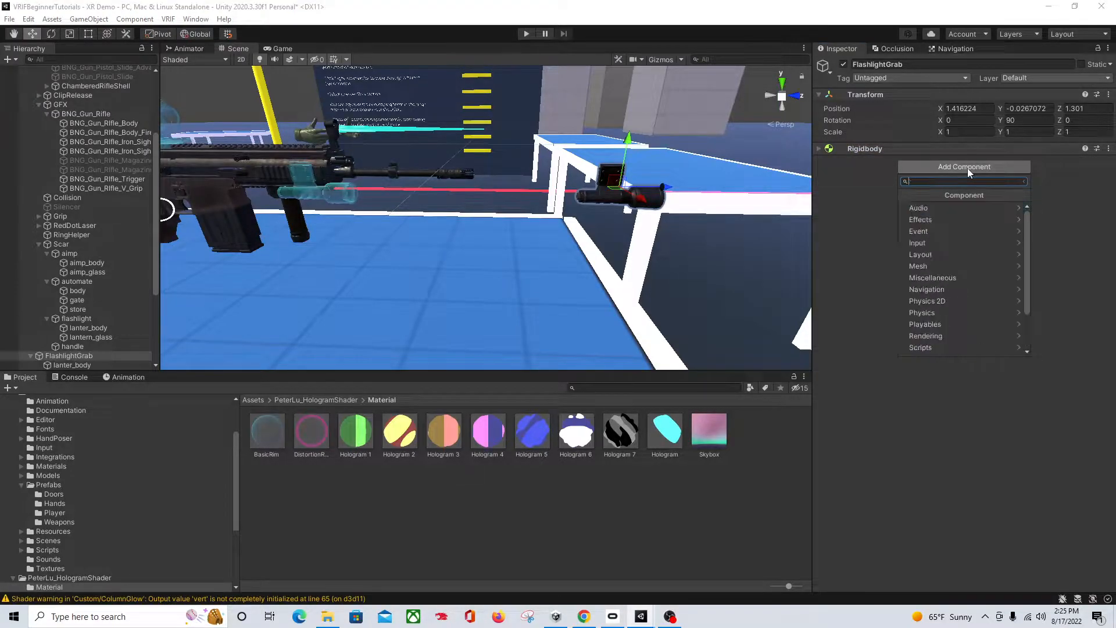
pyautogui.write('box')
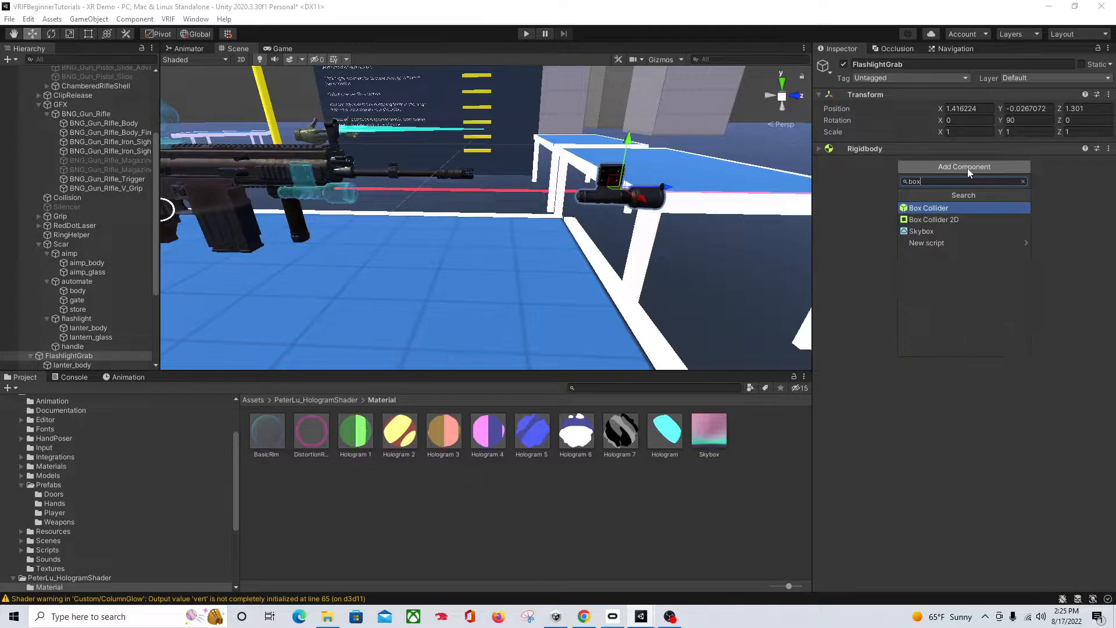
pyautogui.click(960, 208)
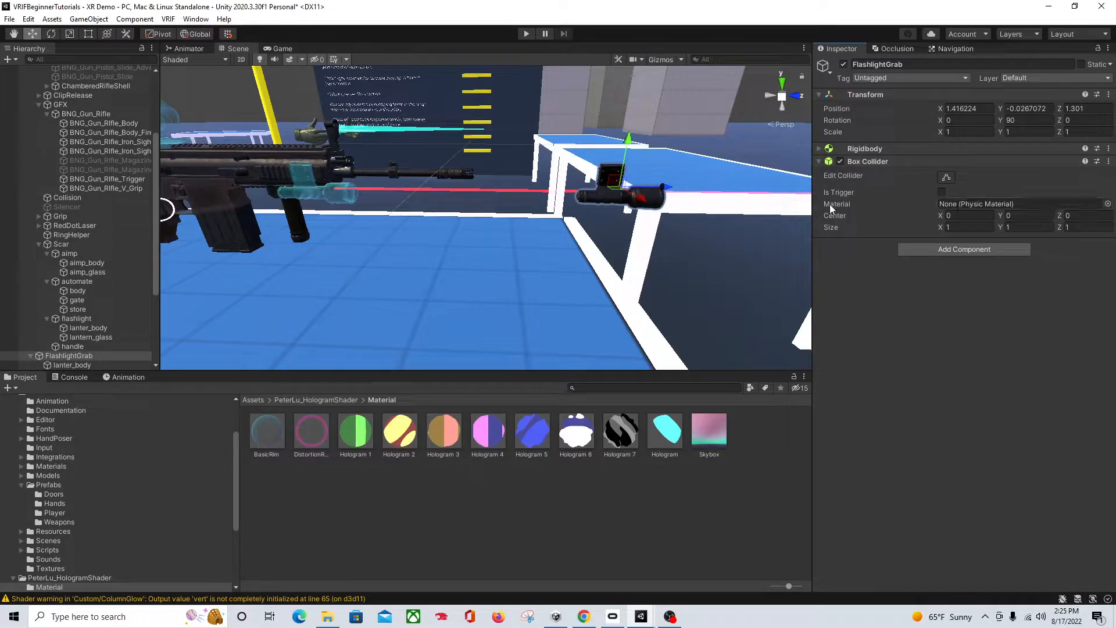
# - Start editing the FlashlightGrab box collider and shrink it to about 0.28 in Y and 0.46 in Z
pyautogui.click(946, 177)
pyautogui.scroll(-6, 754, 155)
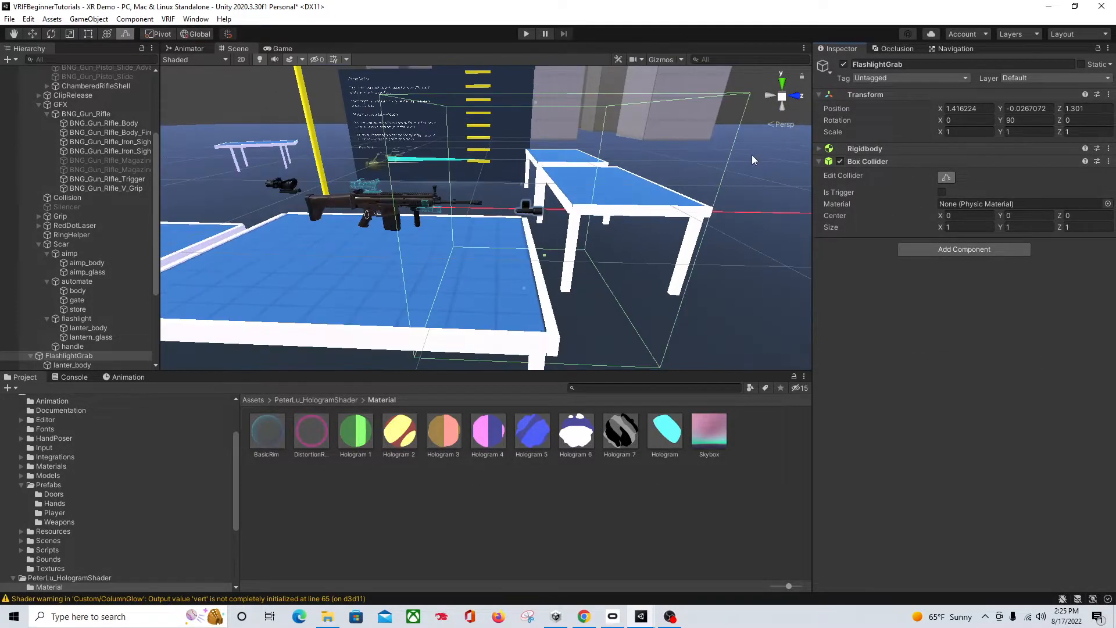
pyautogui.moveTo(532, 117); pyautogui.dragTo(529, 340)
pyautogui.moveTo(532, 299); pyautogui.dragTo(544, 252)
pyautogui.moveTo(599, 254); pyautogui.dragTo(449, 255, button='right')
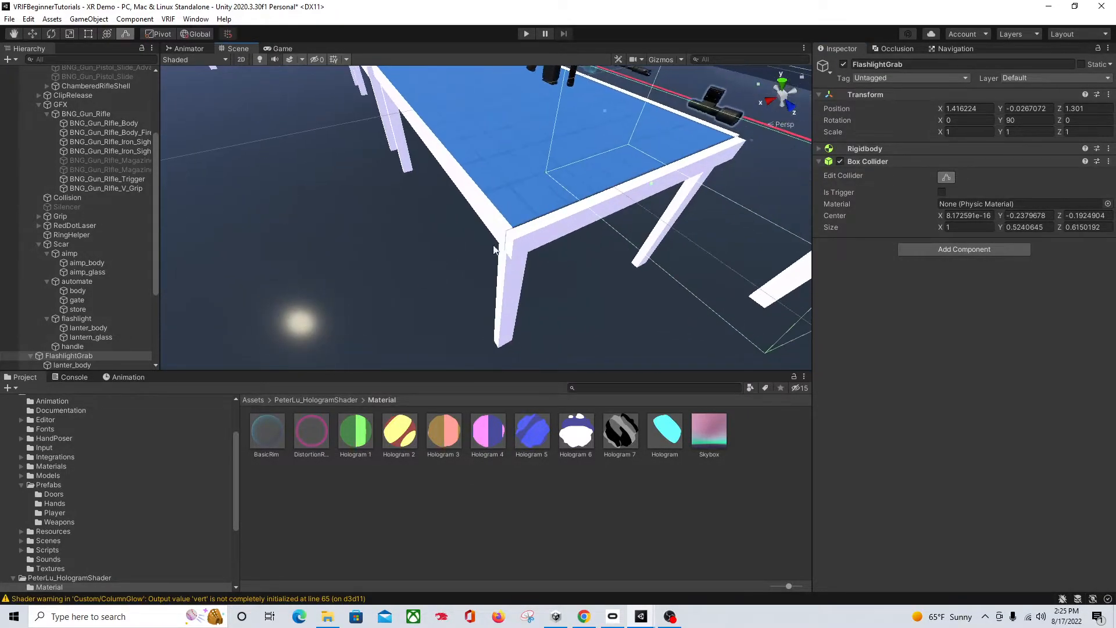
pyautogui.moveTo(653, 192); pyautogui.dragTo(674, 166)
pyautogui.moveTo(674, 165); pyautogui.dragTo(550, 161, button='right')
pyautogui.moveTo(570, 109); pyautogui.dragTo(611, 21)
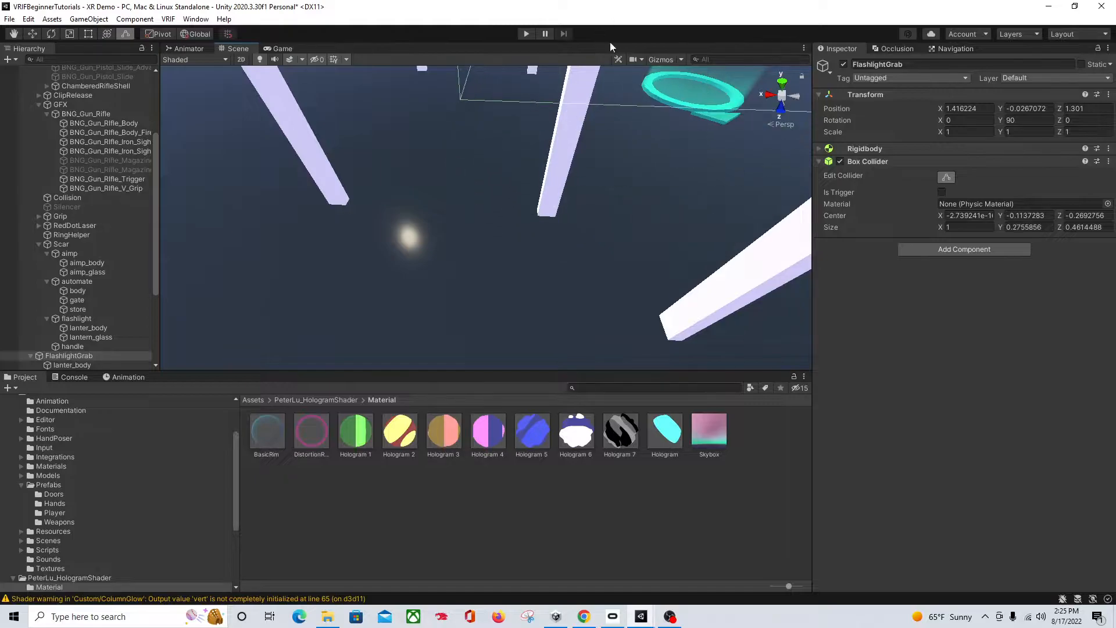
# - Reduce the flashlight collider's height further, to a Y size of about 0.056
pyautogui.scroll(-5, 594, 148)
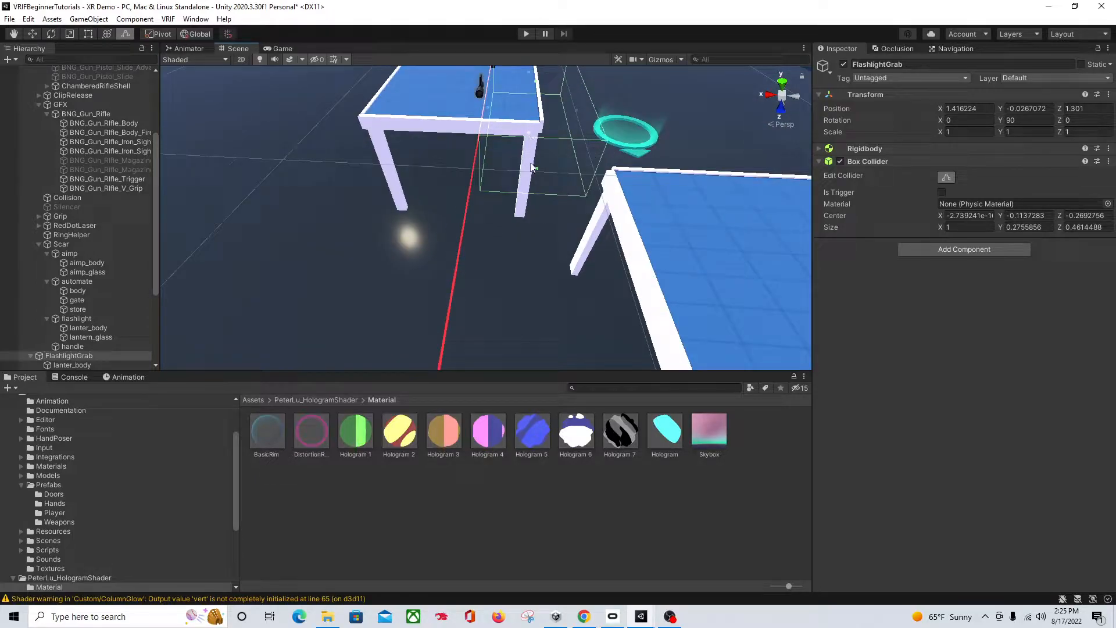
pyautogui.moveTo(529, 133); pyautogui.dragTo(536, 86)
pyautogui.moveTo(533, 146); pyautogui.dragTo(567, 54, button='right')
pyautogui.moveTo(530, 192); pyautogui.dragTo(561, 167, button='middle')
pyautogui.scroll(2, 515, 198)
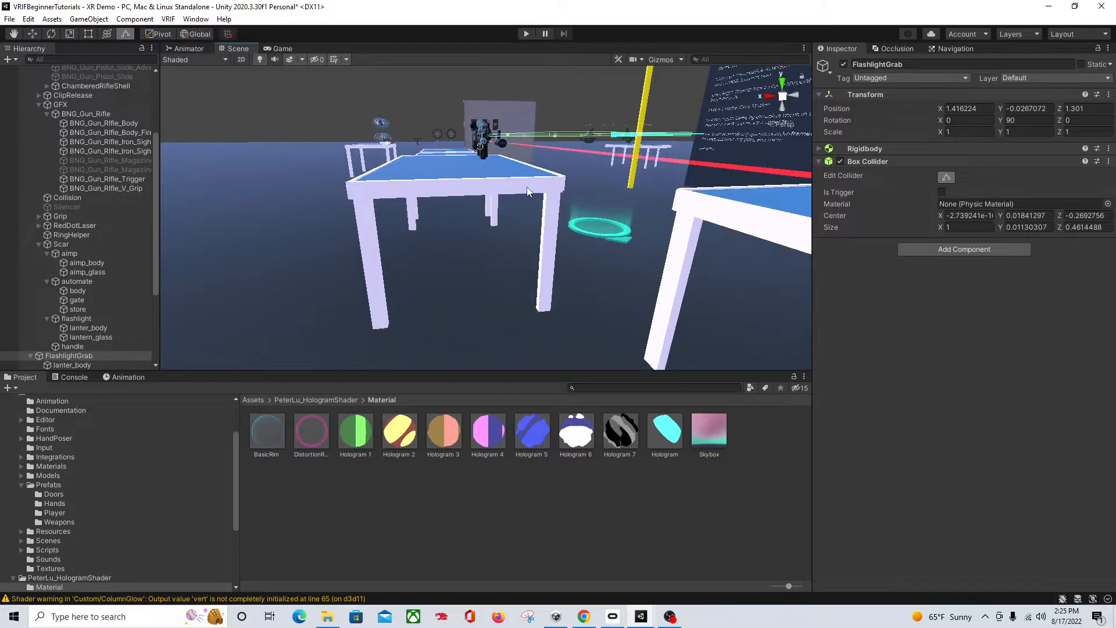
pyautogui.moveTo(569, 122); pyautogui.dragTo(570, 131)
pyautogui.moveTo(570, 131); pyautogui.dragTo(521, 166, button='right')
pyautogui.moveTo(521, 167); pyautogui.dragTo(505, 178, button='middle')
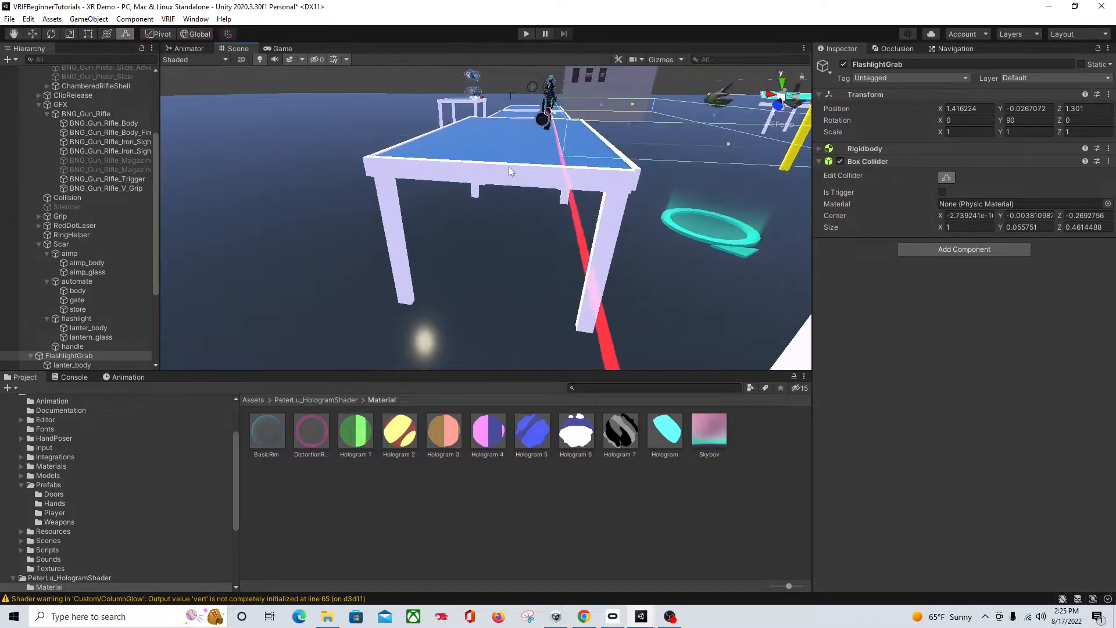
# - Narrow the flashlight collider to about 0.031 in Z and lower its height to about 0.03 in Y
pyautogui.moveTo(556, 113)
pyautogui.mouseDown()
pyautogui.moveTo(668, 119)
pyautogui.moveTo(552, 131)
pyautogui.mouseUp()
pyautogui.moveTo(349, 169); pyautogui.dragTo(468, 199, button='right')
pyautogui.moveTo(469, 199); pyautogui.dragTo(525, 211, button='middle')
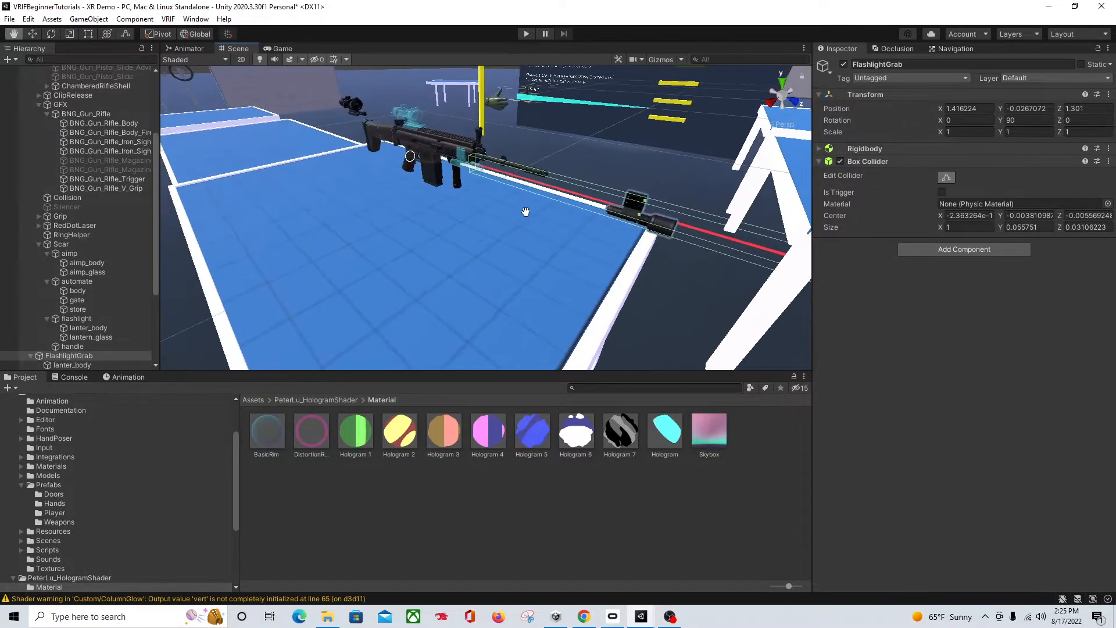
pyautogui.moveTo(526, 212); pyautogui.dragTo(578, 188, button='right')
pyautogui.moveTo(578, 215); pyautogui.dragTo(580, 187, button='middle')
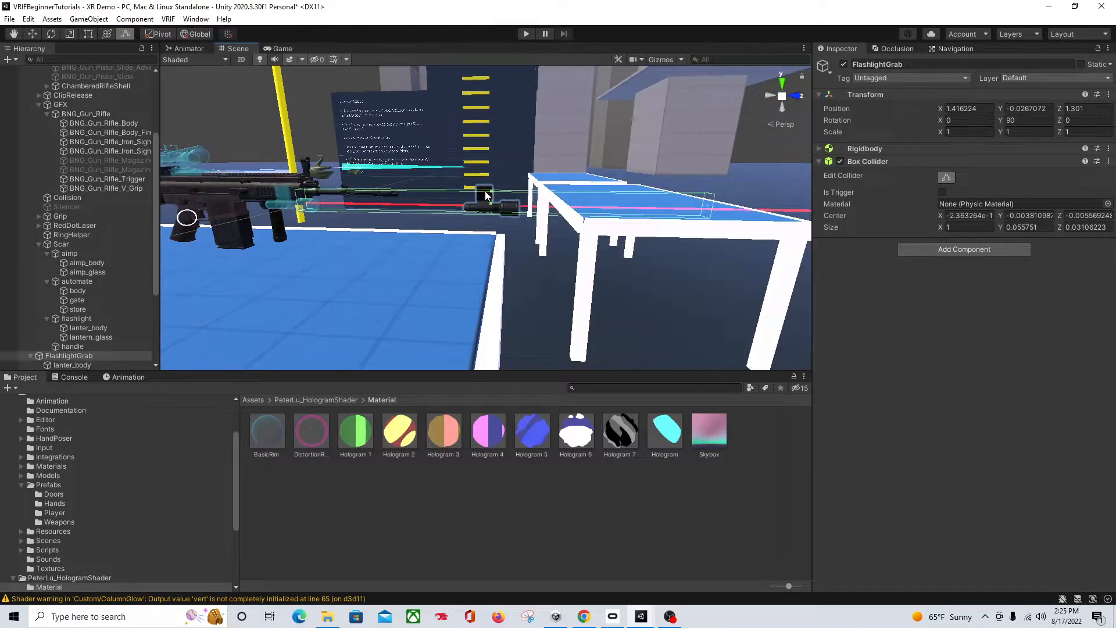
pyautogui.moveTo(492, 195); pyautogui.dragTo(492, 204)
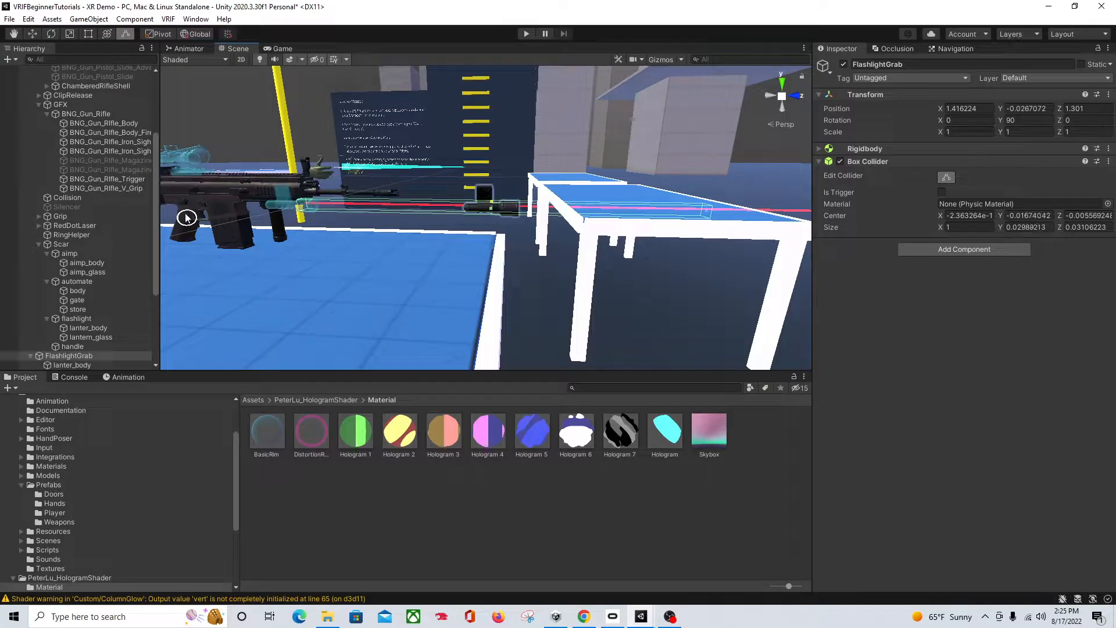
# - Shorten the flashlight collider along X from both ends toward the flashlight body
pyautogui.moveTo(301, 207); pyautogui.dragTo(349, 206)
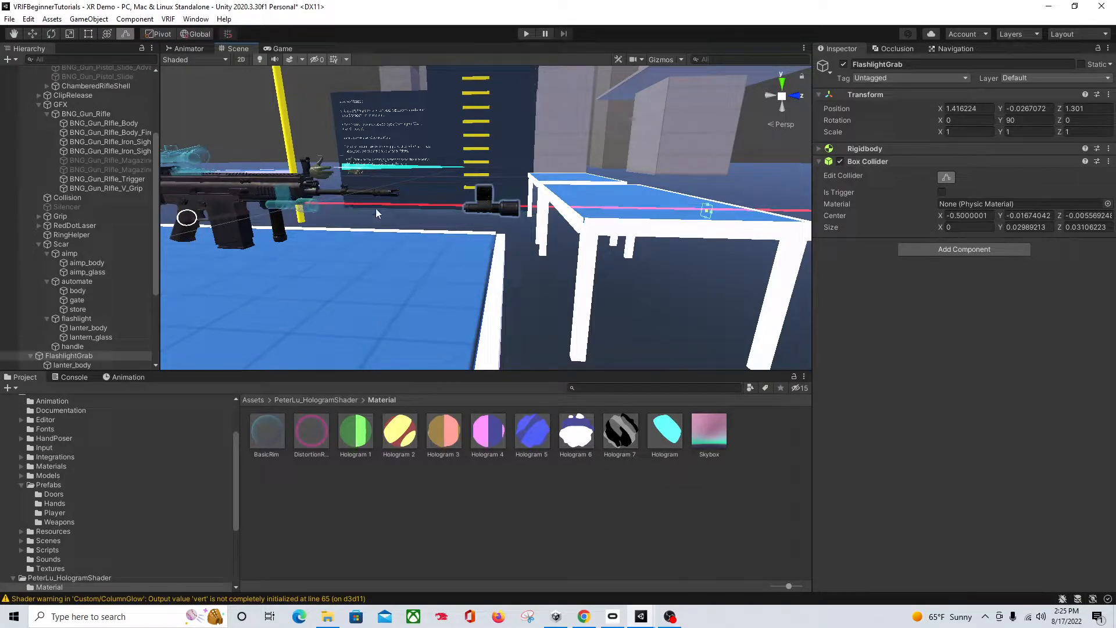
pyautogui.moveTo(708, 215); pyautogui.dragTo(464, 220)
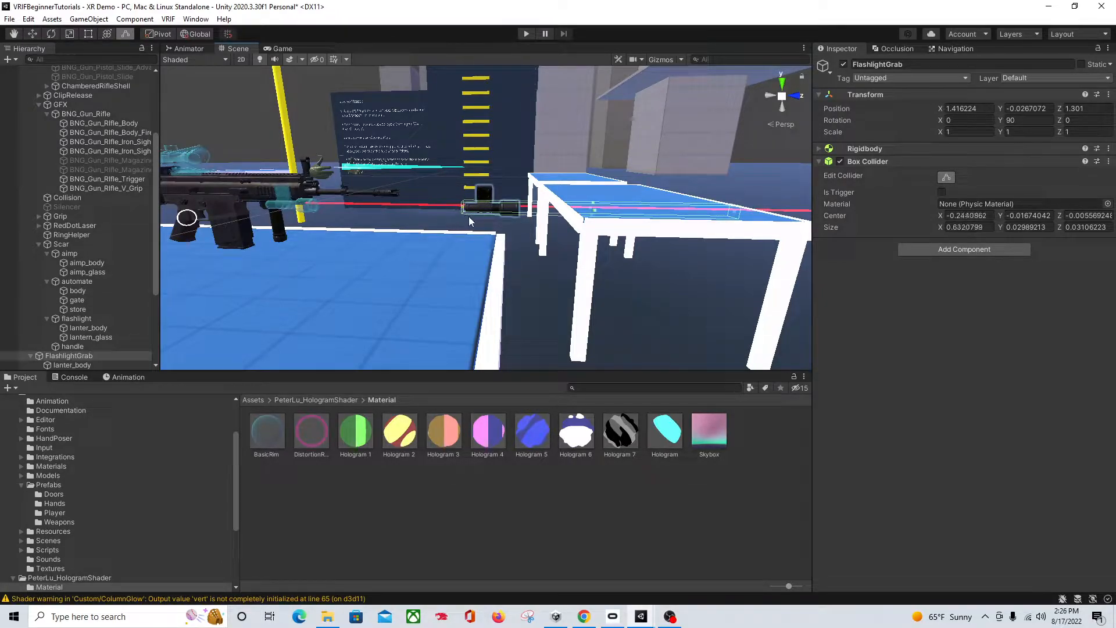
pyautogui.moveTo(734, 214); pyautogui.dragTo(555, 210)
# - Fine-tune the collider around the flashlight body to a size of about 0.143 × 0.032 × 0.037
pyautogui.moveTo(556, 211); pyautogui.dragTo(456, 252, button='right')
pyautogui.moveTo(455, 252); pyautogui.dragTo(434, 271, button='middle')
pyautogui.moveTo(433, 271); pyautogui.dragTo(391, 270, button='right')
pyautogui.moveTo(391, 270); pyautogui.dragTo(385, 240, button='middle')
pyautogui.moveTo(372, 222); pyautogui.dragTo(354, 158, button='right')
pyautogui.moveTo(354, 158); pyautogui.dragTo(507, 323, button='middle')
pyautogui.moveTo(508, 302); pyautogui.dragTo(517, 307)
pyautogui.moveTo(509, 308); pyautogui.dragTo(559, 323, button='right')
pyautogui.moveTo(560, 323); pyautogui.dragTo(657, 294, button='middle')
pyautogui.moveTo(495, 311); pyautogui.dragTo(529, 285, button='right')
pyautogui.moveTo(530, 285); pyautogui.dragTo(626, 288, button='middle')
pyautogui.moveTo(636, 300); pyautogui.dragTo(641, 299)
pyautogui.moveTo(618, 330); pyautogui.dragTo(640, 322, button='right')
pyautogui.moveTo(726, 302); pyautogui.dragTo(658, 300, button='right')
pyautogui.moveTo(419, 300); pyautogui.dragTo(595, 316, button='right')
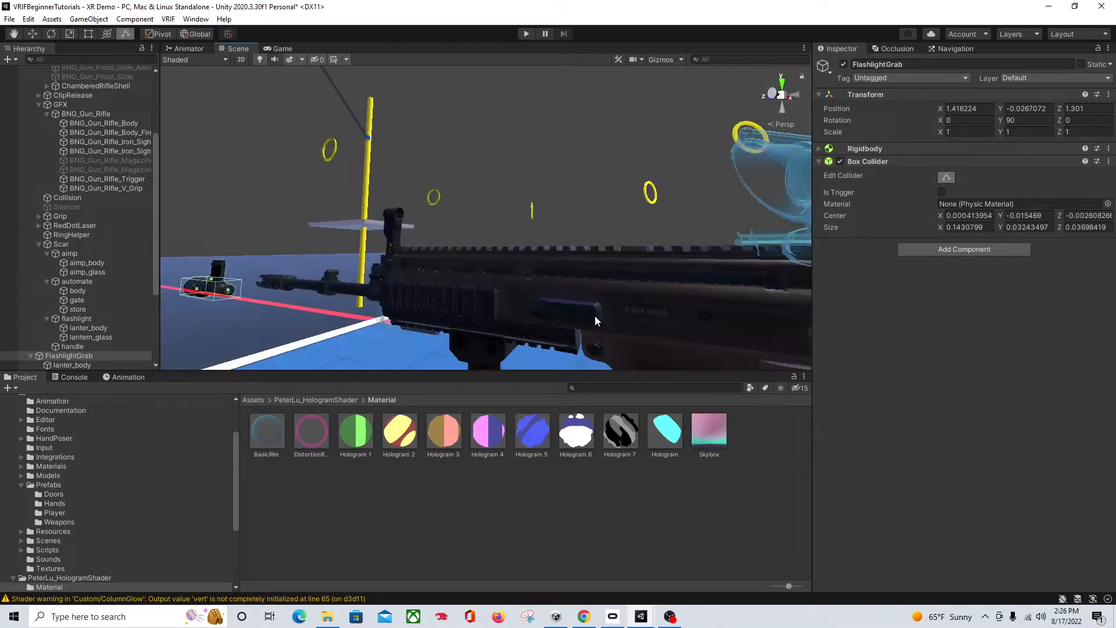
# - Add a Grabbable component to FlashlightGrab and look through its default settings
pyautogui.click(992, 254)
pyautogui.write('grabbable')
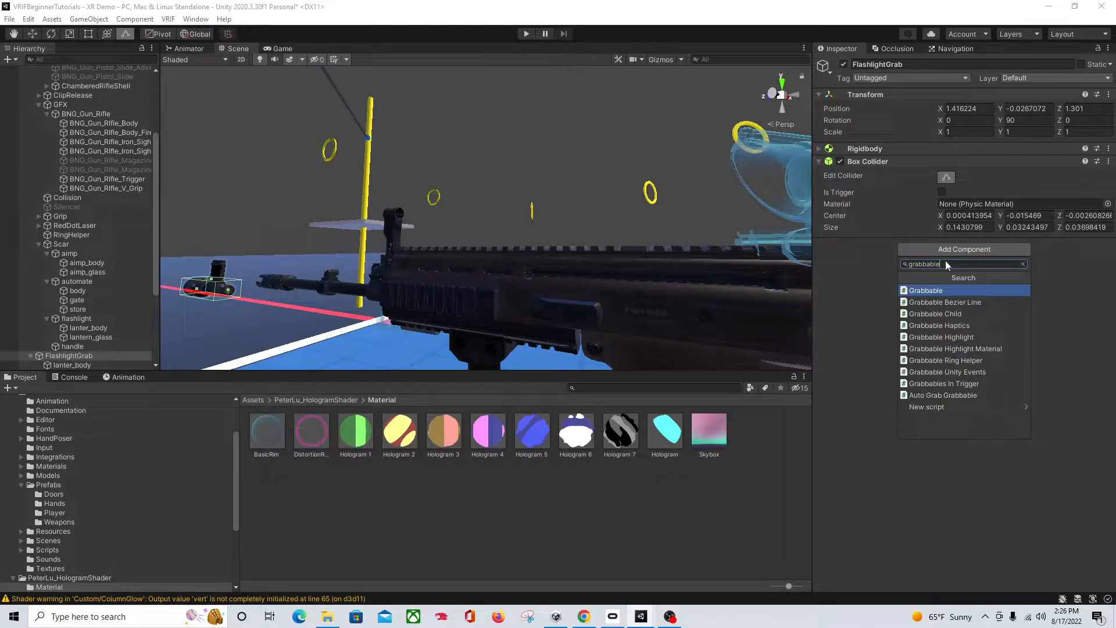
pyautogui.click(949, 289)
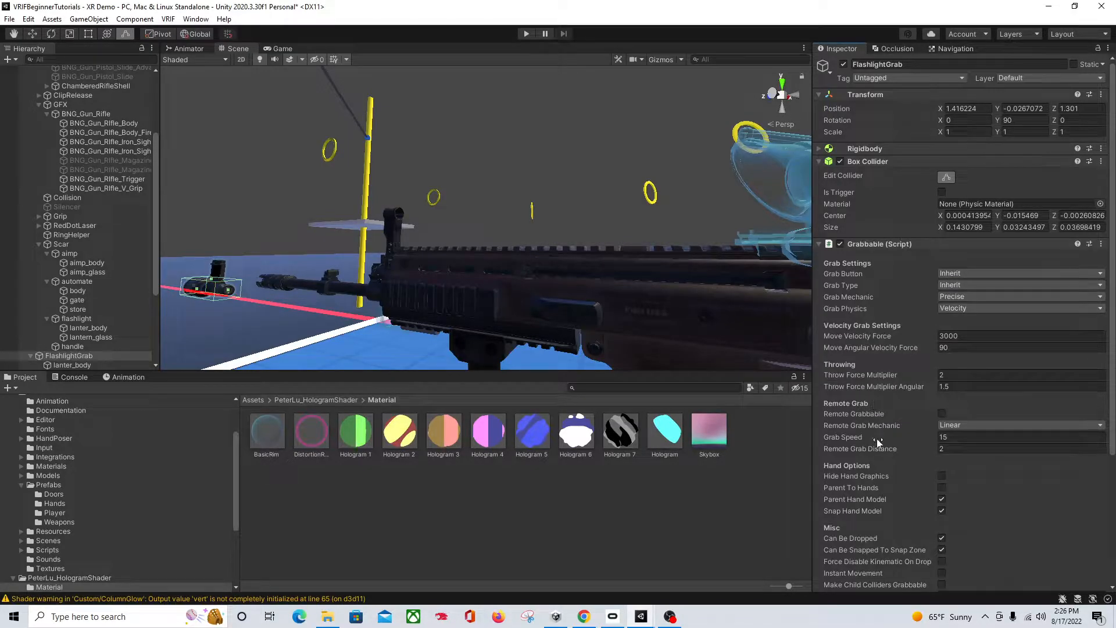
pyautogui.scroll(-3, 895, 466)
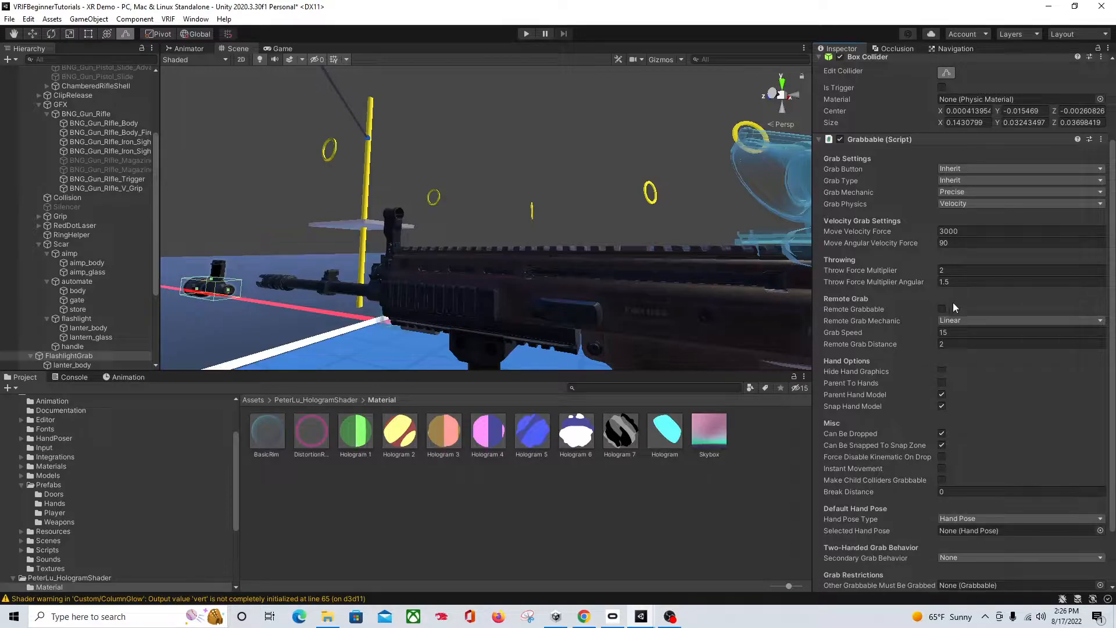
pyautogui.scroll(-3, 493, 295)
# - Select the ScopeGrab object and add a Rigidbody component to it
pyautogui.moveTo(567, 293); pyautogui.dragTo(608, 314, button='right')
pyautogui.moveTo(608, 314); pyautogui.dragTo(486, 315, button='middle')
pyautogui.click(565, 170)
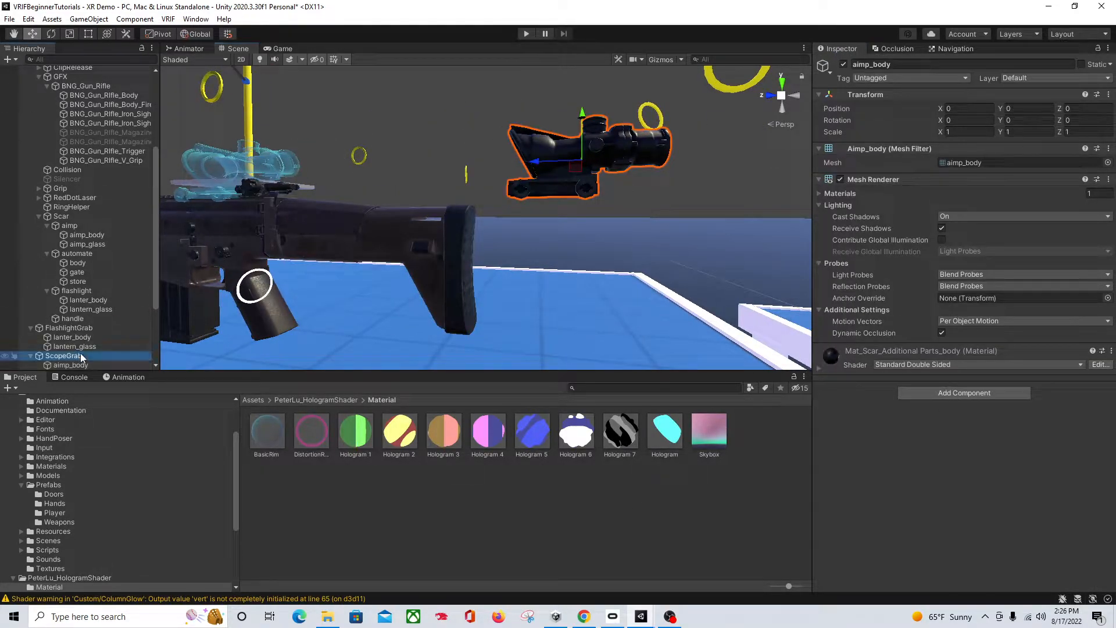
pyautogui.click(125, 356)
pyautogui.click(943, 156)
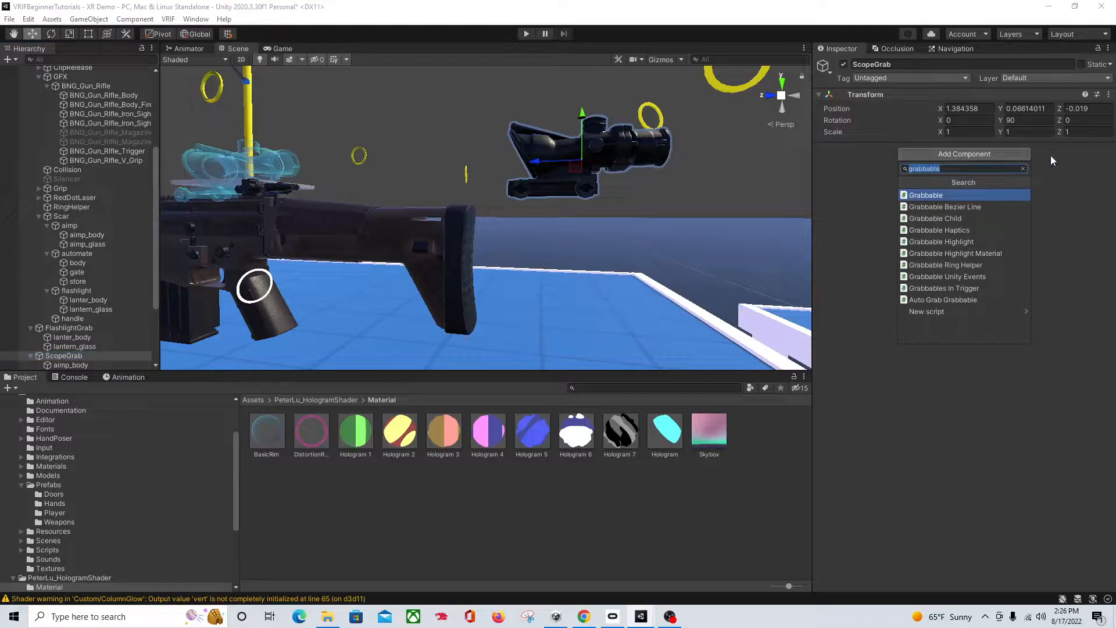
pyautogui.write('rigi')
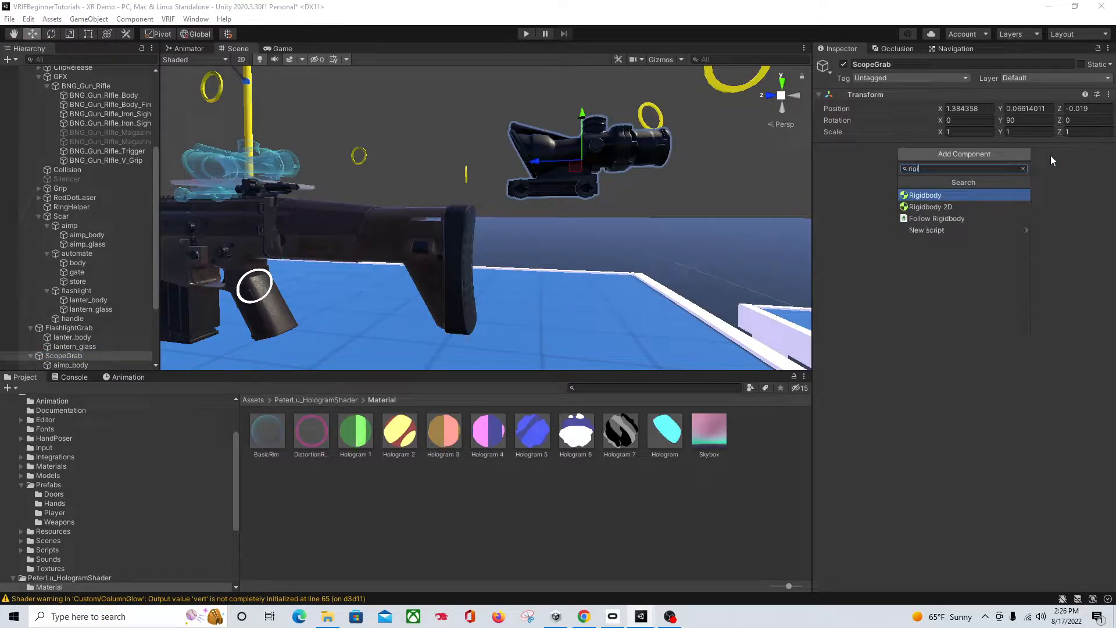
pyautogui.write('dbody')
pyautogui.click(1001, 193)
# - Add a Box Collider component to the ScopeGrab object
pyautogui.click(973, 170)
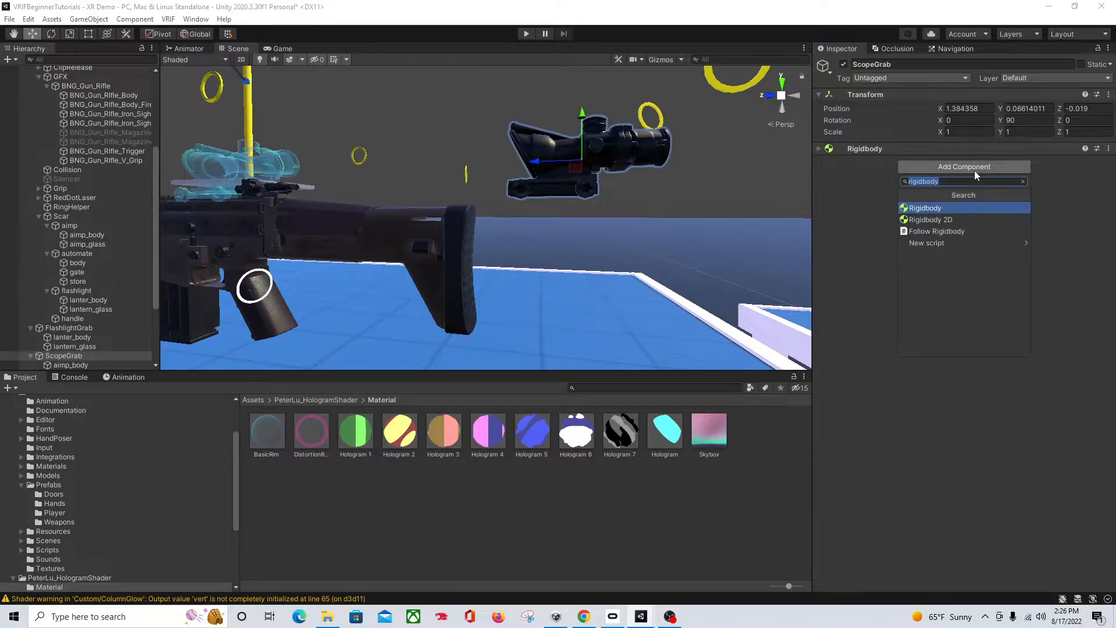
pyautogui.write('box')
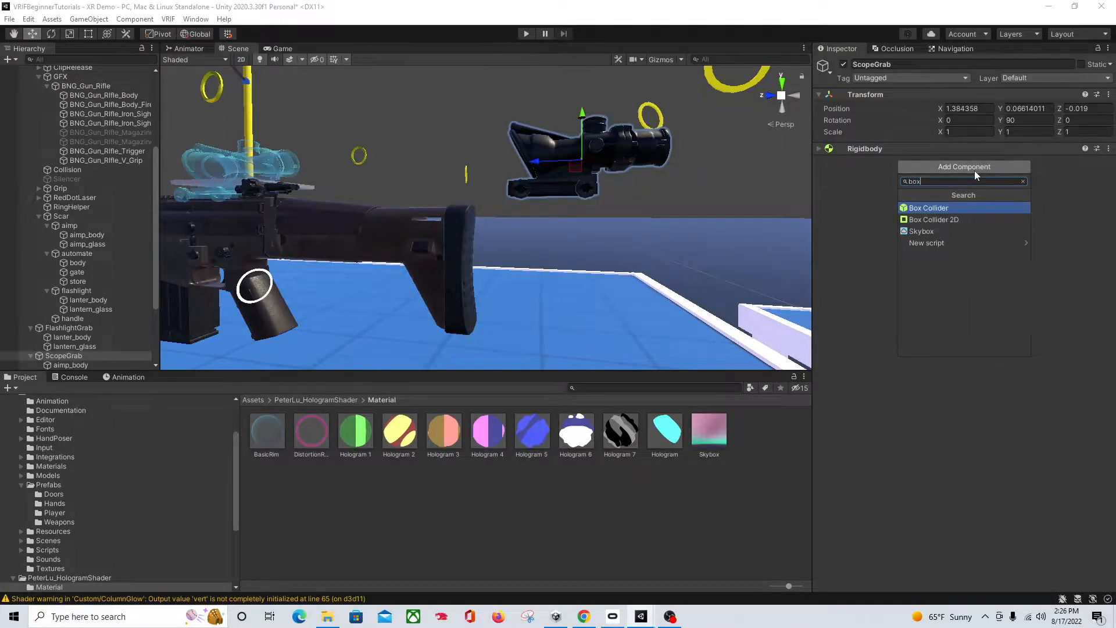
pyautogui.click(982, 208)
# - Start editing the ScopeGrab box collider and lower its top face to a Y size of about 0.56
pyautogui.click(944, 177)
pyautogui.scroll(-5, 646, 174)
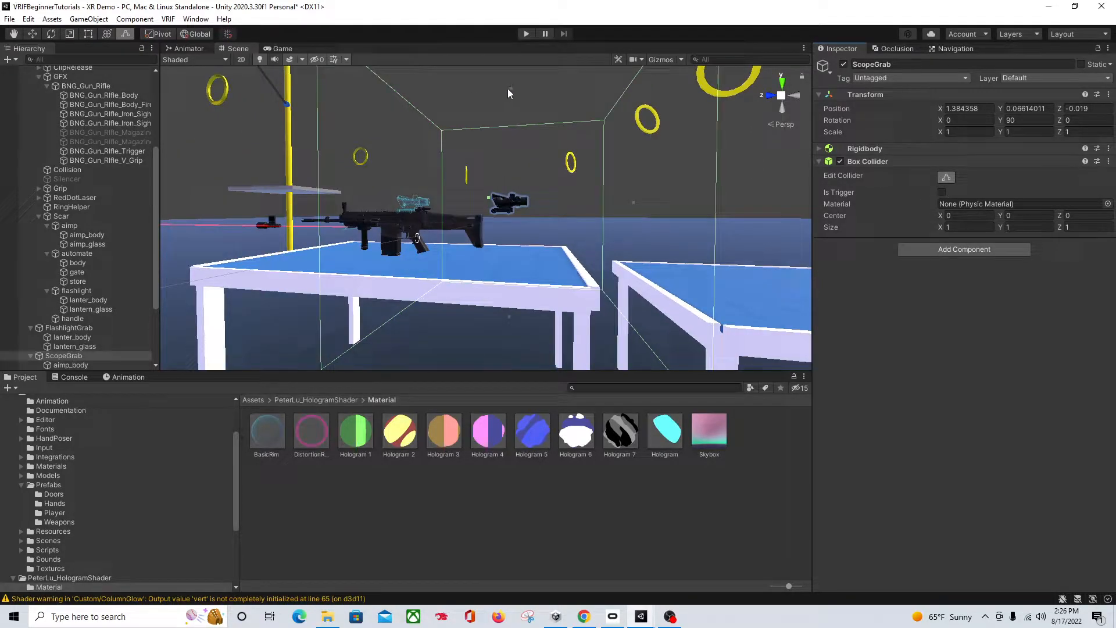
pyautogui.moveTo(511, 90); pyautogui.dragTo(508, 191)
pyautogui.moveTo(411, 221); pyautogui.dragTo(553, 254, button='right')
pyautogui.press('a')
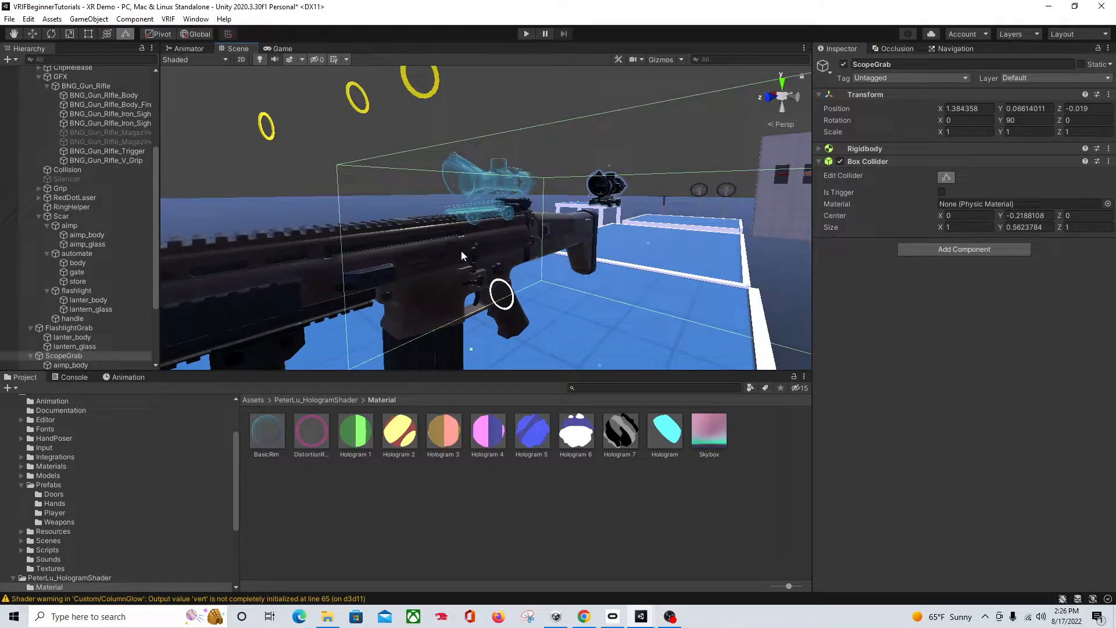
# - Narrow the scope collider from both sides to a Z size of about 0.05
pyautogui.moveTo(462, 250); pyautogui.dragTo(523, 252, button='middle')
pyautogui.moveTo(523, 271); pyautogui.dragTo(659, 283)
pyautogui.moveTo(654, 285); pyautogui.dragTo(836, 295, button='right')
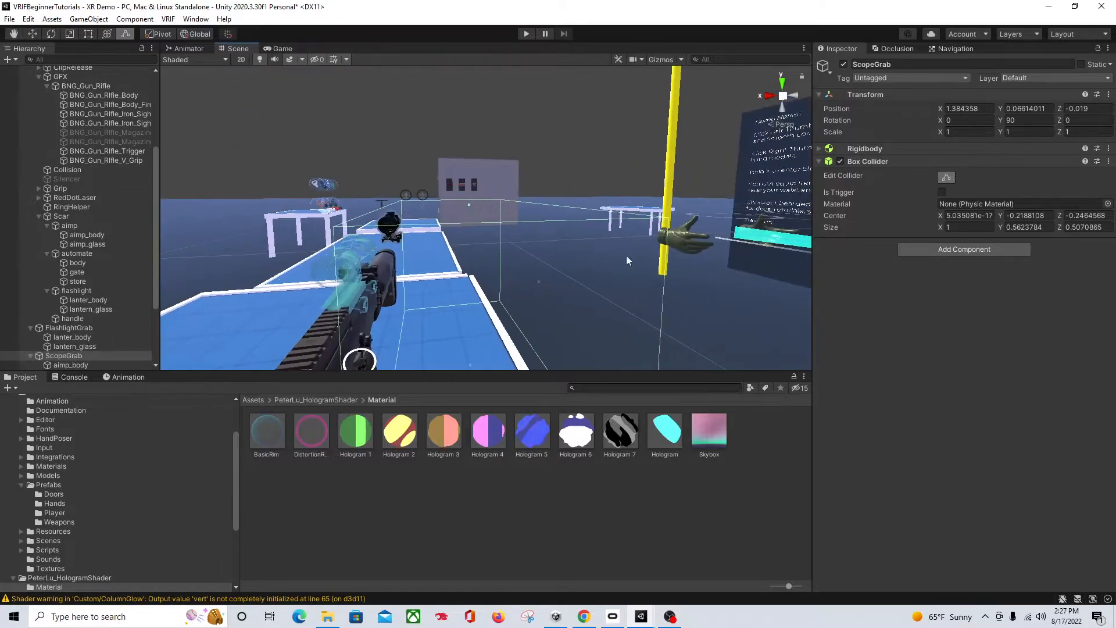
pyautogui.moveTo(539, 284); pyautogui.dragTo(409, 284)
pyautogui.moveTo(408, 285); pyautogui.dragTo(317, 297, button='right')
pyautogui.press('d')
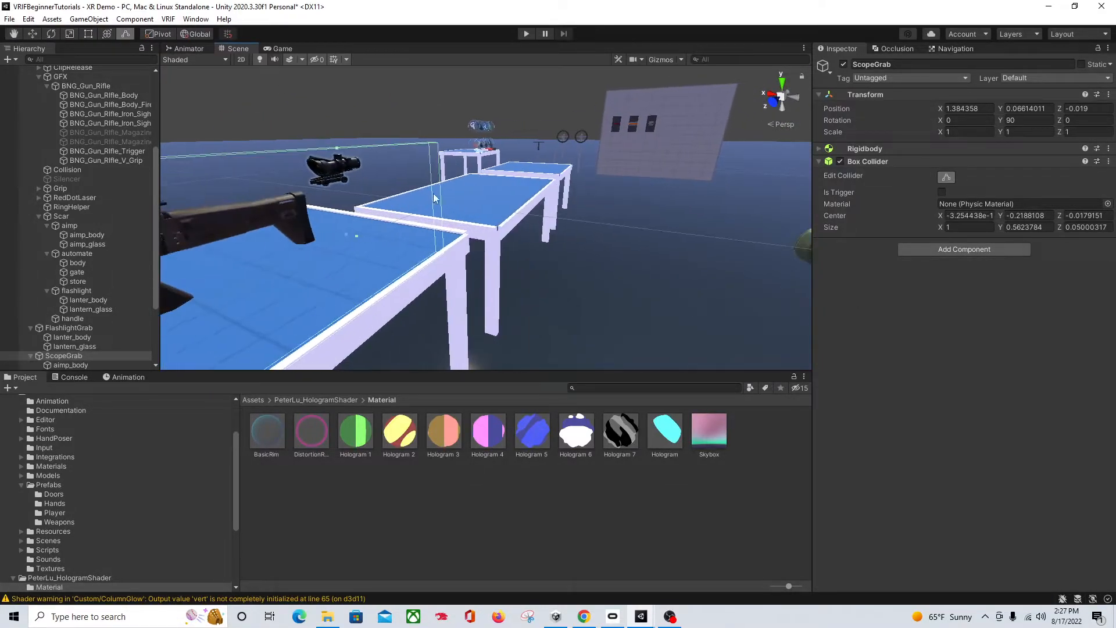
# - Shrink the scope collider around the scope to about 0.17 in X and 0.077 in Y
pyautogui.moveTo(438, 201); pyautogui.dragTo(376, 205)
pyautogui.moveTo(376, 205); pyautogui.dragTo(285, 210, button='right')
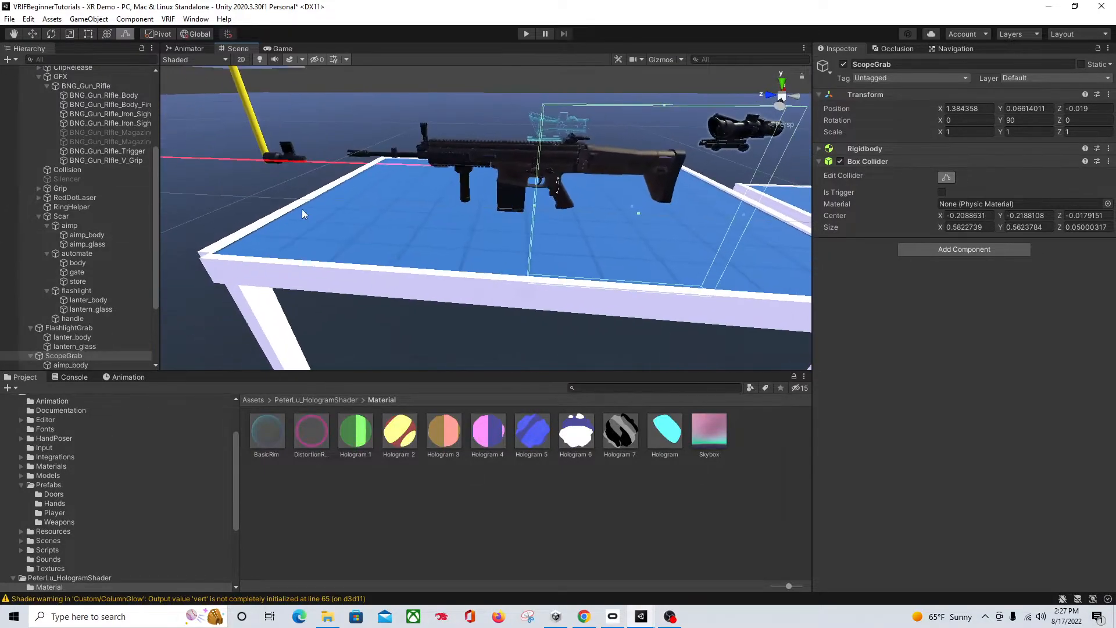
pyautogui.moveTo(535, 210); pyautogui.dragTo(723, 137)
pyautogui.moveTo(494, 114); pyautogui.dragTo(457, 158, button='right')
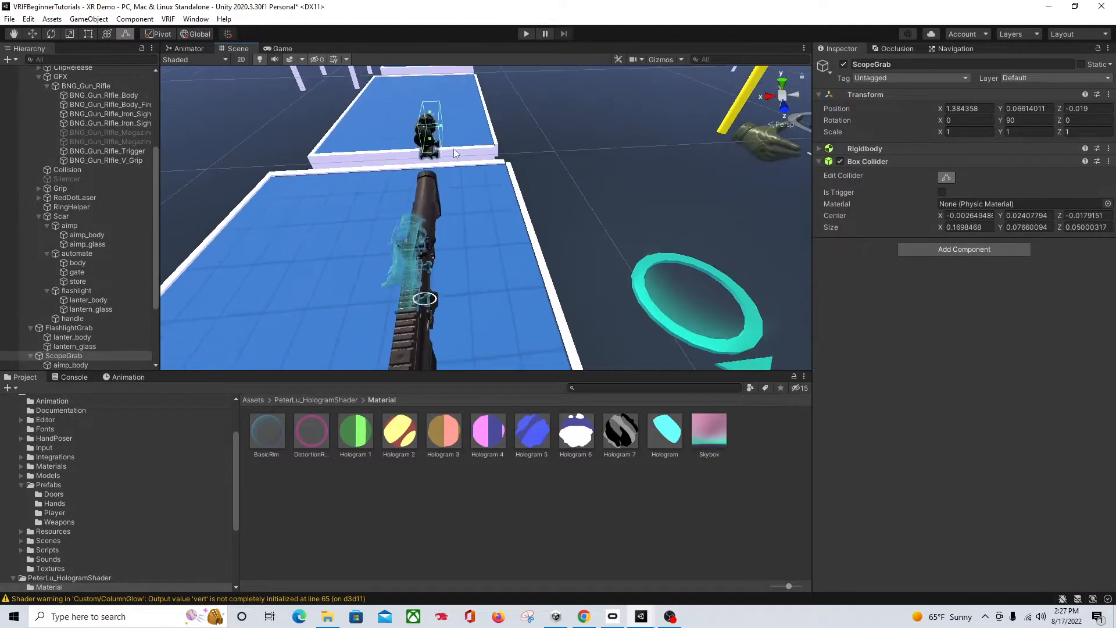
# - Reselect ScopeGrab, resume editing its collider and trim one side to a Z size of about 0.047
pyautogui.click(426, 135)
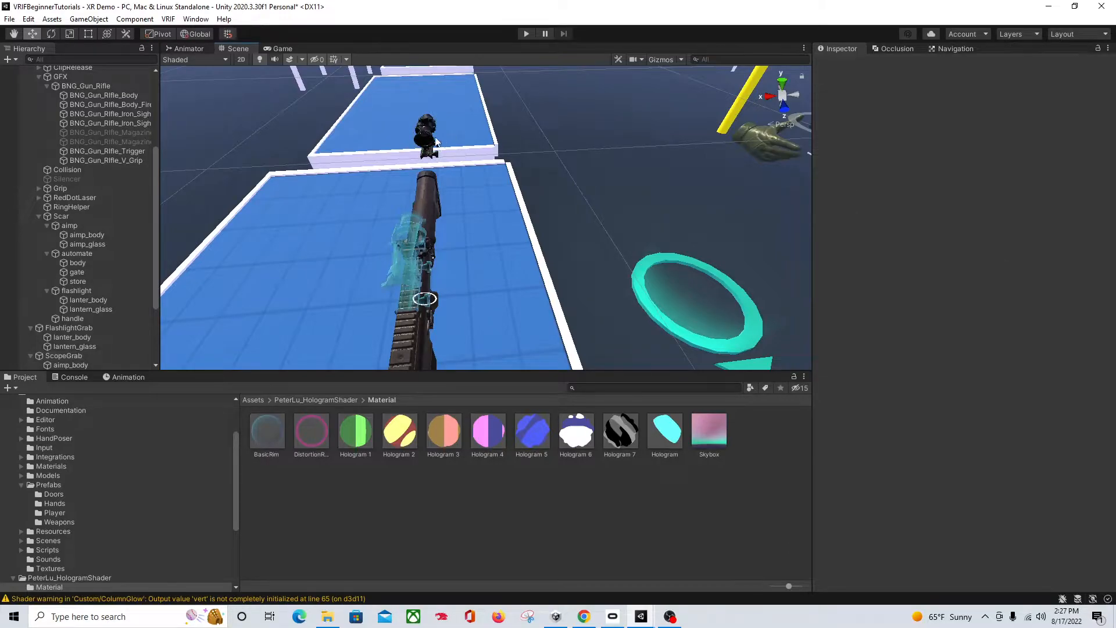
pyautogui.click(63, 347)
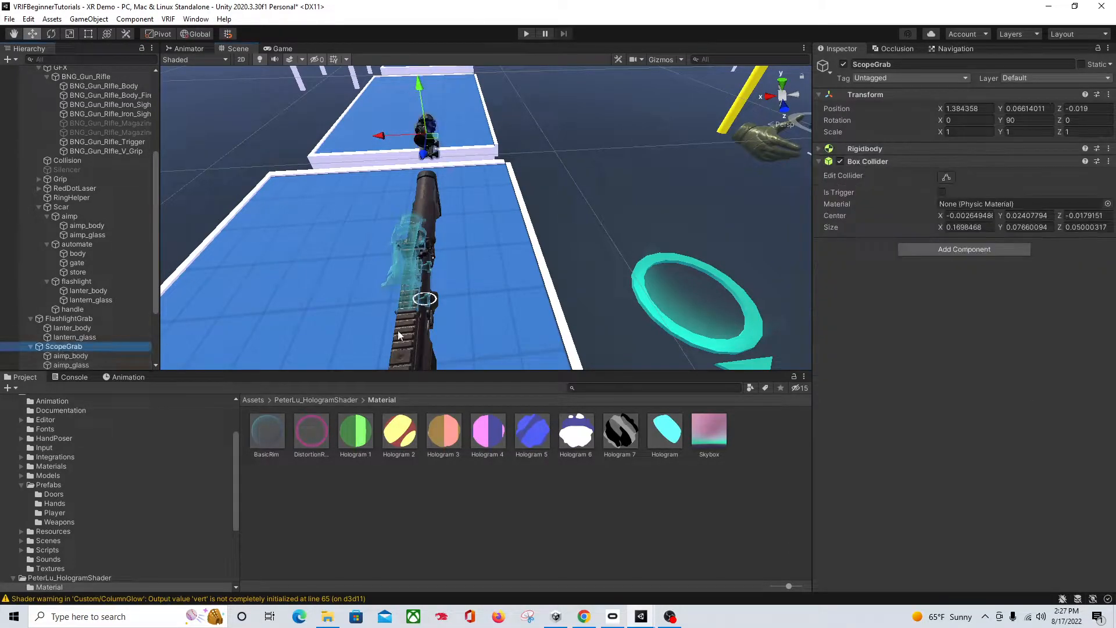
pyautogui.click(945, 180)
pyautogui.scroll(3, 503, 202)
pyautogui.moveTo(445, 162); pyautogui.dragTo(410, 142, button='middle')
pyautogui.moveTo(451, 213); pyautogui.dragTo(484, 210)
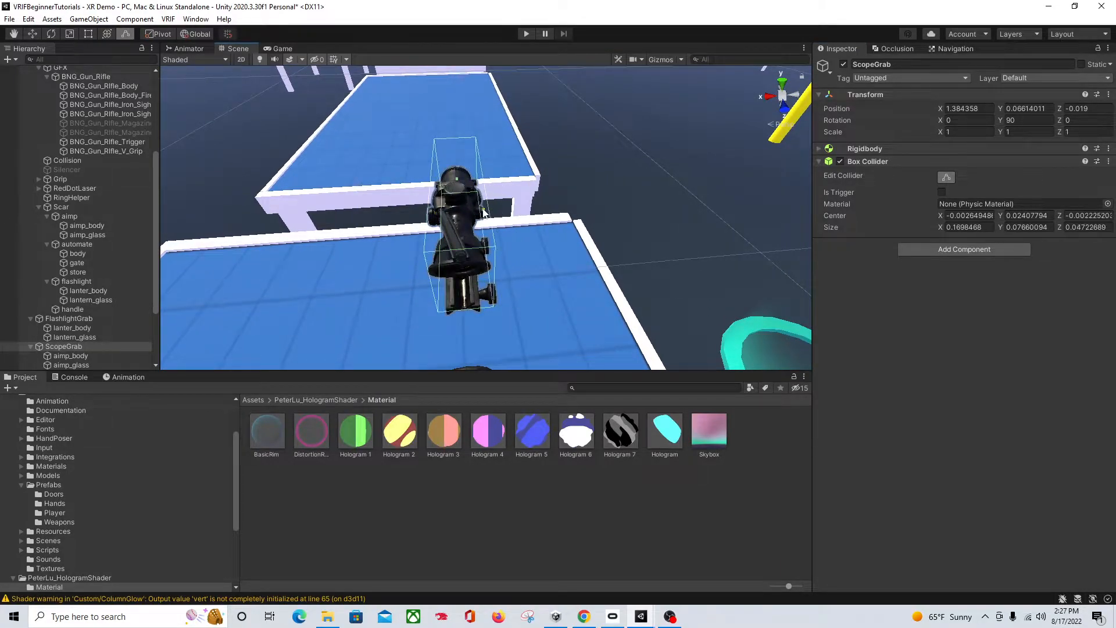
# - Lower the top of the scope collider to a Y size of about 0.058 and check the fit from several angles
pyautogui.moveTo(552, 285); pyautogui.dragTo(409, 274, button='right')
pyautogui.moveTo(588, 238); pyautogui.dragTo(508, 256, button='middle')
pyautogui.moveTo(471, 264); pyautogui.dragTo(279, 200, button='right')
pyautogui.moveTo(282, 346); pyautogui.dragTo(284, 227, button='middle')
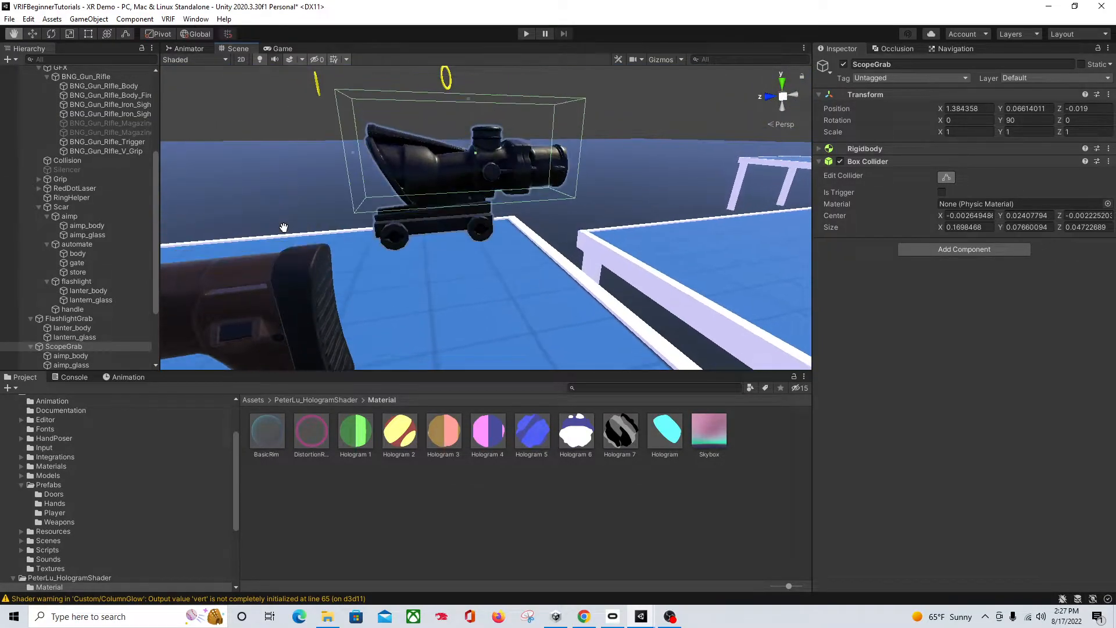
pyautogui.moveTo(464, 100); pyautogui.dragTo(470, 125)
pyautogui.moveTo(721, 212); pyautogui.dragTo(691, 212, button='right')
pyautogui.moveTo(691, 212); pyautogui.dragTo(603, 219, button='middle')
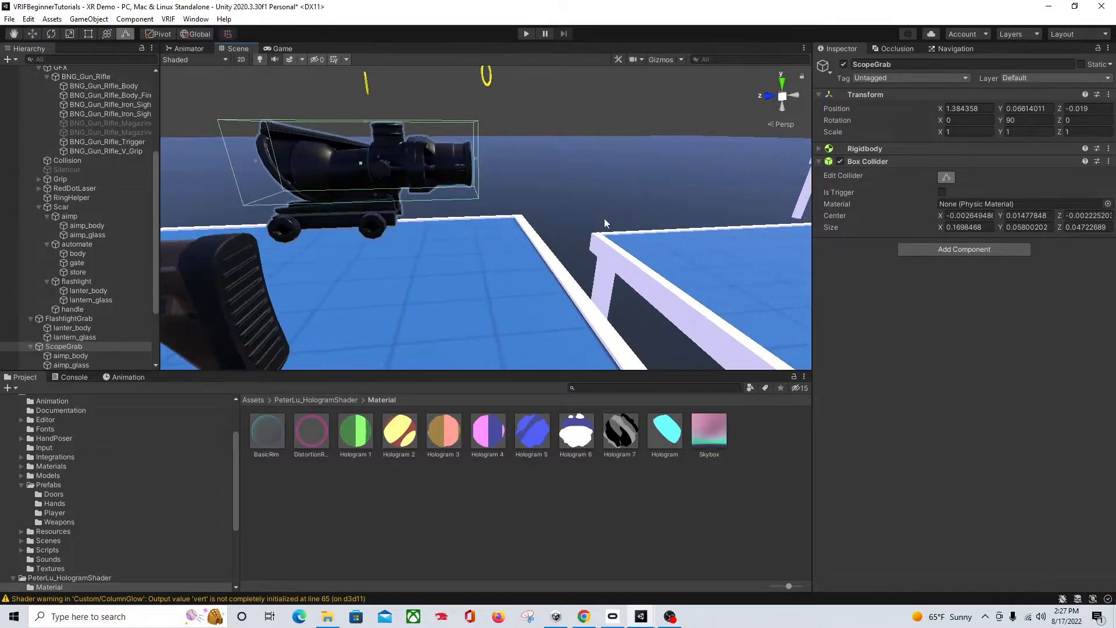
pyautogui.moveTo(352, 239); pyautogui.dragTo(448, 242, button='right')
pyautogui.moveTo(197, 255); pyautogui.dragTo(512, 254, button='middle')
pyautogui.moveTo(407, 251); pyautogui.dragTo(531, 249, button='right')
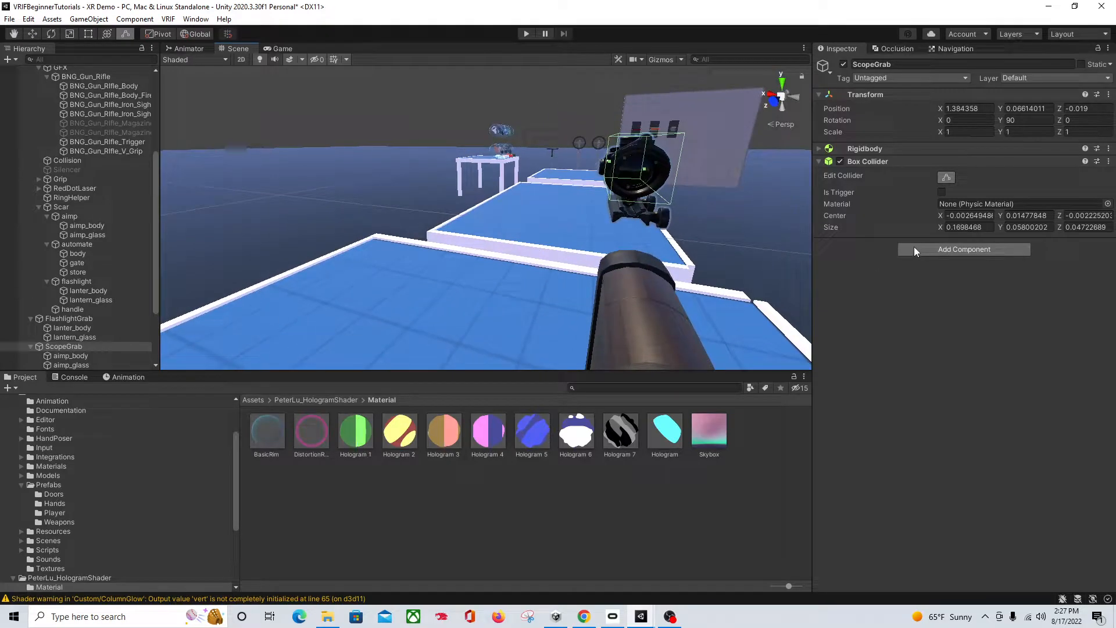
# - Add a Grabbable component to the ScopeGrab object
pyautogui.click(916, 249)
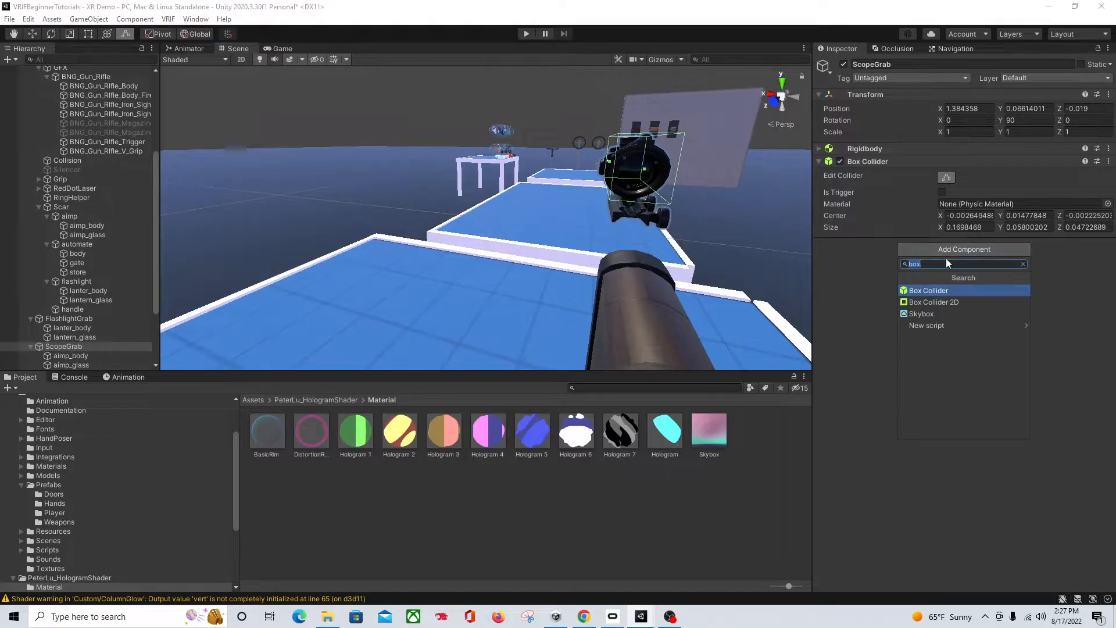
pyautogui.write('grabbabl')
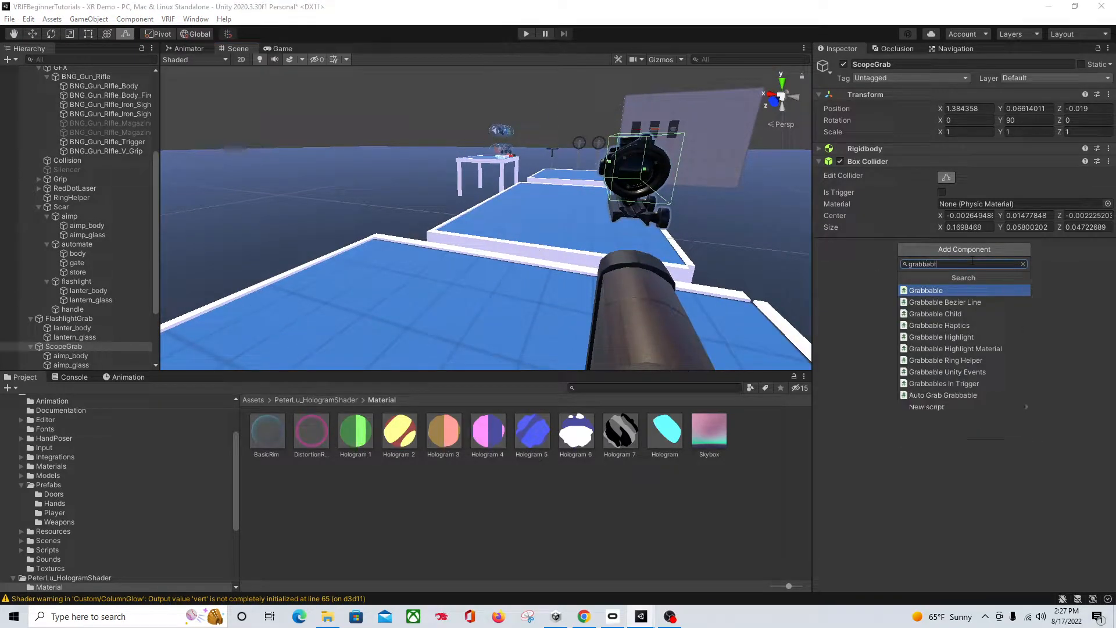
pyautogui.click(959, 289)
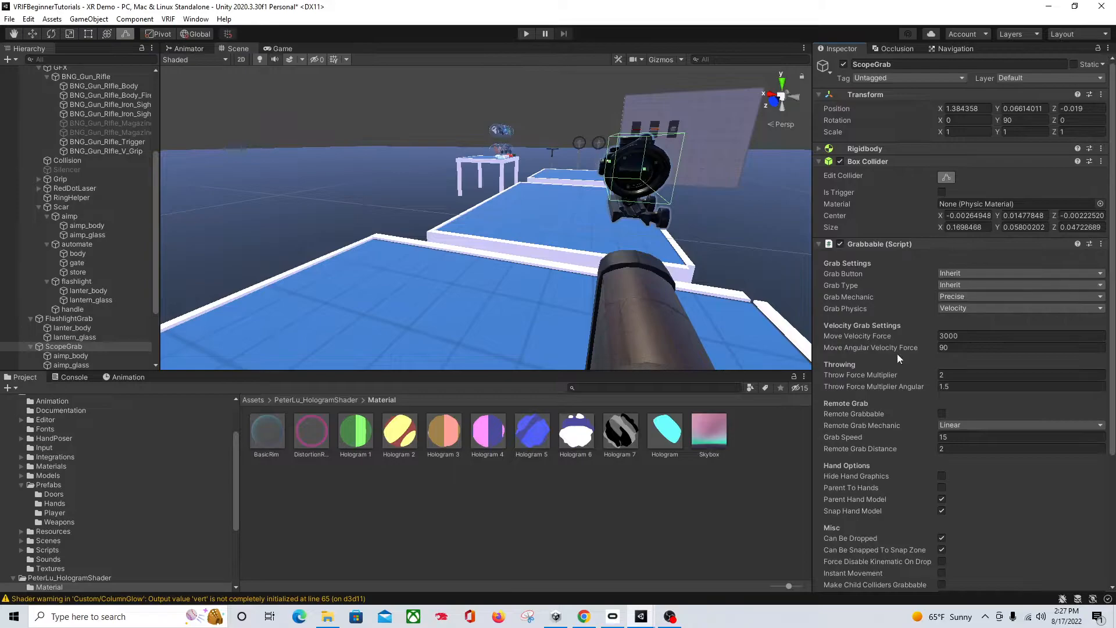
# - Make ScopeGrab remote grabbable and set its grab physics to Fixed Joint
pyautogui.scroll(-3, 907, 357)
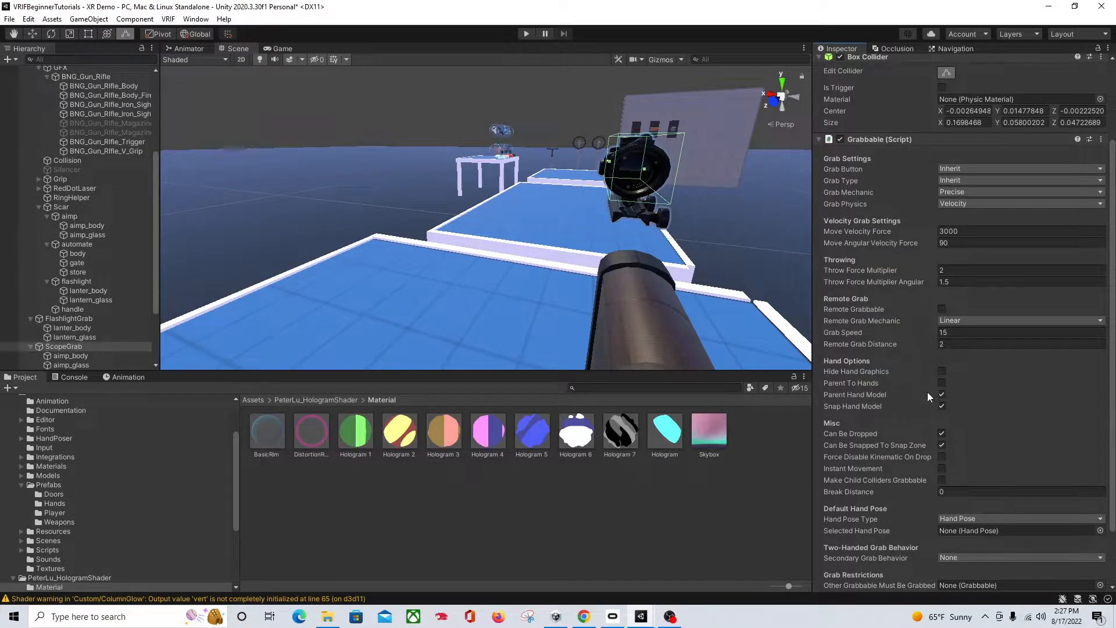
pyautogui.click(942, 309)
pyautogui.click(983, 204)
pyautogui.click(988, 242)
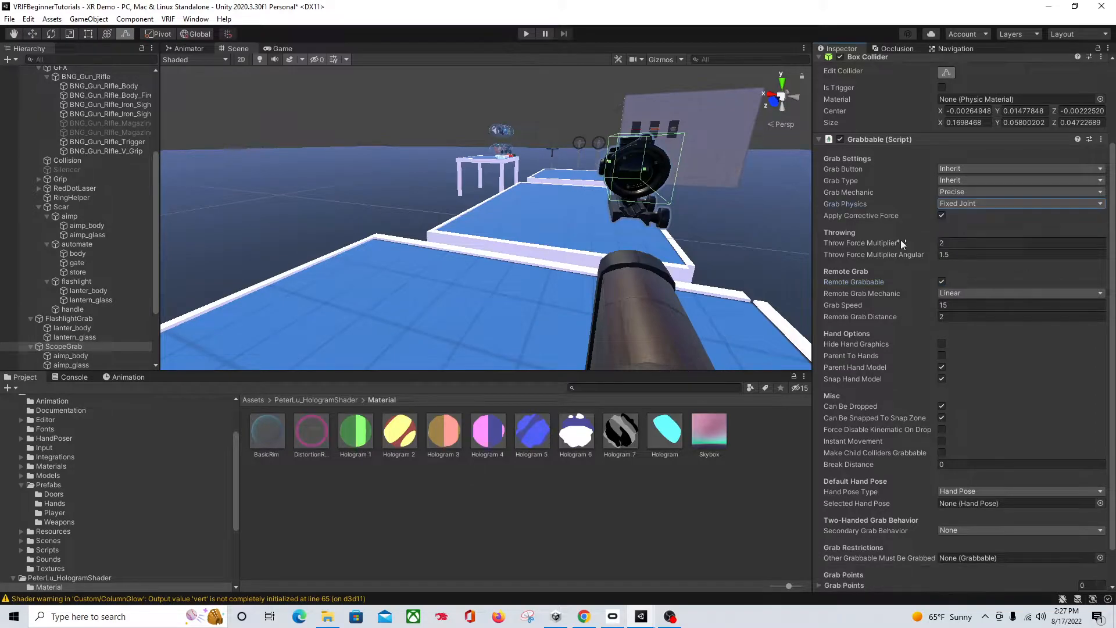
# - Set the grab physics of FlashlightGrab to Fixed Joint
pyautogui.click(82, 320)
pyautogui.click(980, 204)
pyautogui.click(974, 244)
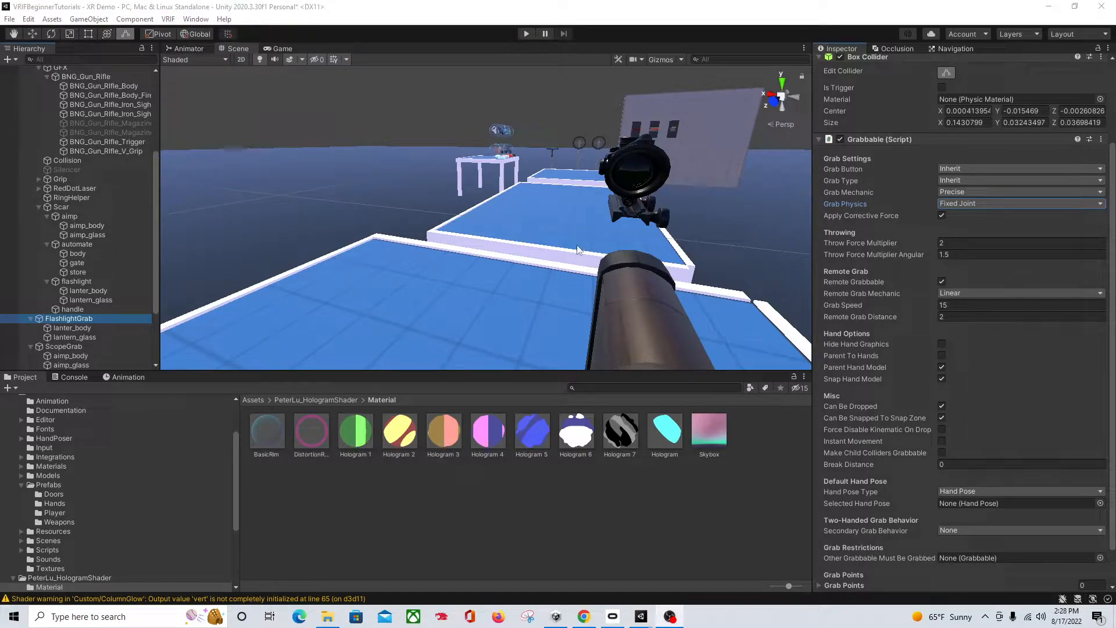
# - Open the BNG Framework Prefabs folder in the project assets and search it for "snap"
pyautogui.click(252, 400)
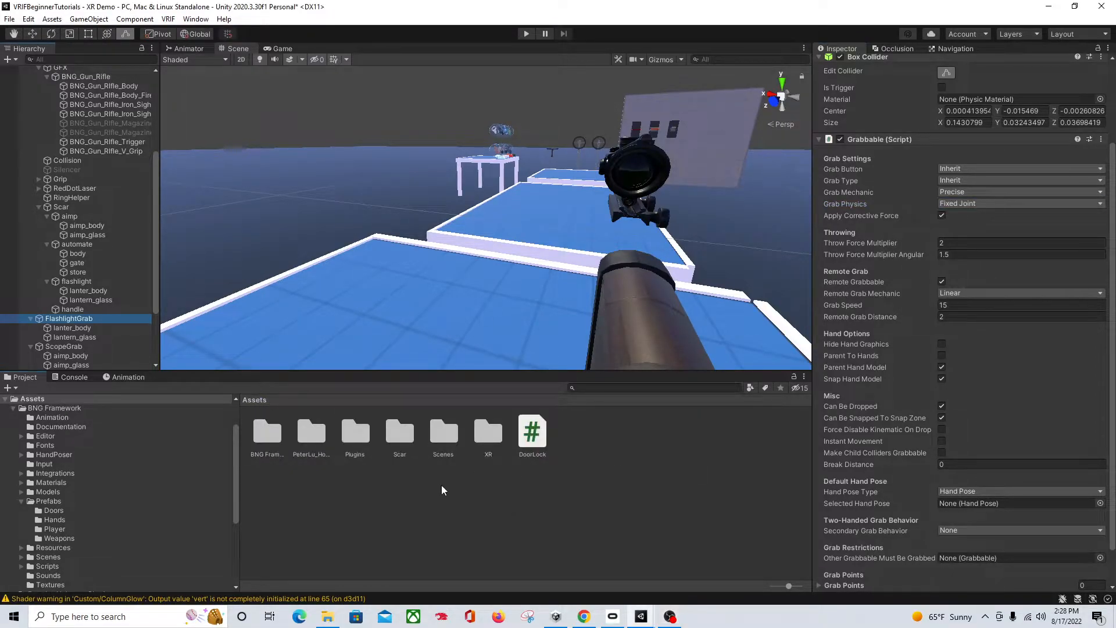
pyautogui.doubleClick(259, 437)
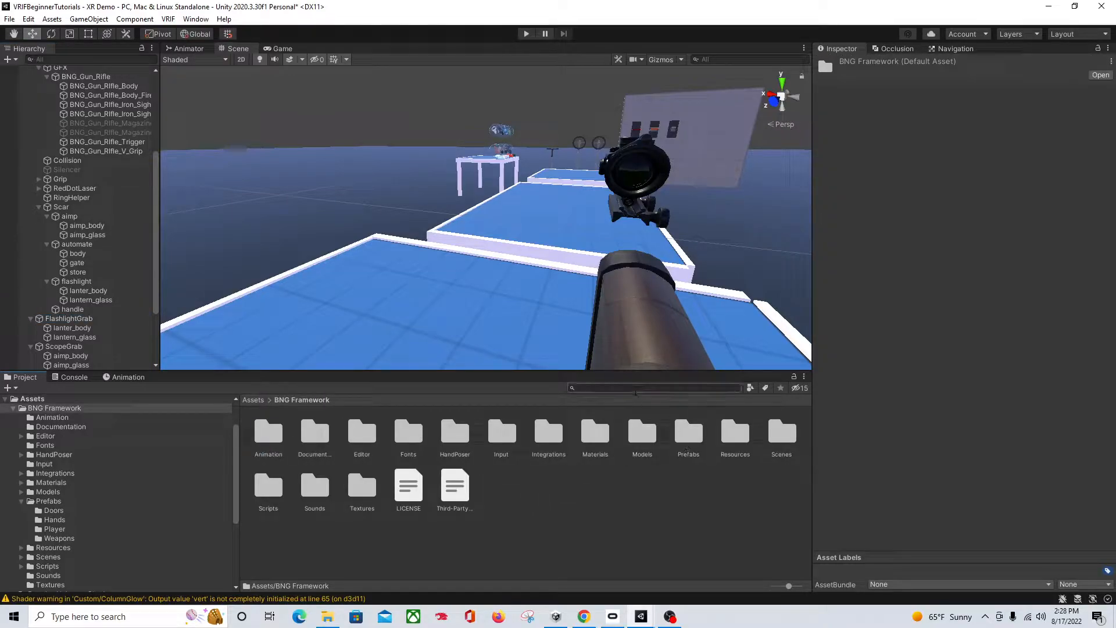
pyautogui.doubleClick(687, 439)
pyautogui.click(619, 389)
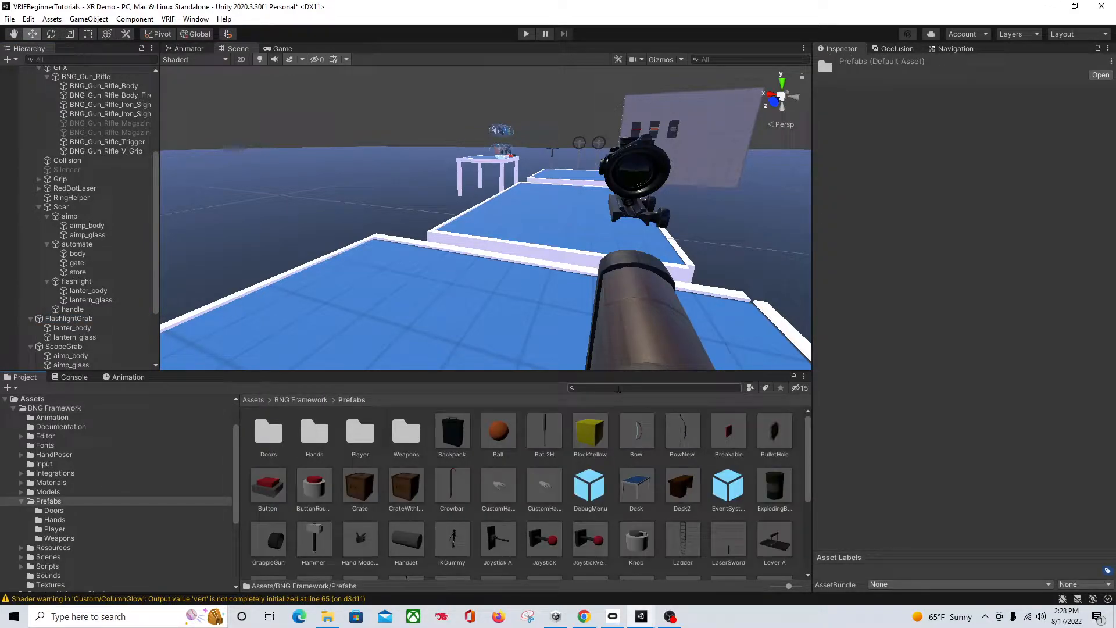
pyautogui.write('snap')
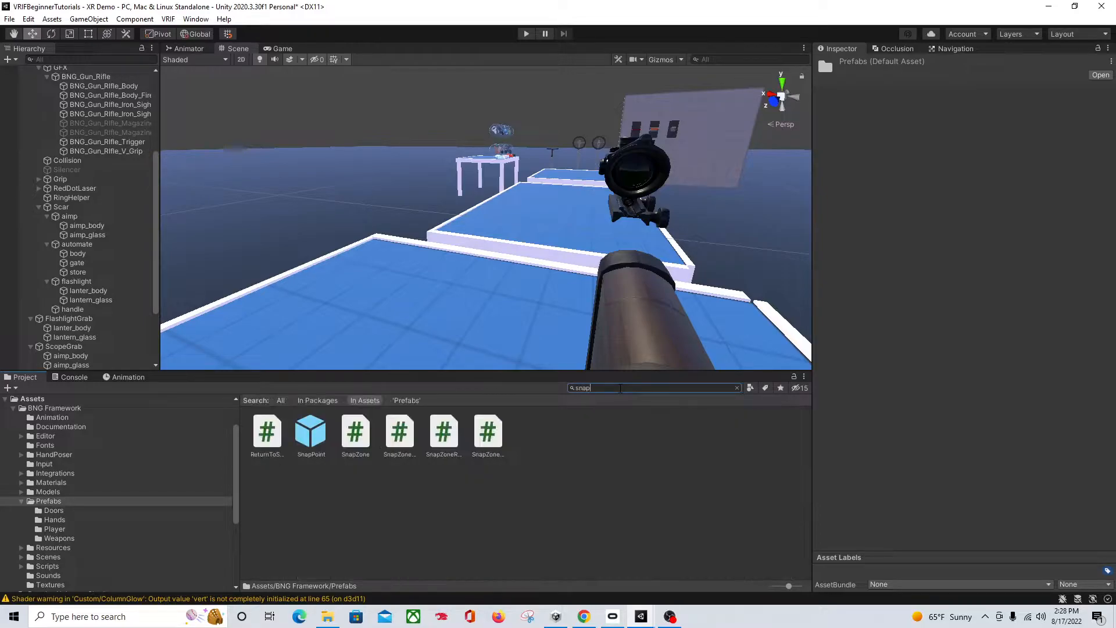
pyautogui.moveTo(491, 282); pyautogui.dragTo(668, 283, button='right')
pyautogui.press('w')
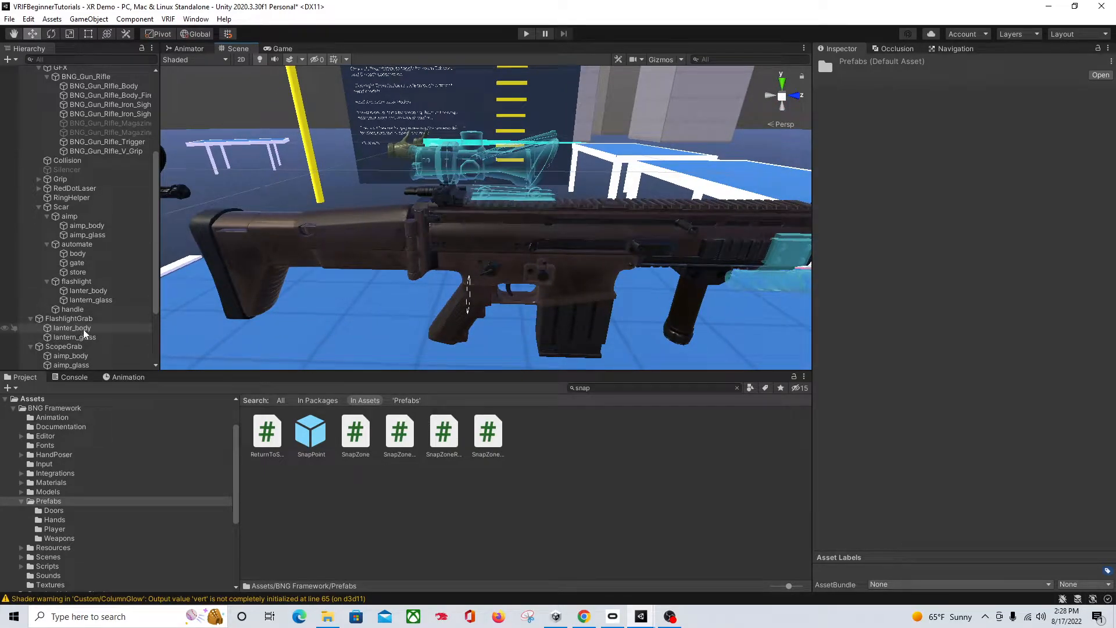
pyautogui.moveTo(310, 441); pyautogui.dragTo(83, 317)
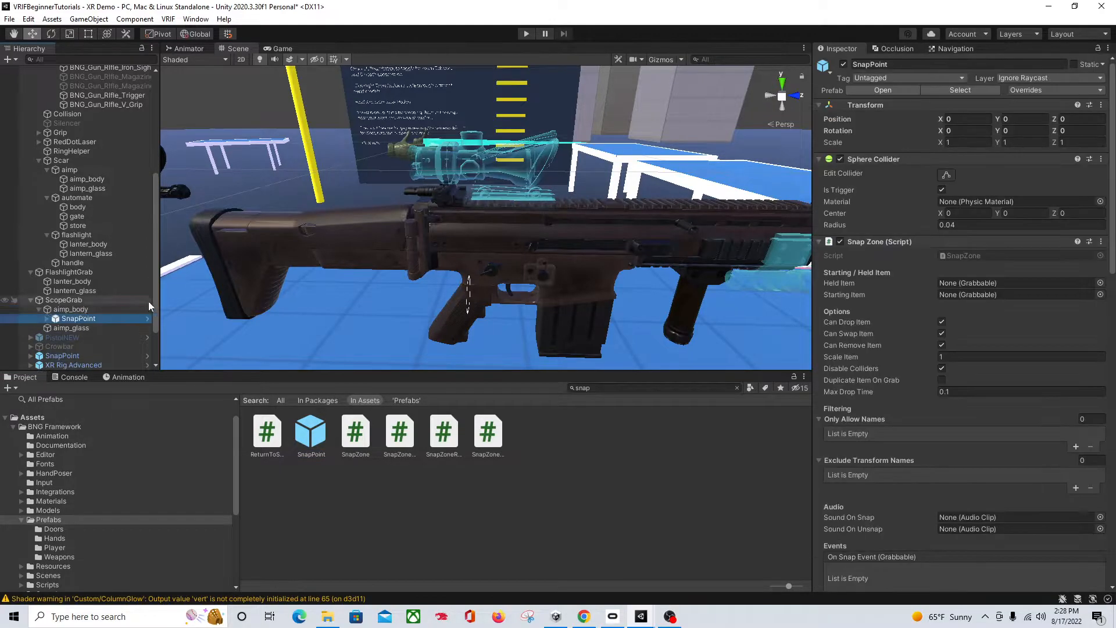
pyautogui.scroll(-5, 489, 263)
pyautogui.scroll(3, 493, 263)
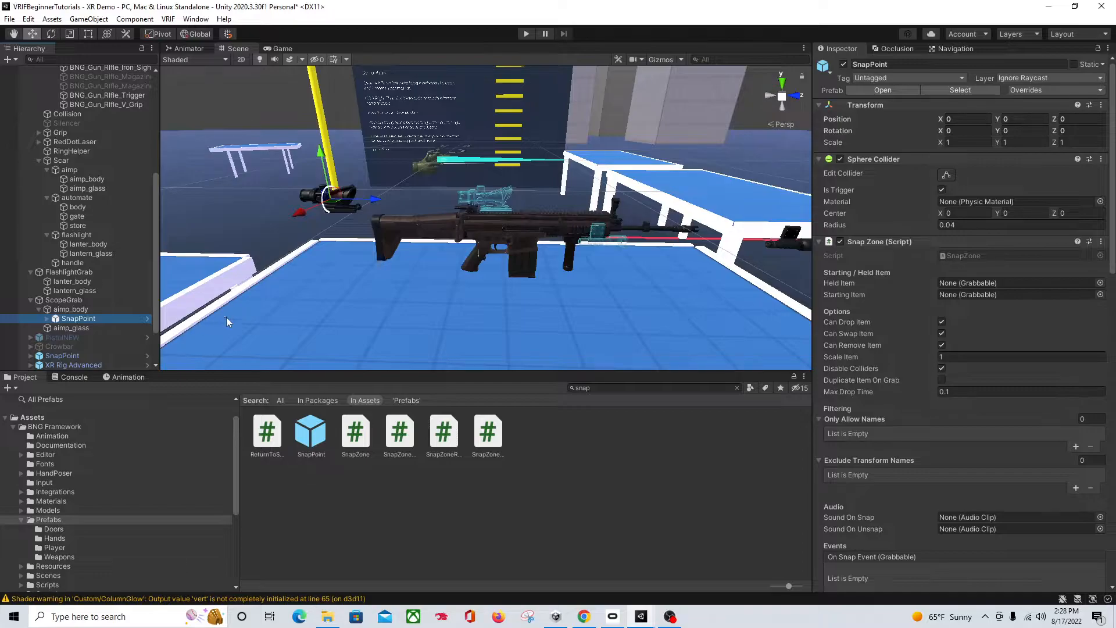
pyautogui.hotkey('ctrl', 'z')
# - Add the SnapPoint prefab as a child of aimp_body, the scope hologram on the Scar rifle
pyautogui.click(503, 202)
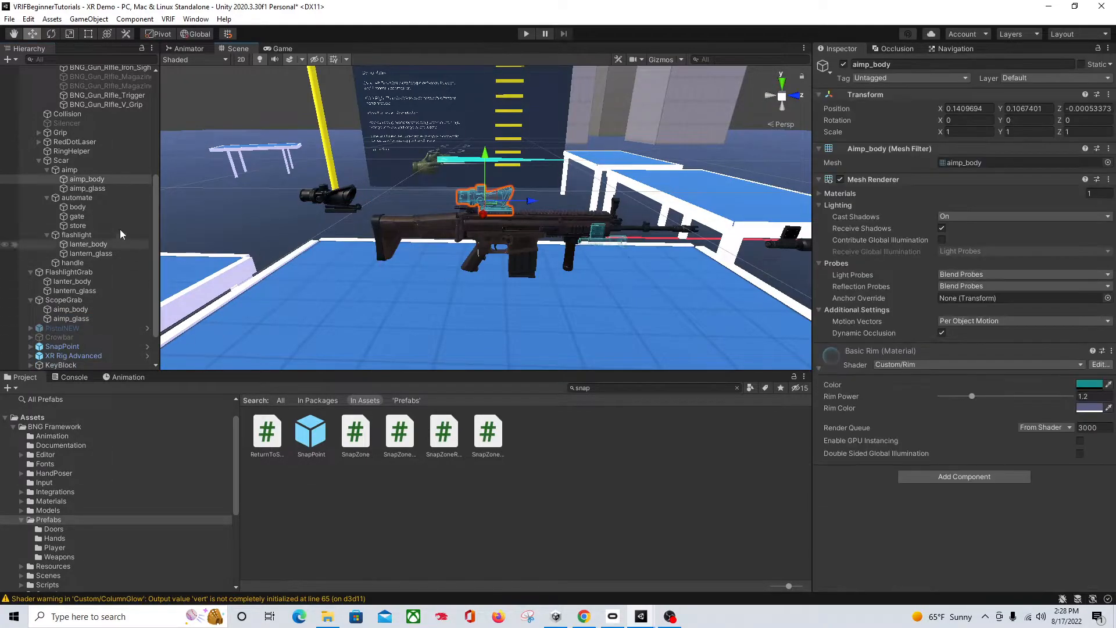
pyautogui.moveTo(322, 437); pyautogui.dragTo(99, 185)
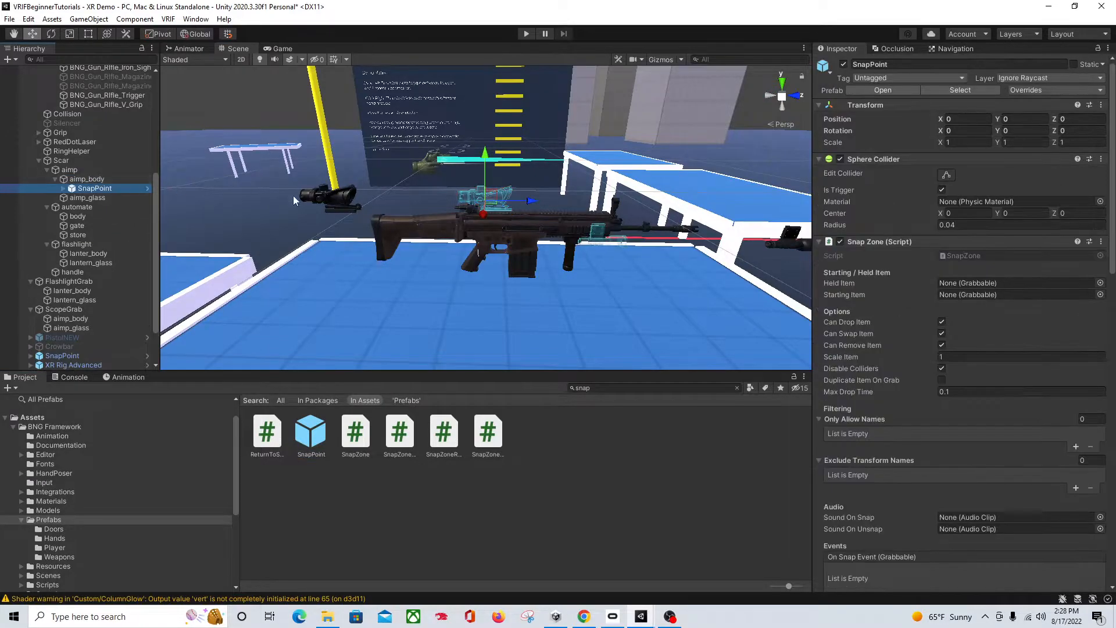
pyautogui.press('f')
pyautogui.keyDown('alt'); pyautogui.moveTo(414, 260); pyautogui.dragTo(426, 289); pyautogui.keyUp('alt')
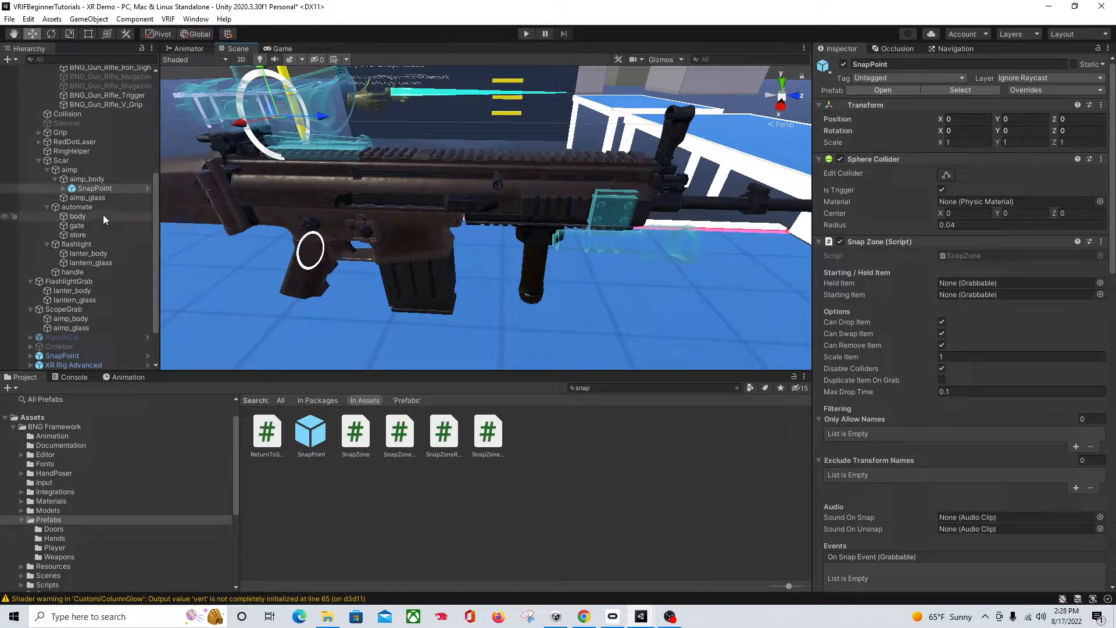
# - Add another SnapPoint prefab as a child of lanter_body in the Scar's flashlight group
pyautogui.moveTo(319, 431); pyautogui.dragTo(100, 254)
pyautogui.scroll(-3, 589, 254)
pyautogui.scroll(3, 589, 256)
pyautogui.moveTo(584, 268); pyautogui.dragTo(588, 220, button='right')
pyautogui.moveTo(212, 242); pyautogui.dragTo(239, 244, button='right')
pyautogui.moveTo(241, 245); pyautogui.dragTo(255, 257, button='middle')
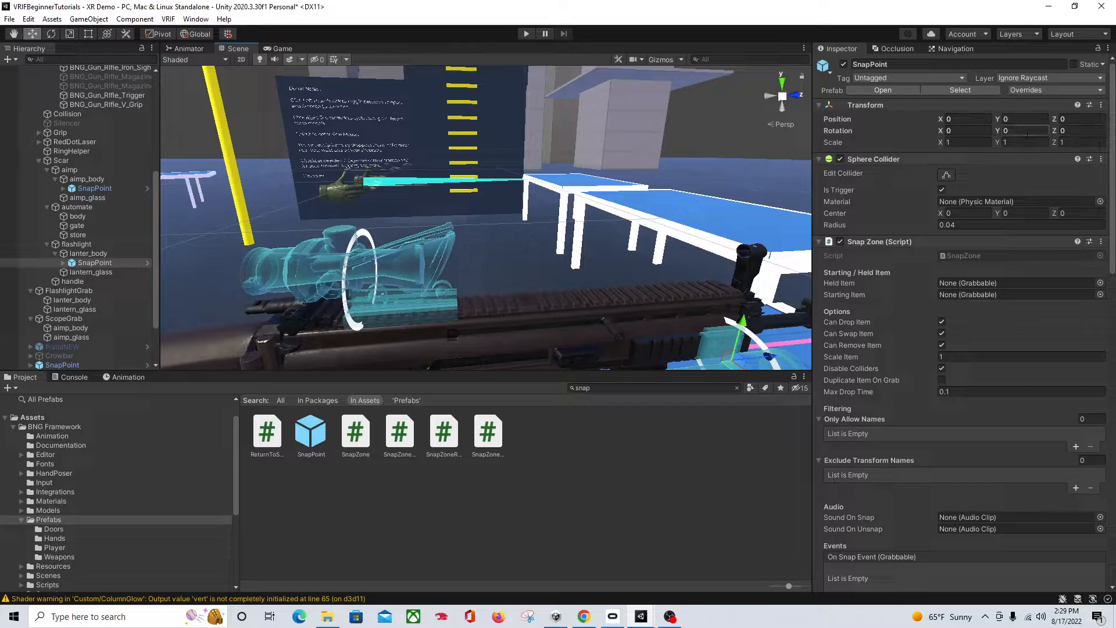
# - Set the Y rotation of both the flashlight and scope snap points to -90
pyautogui.write('-90')
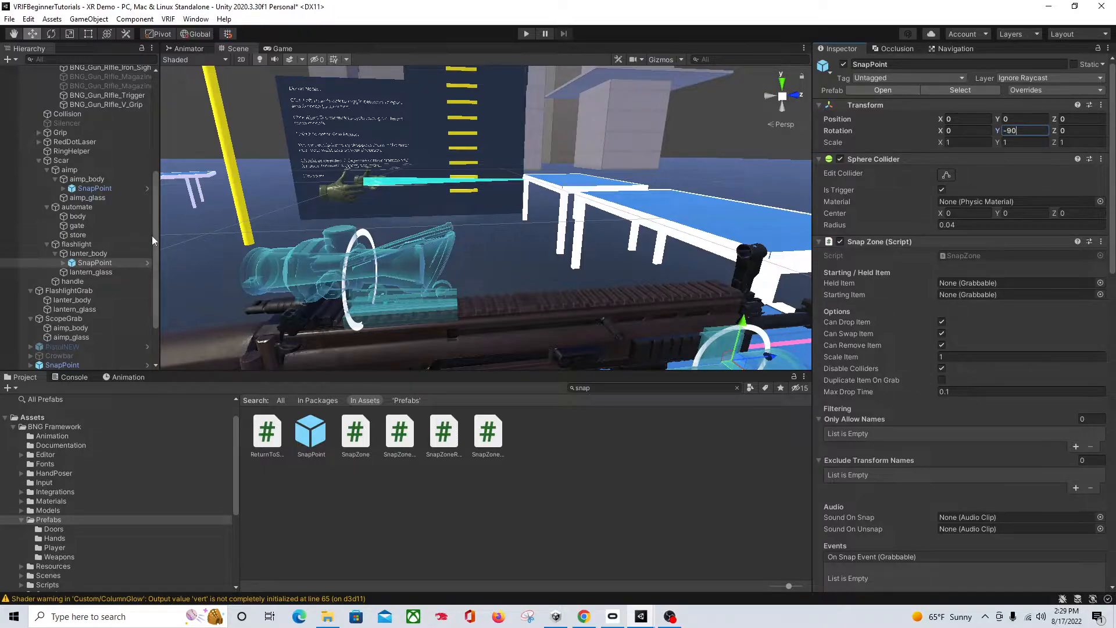
pyautogui.click(124, 189)
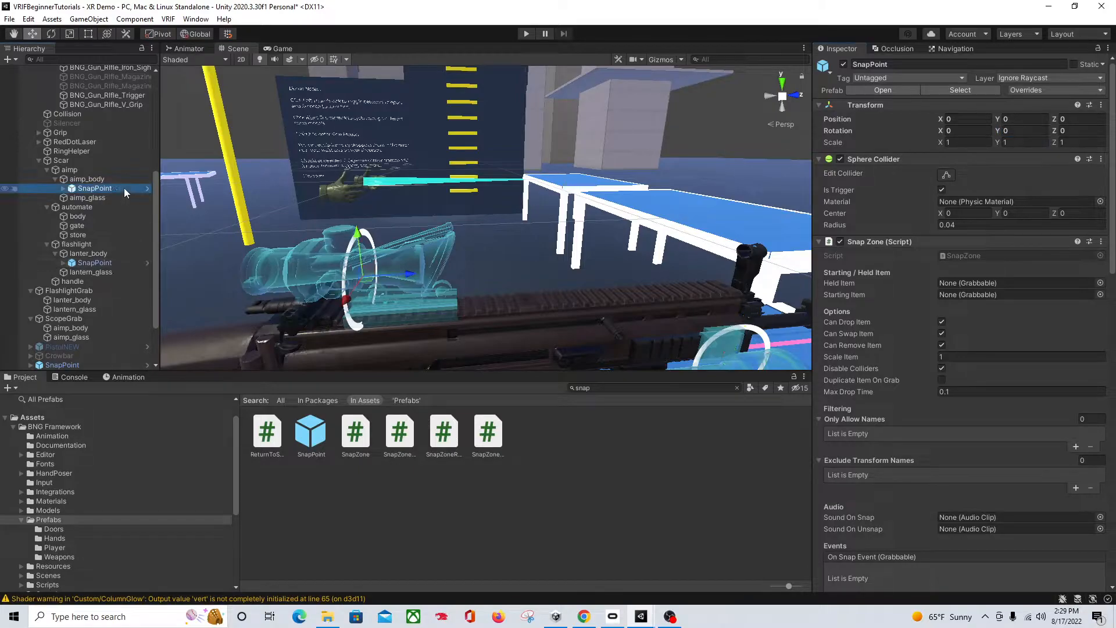
pyautogui.click(1024, 129)
pyautogui.write('-')
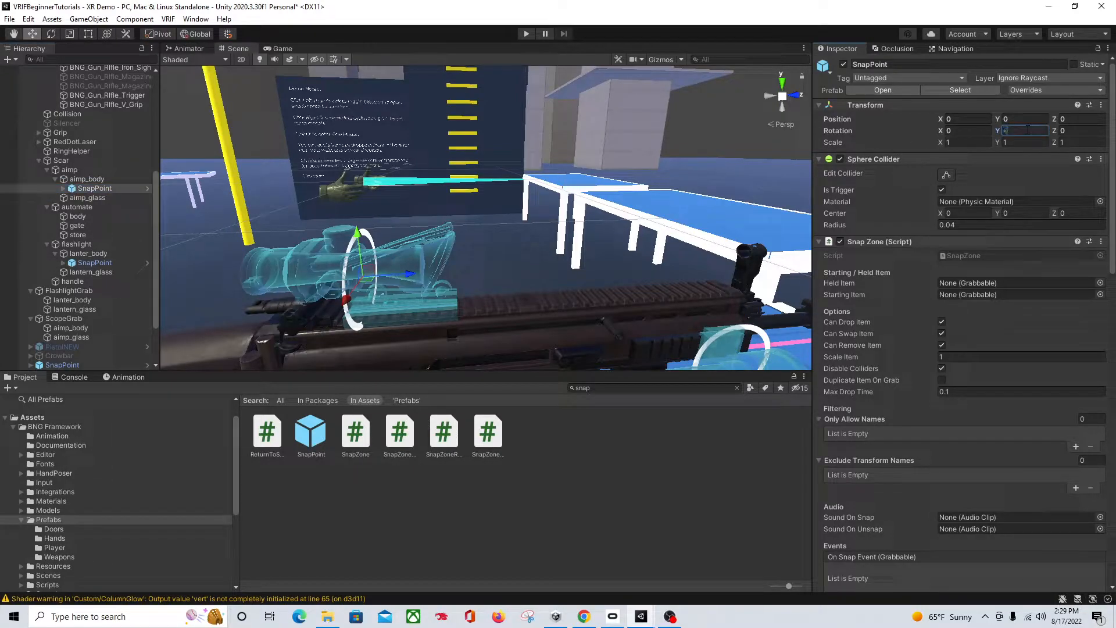
pyautogui.write('90')
pyautogui.scroll(-5, 561, 212)
pyautogui.moveTo(547, 253); pyautogui.dragTo(505, 282, button='right')
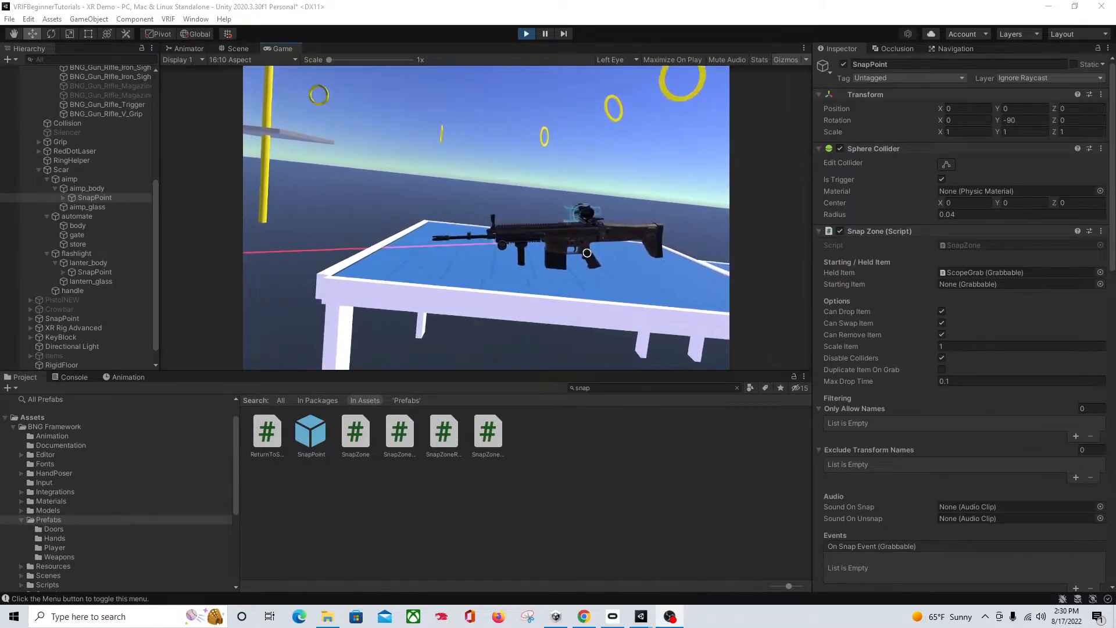
# - Set the Y rotation of both snap points to 0 and play-test snapping the attachments onto the rifle
pyautogui.hotkey('ctrl', 'p')
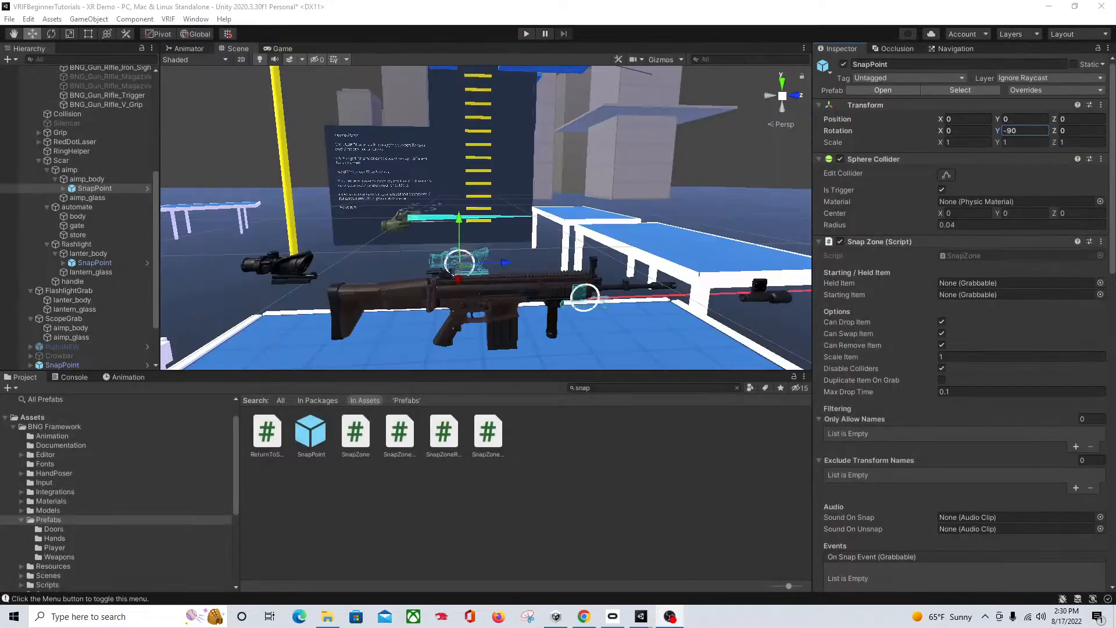
pyautogui.click(1029, 132)
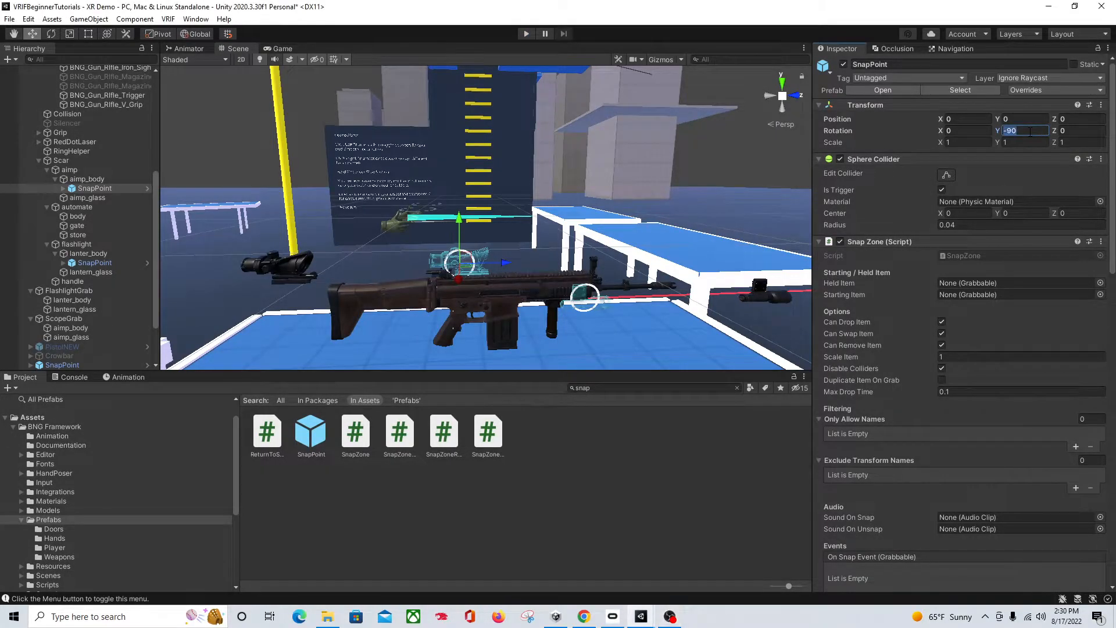
pyautogui.write('0')
pyautogui.click(93, 263)
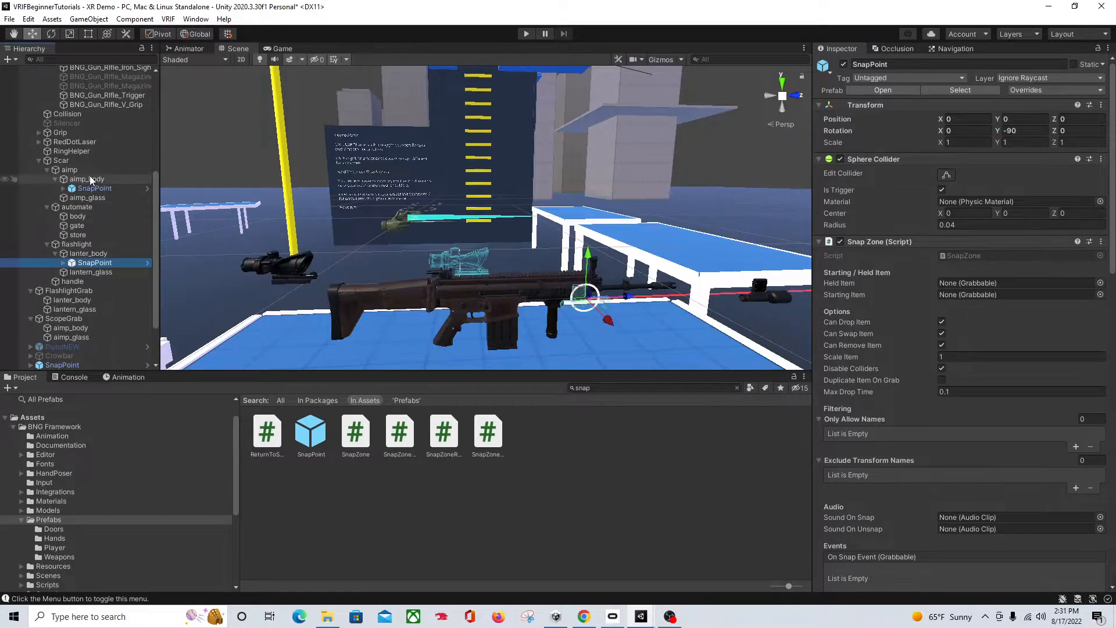
pyautogui.click(1025, 130)
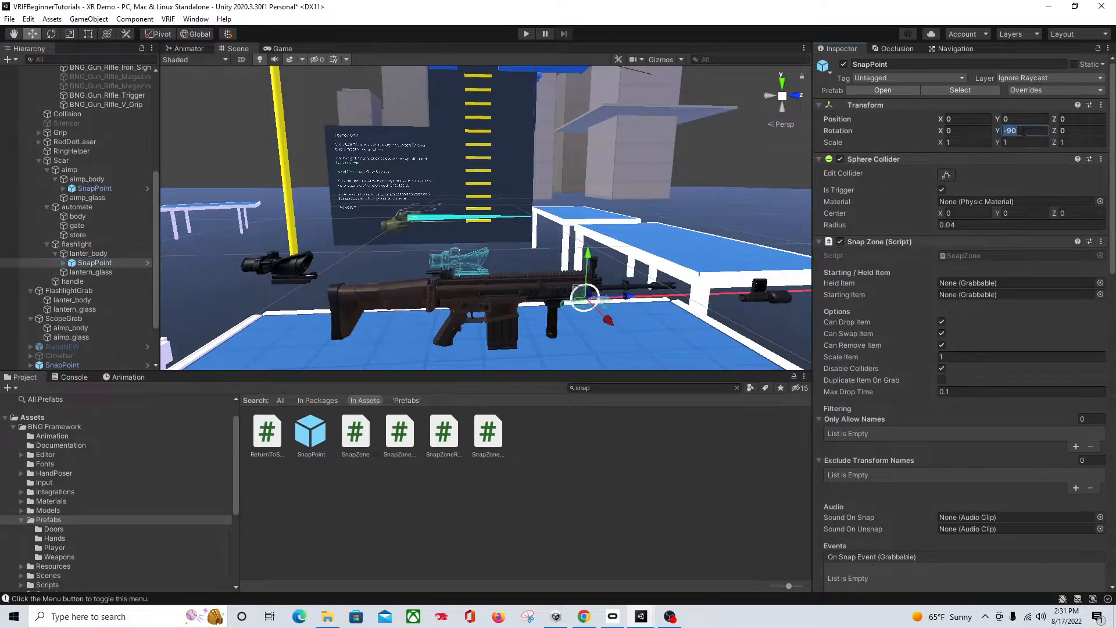
pyautogui.click(526, 34)
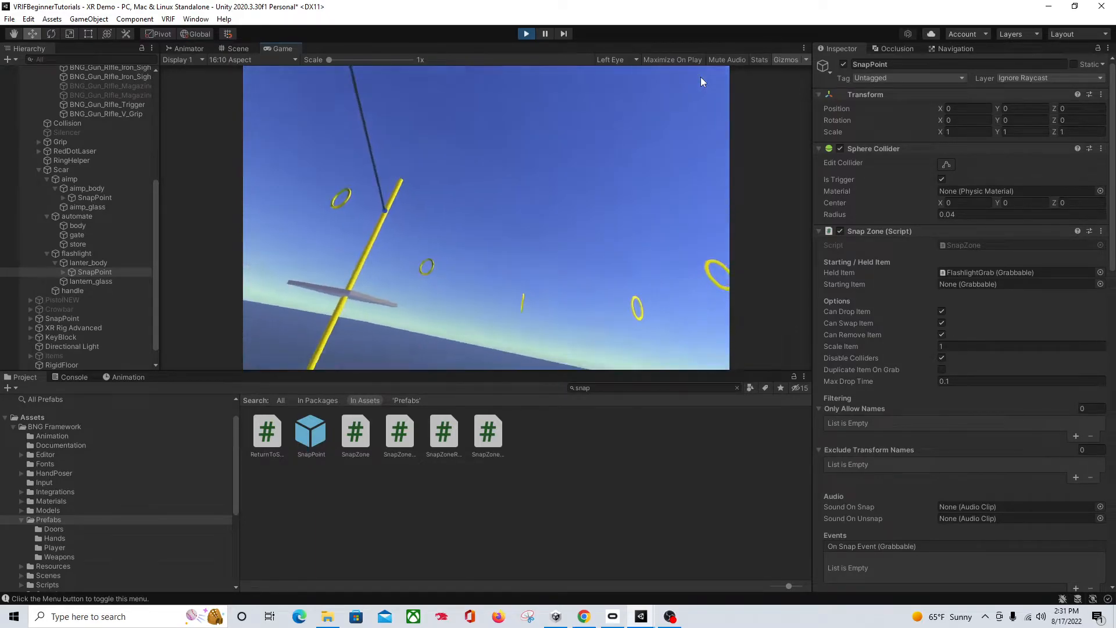
pyautogui.click(526, 34)
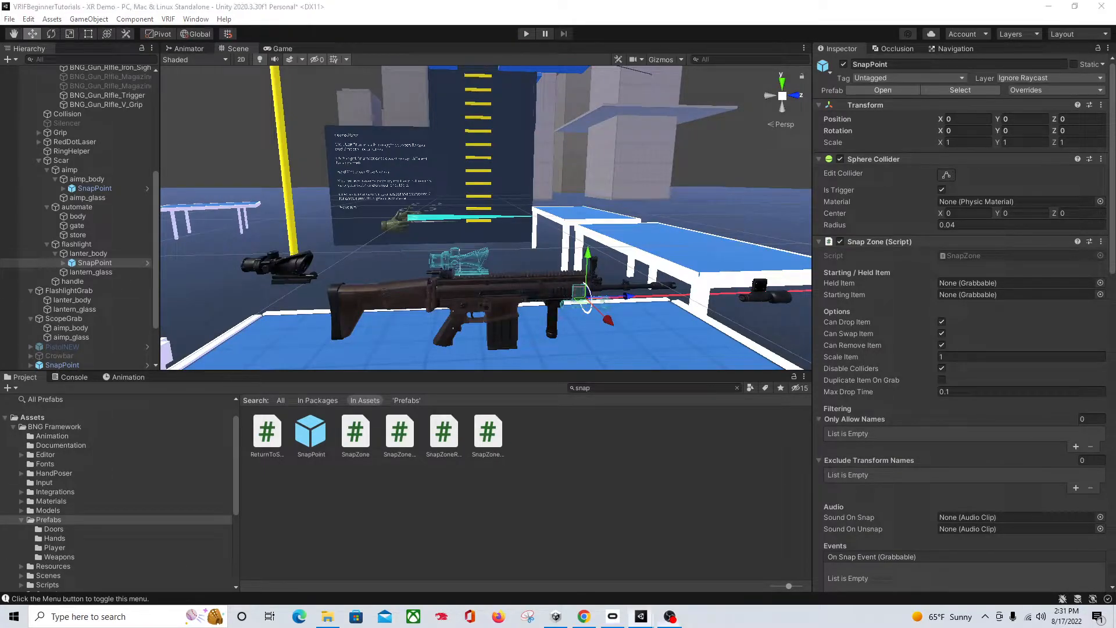
# - Move the gate object out of the Scar's automate group and make it a child of the rifle's Slide
pyautogui.moveTo(386, 152); pyautogui.dragTo(486, 236, button='right')
pyautogui.scroll(3, 585, 208)
pyautogui.scroll(-5, 588, 199)
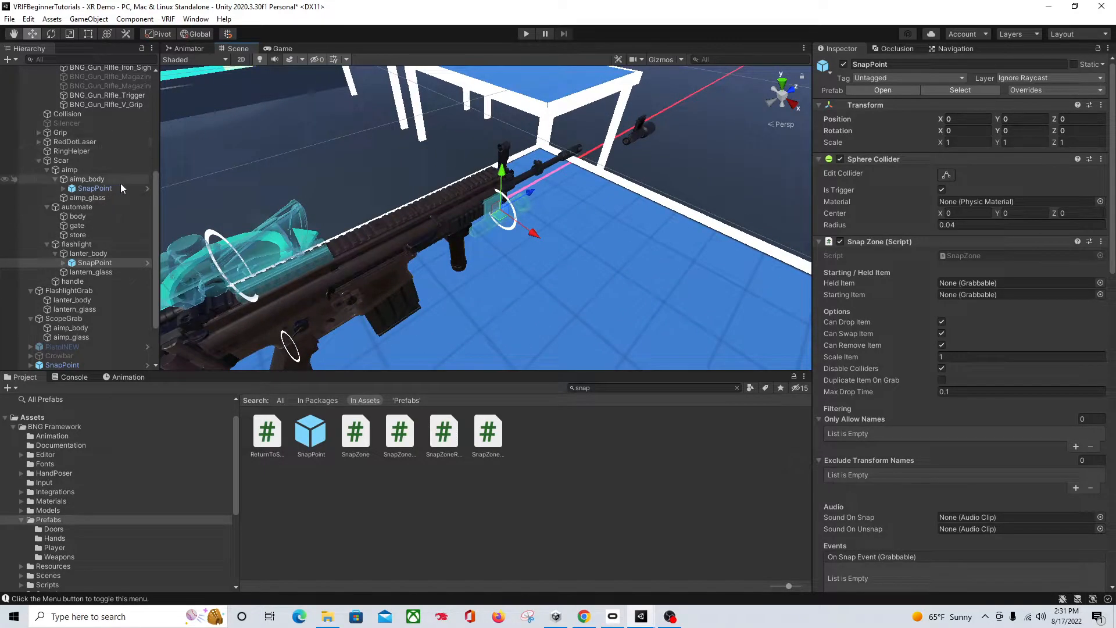
pyautogui.click(437, 226)
pyautogui.click(76, 225)
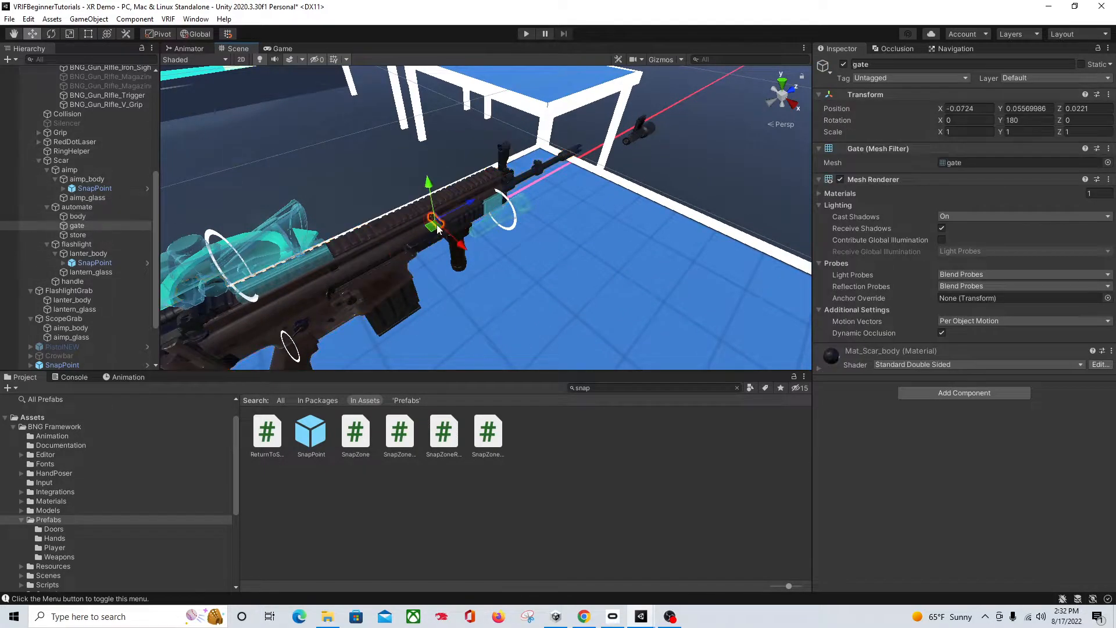
pyautogui.click(87, 234)
pyautogui.click(88, 228)
pyautogui.scroll(1, 85, 149)
pyautogui.scroll(4, 83, 149)
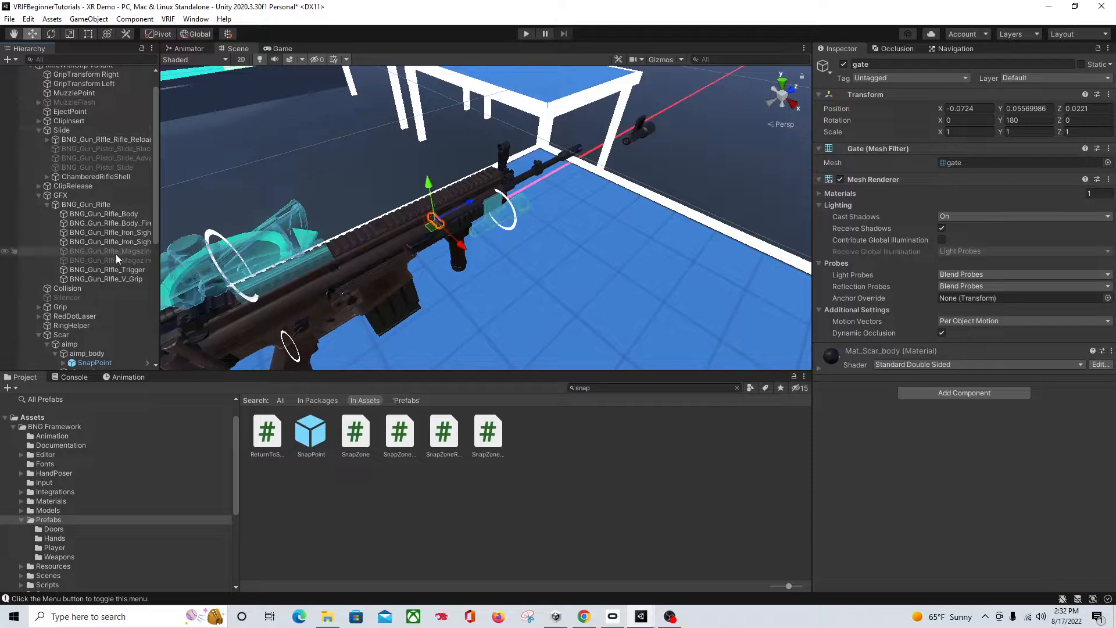
pyautogui.scroll(-1, 116, 253)
pyautogui.moveTo(94, 364); pyautogui.dragTo(131, 103)
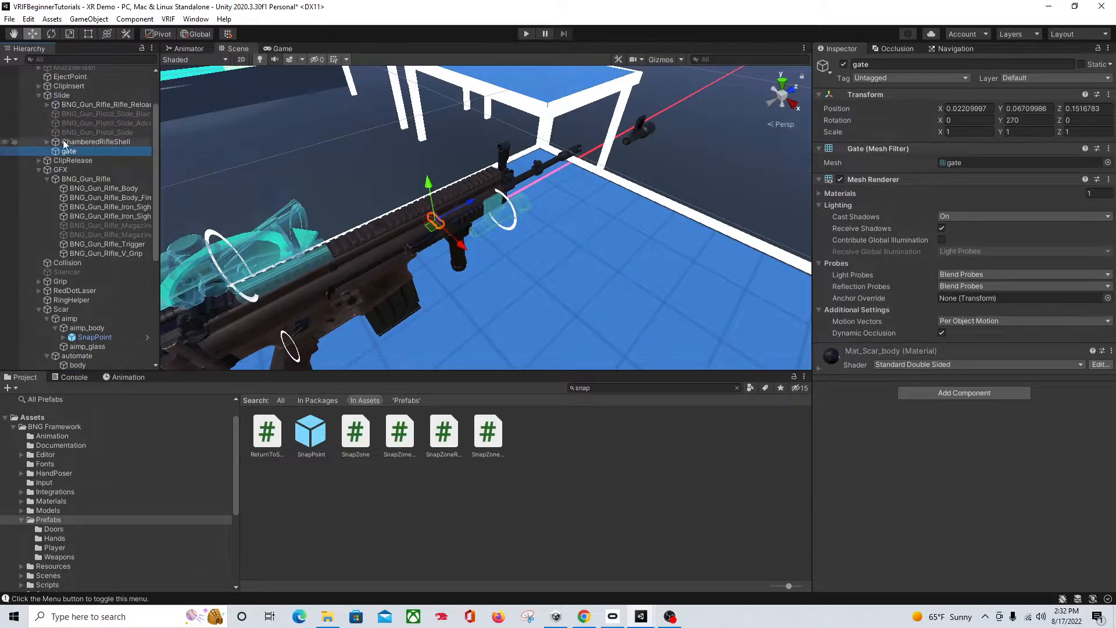
# - Disable the Mesh Renderers of the scope hologram parts aimp_body and aimp_glass on the Scar
pyautogui.scroll(-6, 357, 333)
pyautogui.moveTo(362, 313); pyautogui.dragTo(489, 291, button='right')
pyautogui.moveTo(418, 317); pyautogui.dragTo(544, 236, button='middle')
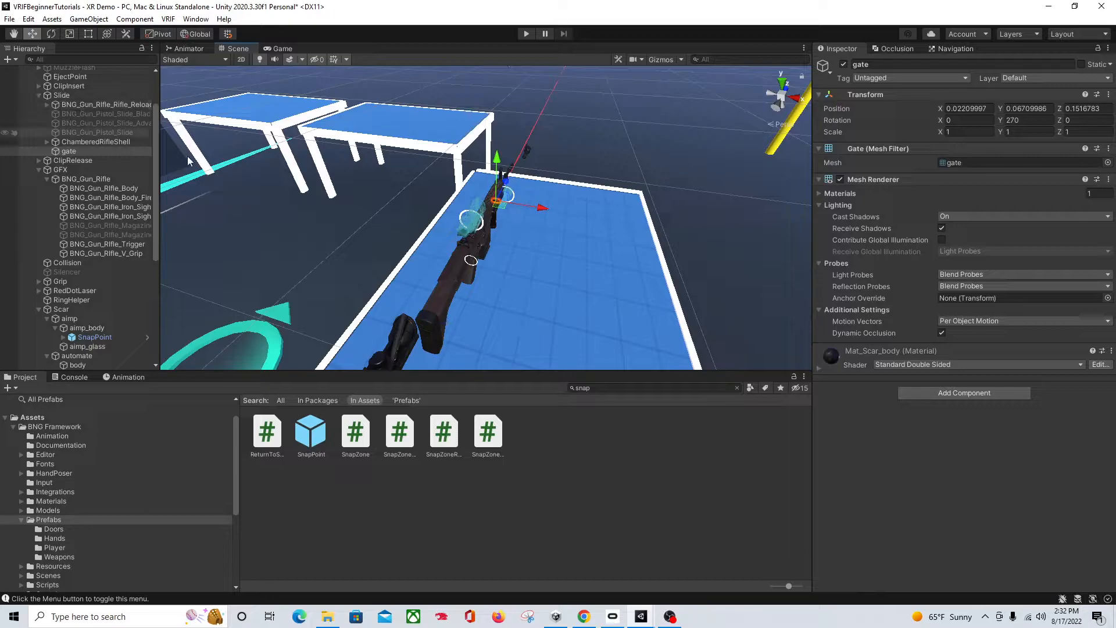
pyautogui.moveTo(487, 222); pyautogui.dragTo(674, 235, button='right')
pyautogui.scroll(3, 367, 291)
pyautogui.moveTo(366, 291); pyautogui.dragTo(634, 296, button='middle')
pyautogui.moveTo(397, 292); pyautogui.dragTo(574, 223, button='right')
pyautogui.click(535, 275)
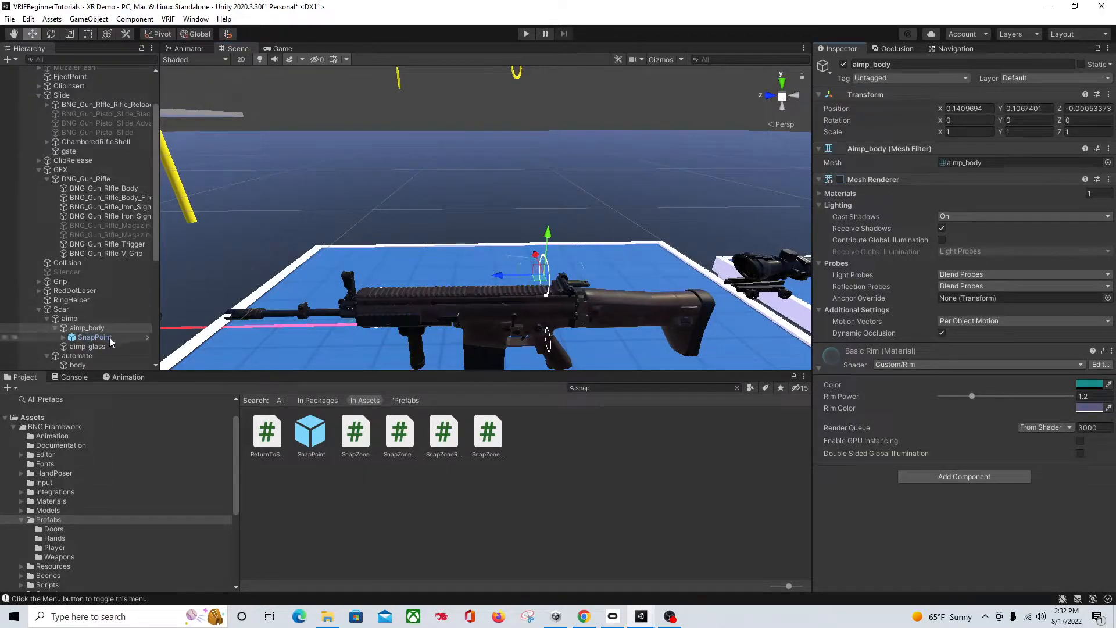
pyautogui.click(87, 346)
pyautogui.click(840, 180)
# - Disable the Mesh Renderers of the flashlight hologram parts lanter_body and lantern_glass on the Scar
pyautogui.moveTo(371, 364); pyautogui.dragTo(446, 281, button='middle')
pyautogui.scroll(-1, 63, 319)
pyautogui.scroll(-1, 63, 319)
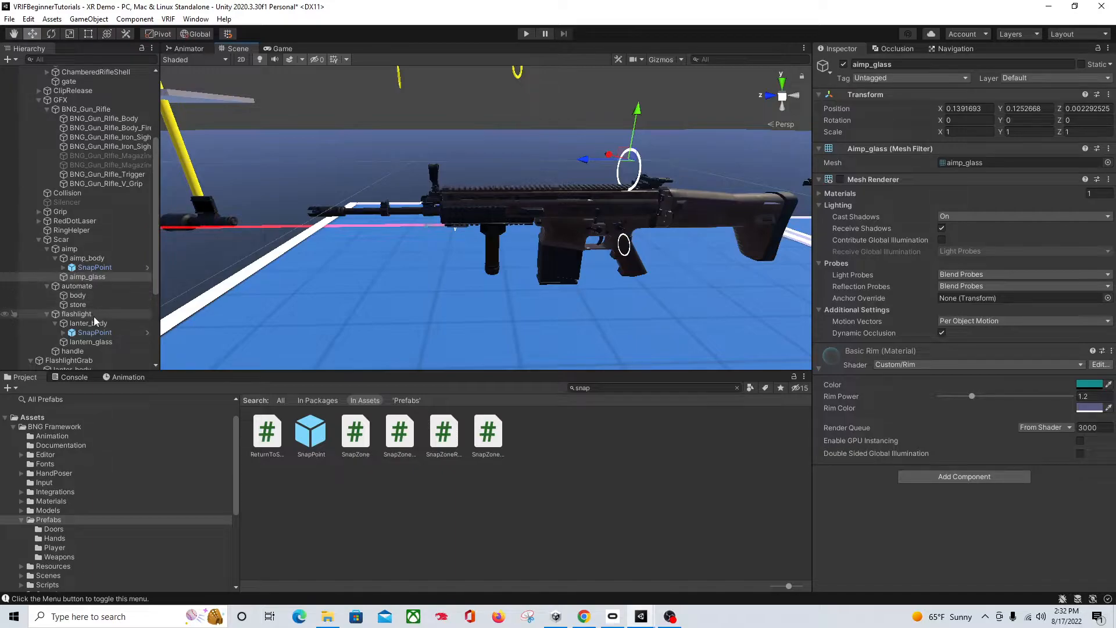
pyautogui.click(89, 324)
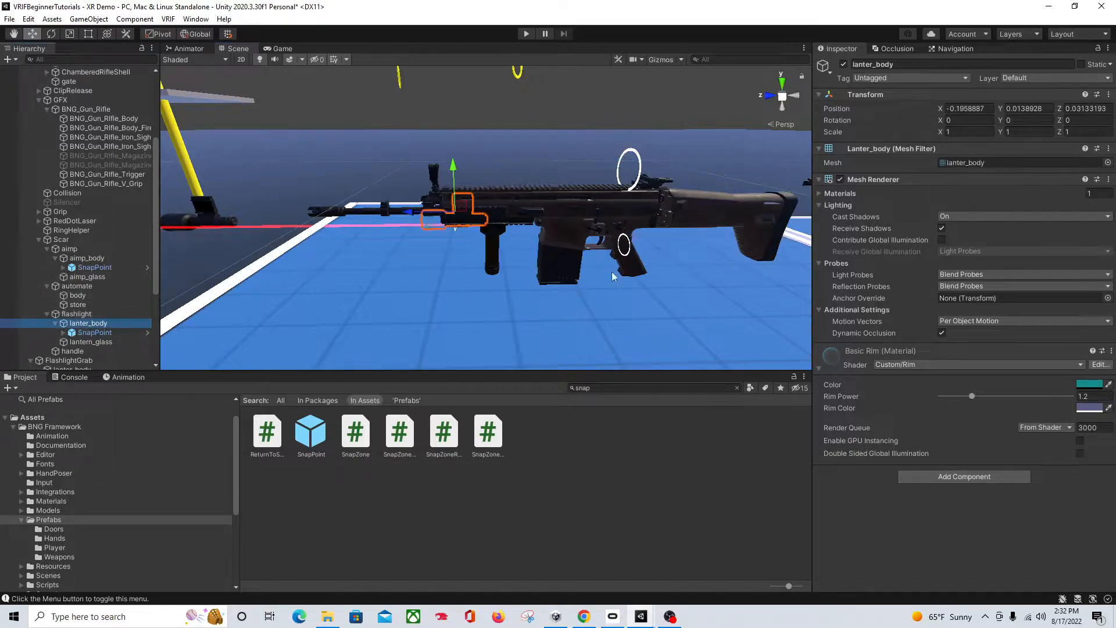
pyautogui.click(841, 180)
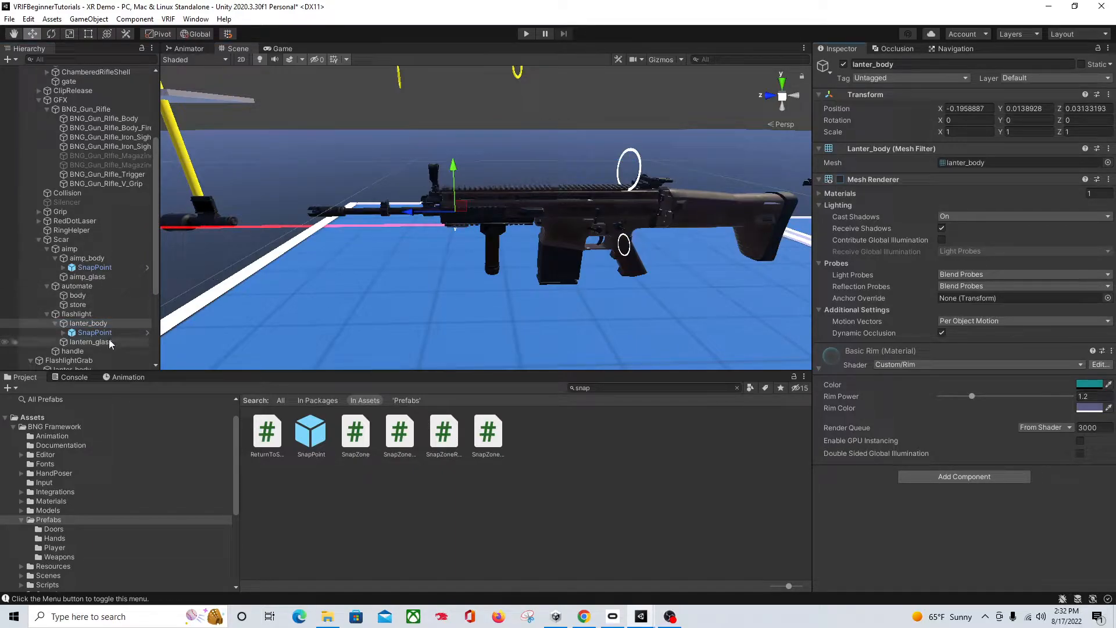
pyautogui.click(90, 342)
pyautogui.click(840, 180)
# - Deactivate the Ring object inside the SnapPoint of the Scar's aimp_body
pyautogui.keyDown('alt'); pyautogui.moveTo(704, 274); pyautogui.dragTo(527, 313); pyautogui.keyUp('alt')
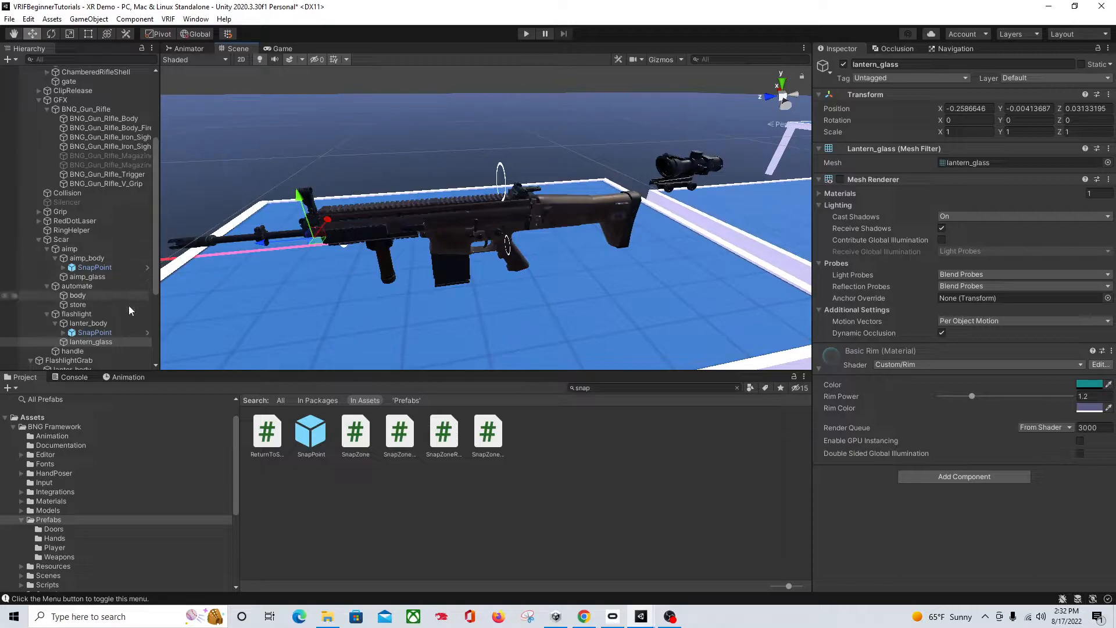
pyautogui.click(111, 266)
pyautogui.click(64, 267)
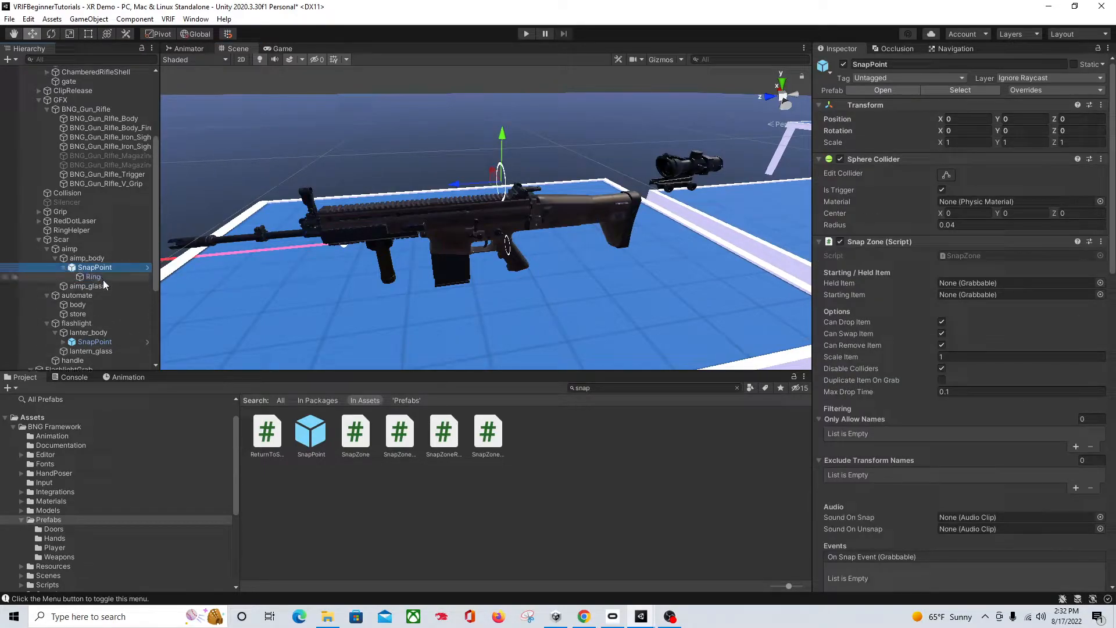
pyautogui.click(92, 277)
pyautogui.click(844, 64)
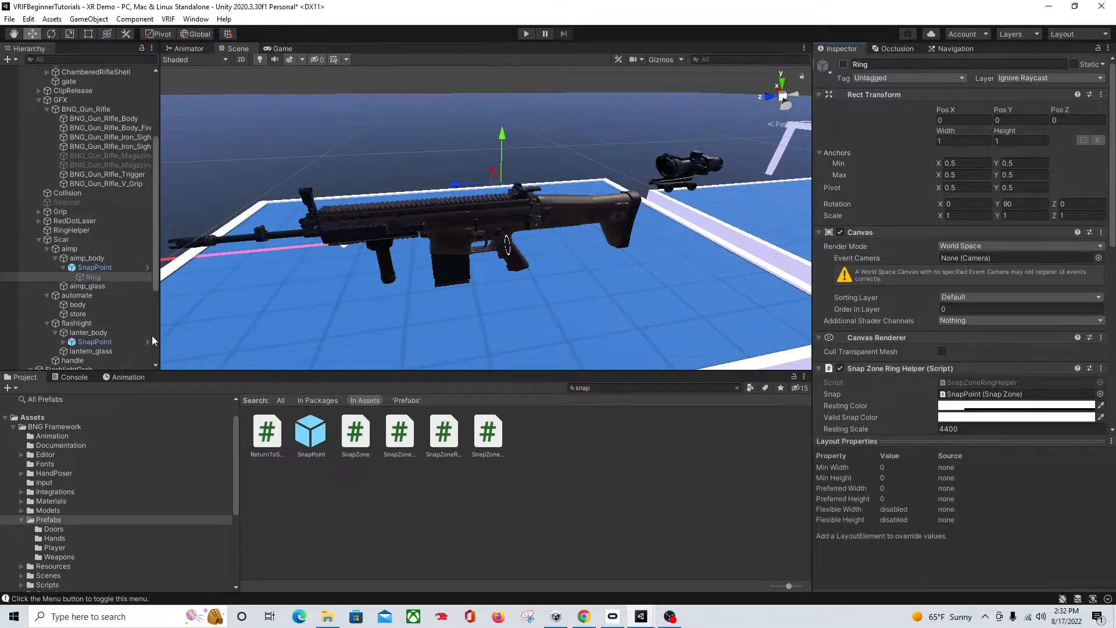
# - Deactivate the Ring object inside the SnapPoint of the Scar's lanter_body
pyautogui.click(117, 341)
pyautogui.click(60, 342)
pyautogui.click(92, 351)
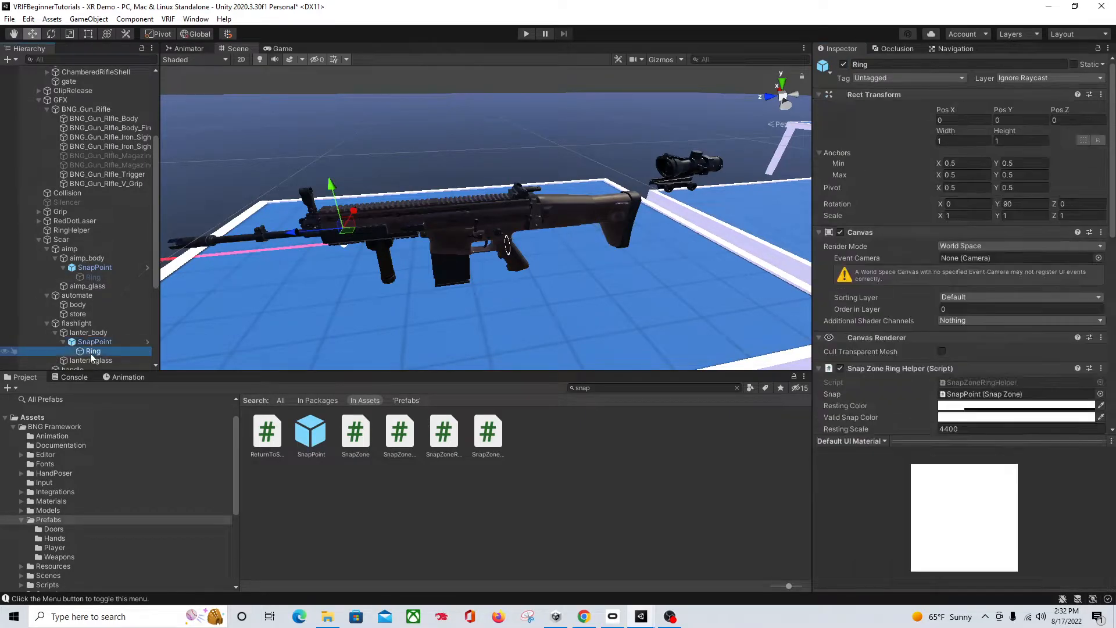
pyautogui.click(844, 64)
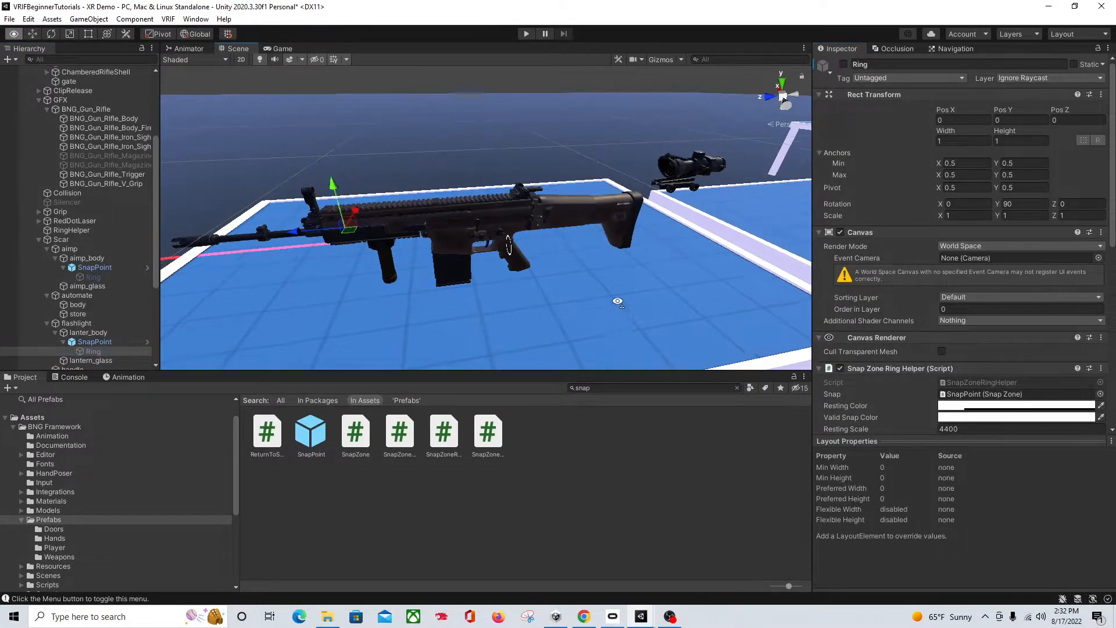
# - Add a Grabbable Unity Events component to the ScopeGrab object
pyautogui.keyDown('alt'); pyautogui.moveTo(624, 307); pyautogui.dragTo(603, 267); pyautogui.keyUp('alt')
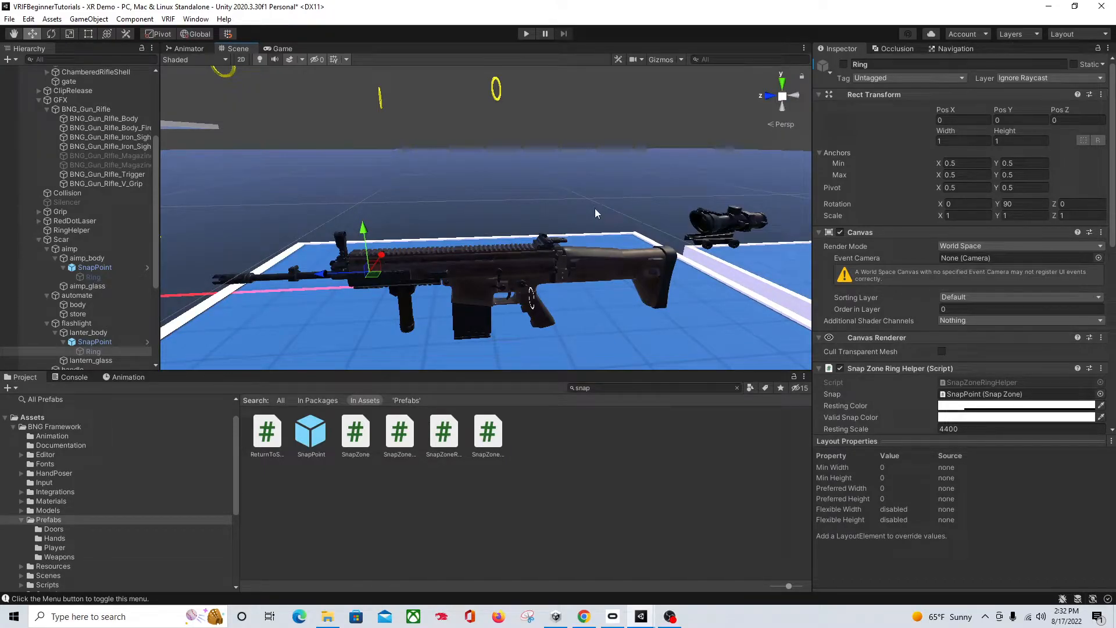
pyautogui.click(692, 235)
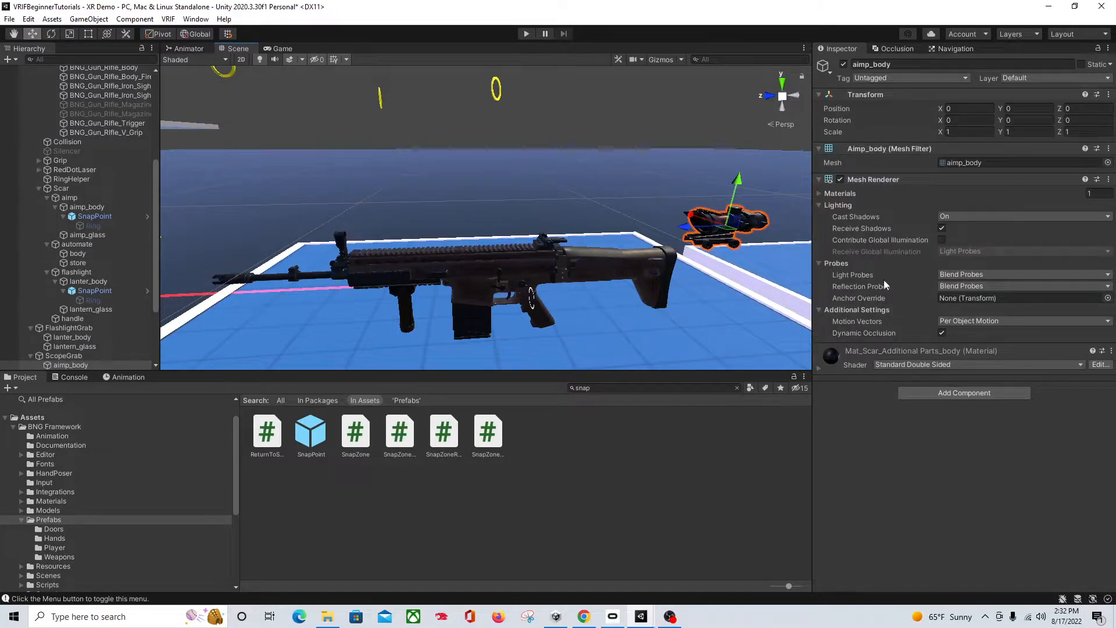
pyautogui.click(93, 356)
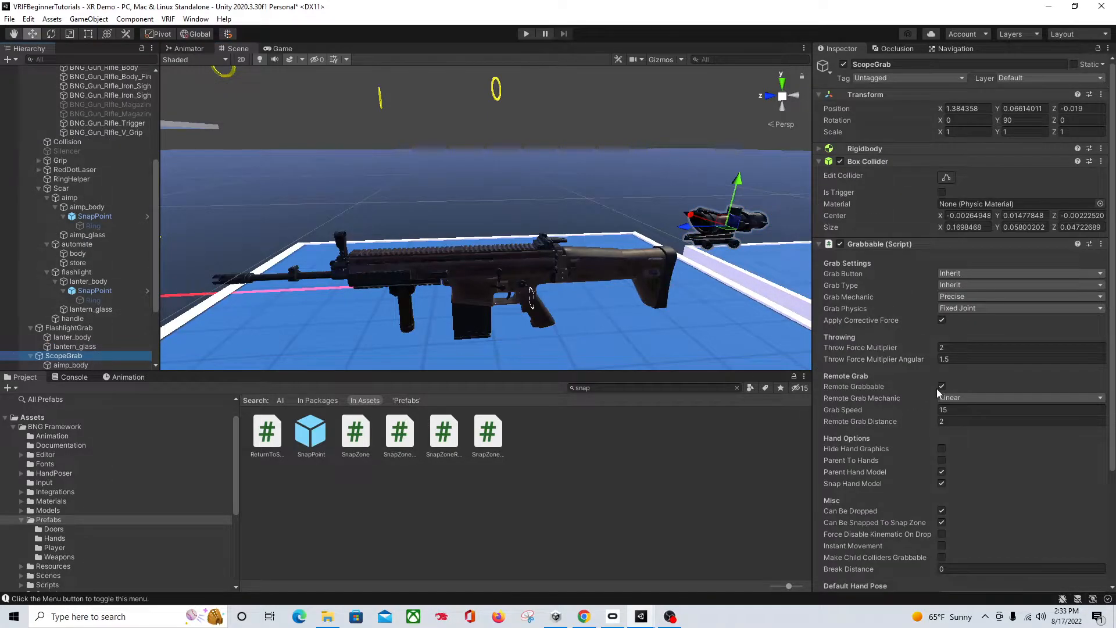
pyautogui.scroll(-5, 937, 395)
pyautogui.click(961, 579)
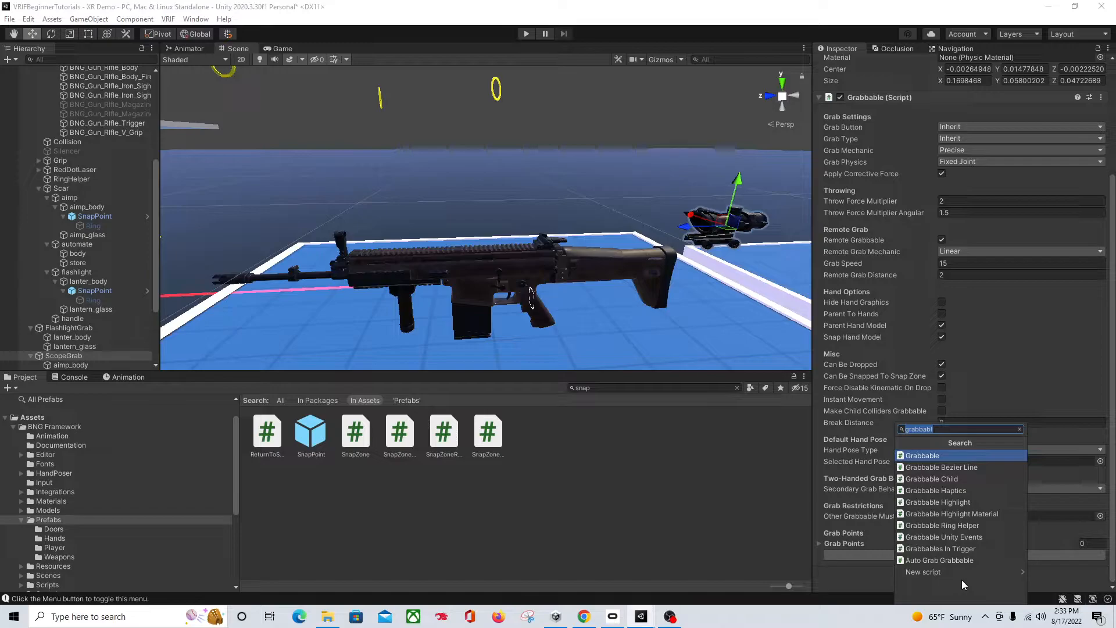
pyautogui.write('unity')
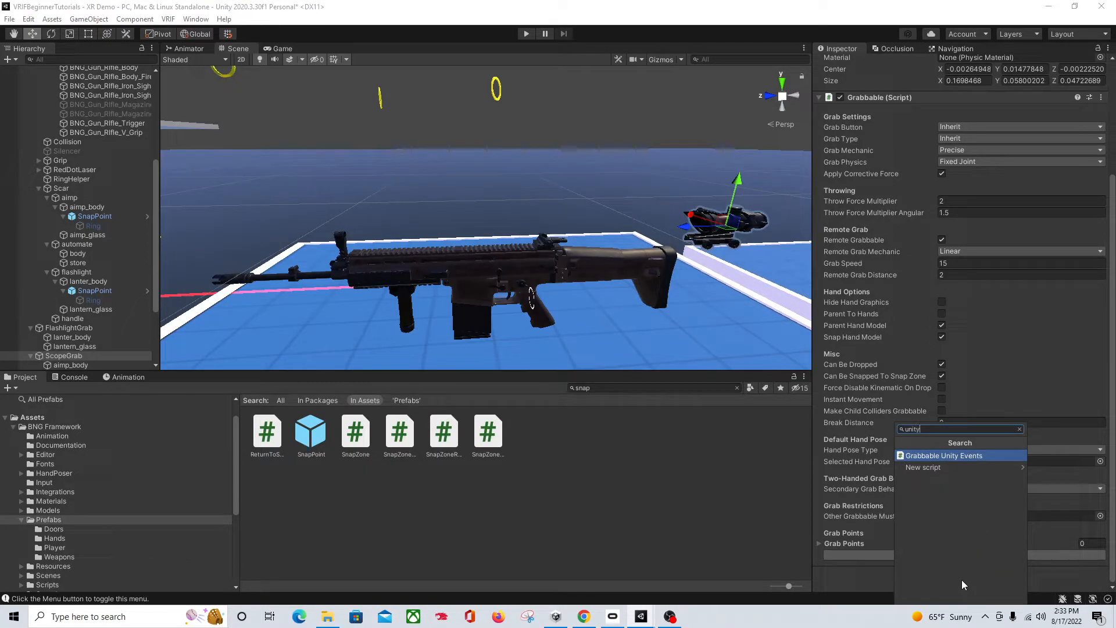
pyautogui.click(972, 456)
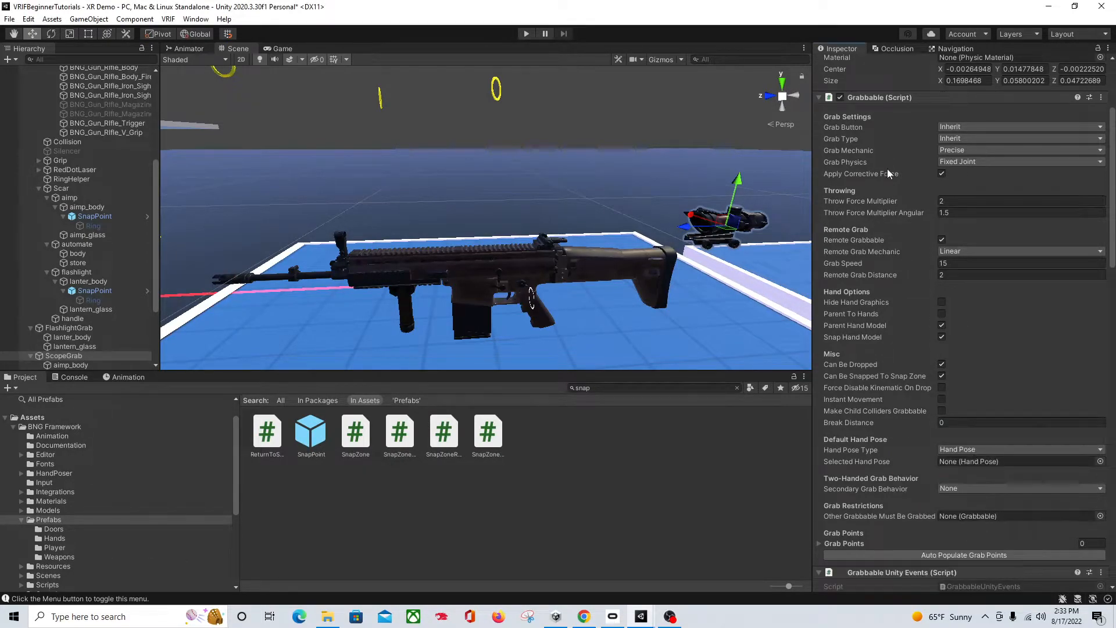
# - Add an entry to ScopeGrab's On Grab and On Release events and assign the Scar's aimp_body to both
pyautogui.scroll(-6, 901, 183)
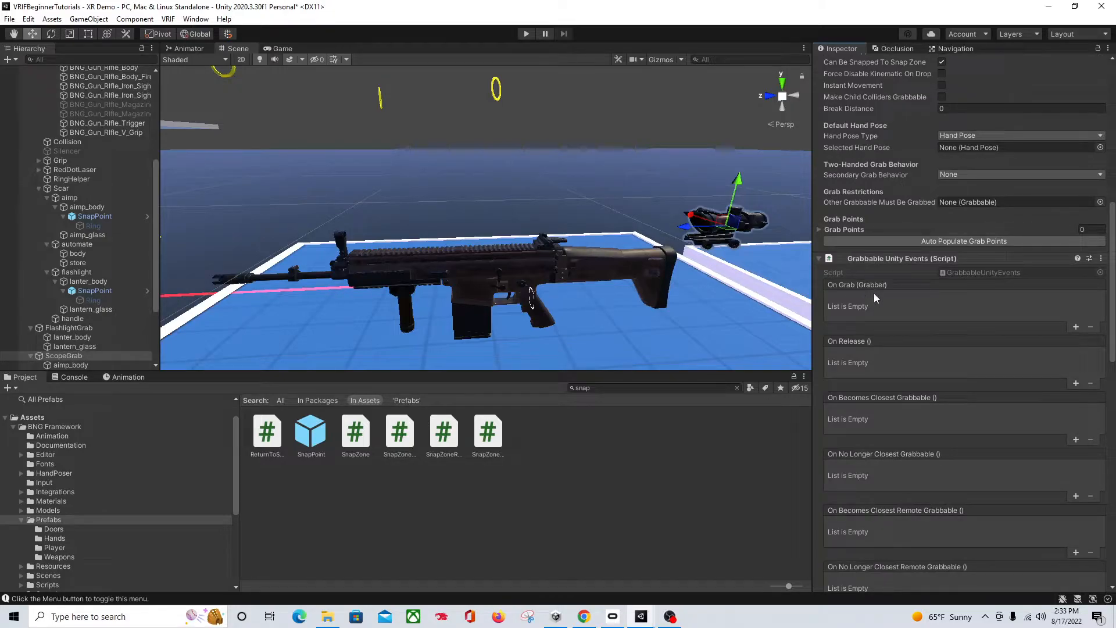
pyautogui.click(1075, 328)
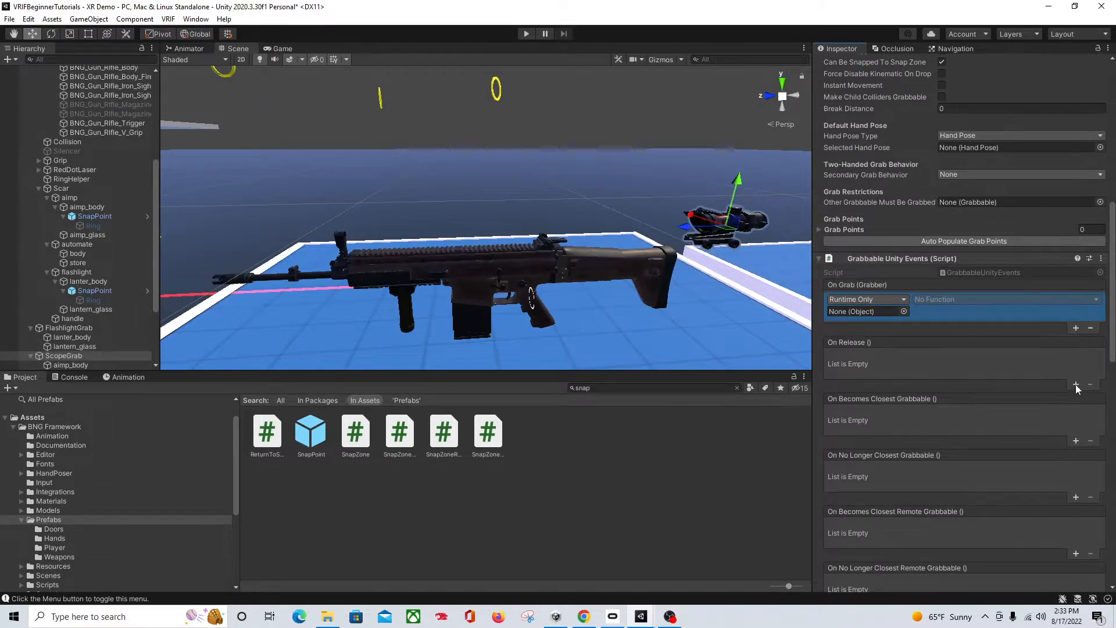
pyautogui.click(1075, 385)
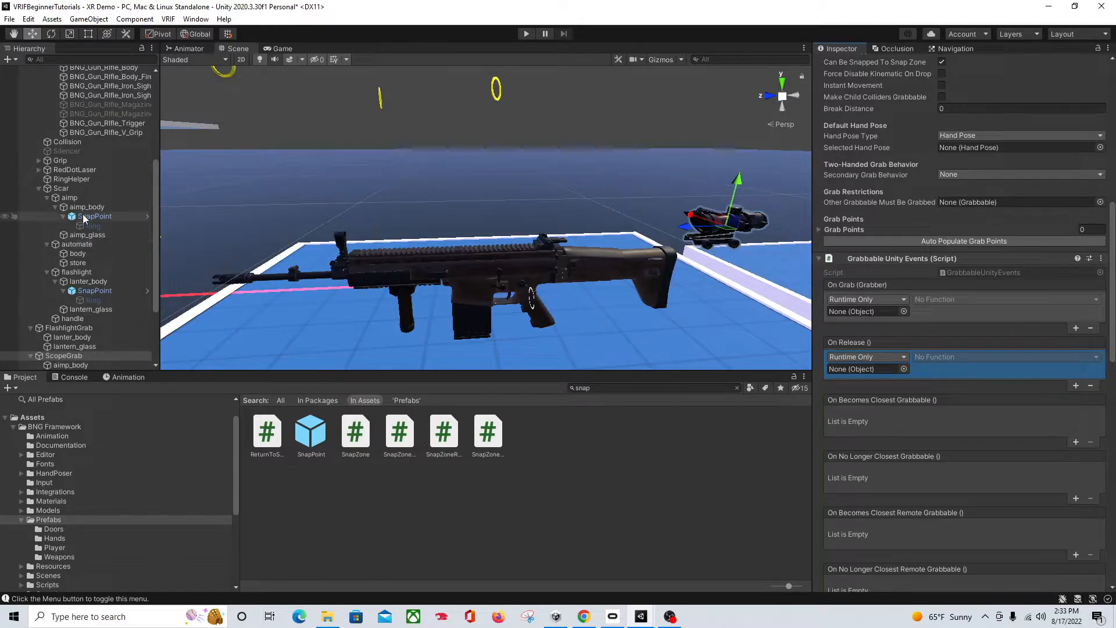
pyautogui.scroll(-3, 59, 299)
pyautogui.scroll(3, 94, 295)
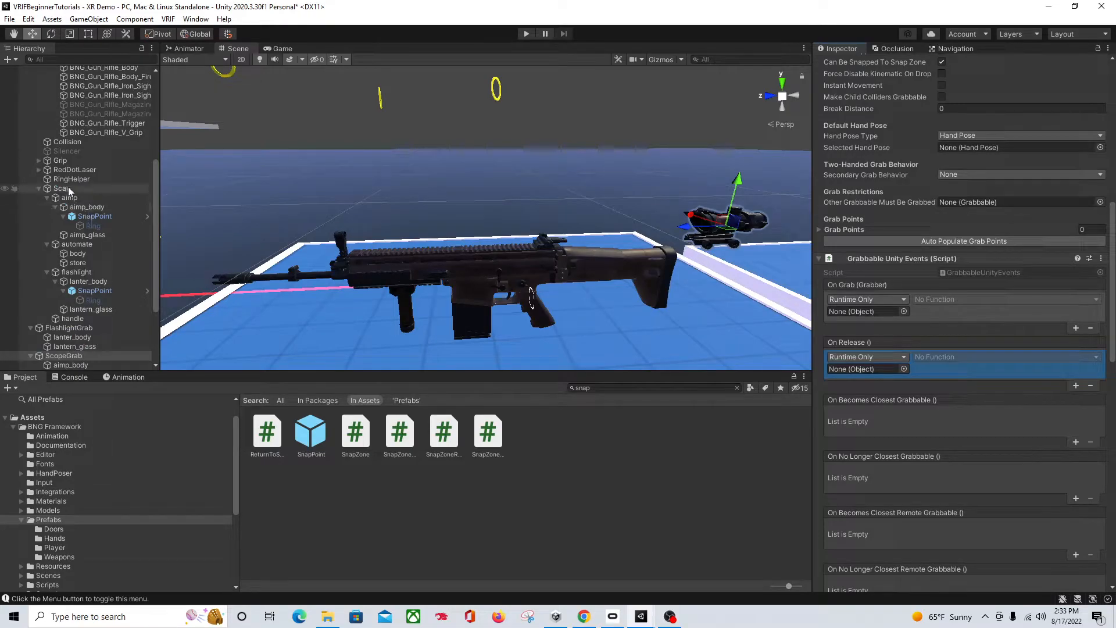
pyautogui.moveTo(101, 211); pyautogui.dragTo(861, 314)
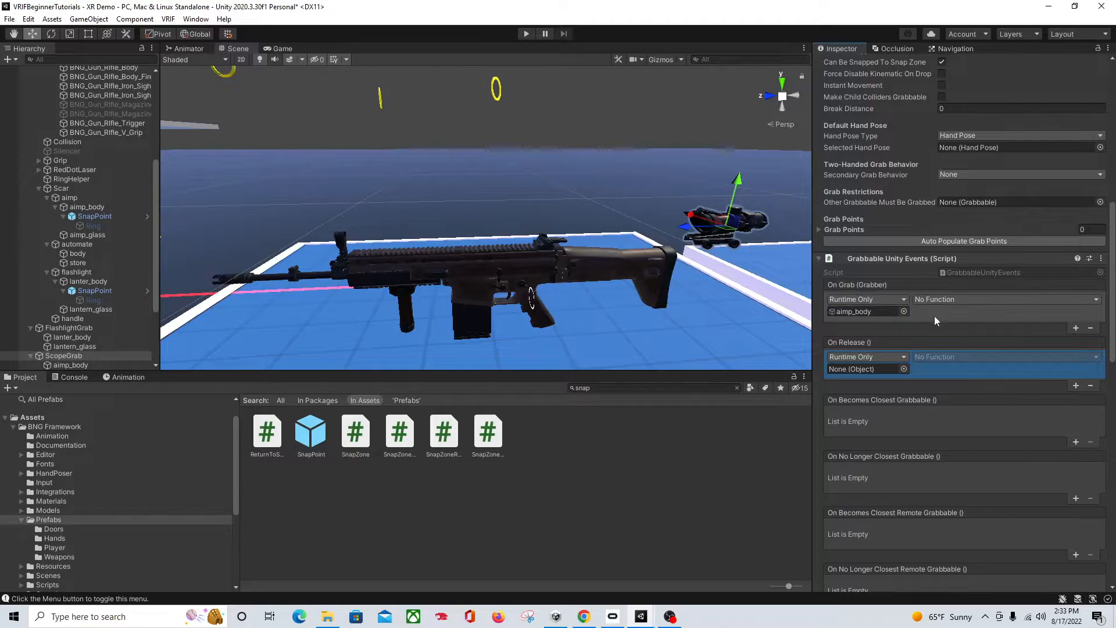
pyautogui.moveTo(87, 207); pyautogui.dragTo(868, 369)
# - Add a second entry to ScopeGrab's On Grab and On Release events and assign the Scar's aimp_glass to the On Grab one
pyautogui.click(1077, 329)
pyautogui.click(1076, 415)
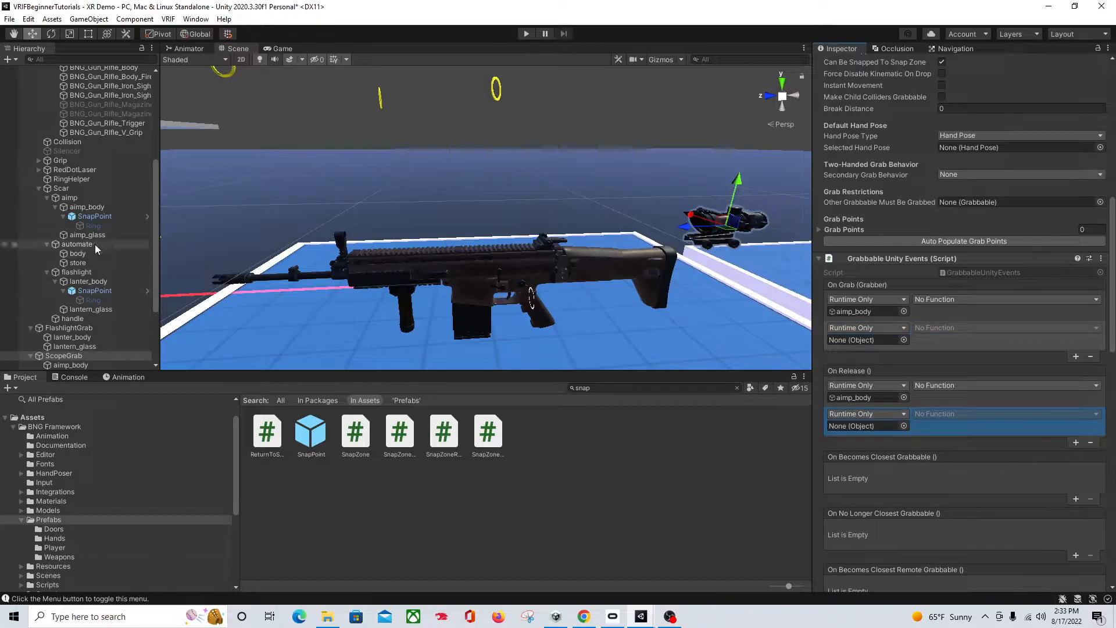
pyautogui.moveTo(102, 236); pyautogui.dragTo(866, 340)
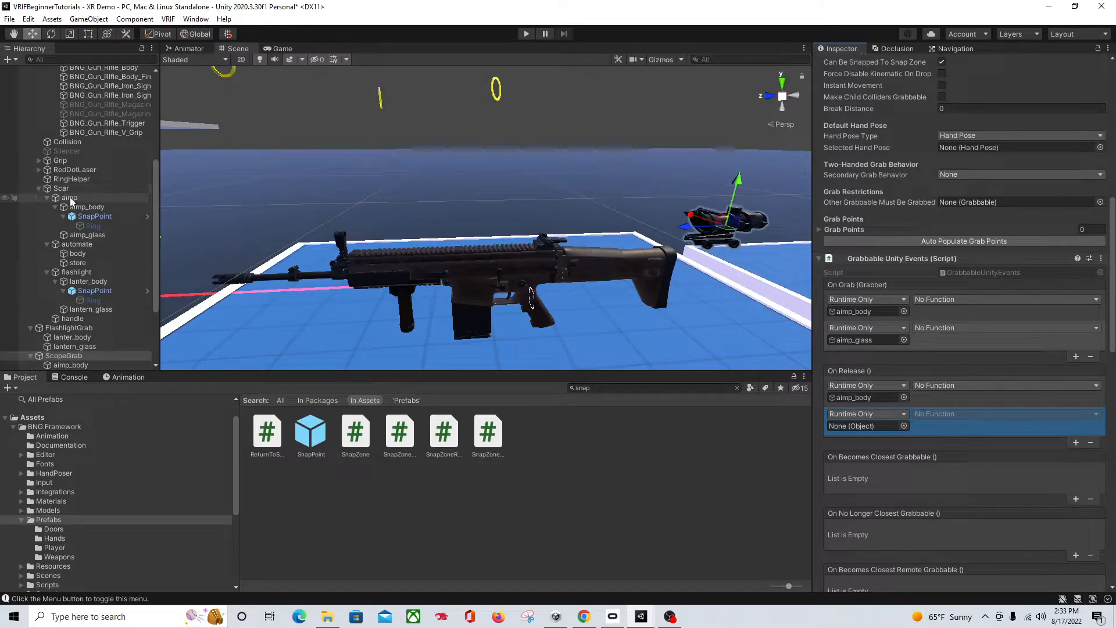
pyautogui.click(70, 199)
pyautogui.click(79, 208)
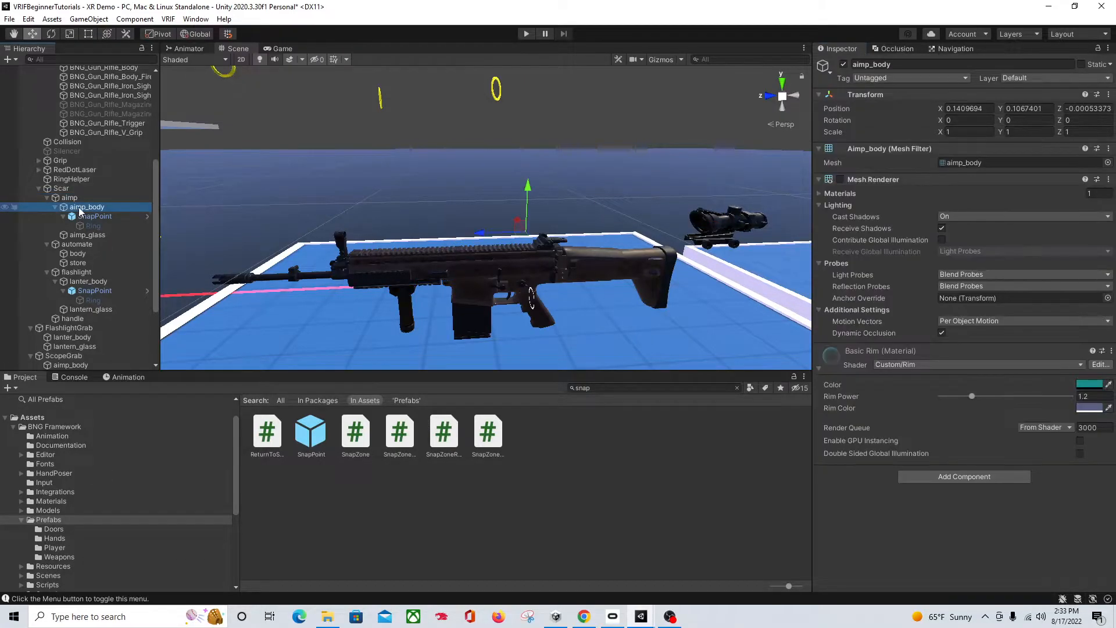
pyautogui.click(87, 235)
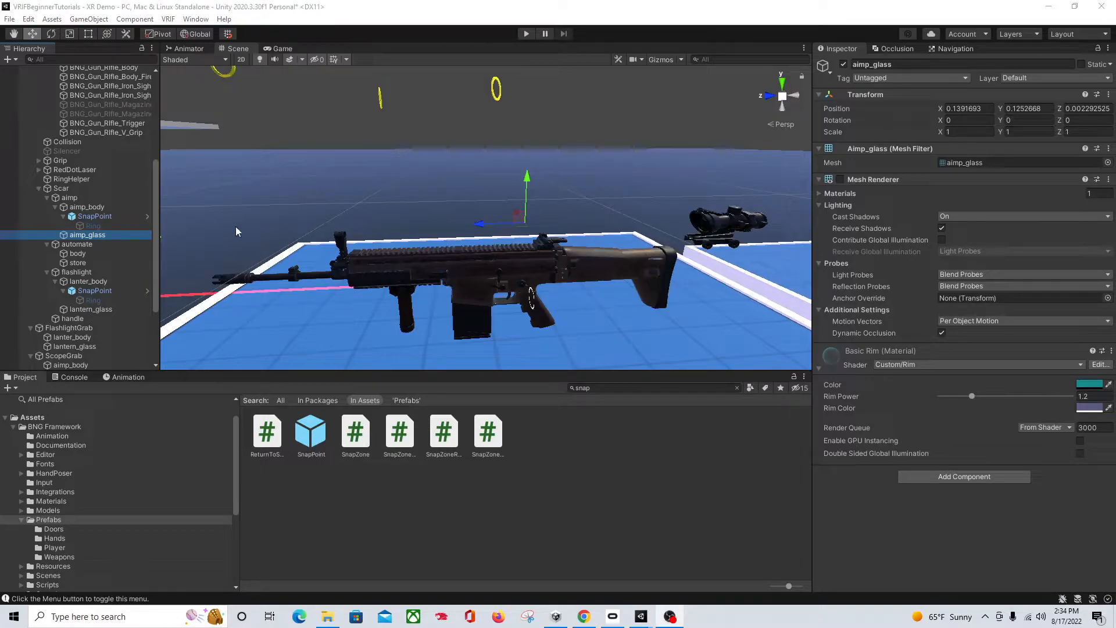
pyautogui.scroll(5, 99, 236)
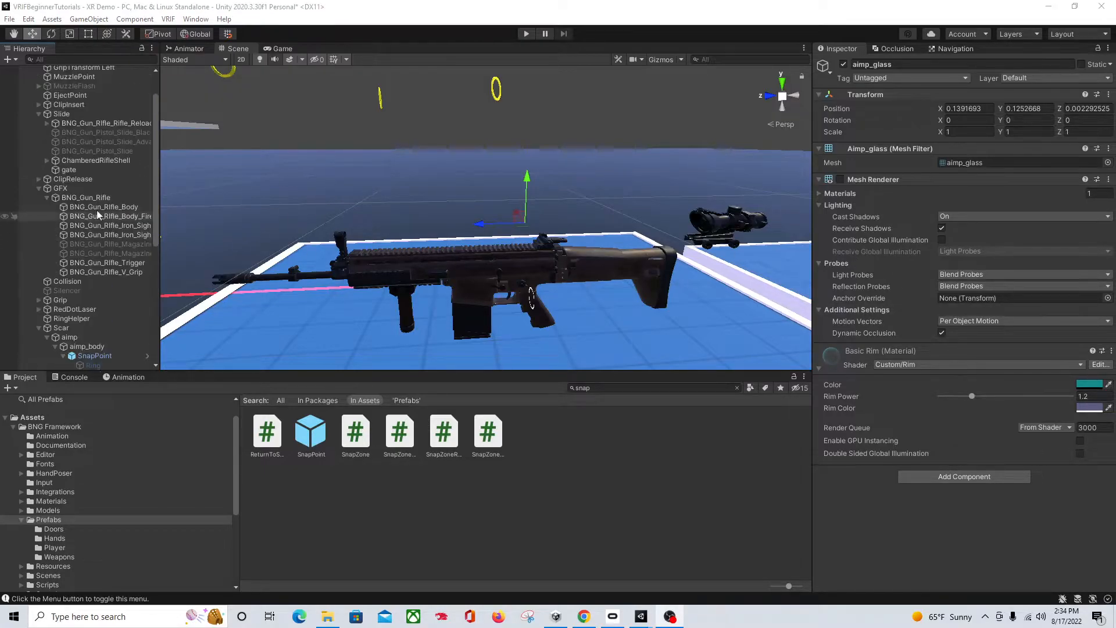
pyautogui.scroll(1, 92, 192)
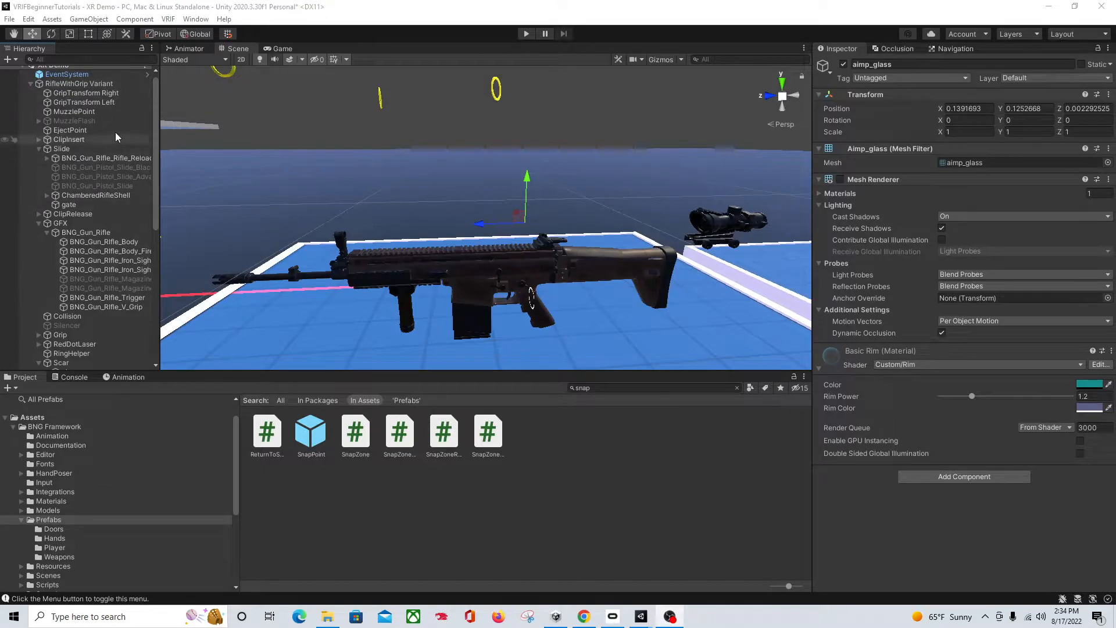
# - Assign the Scar's aimp_glass to the empty second On Release entry of ScopeGrab's Grabbable Unity Events
pyautogui.click(714, 226)
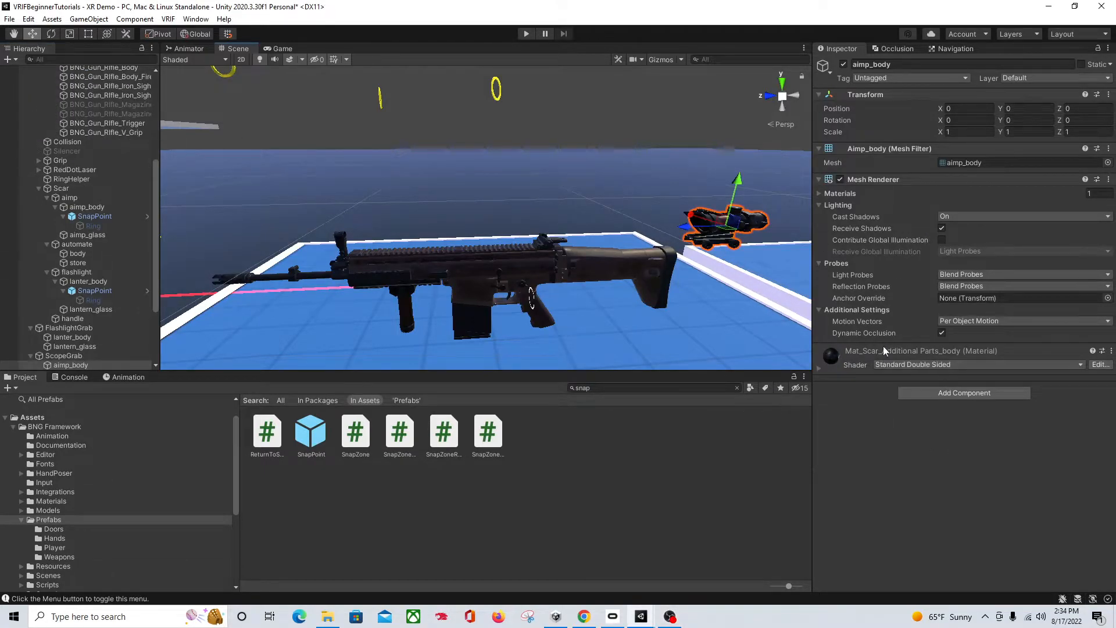
pyautogui.click(95, 356)
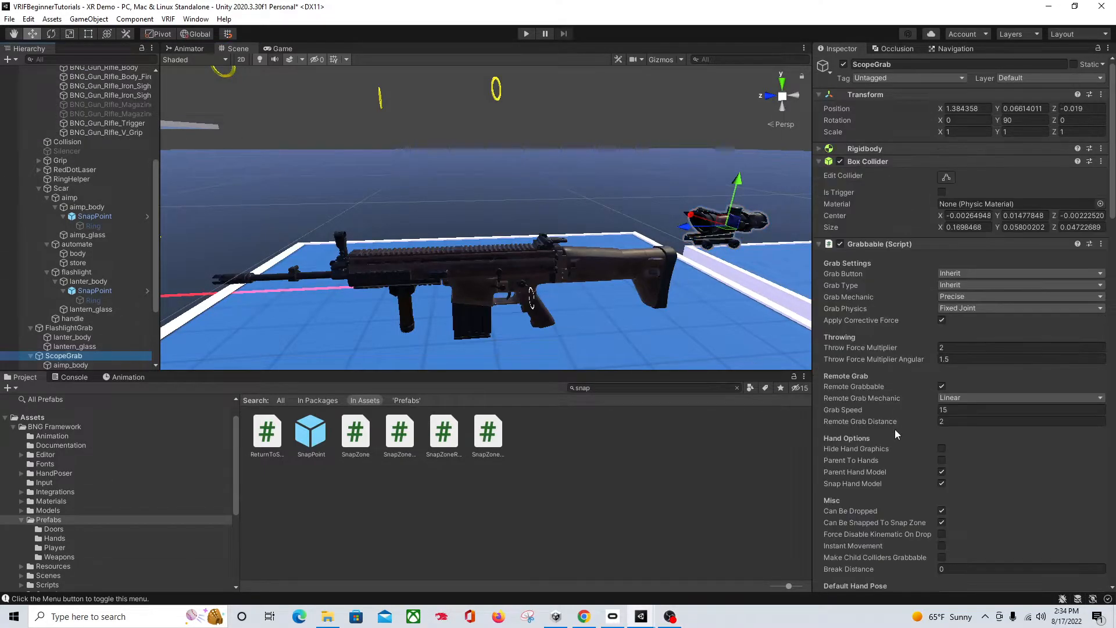
pyautogui.scroll(-10, 896, 434)
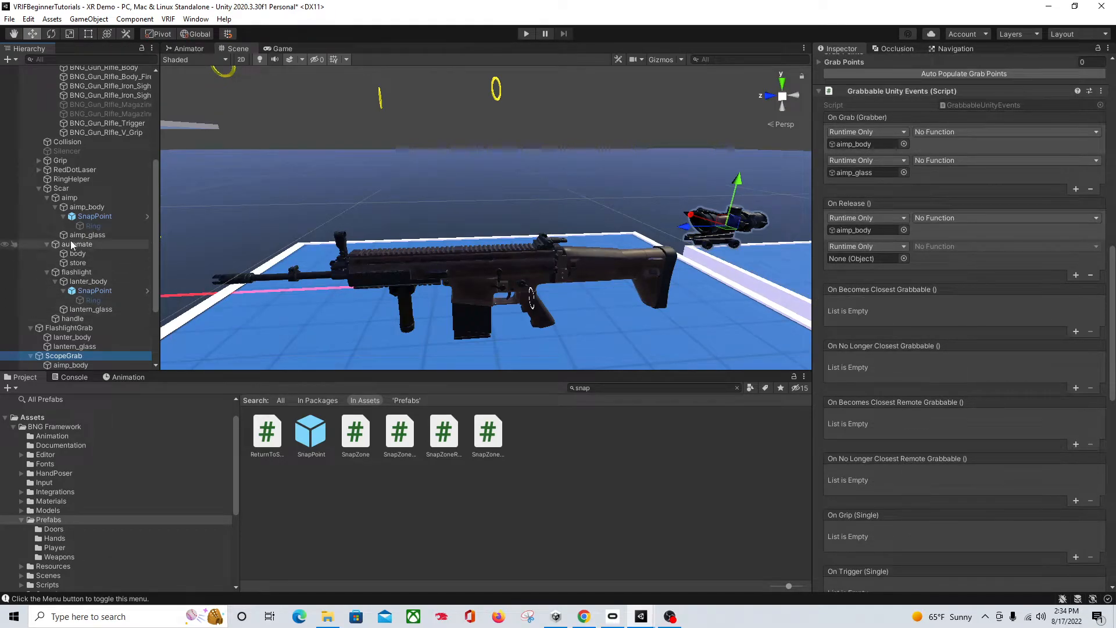
pyautogui.moveTo(87, 235); pyautogui.dragTo(881, 258)
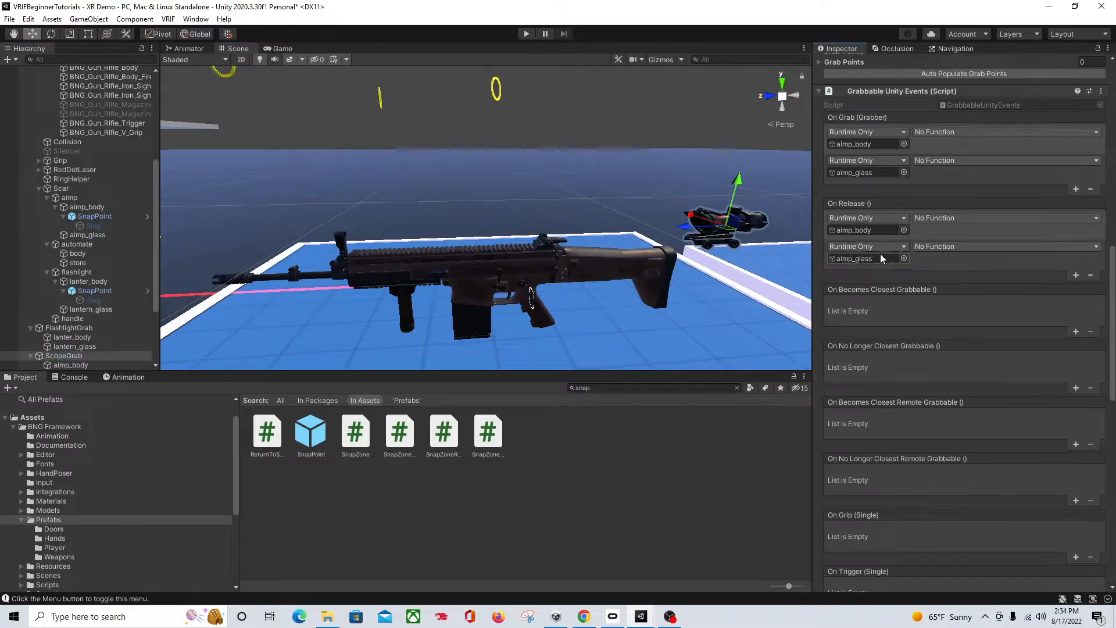
# - Set both On Grab entries, aimp_body and aimp_glass, to MeshRenderer.enabled with the value checked
pyautogui.click(980, 132)
pyautogui.moveTo(954, 203)
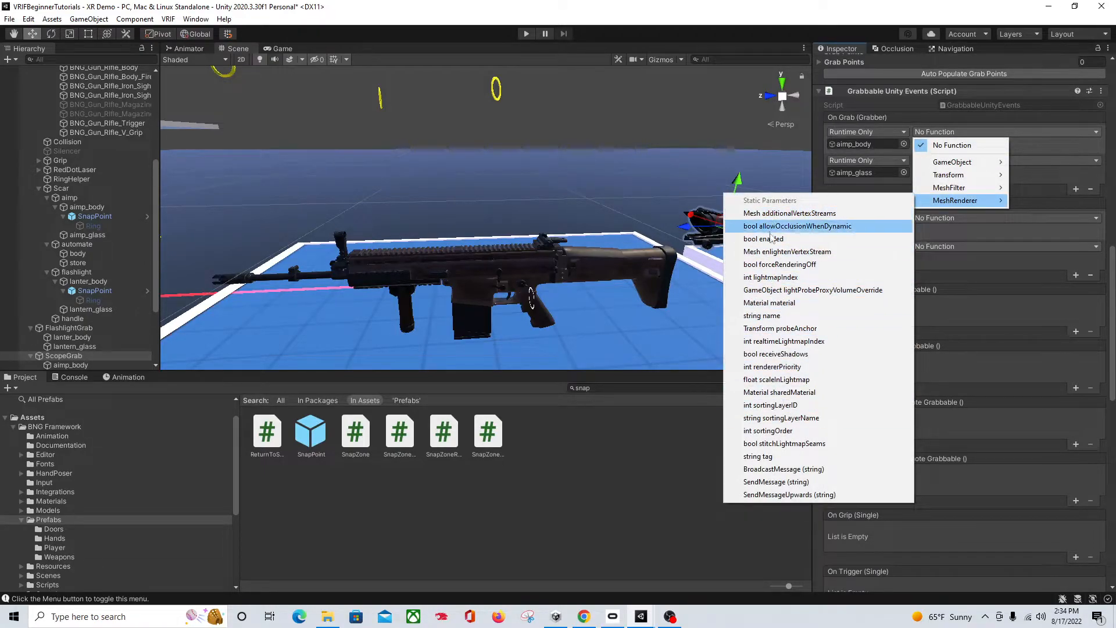
pyautogui.click(772, 238)
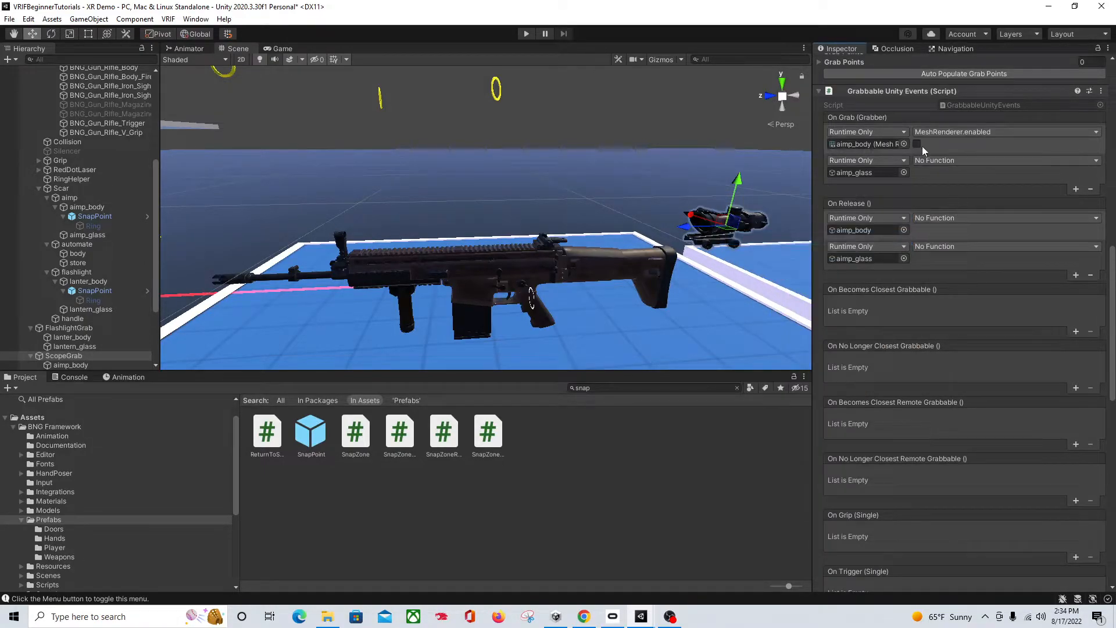
pyautogui.click(979, 161)
pyautogui.moveTo(957, 229)
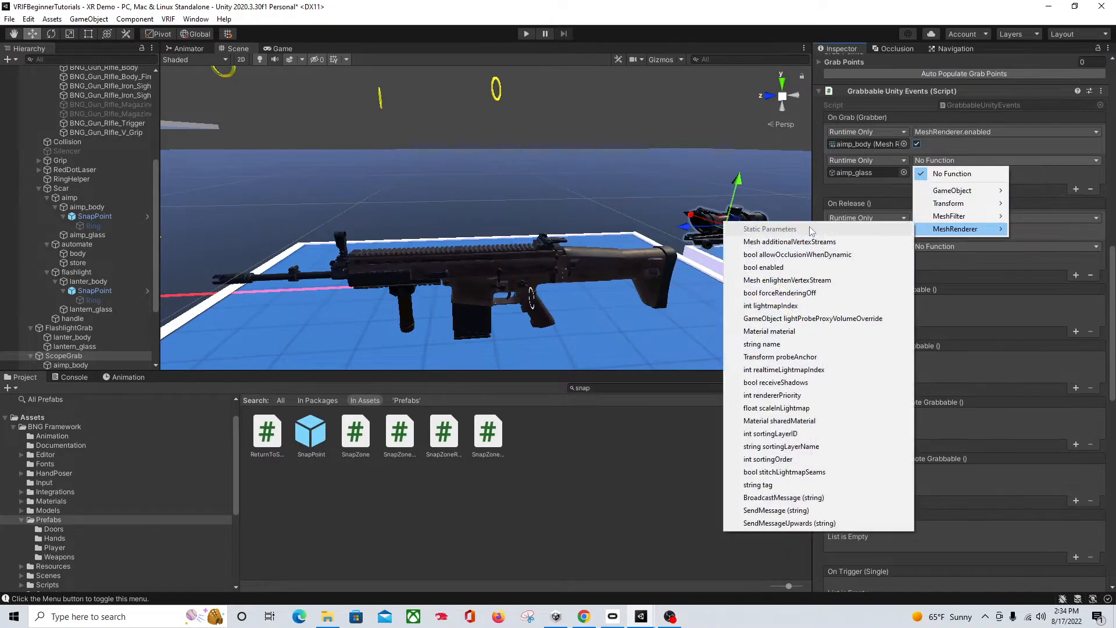
pyautogui.click(763, 267)
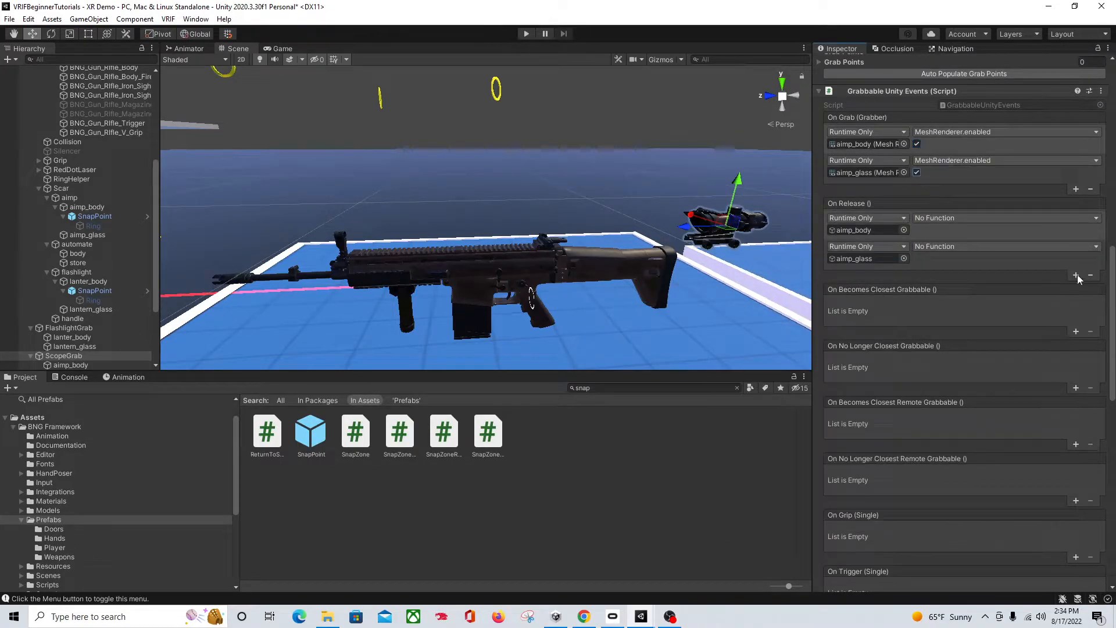
# - Set both On Release entries, aimp_body and aimp_glass, to MeshRenderer.enabled with the value unchecked
pyautogui.click(991, 224)
pyautogui.moveTo(956, 286)
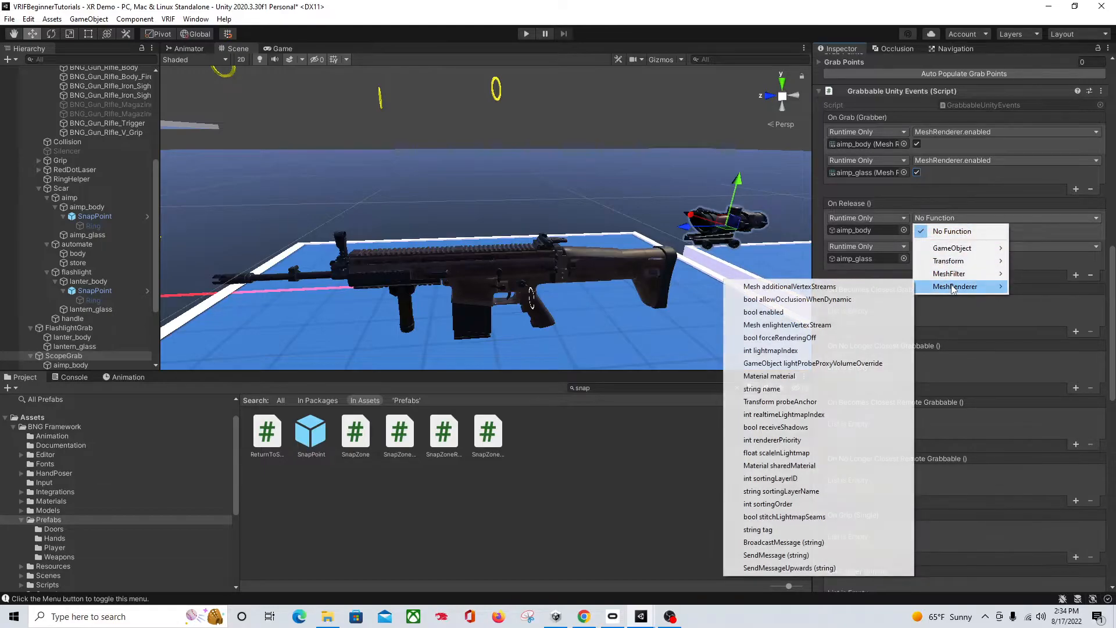
pyautogui.click(764, 312)
pyautogui.click(960, 248)
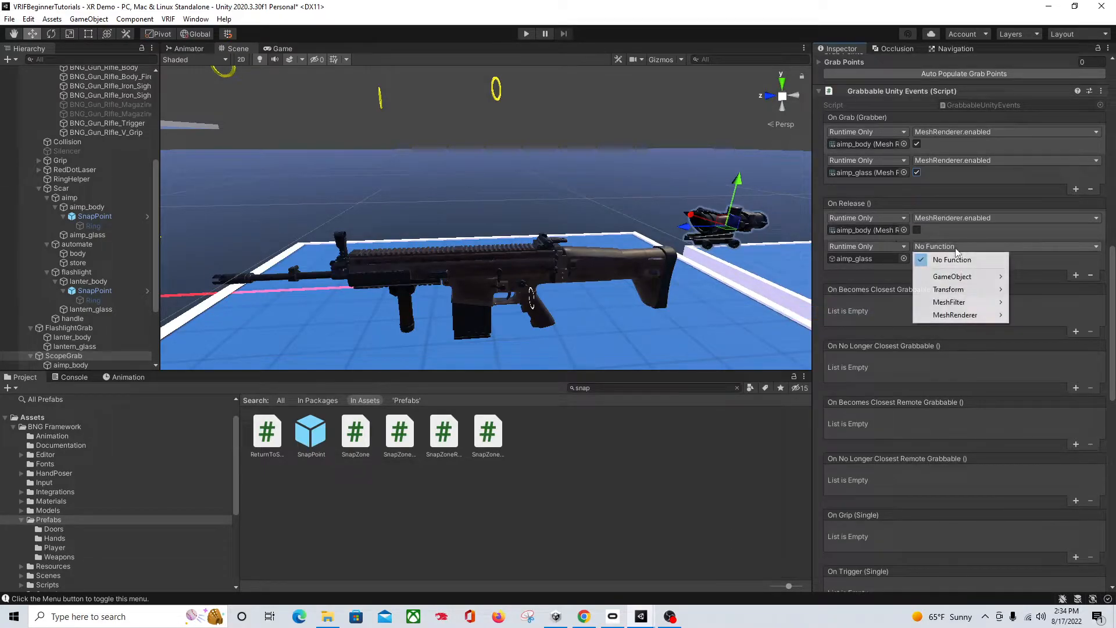
pyautogui.moveTo(950, 315)
pyautogui.click(832, 340)
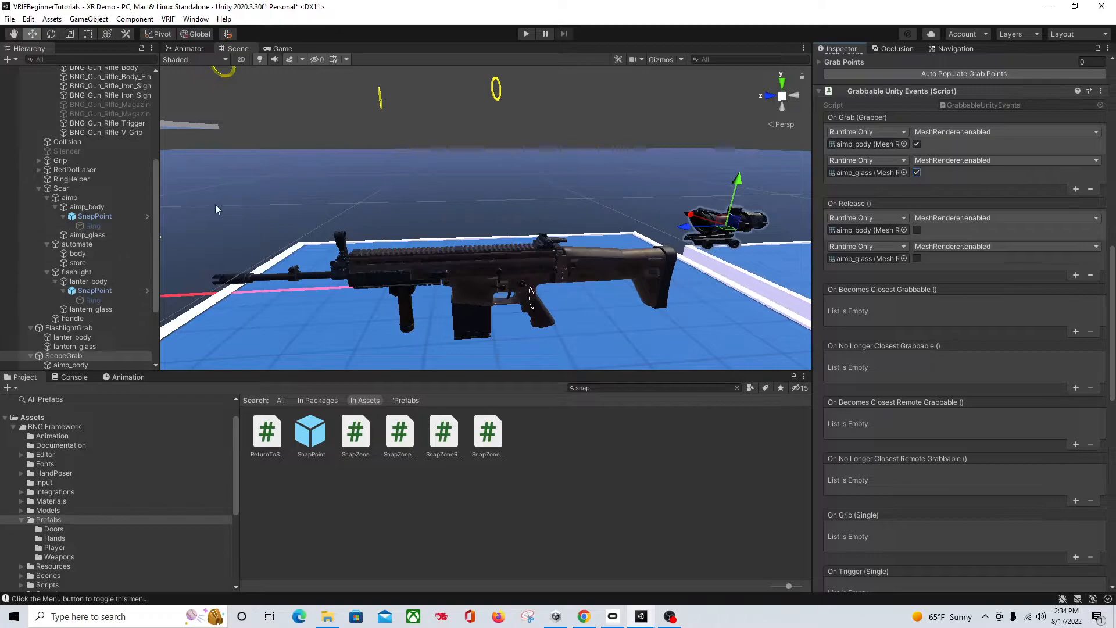
# - Add a Grabbable Unity Events component to the FlashlightGrab object
pyautogui.moveTo(273, 230); pyautogui.dragTo(241, 232, button='right')
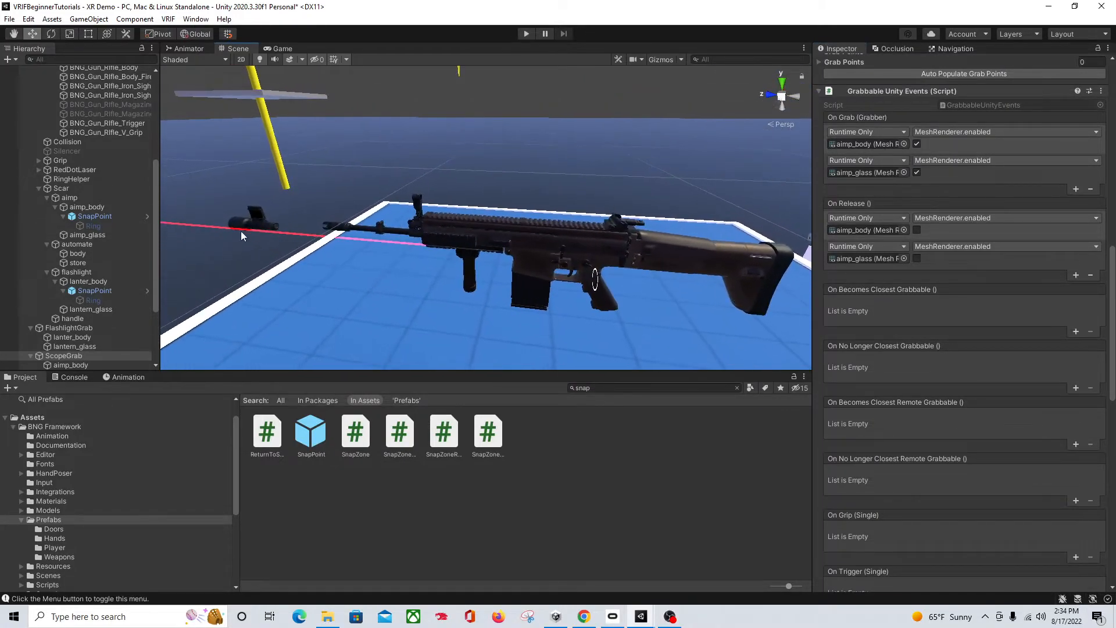
pyautogui.click(256, 230)
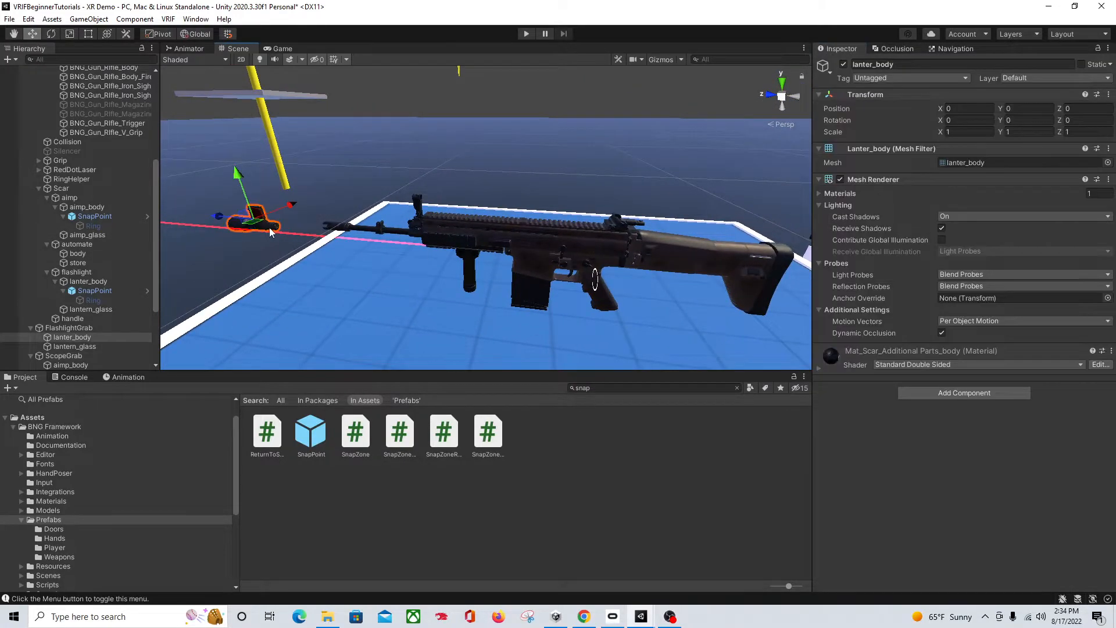
pyautogui.click(68, 328)
pyautogui.scroll(-3, 894, 442)
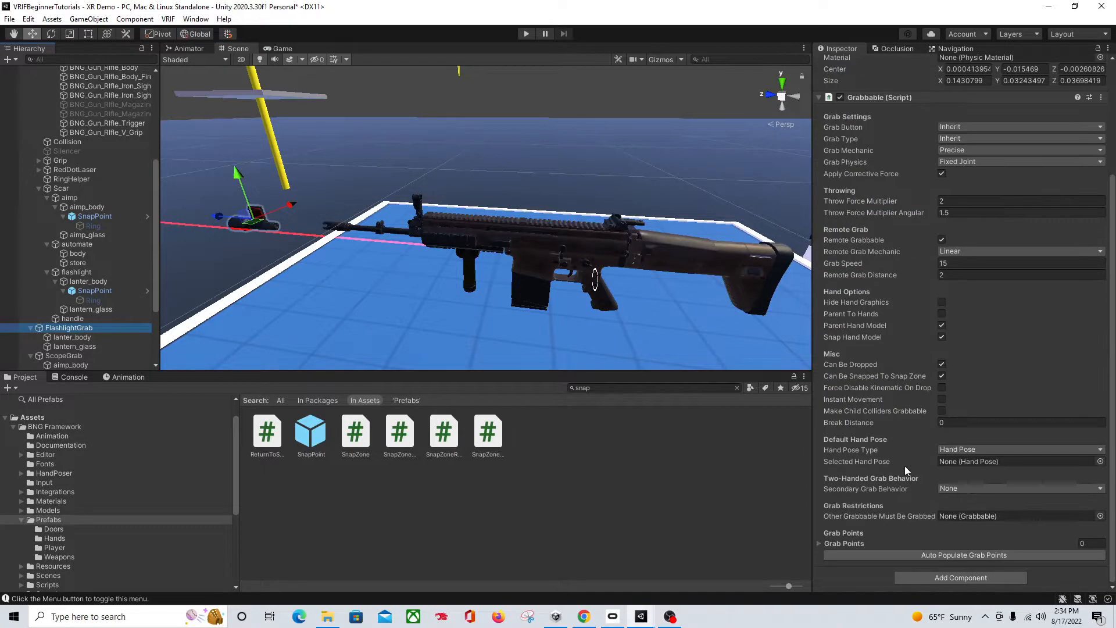
pyautogui.click(958, 576)
pyautogui.click(938, 455)
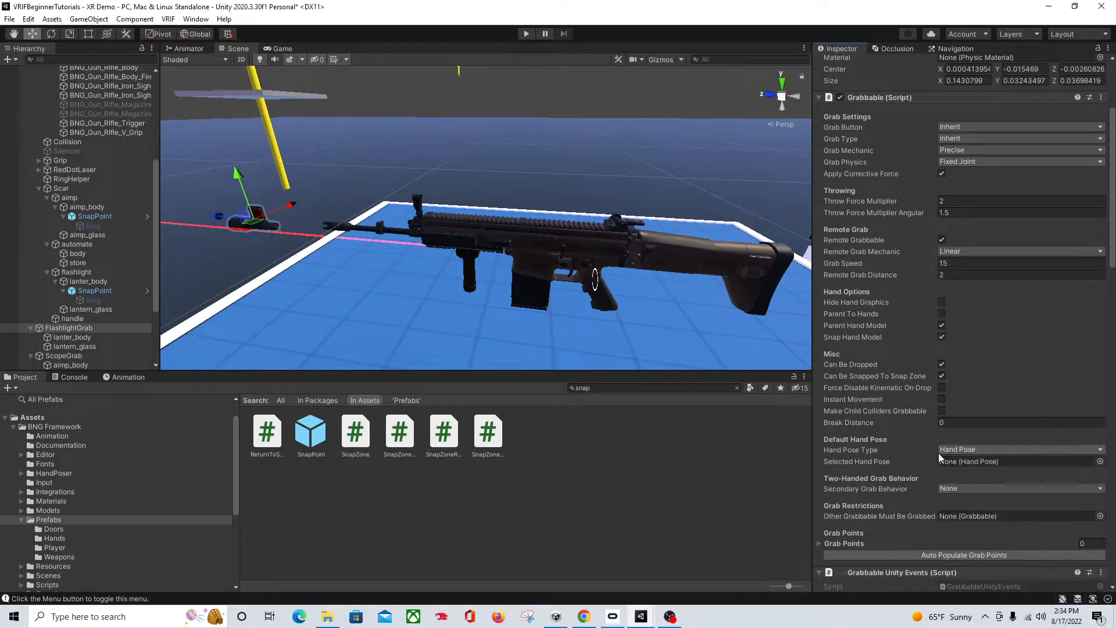
# - Add two empty entries each to FlashlightGrab's On Grab and On Release events
pyautogui.scroll(-6, 937, 448)
pyautogui.click(1075, 327)
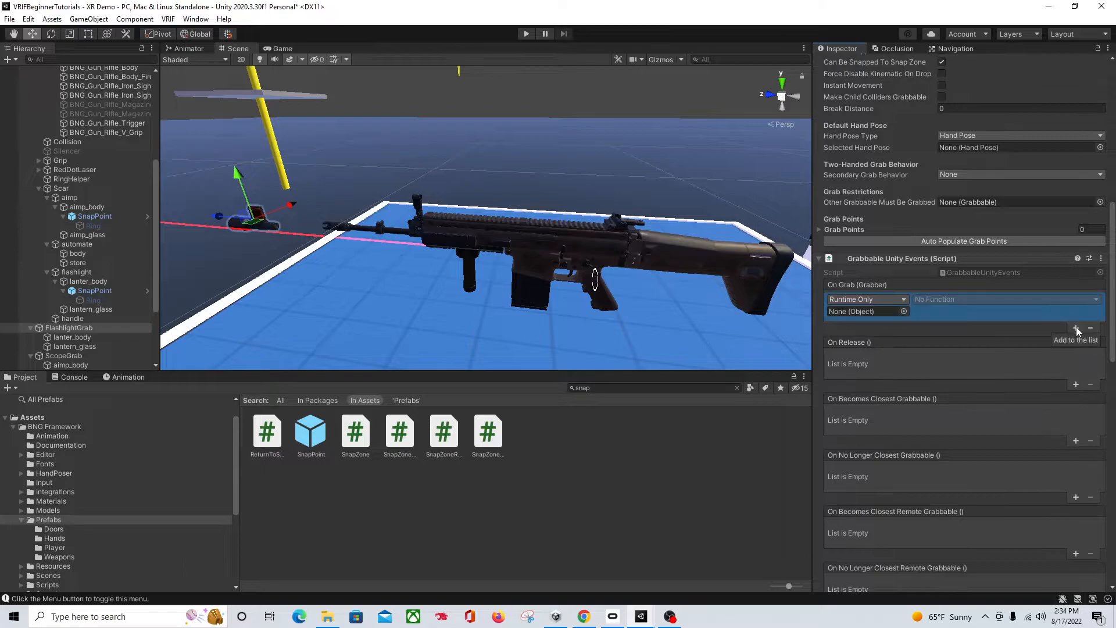
pyautogui.click(1076, 326)
pyautogui.click(1077, 413)
pyautogui.click(1076, 413)
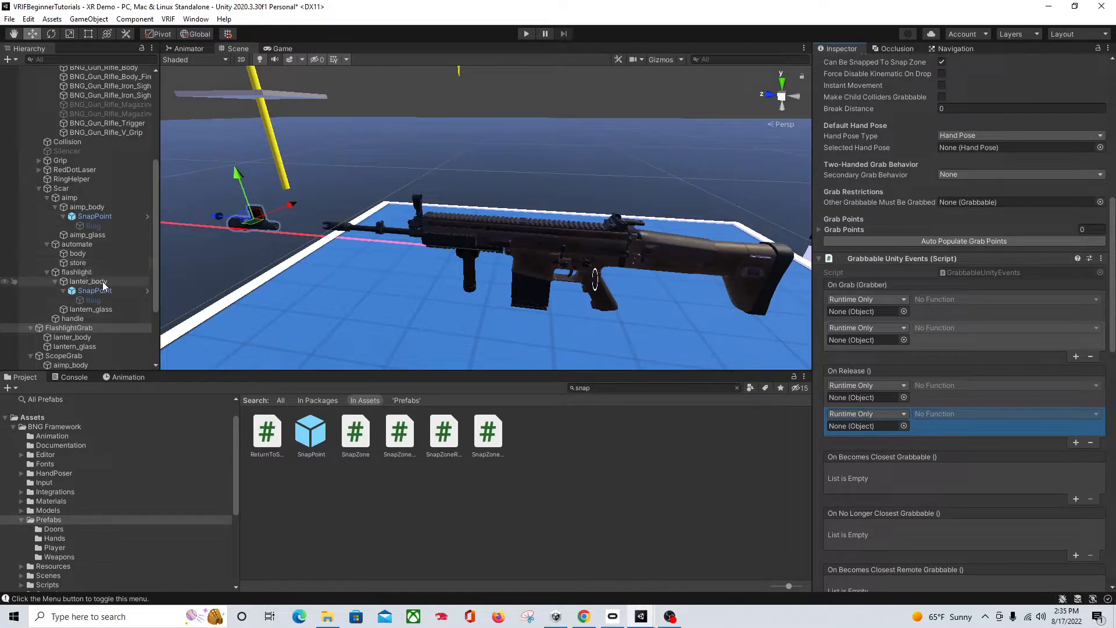
# - Assign the Scar flashlight's lanter_body and lantern_glass to the first and second entries of FlashlightGrab's On Grab and On Release events
pyautogui.moveTo(104, 285); pyautogui.dragTo(866, 312)
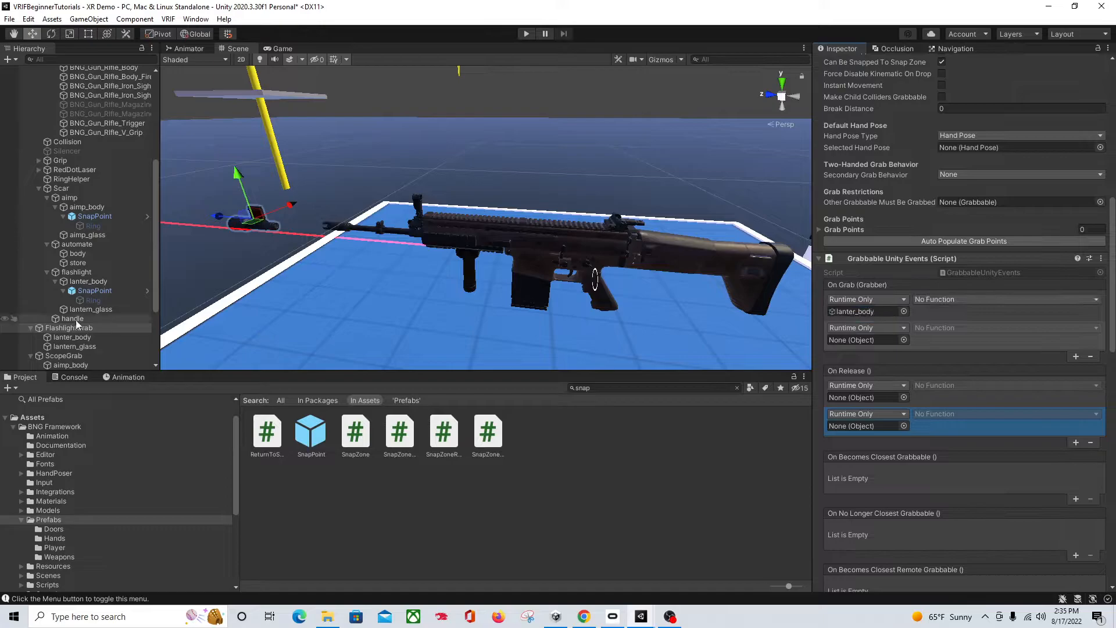
pyautogui.moveTo(96, 287); pyautogui.dragTo(854, 401)
pyautogui.moveTo(86, 311); pyautogui.dragTo(319, 312)
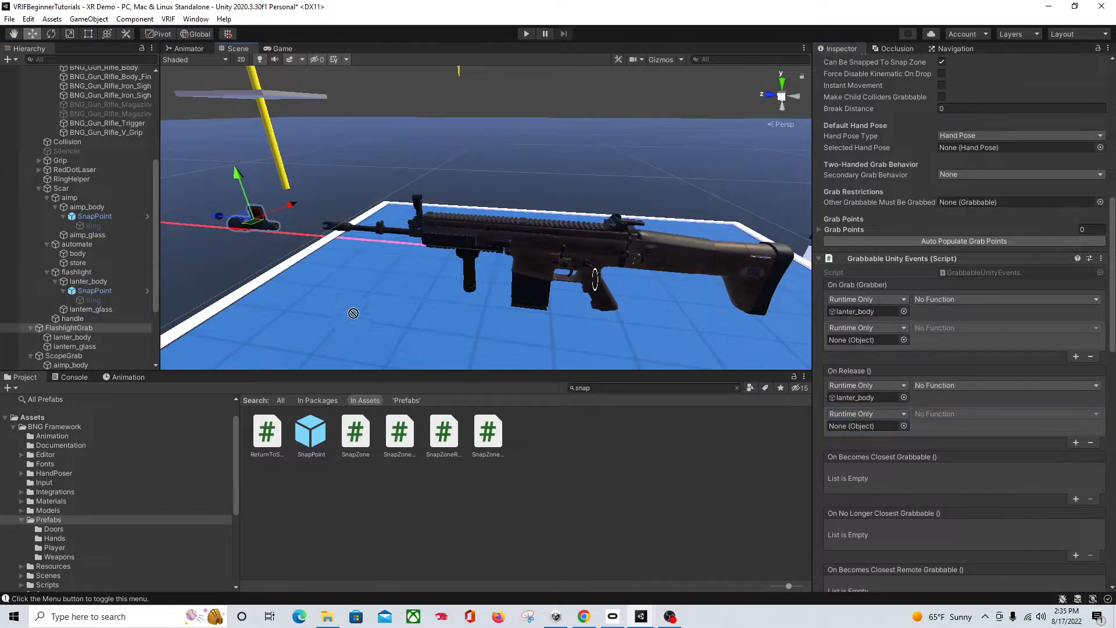
pyautogui.moveTo(806, 318); pyautogui.dragTo(867, 340)
pyautogui.click(91, 310)
pyautogui.moveTo(91, 313); pyautogui.dragTo(858, 428)
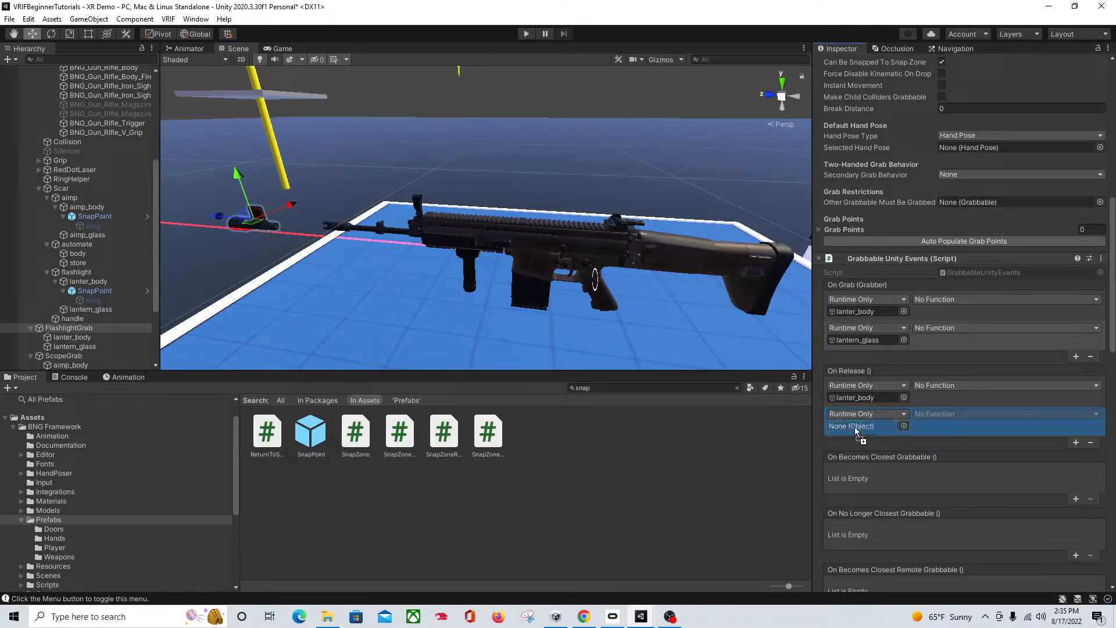
# - Set both of FlashlightGrab's On Grab entries, lanter_body and lantern_glass, to MeshRenderer.enabled with the value checked
pyautogui.click(1037, 302)
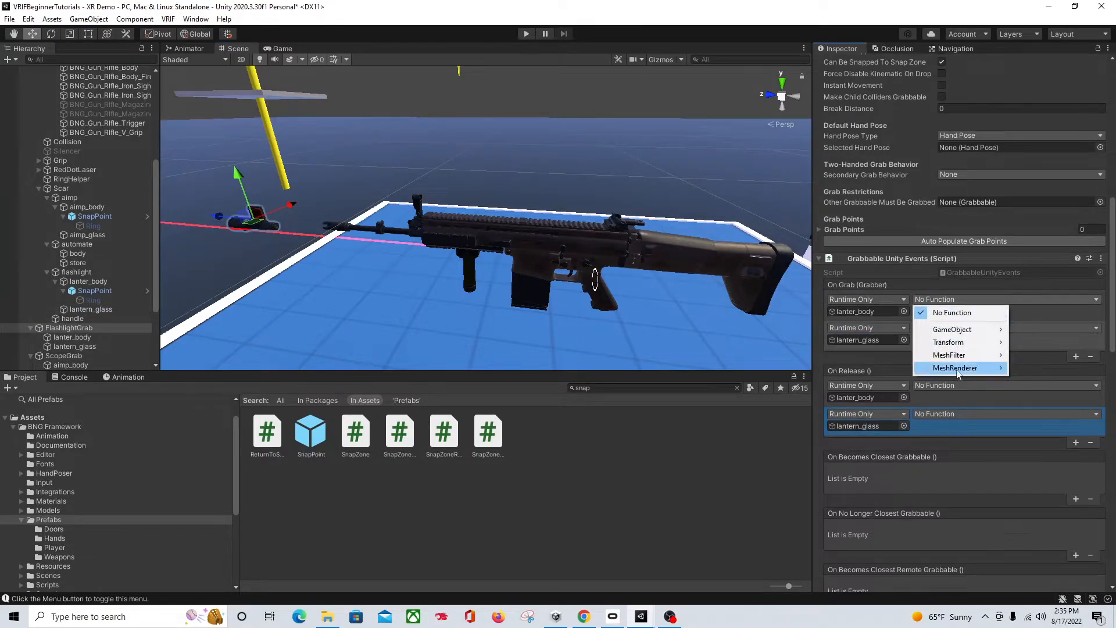
pyautogui.moveTo(960, 369)
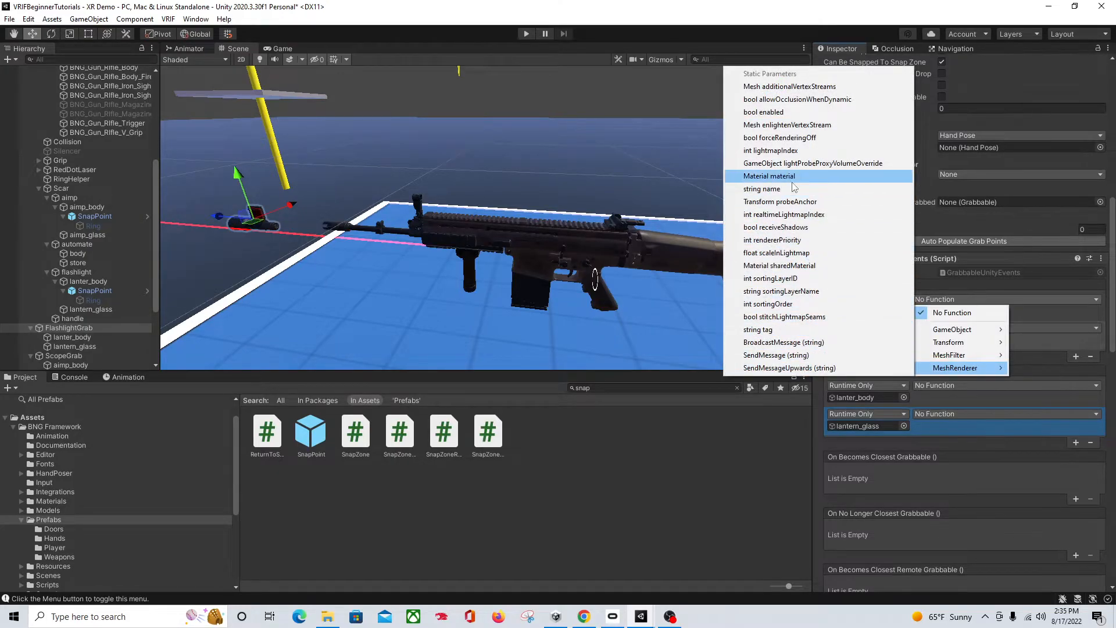
pyautogui.click(764, 112)
pyautogui.click(917, 312)
pyautogui.click(934, 328)
pyautogui.moveTo(983, 396)
pyautogui.click(780, 142)
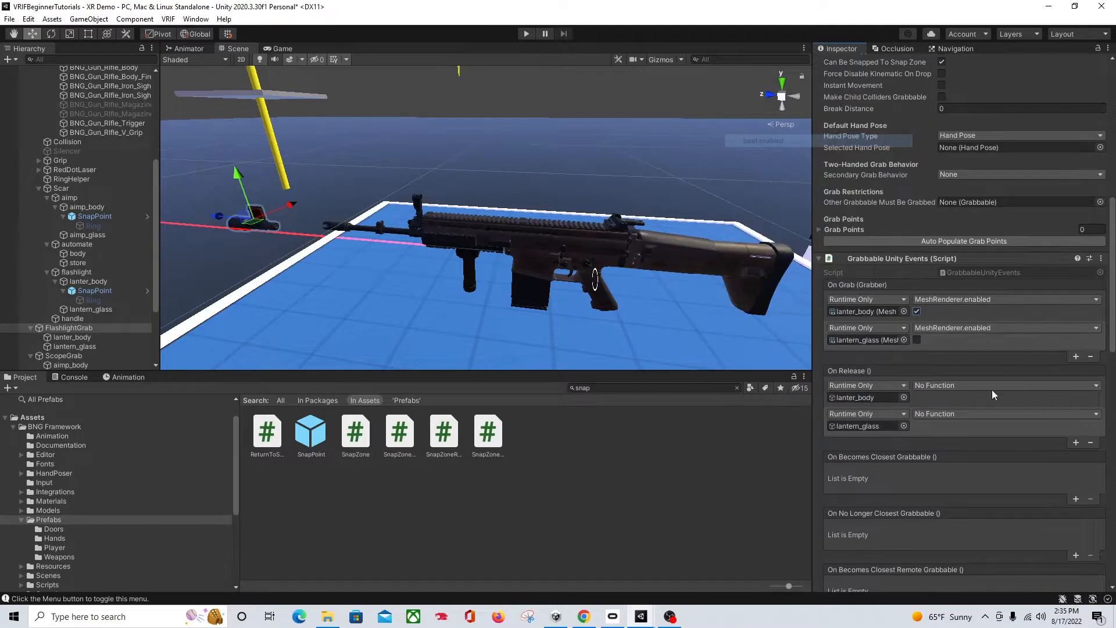
# - Set both of FlashlightGrab's On Release entries, lanter_body and lantern_glass, to MeshRenderer.enabled with the value unchecked
pyautogui.click(945, 388)
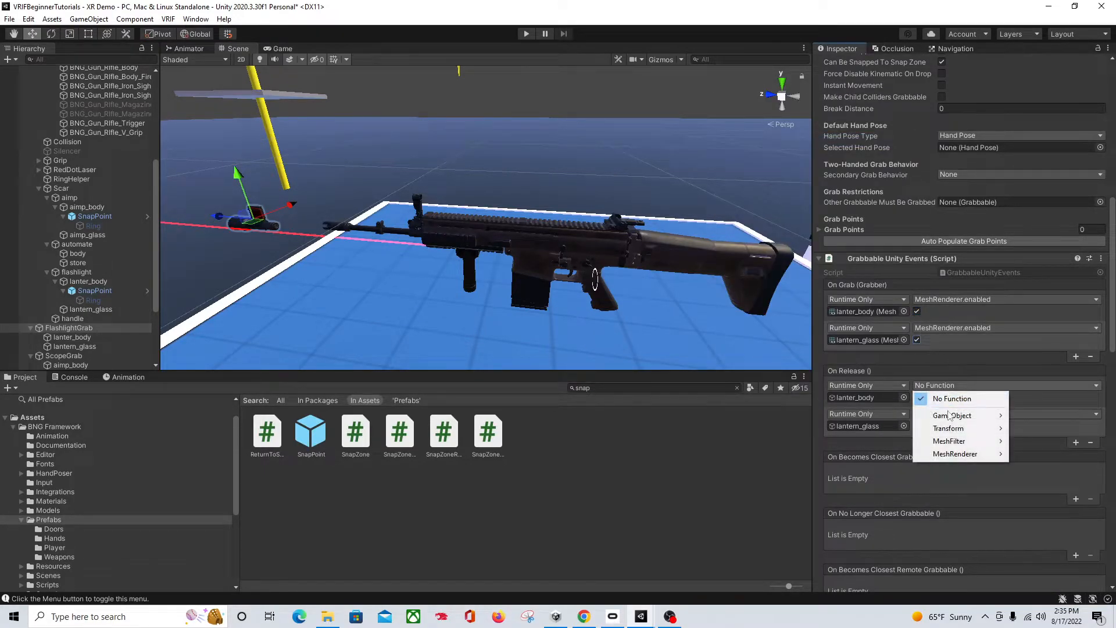
pyautogui.moveTo(959, 454)
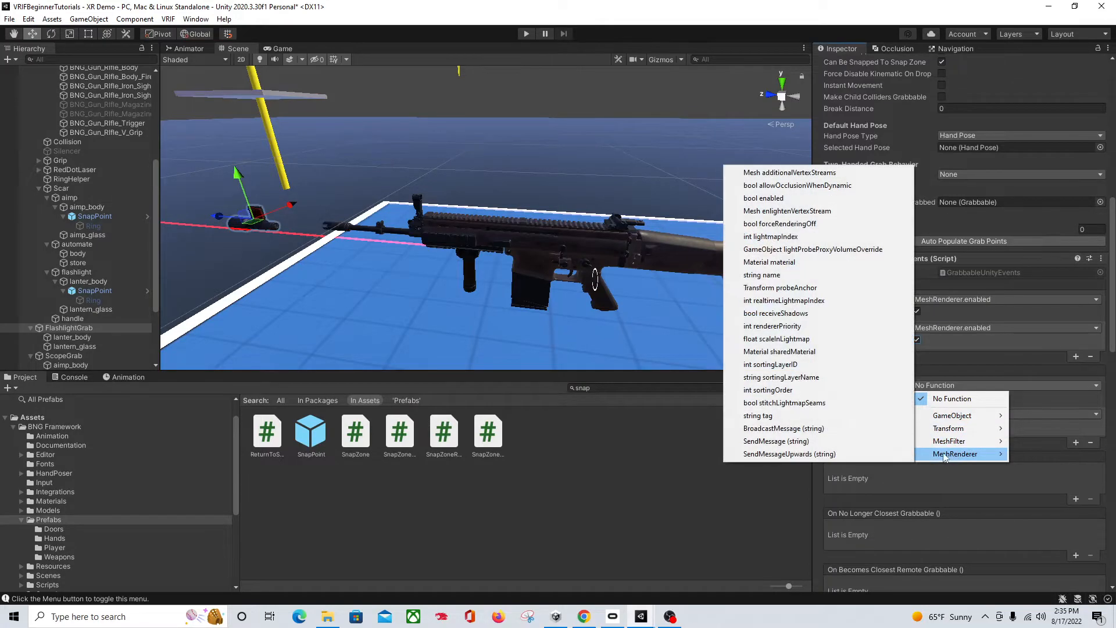
pyautogui.click(756, 198)
pyautogui.click(952, 414)
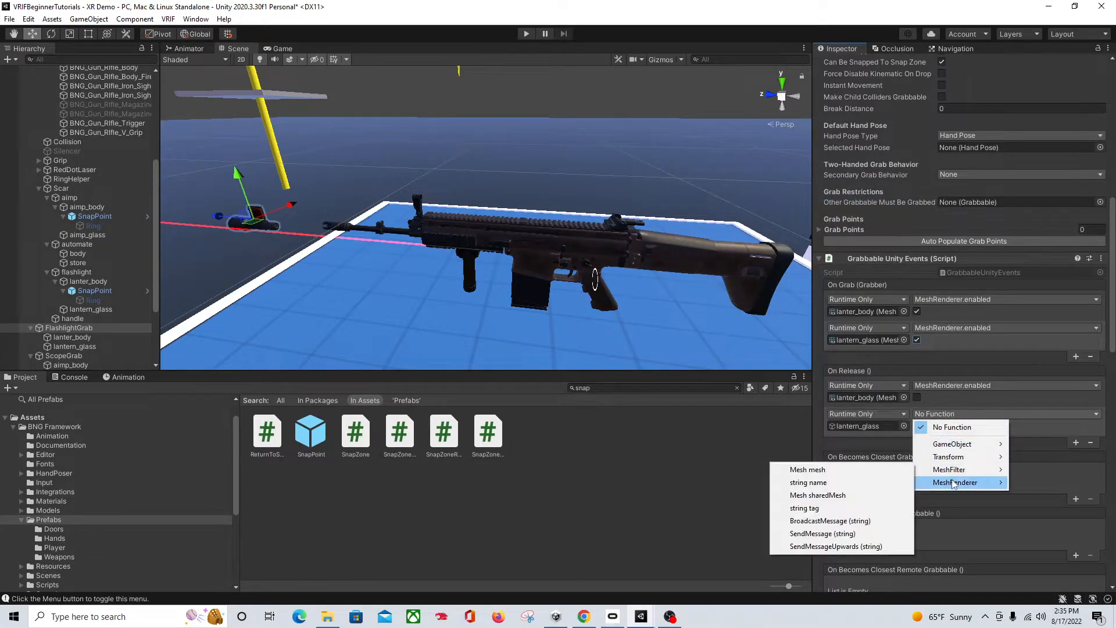
pyautogui.moveTo(954, 482)
pyautogui.click(760, 227)
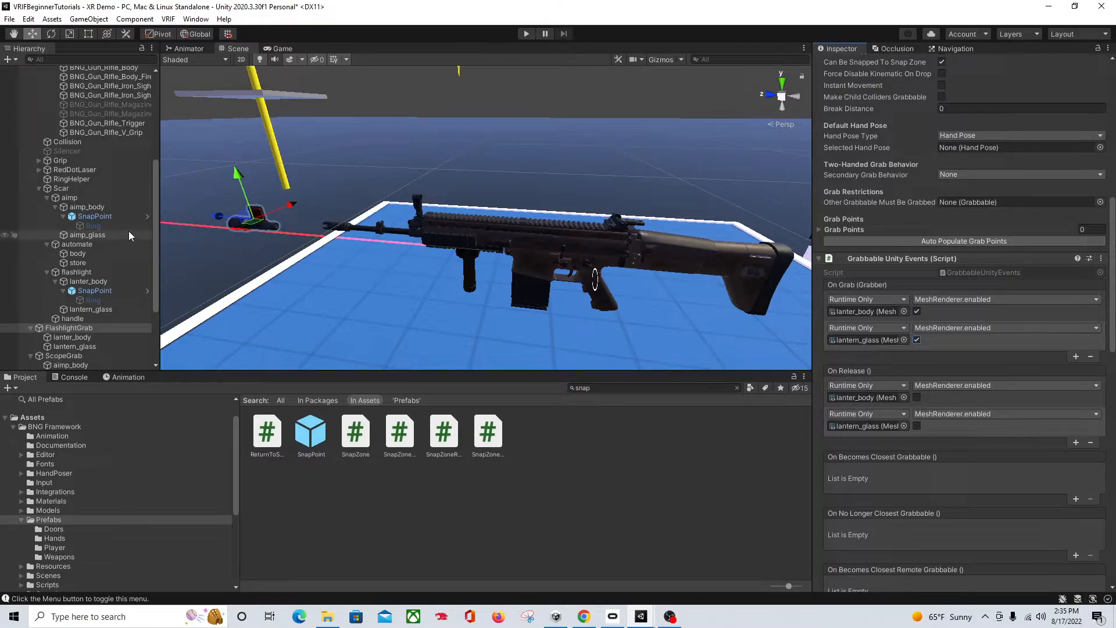
# - Add a Grabbable Unity Events component to the RifleWithGrip Variant root object
pyautogui.scroll(6, 122, 232)
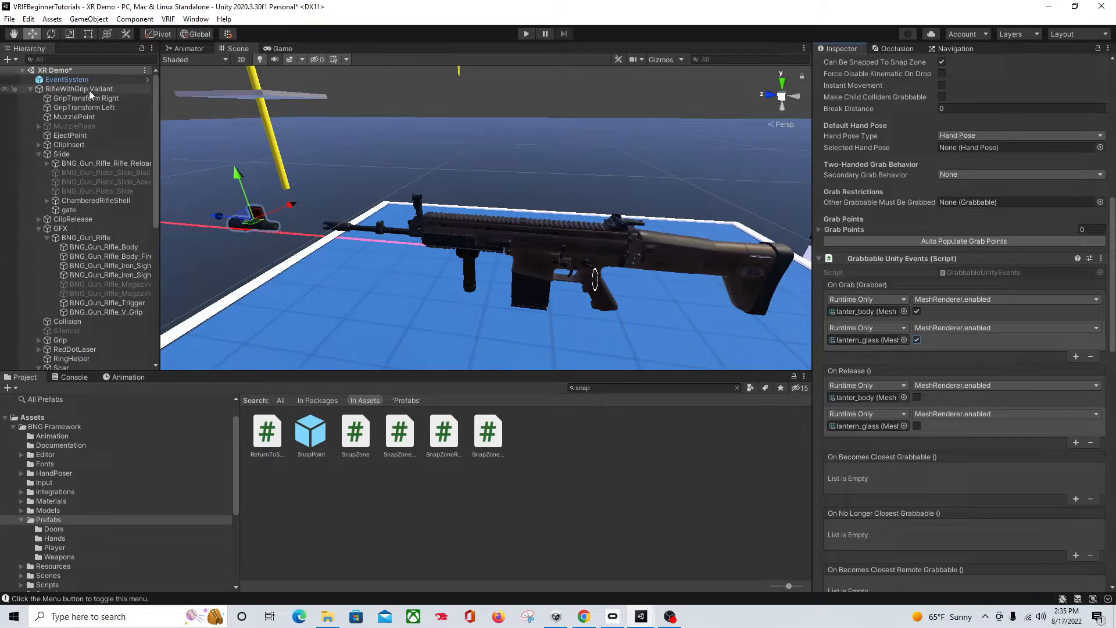
pyautogui.click(89, 90)
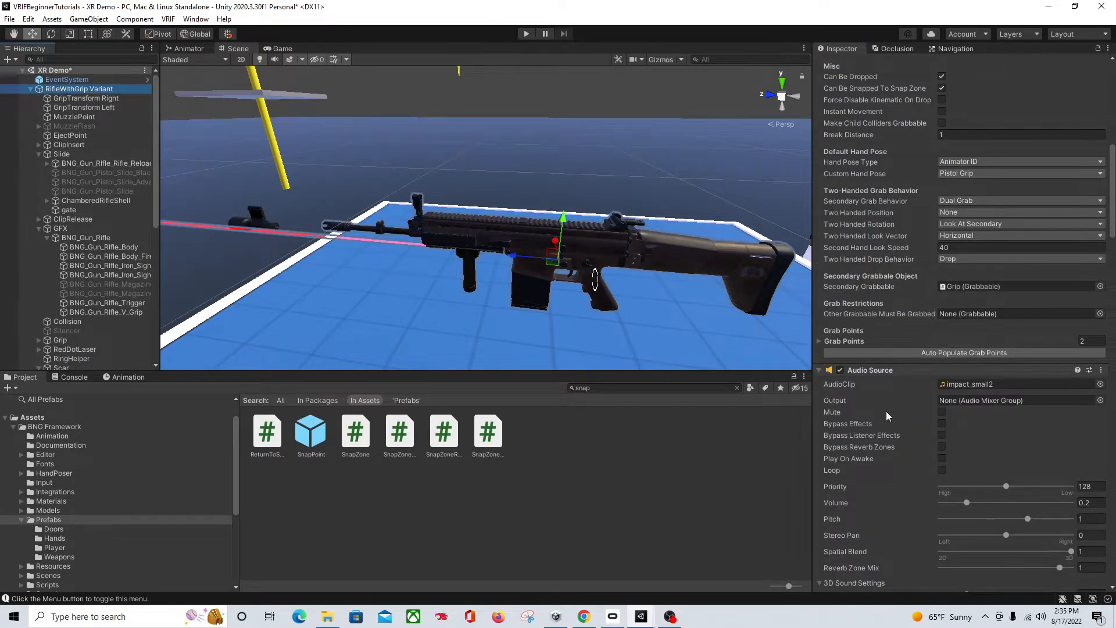
pyautogui.scroll(-20, 887, 411)
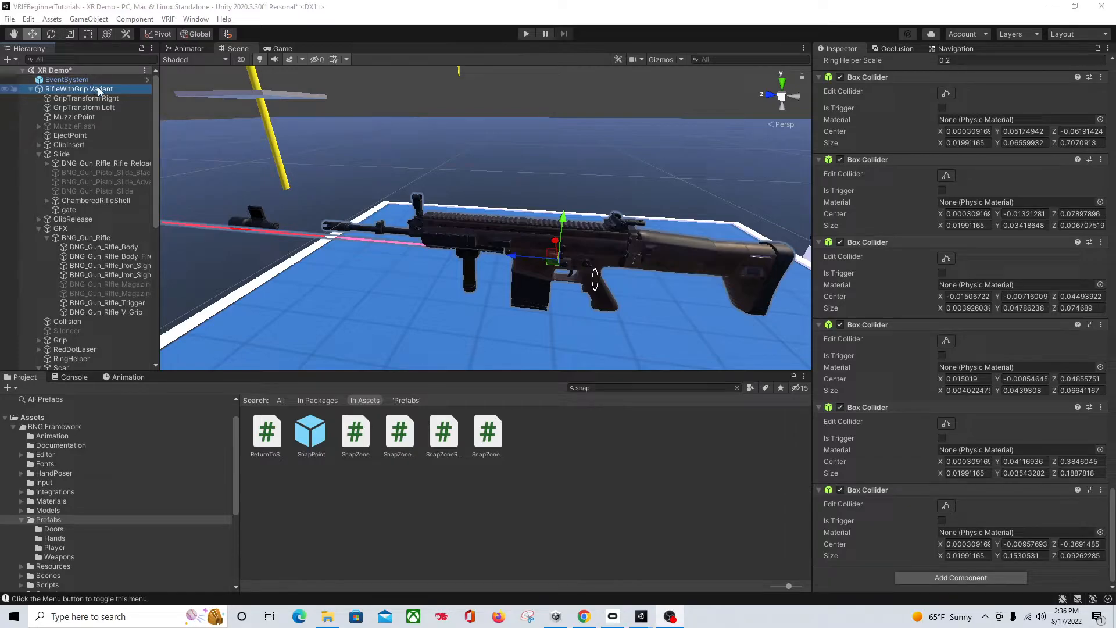
pyautogui.click(974, 581)
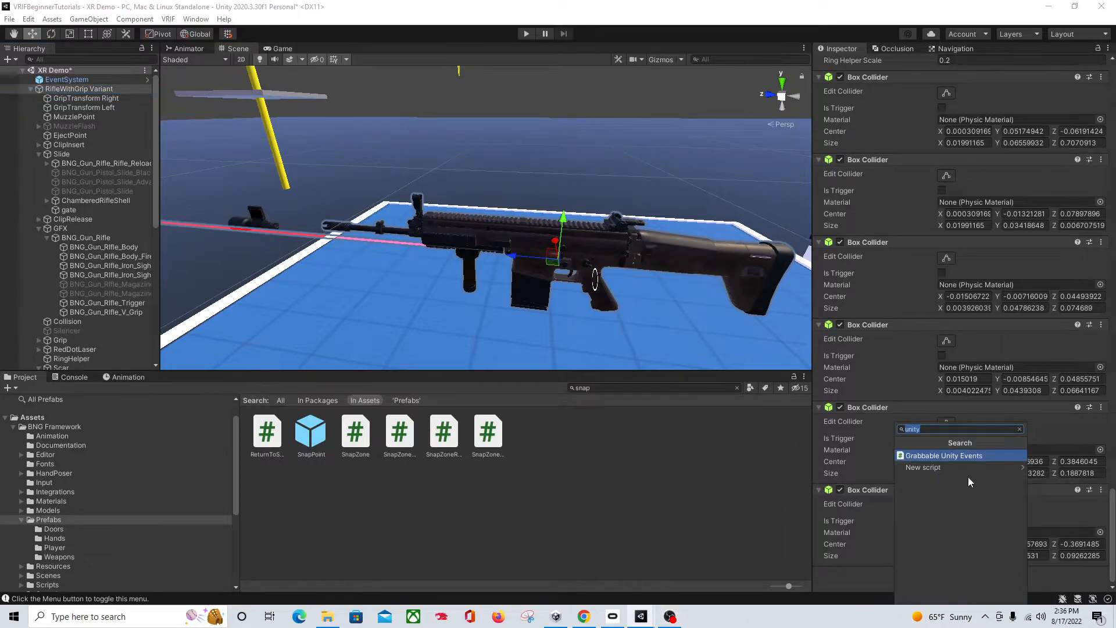
pyautogui.click(967, 455)
# - Add two empty entries each to the rifle's On Button 1 Down and On Button 1 Up events
pyautogui.scroll(-5, 938, 386)
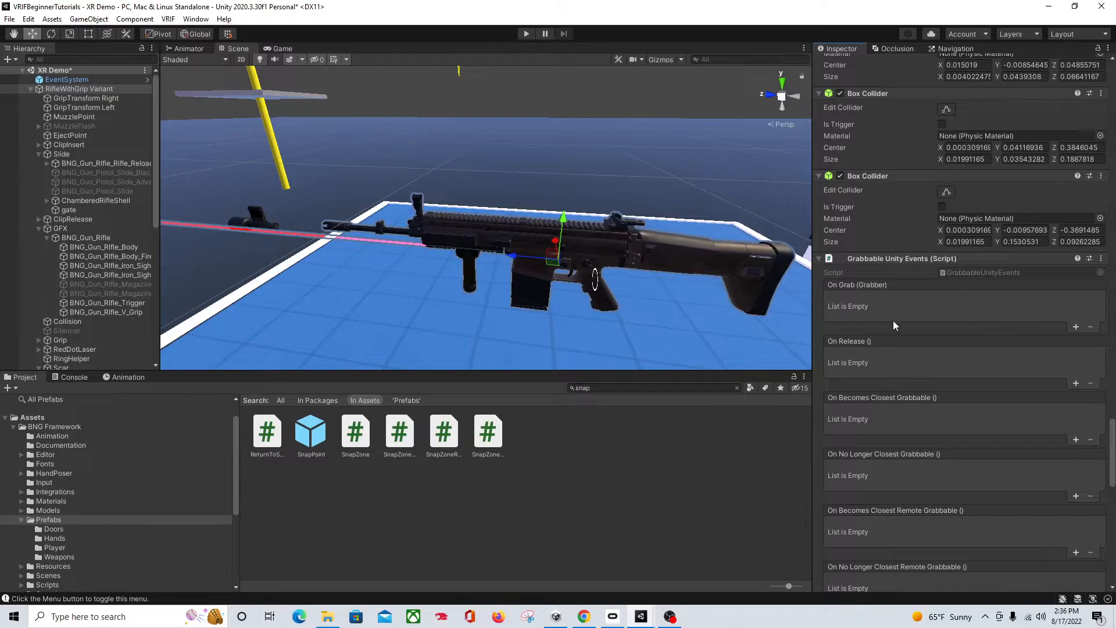
pyautogui.scroll(-7, 889, 322)
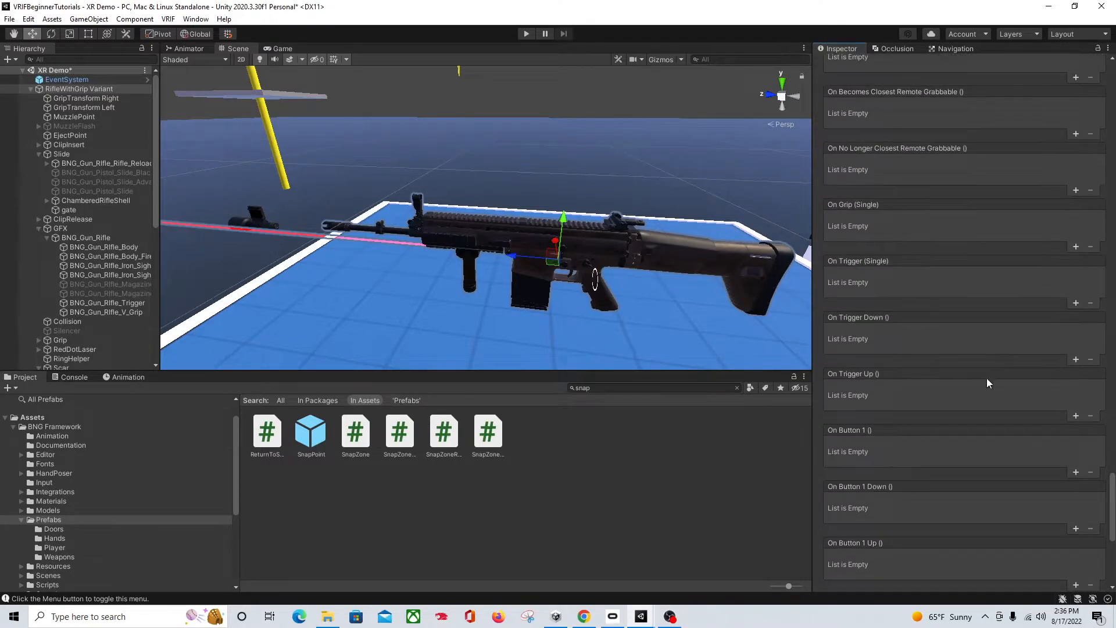
pyautogui.scroll(-2, 985, 378)
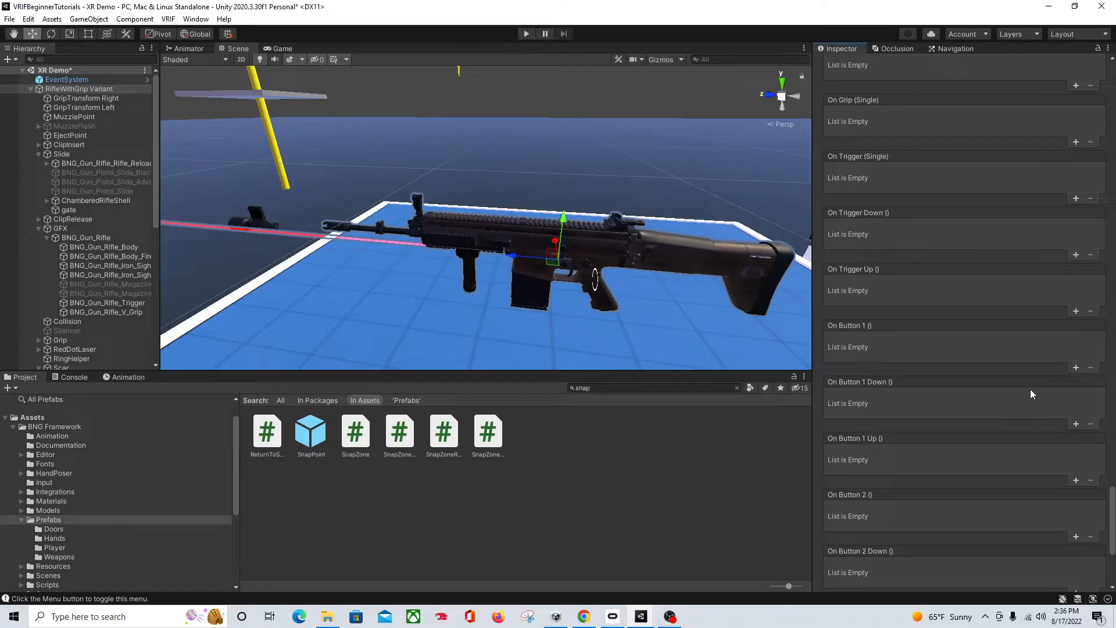
pyautogui.click(1076, 424)
pyautogui.click(1076, 482)
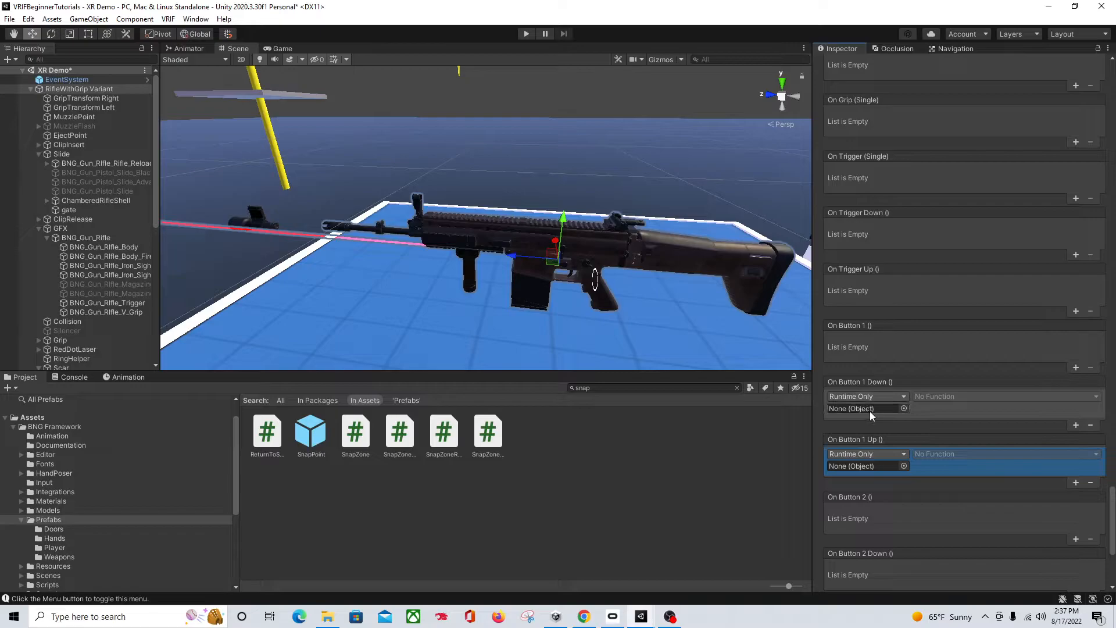
pyautogui.click(1077, 426)
pyautogui.click(1076, 510)
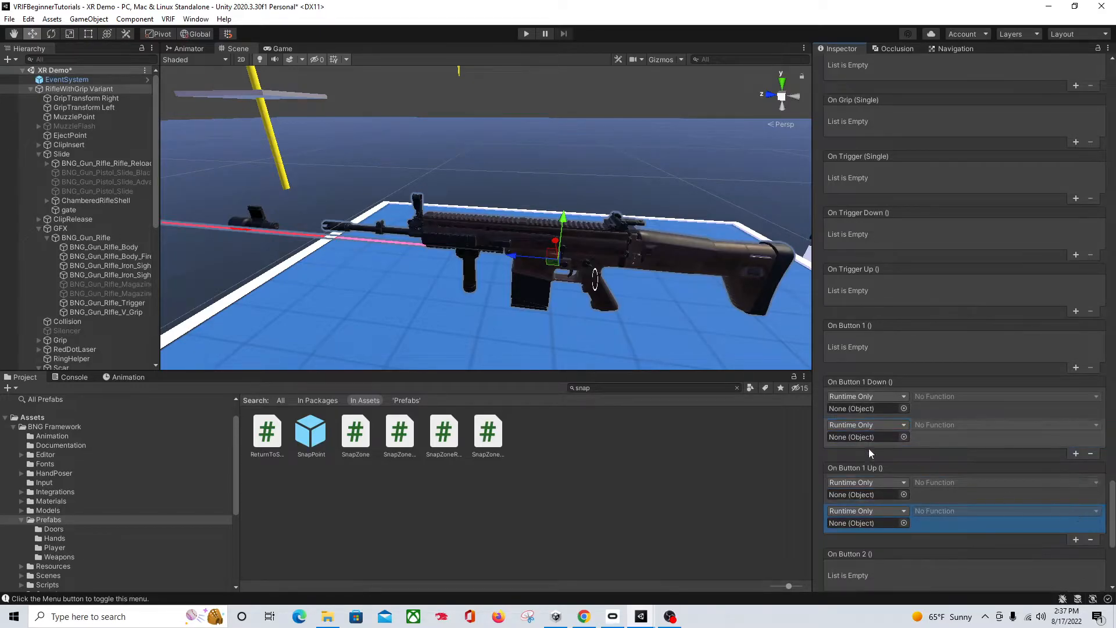
# - Assign the SnapPoints under aimp_body and lanter_body to the first and second entries of On Button 1 Down and On Button 1 Up
pyautogui.scroll(-5, 94, 156)
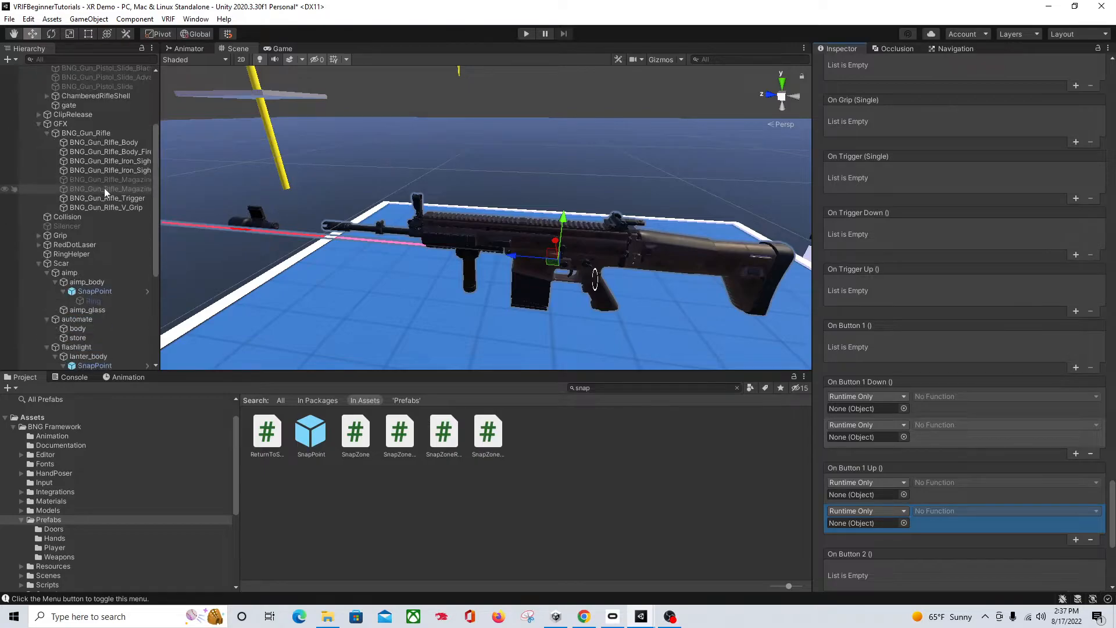
pyautogui.scroll(-2, 114, 254)
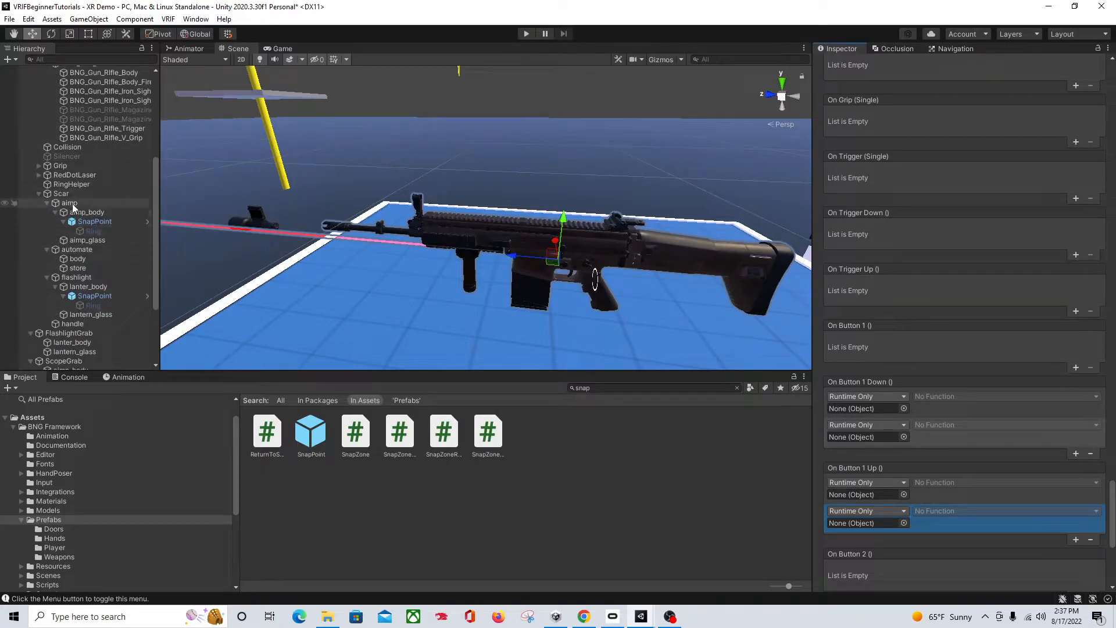
pyautogui.moveTo(99, 224); pyautogui.dragTo(858, 409)
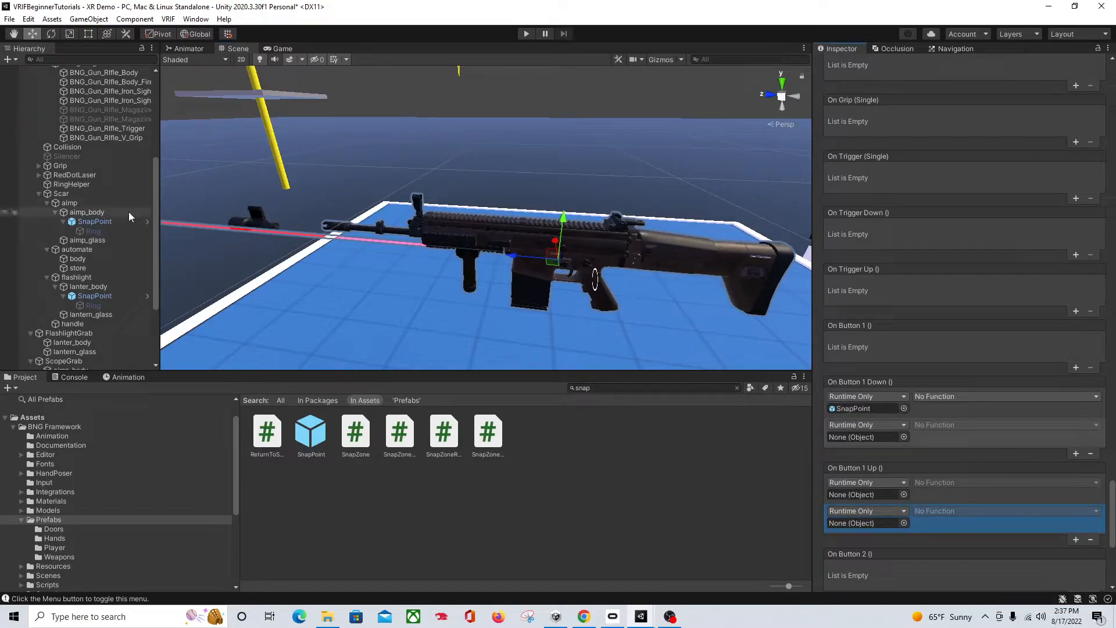
pyautogui.moveTo(107, 221); pyautogui.dragTo(855, 496)
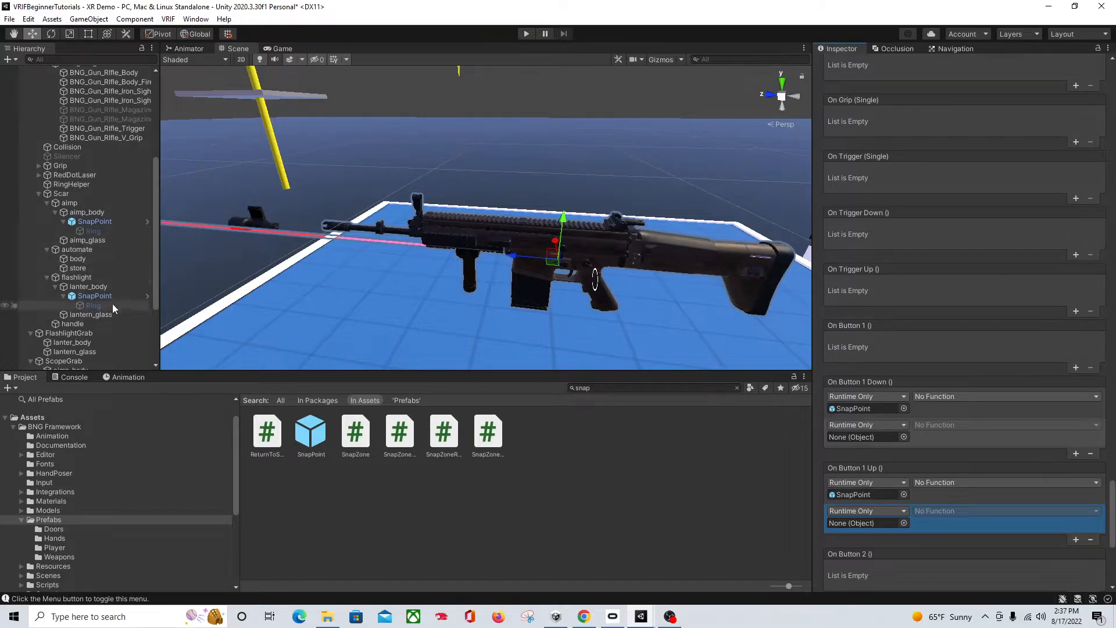
pyautogui.moveTo(104, 295); pyautogui.dragTo(855, 438)
pyautogui.moveTo(105, 297); pyautogui.dragTo(861, 528)
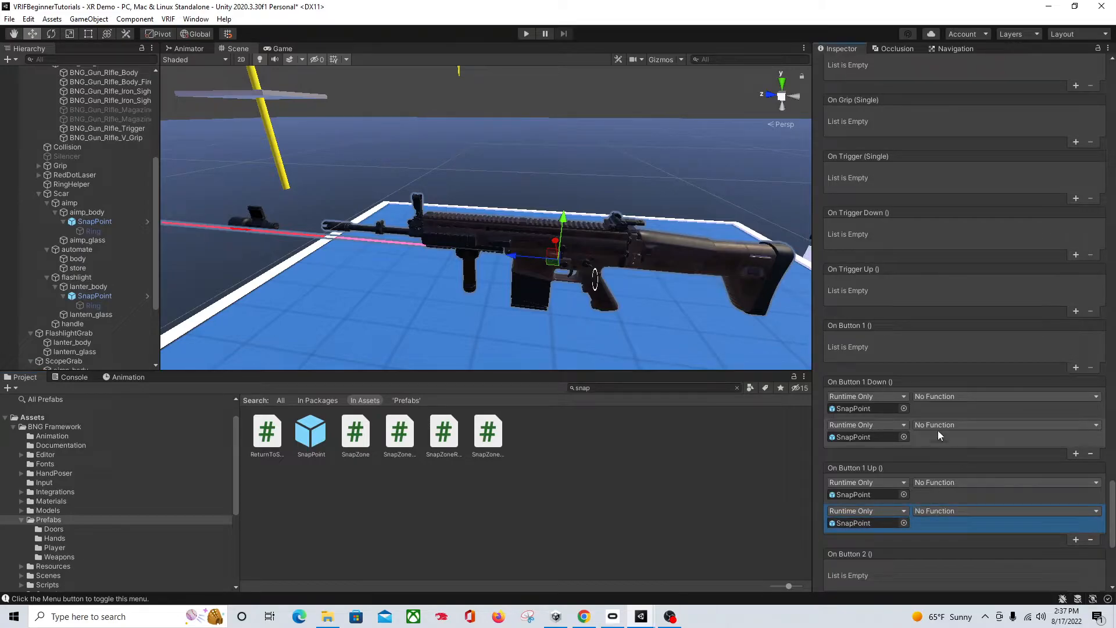
# - Set both SnapPoint entries of the rifle's On Button 1 Down event to Grabbable.enabled with the value checked
pyautogui.click(987, 401)
pyautogui.moveTo(970, 492)
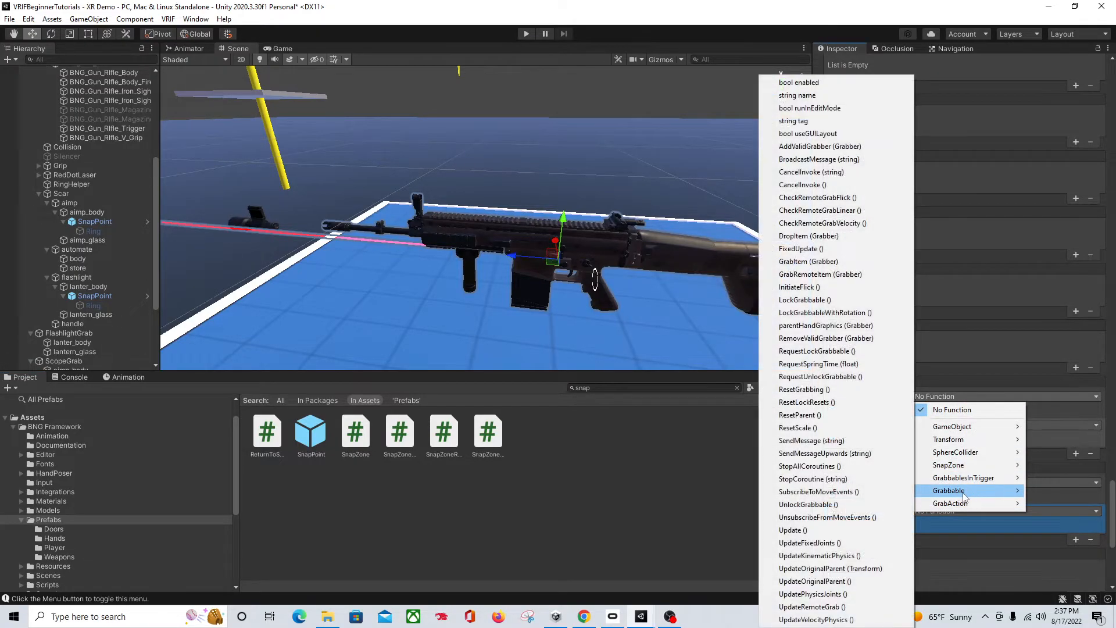
pyautogui.click(799, 83)
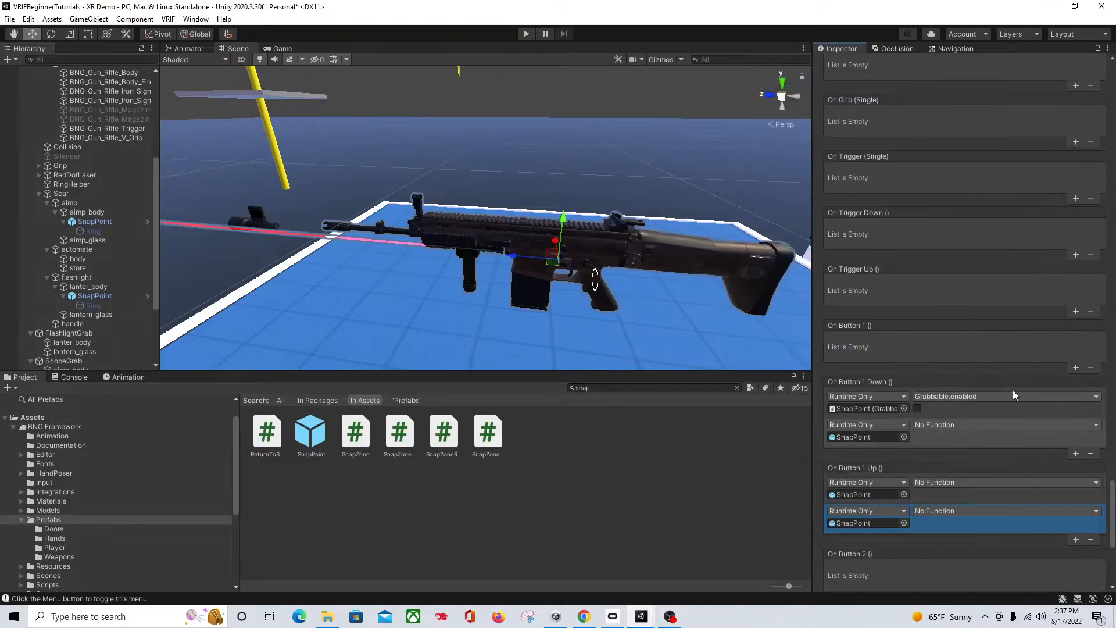
pyautogui.click(917, 408)
pyautogui.click(941, 425)
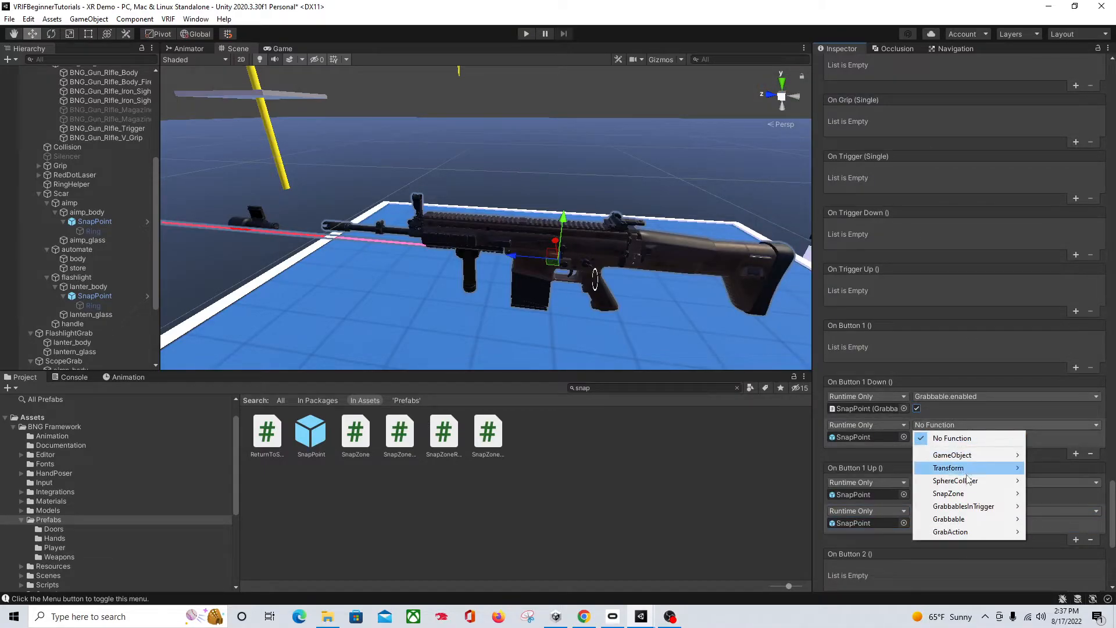
pyautogui.moveTo(976, 520)
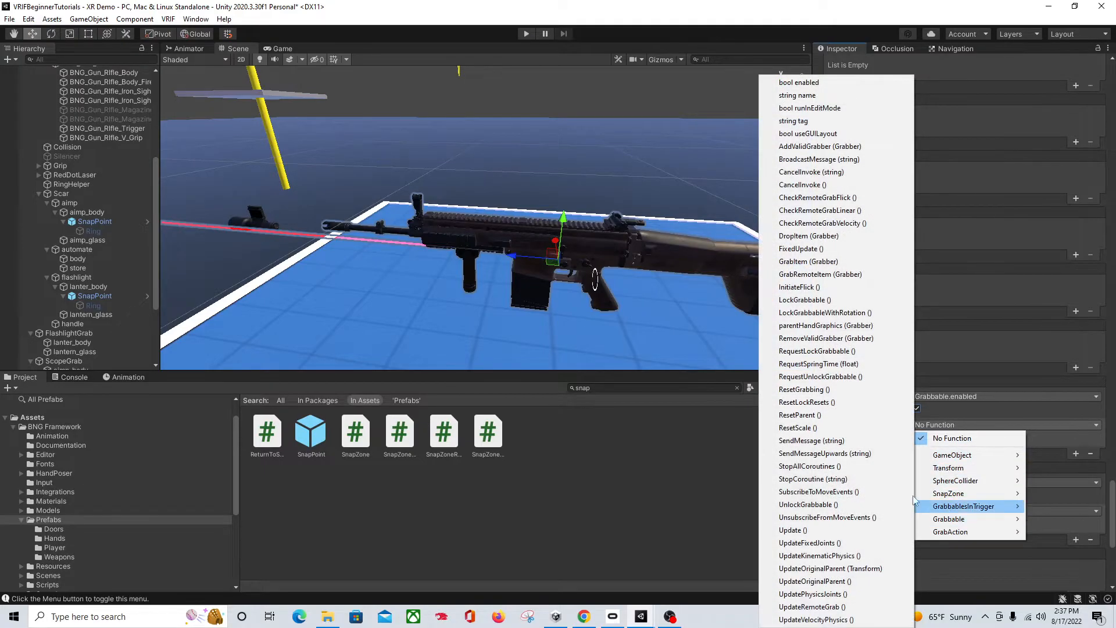
pyautogui.click(806, 83)
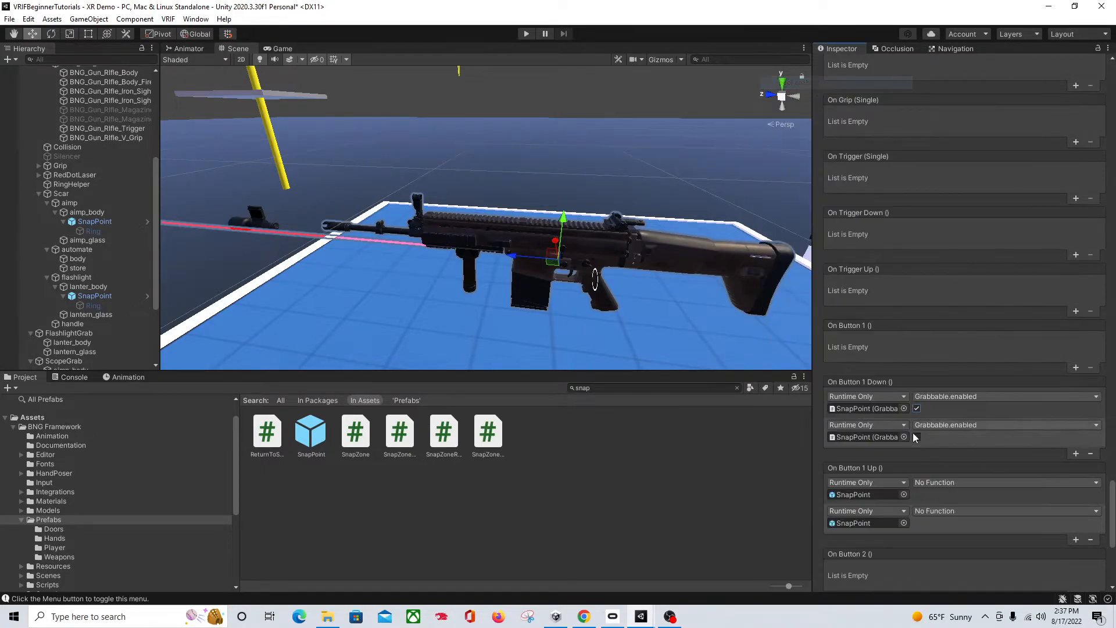
# - Set both SnapPoint entries of the rifle's On Button 1 Up event to Grabbable.enabled with the value unchecked
pyautogui.click(963, 483)
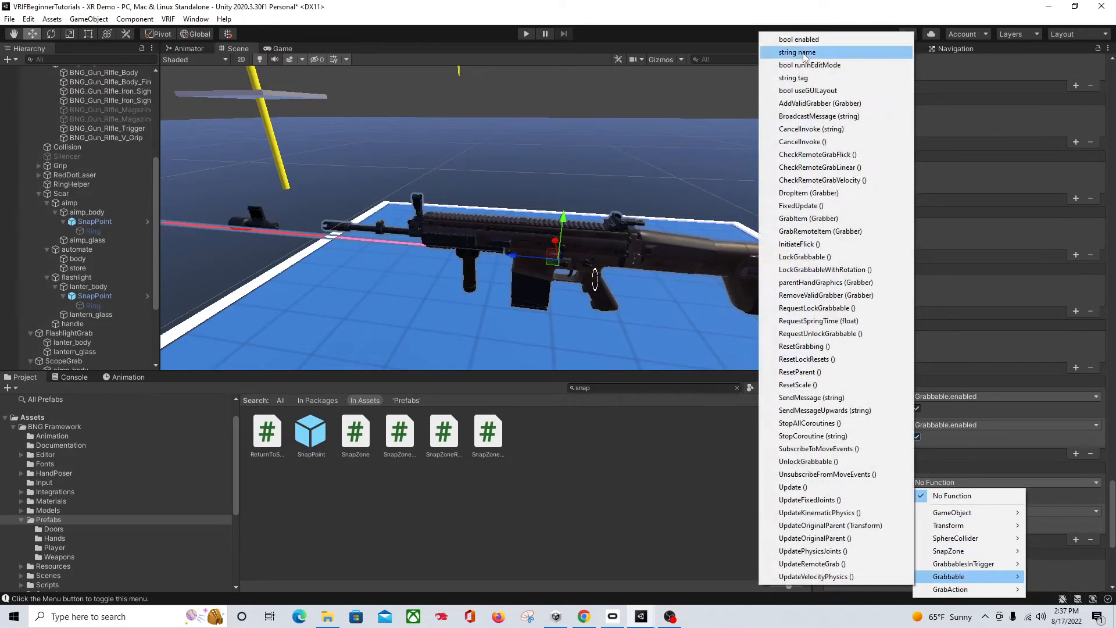
pyautogui.click(816, 45)
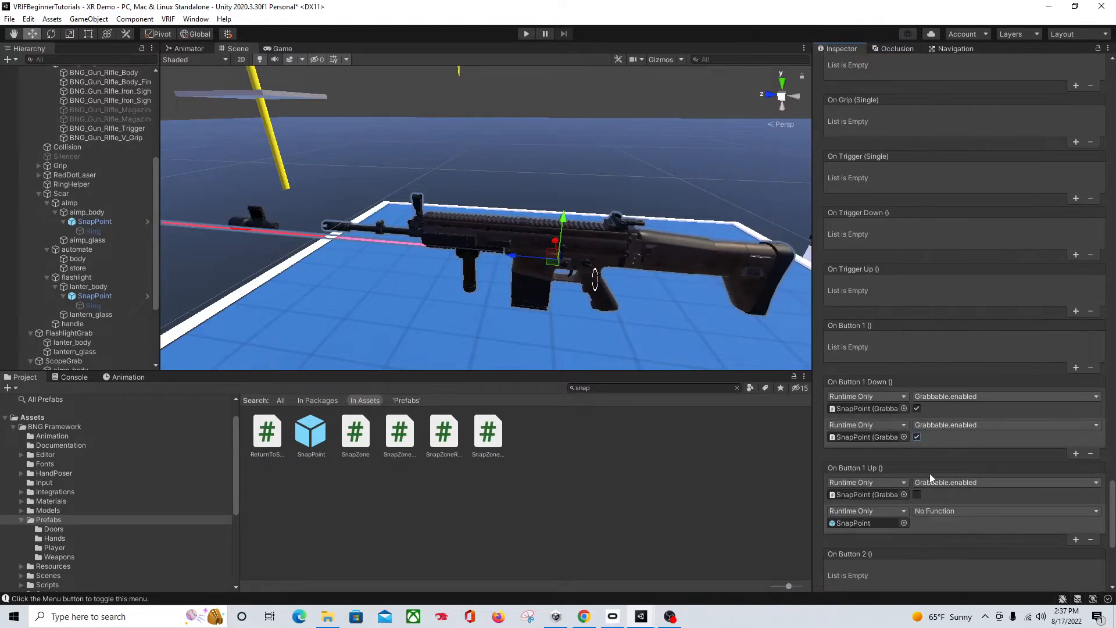
pyautogui.click(961, 513)
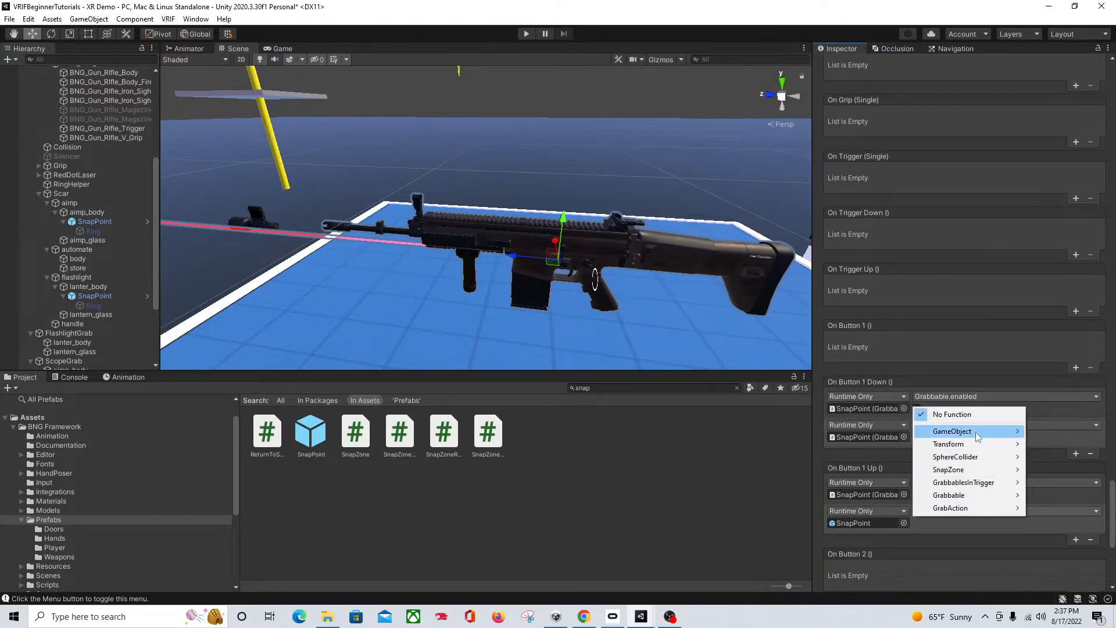
pyautogui.moveTo(976, 500)
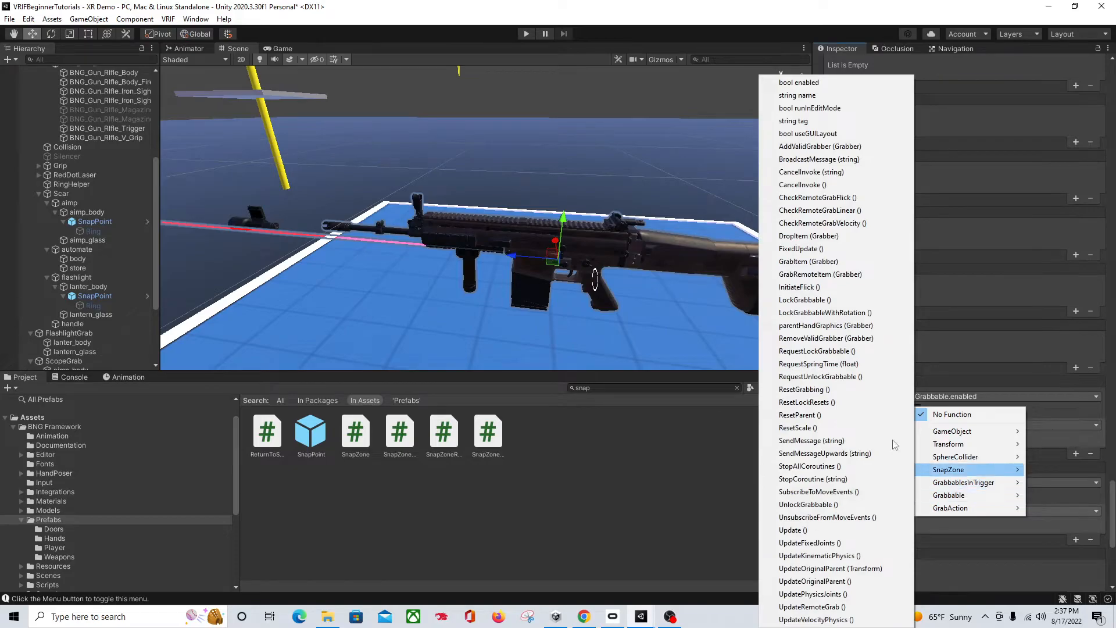
pyautogui.click(820, 84)
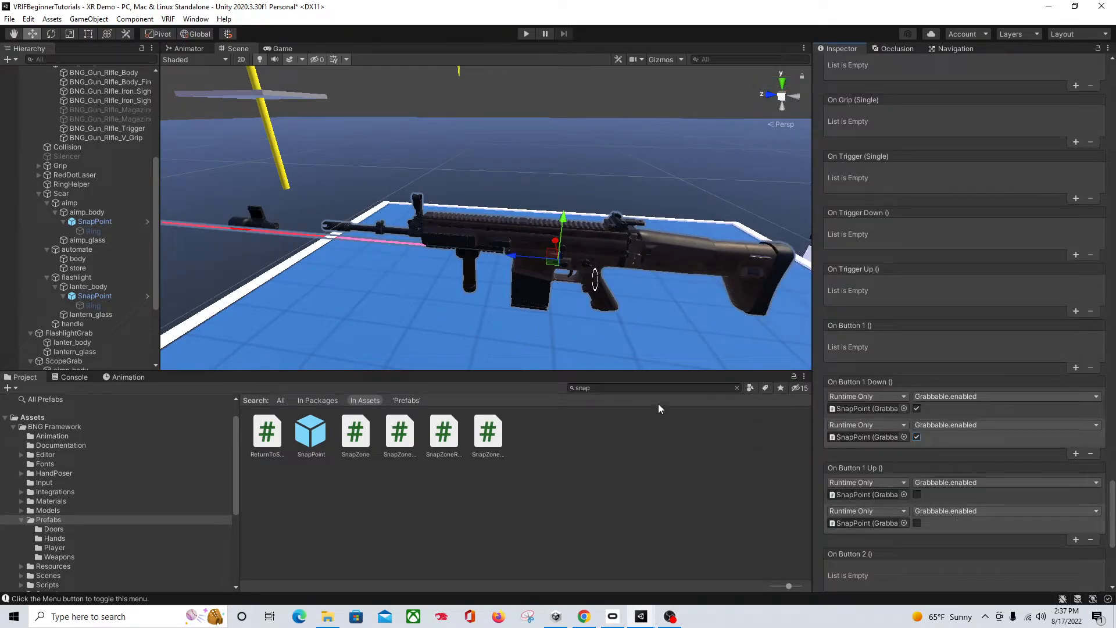
# - Give the SnapPoint under aimp_body an On Snap Event entry targeting itself, with Grabbable.enabled unchecked
pyautogui.click(111, 222)
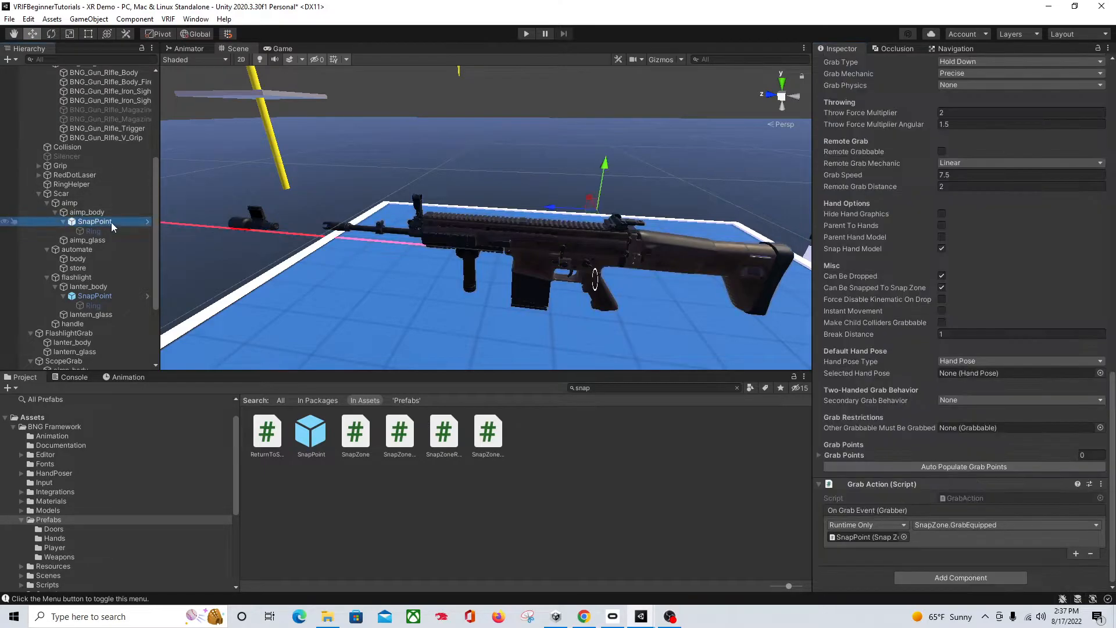
pyautogui.scroll(10, 896, 343)
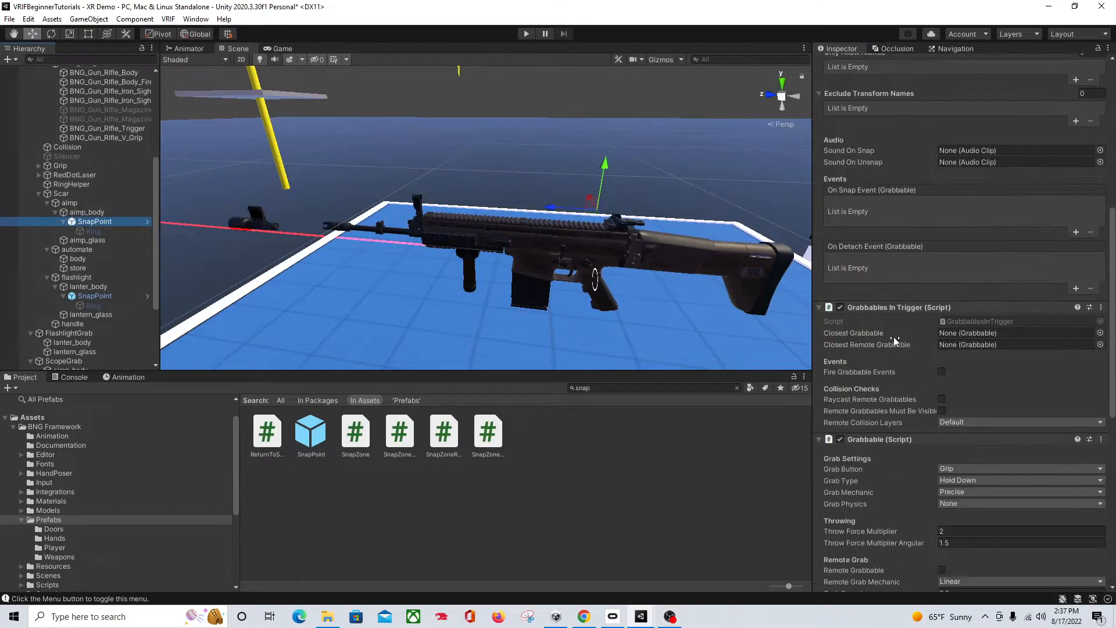
pyautogui.click(1076, 232)
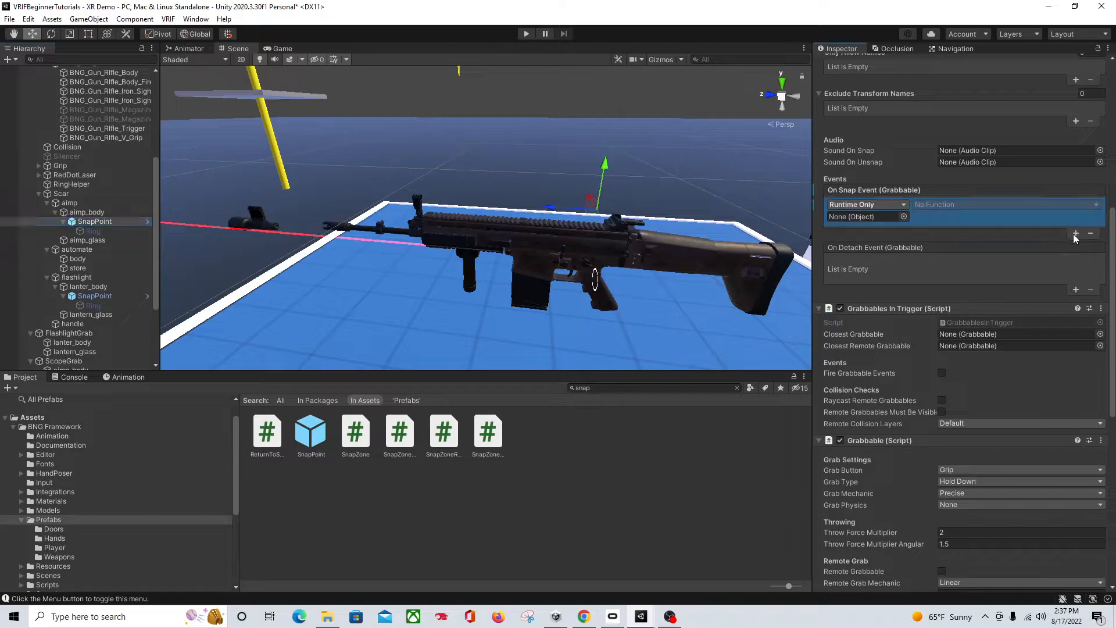
pyautogui.moveTo(105, 223); pyautogui.dragTo(865, 218)
pyautogui.click(971, 209)
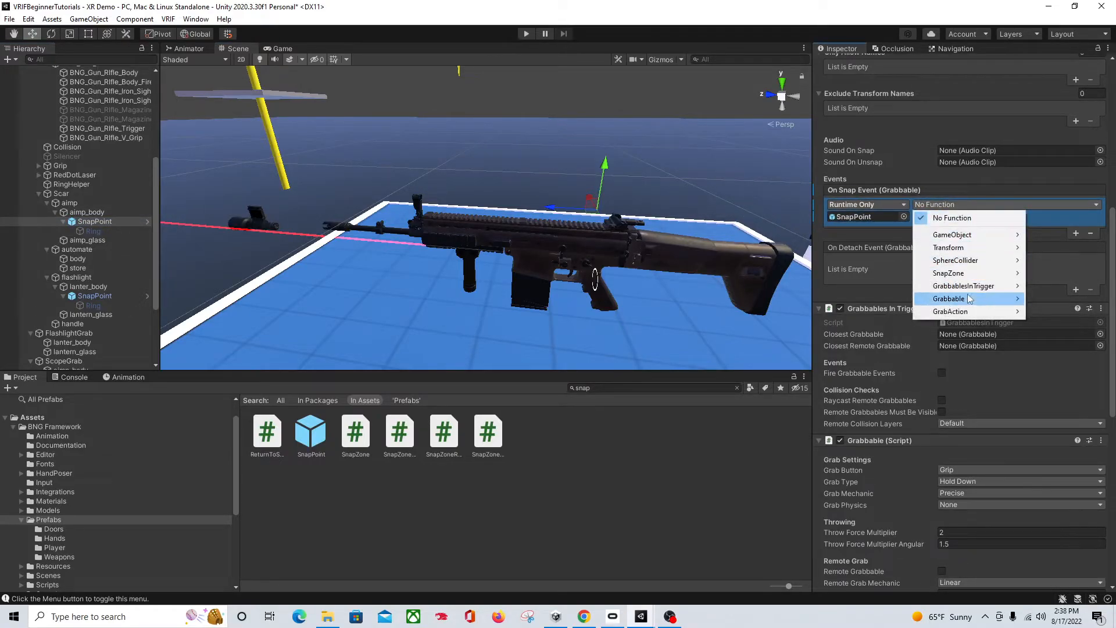
pyautogui.moveTo(971, 298)
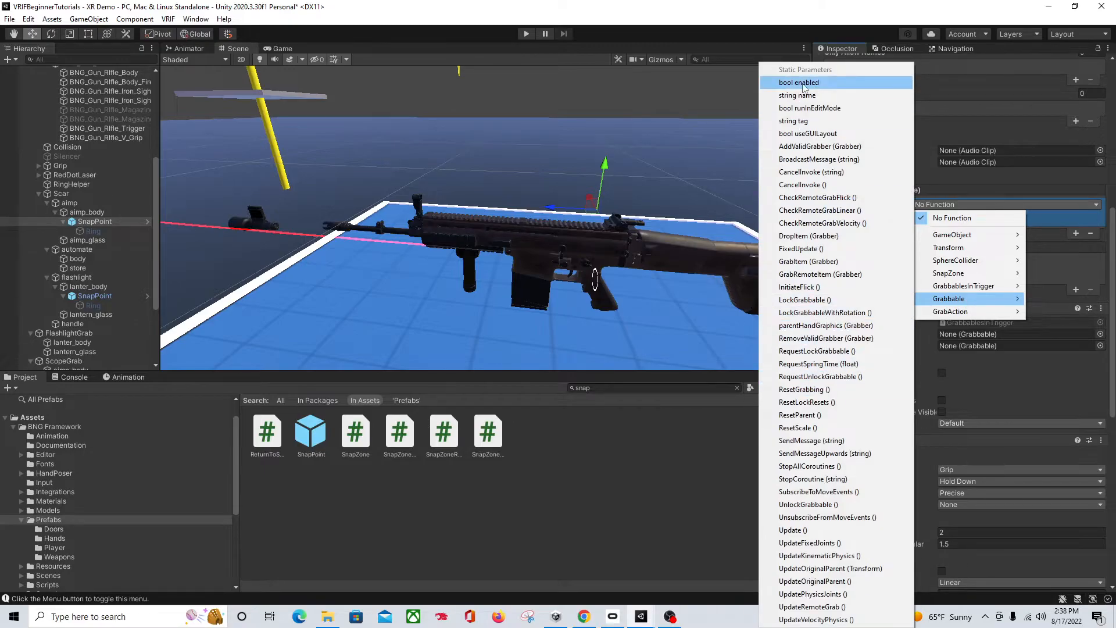
pyautogui.click(805, 84)
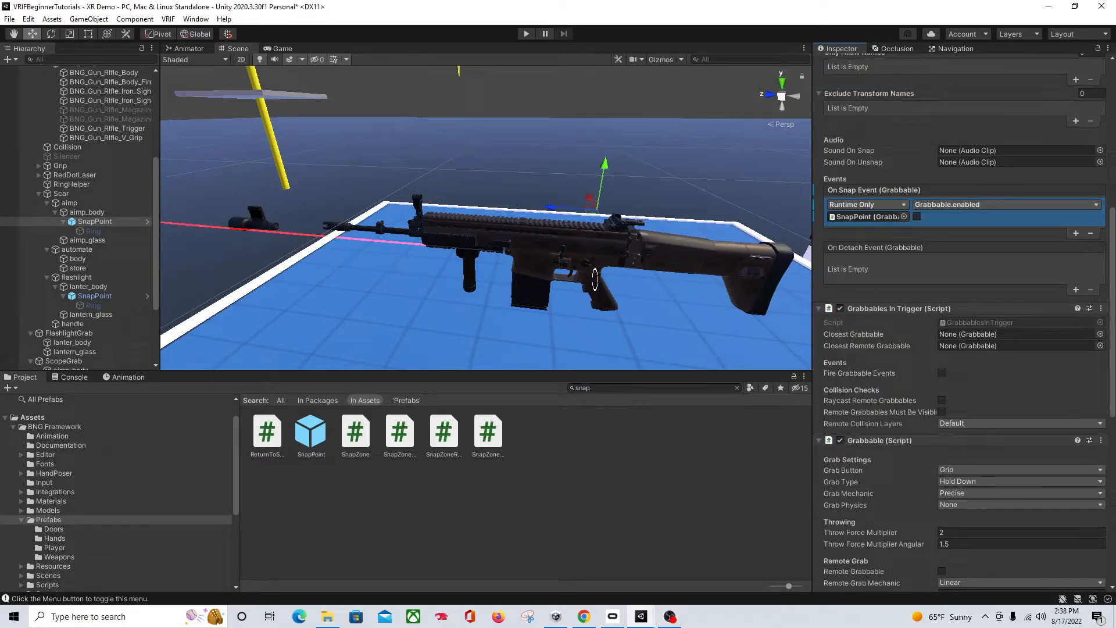
# - Give the SnapPoint under lanter_body an On Snap Event entry targeting itself, with Grabbable.enabled unchecked
pyautogui.click(95, 296)
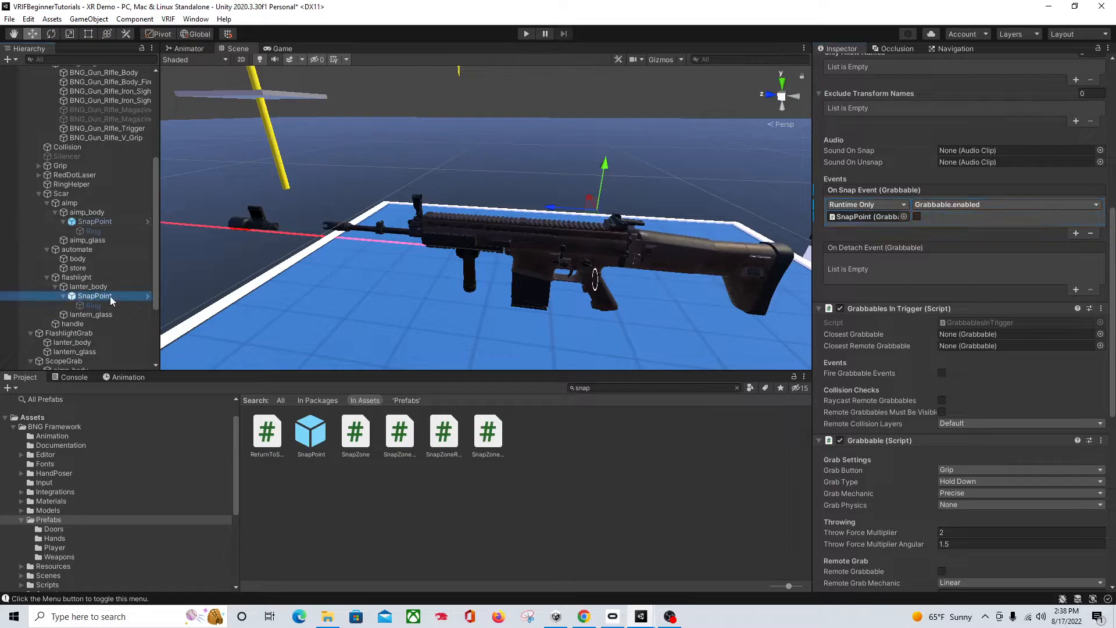
pyautogui.click(1076, 232)
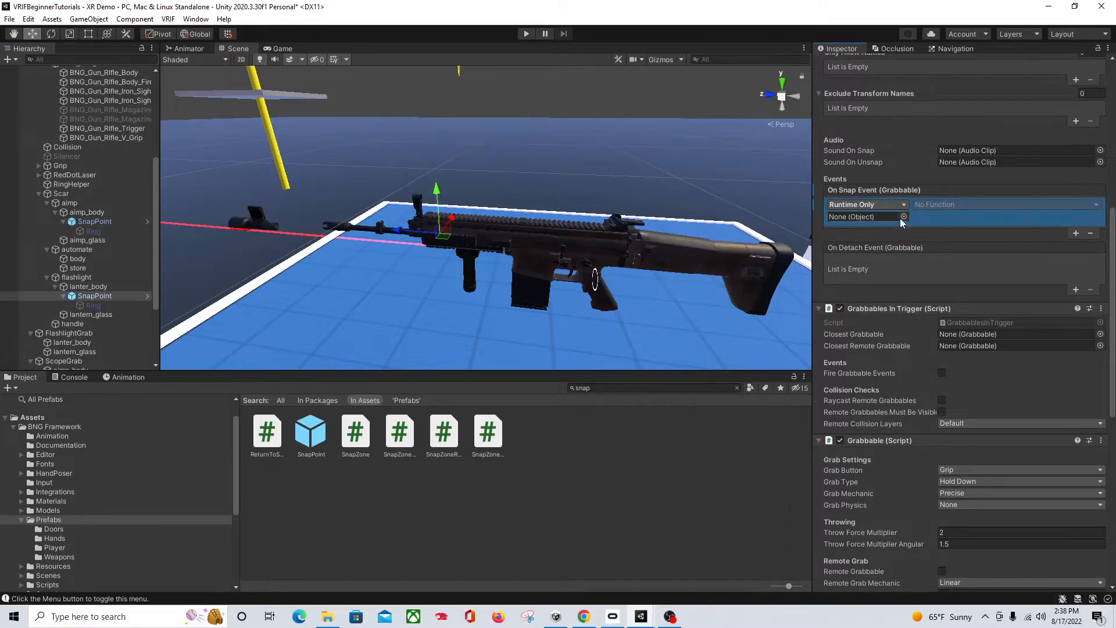
pyautogui.moveTo(127, 299); pyautogui.dragTo(884, 224)
pyautogui.click(946, 206)
pyautogui.moveTo(954, 299)
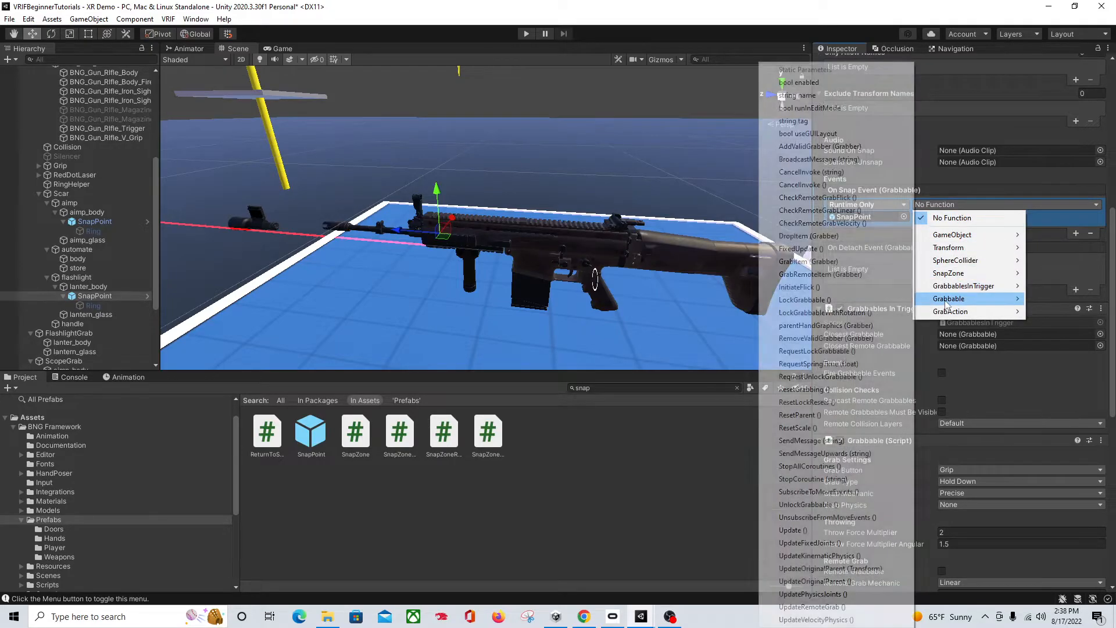
pyautogui.click(799, 82)
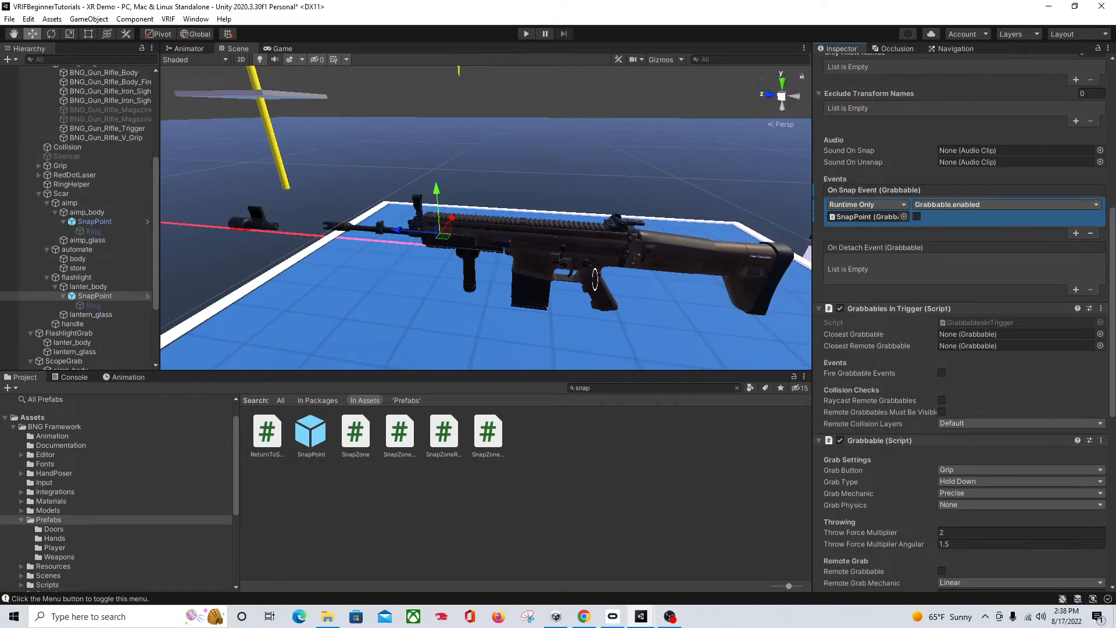
pyautogui.keyDown('alt'); pyautogui.moveTo(595, 280); pyautogui.dragTo(542, 238); pyautogui.keyUp('alt')
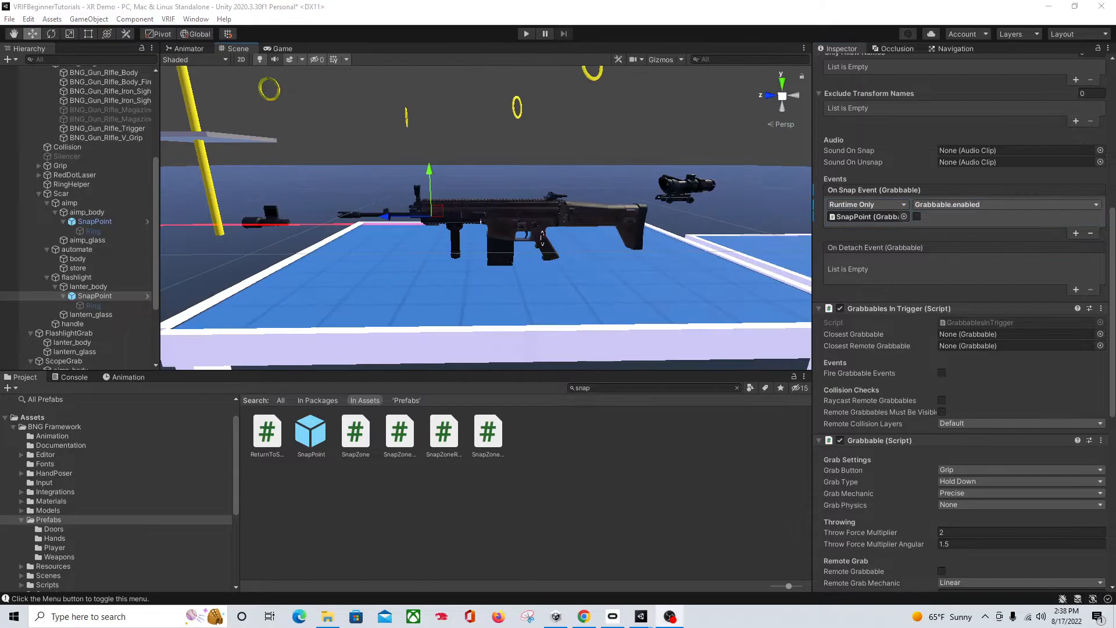
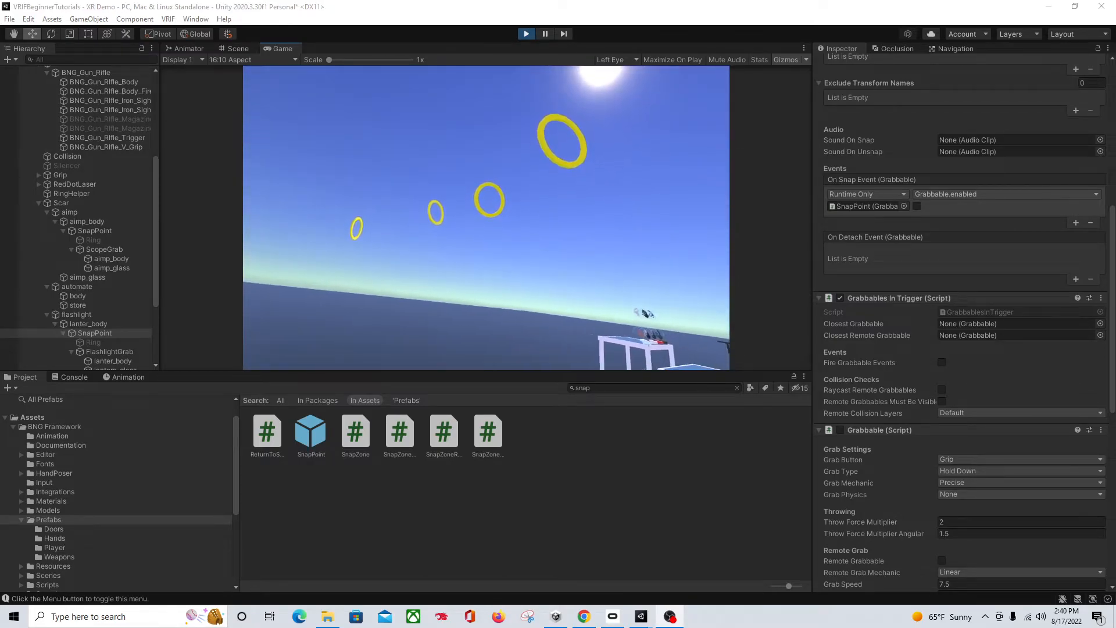
# - Exit play mode, duplicate the Scar's store magazine mesh and move the copy out of the rifle's hierarchy, just above FlashlightGrab
pyautogui.hotkey('ctrl', 'p')
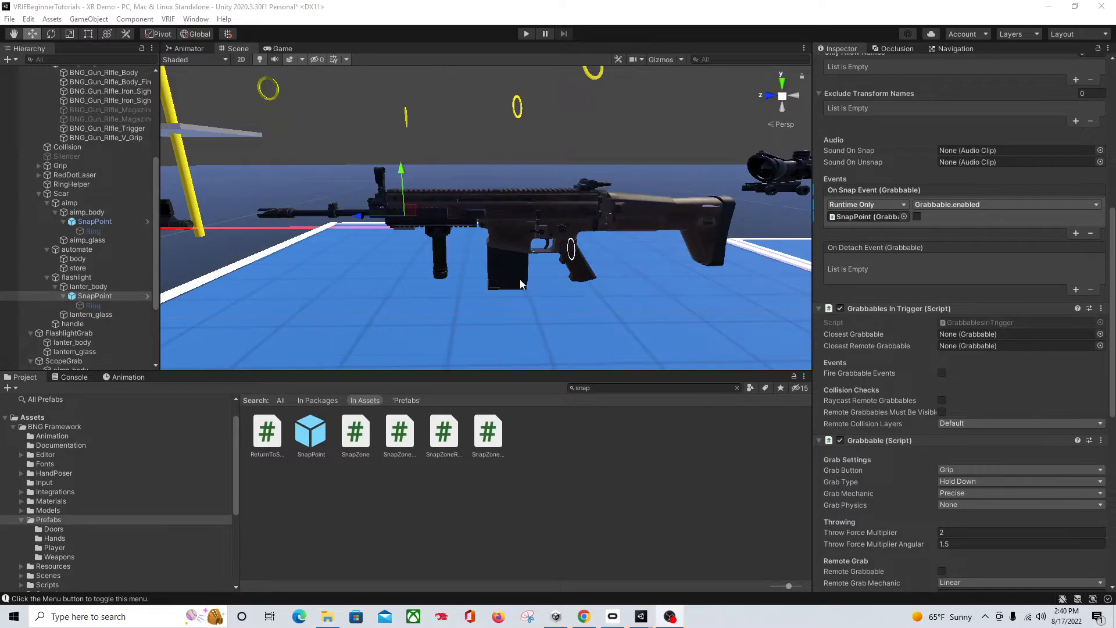
pyautogui.click(515, 281)
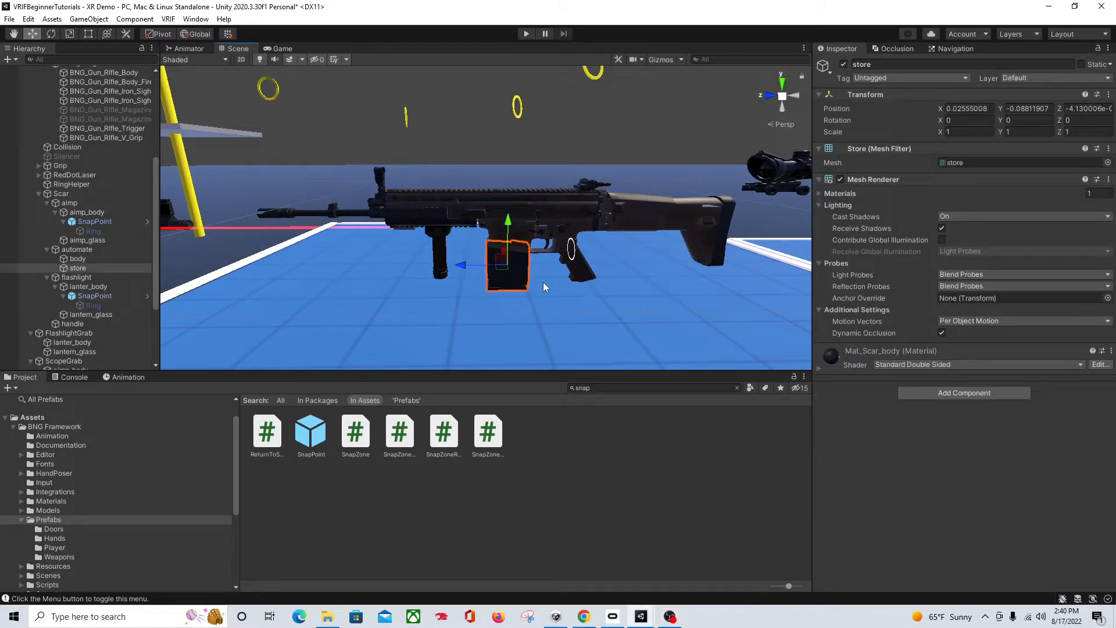
pyautogui.hotkey('ctrl', 'd')
pyautogui.moveTo(73, 281); pyautogui.dragTo(76, 342)
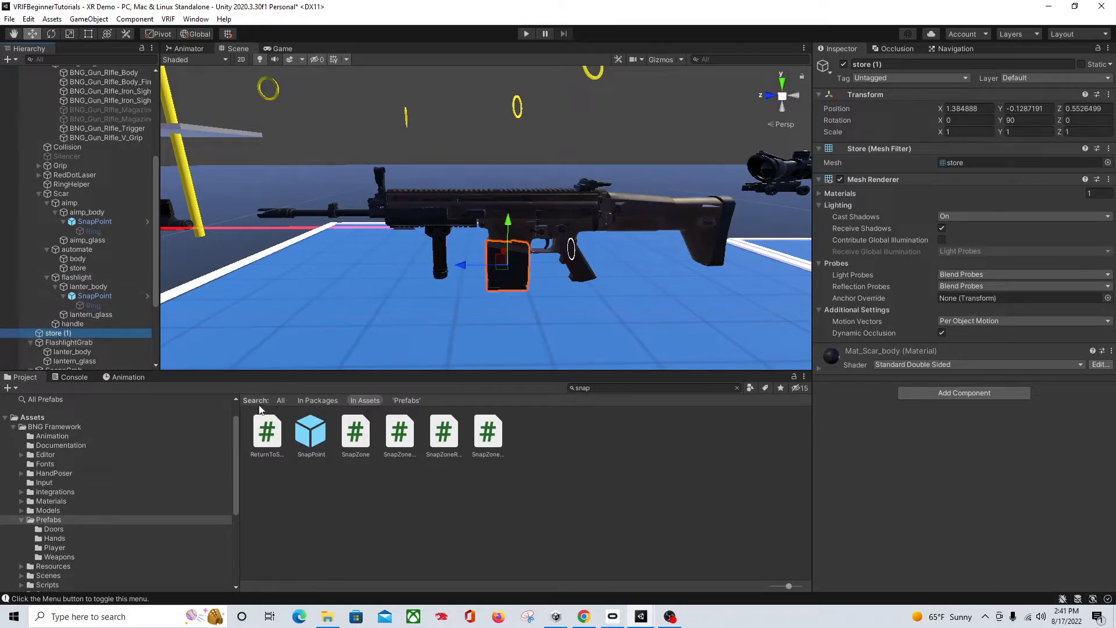
# - Place the RifleClip prefab from the BNG Framework Weapons prefabs in the scene, near the rifle's foregrip
pyautogui.click(737, 387)
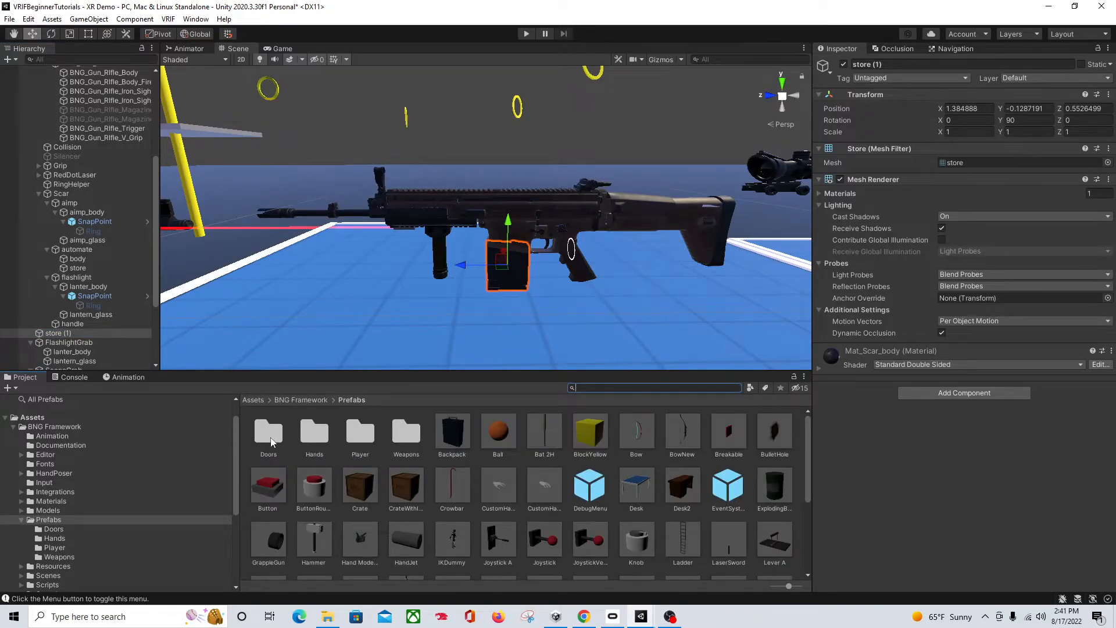
pyautogui.doubleClick(418, 440)
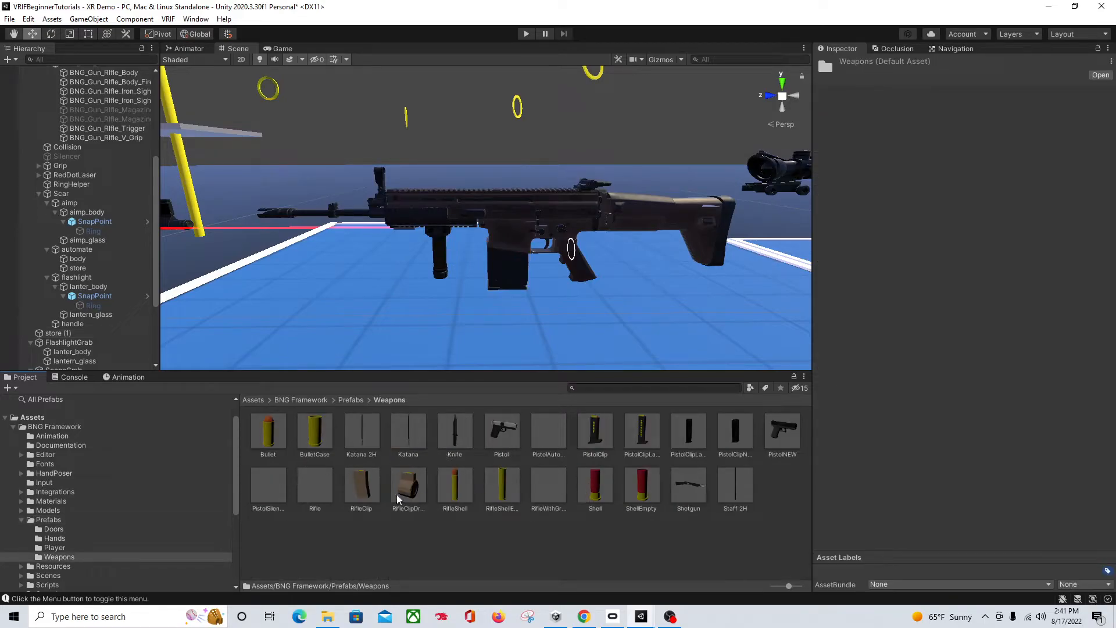
pyautogui.moveTo(366, 495); pyautogui.dragTo(410, 231)
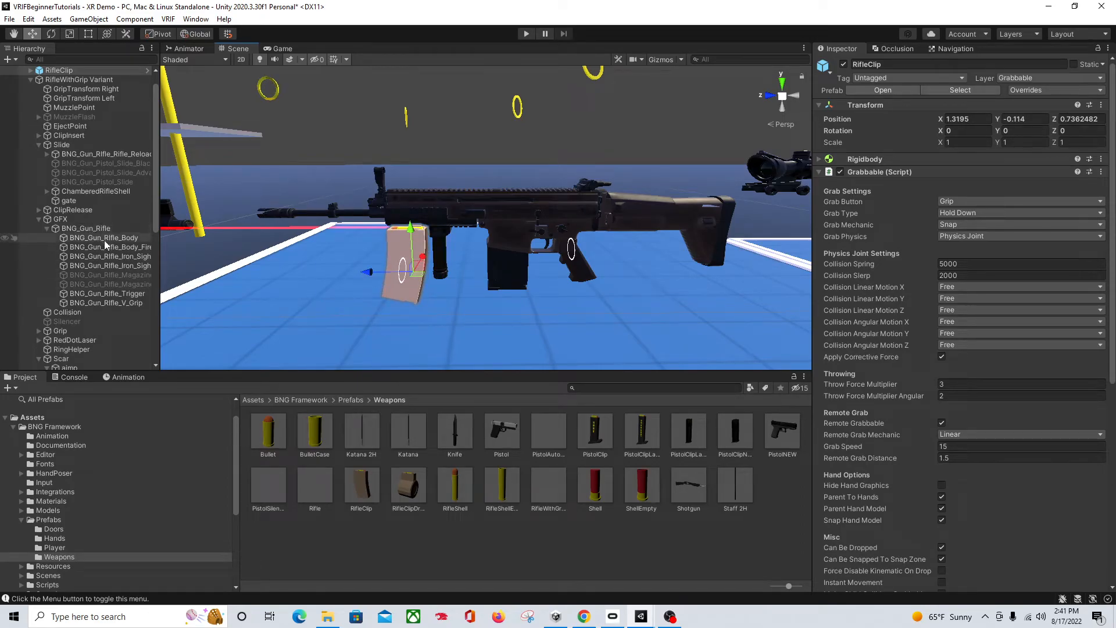
# - Move the store magazine copy beside the RifleClip, to about X 1.336 and Z 0.762
pyautogui.scroll(-6, 96, 242)
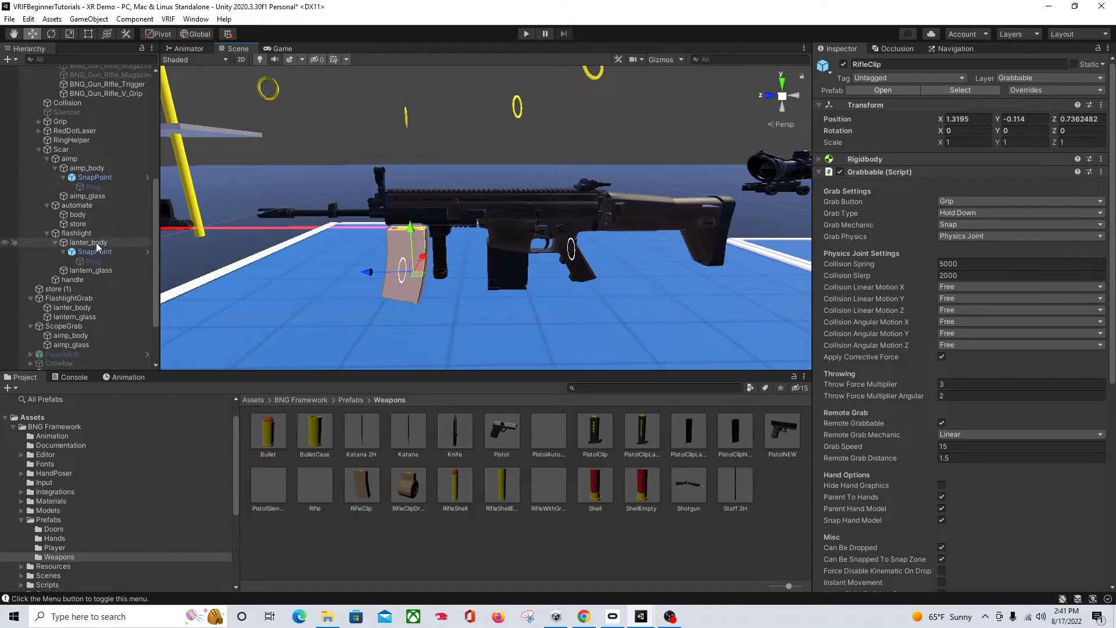
pyautogui.click(512, 287)
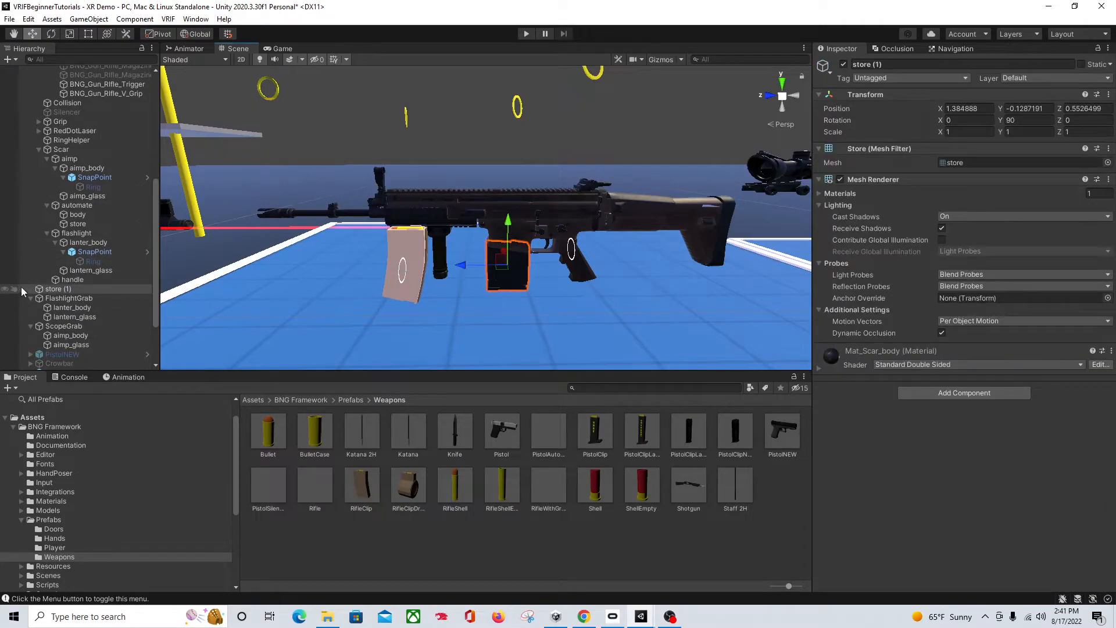
pyautogui.moveTo(460, 268); pyautogui.dragTo(363, 266)
pyautogui.moveTo(461, 274); pyautogui.dragTo(384, 309, button='right')
pyautogui.press('d')
pyautogui.moveTo(408, 233); pyautogui.dragTo(398, 241)
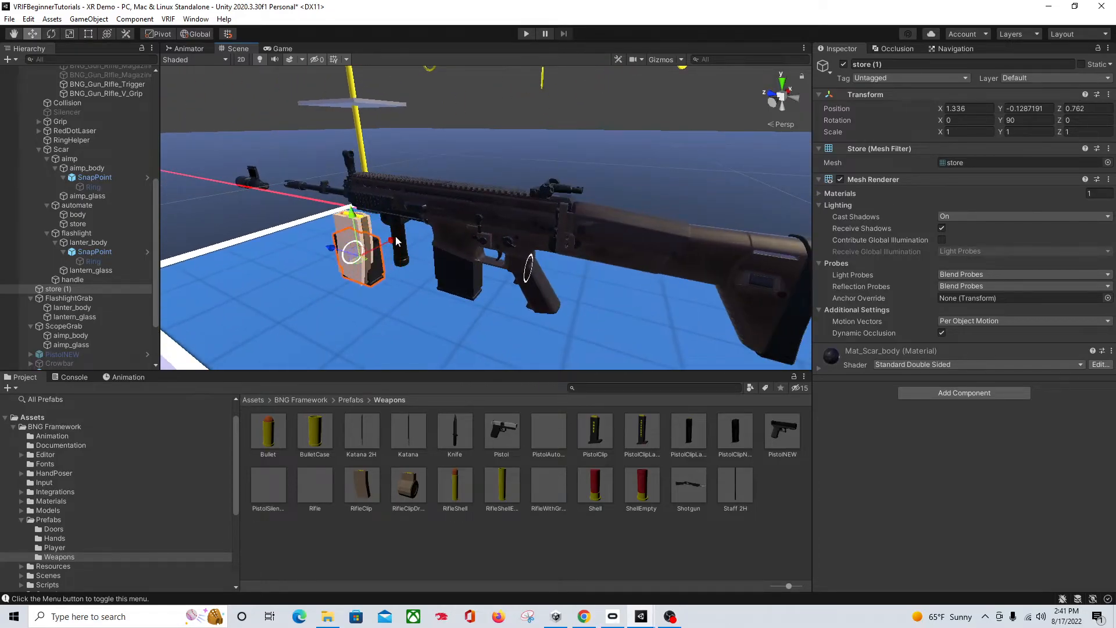
# - Shift RifleClip's BNG_Gun_Rifle_Magazine mesh sideways to X -0.048, and select the store magazine copy
pyautogui.click(342, 227)
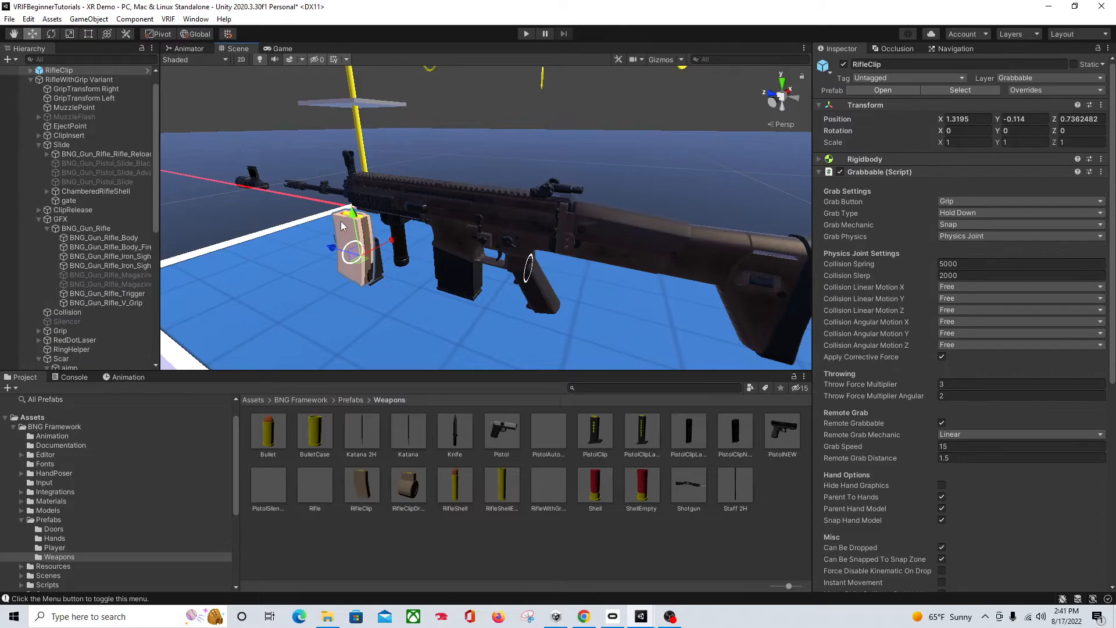
pyautogui.click(344, 227)
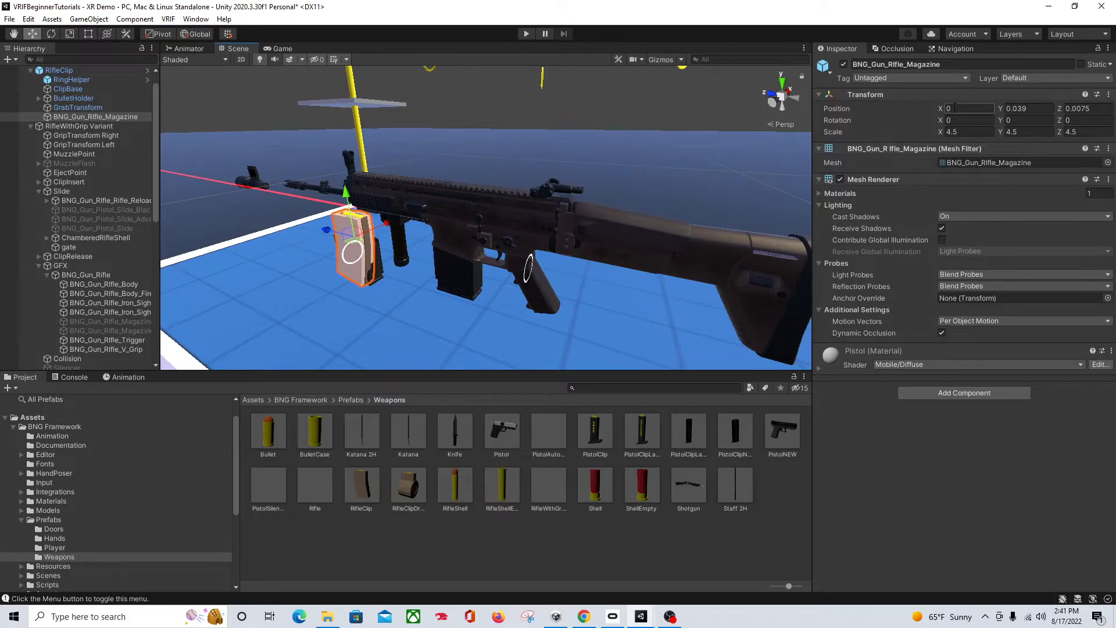
pyautogui.keyDown('alt'); pyautogui.moveTo(355, 283); pyautogui.dragTo(391, 260); pyautogui.keyUp('alt')
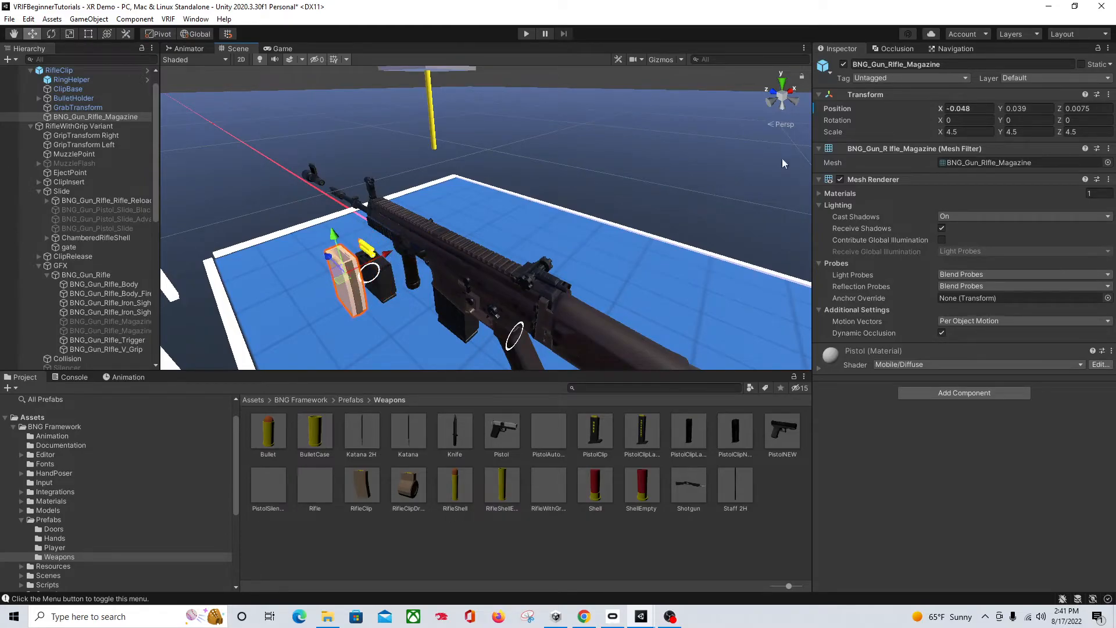
pyautogui.click(976, 109)
pyautogui.click(387, 290)
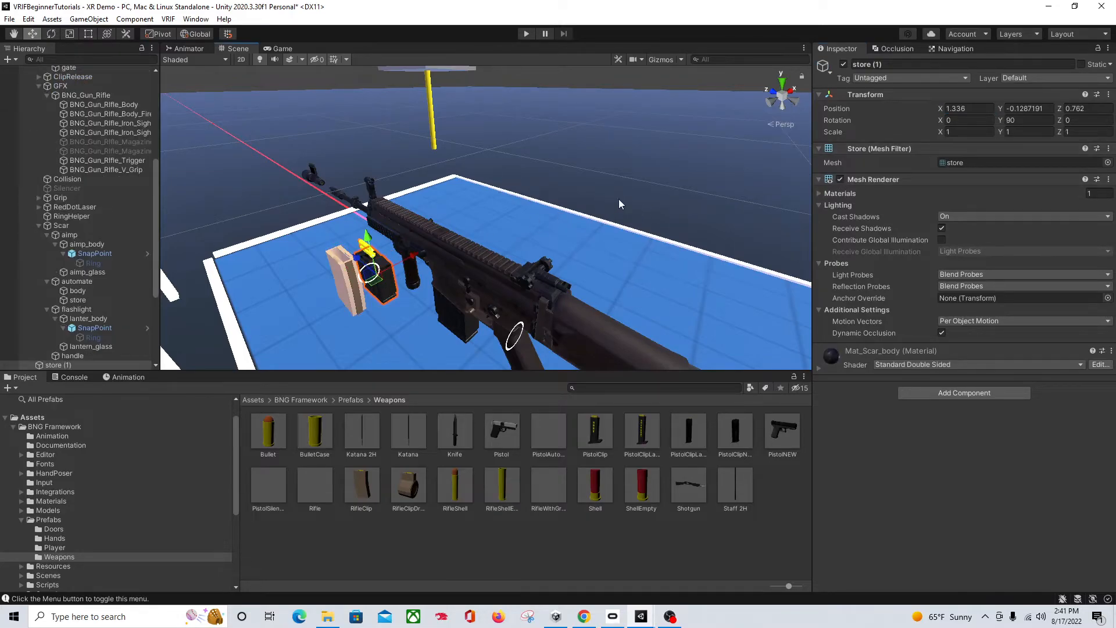
# - Undo the sideways shift of RifleClip's magazine mesh and set the store magazine copy's X position to 1.3195, matching RifleClip
pyautogui.hotkey('ctrl', 'z')
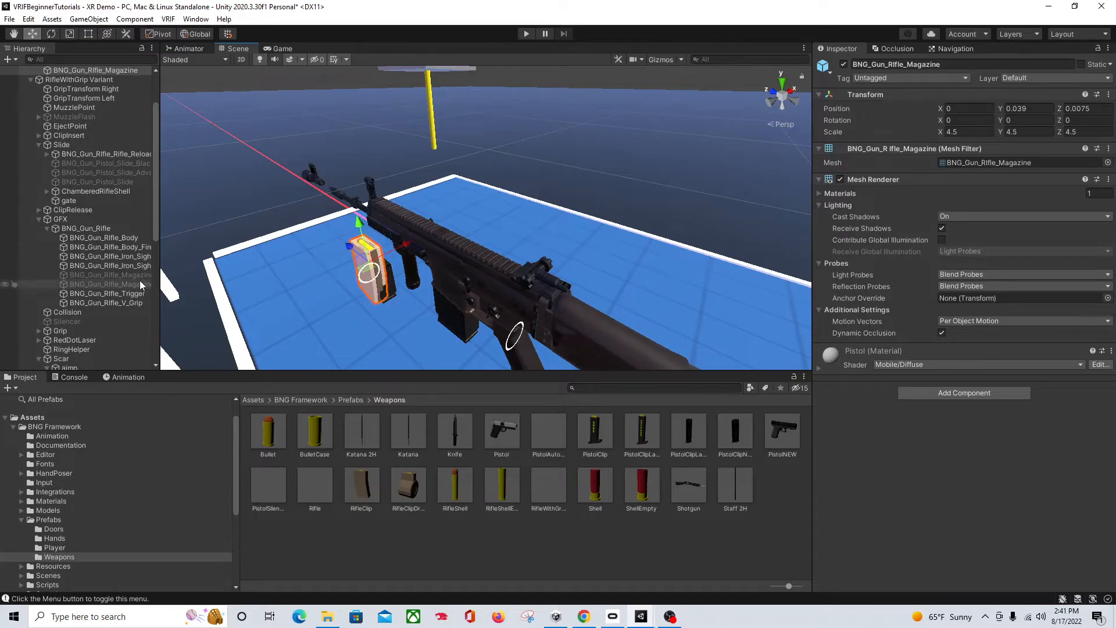
pyautogui.scroll(3, 84, 103)
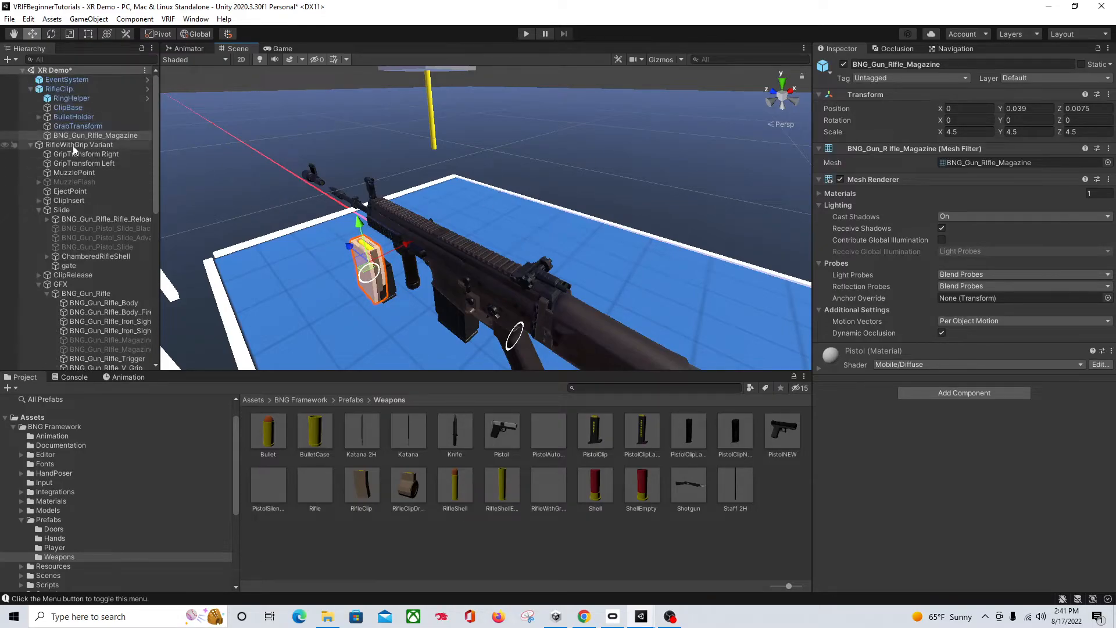
pyautogui.click(63, 89)
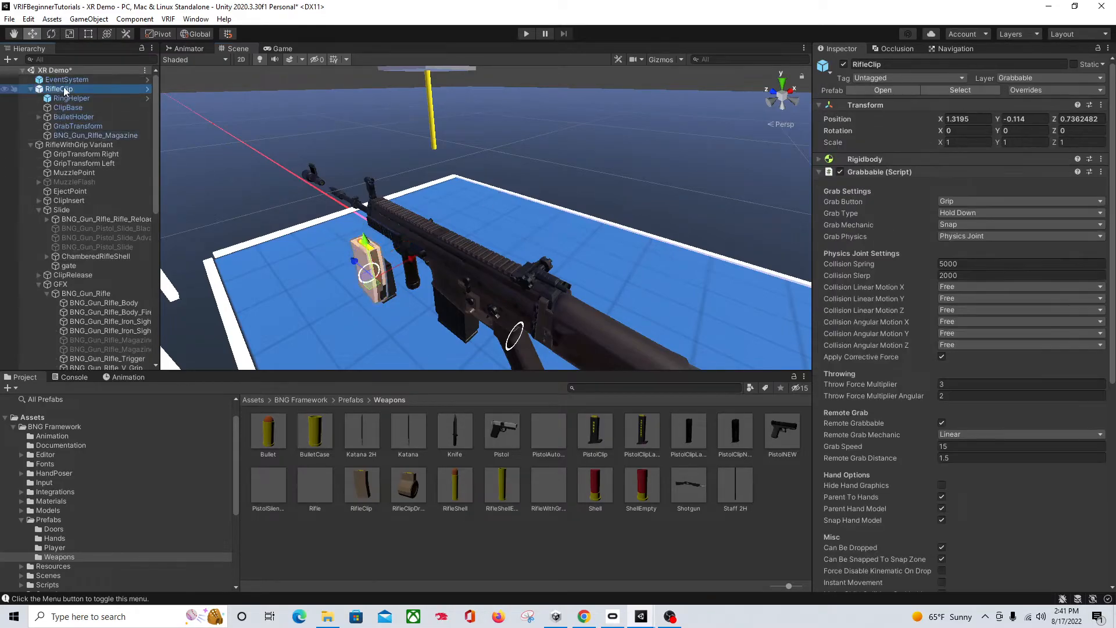
pyautogui.click(979, 117)
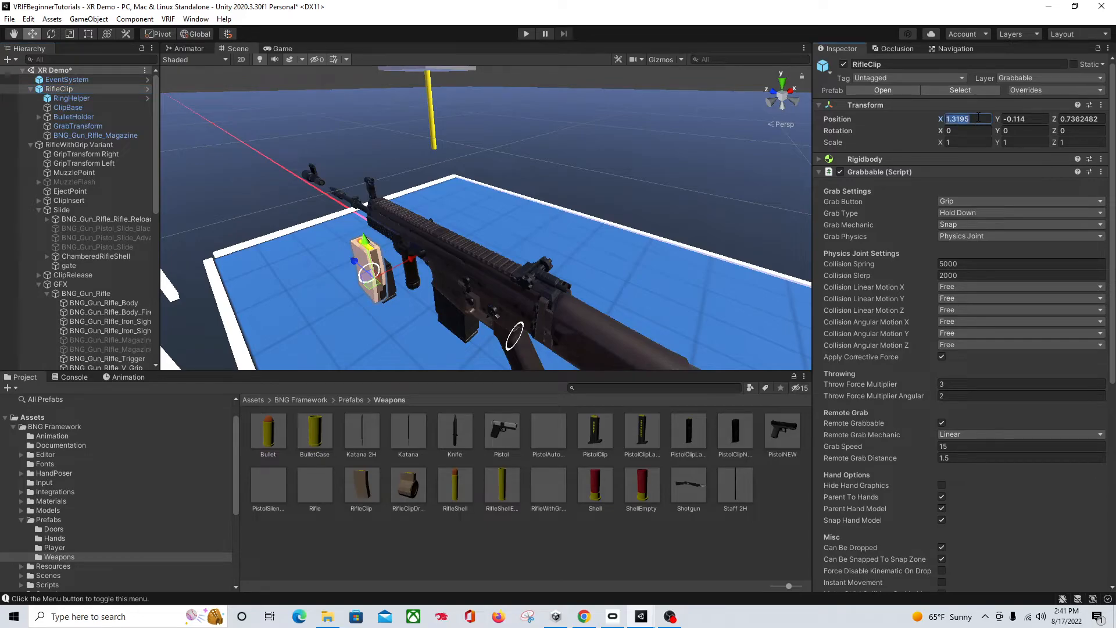
pyautogui.click(393, 293)
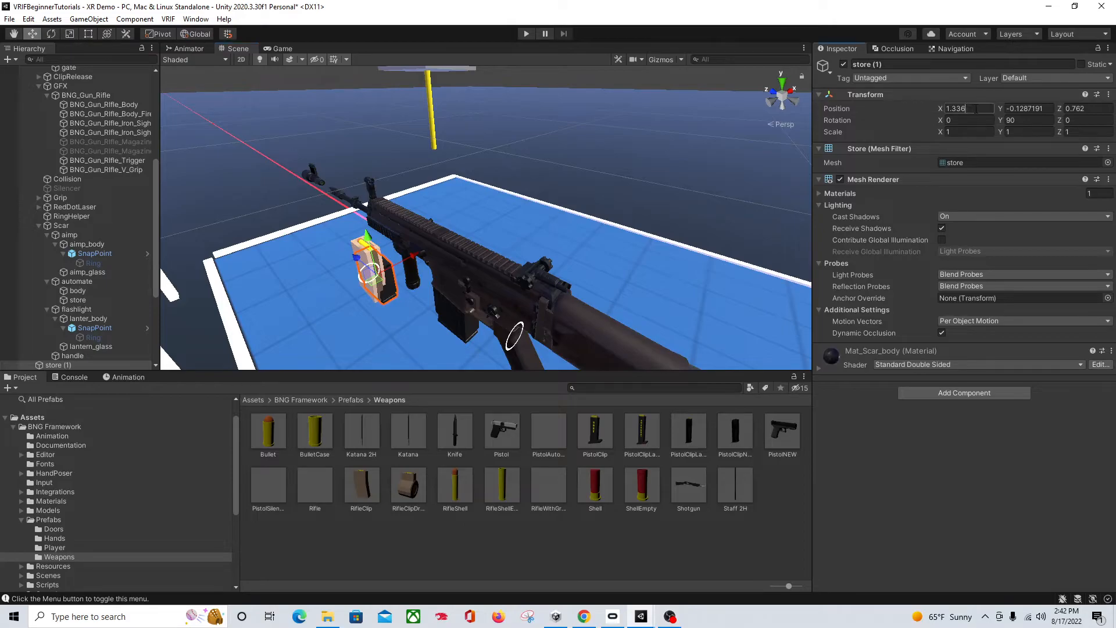
pyautogui.write('1.3195')
# - Move the store magazine copy over the RifleClip mesh, to about Y -0.1035 and Z 0.7536, and make it a child of RifleClip
pyautogui.moveTo(335, 220); pyautogui.dragTo(448, 232, button='right')
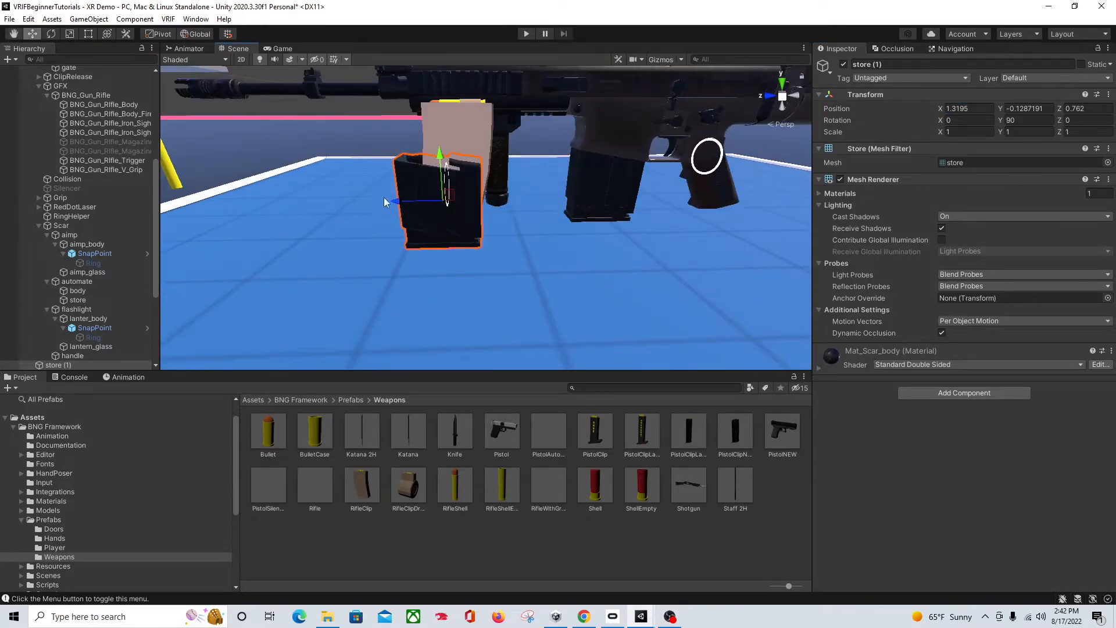
pyautogui.moveTo(396, 208); pyautogui.dragTo(406, 202)
pyautogui.moveTo(449, 164); pyautogui.dragTo(448, 147)
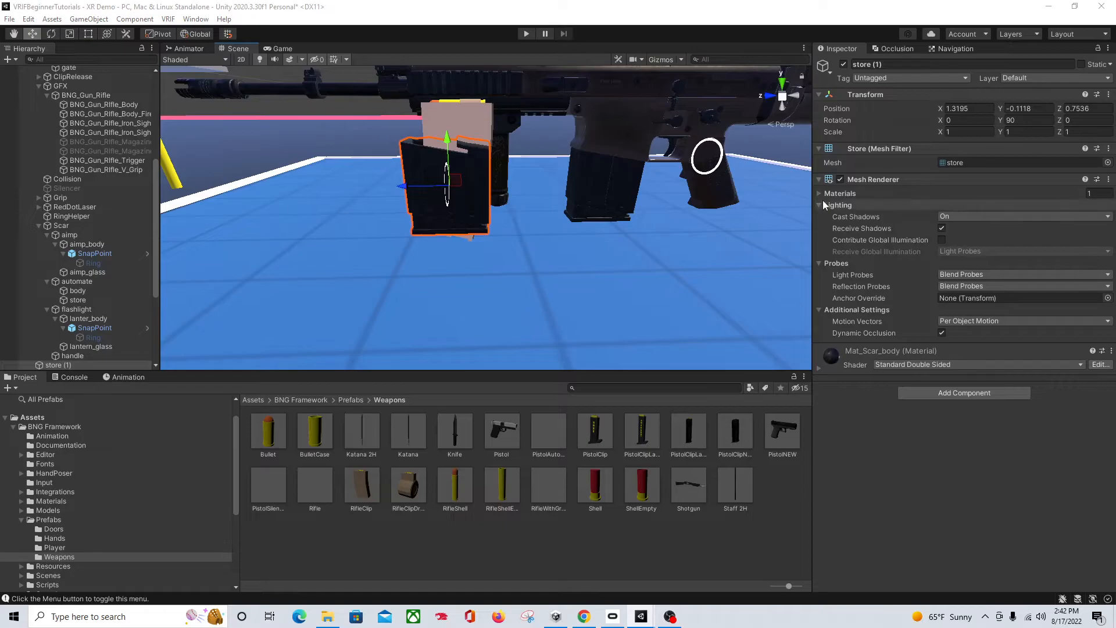
pyautogui.moveTo(451, 146); pyautogui.dragTo(460, 137)
pyautogui.moveTo(460, 137); pyautogui.dragTo(526, 153, button='right')
pyautogui.moveTo(378, 147); pyautogui.dragTo(504, 158, button='middle')
pyautogui.scroll(-1, 100, 316)
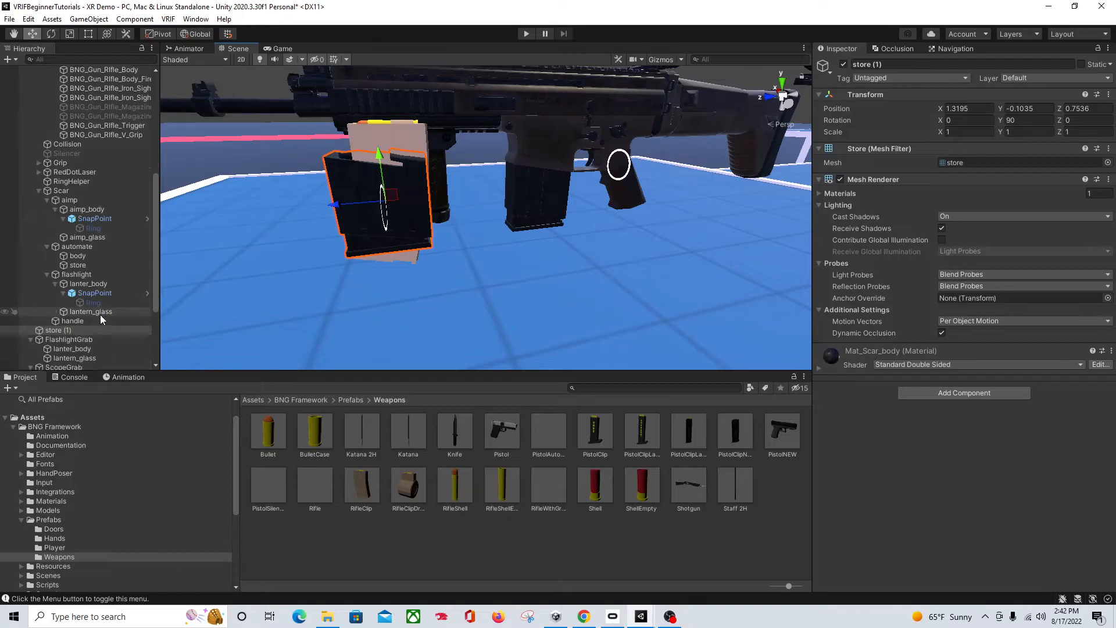
pyautogui.moveTo(72, 328); pyautogui.dragTo(126, 94)
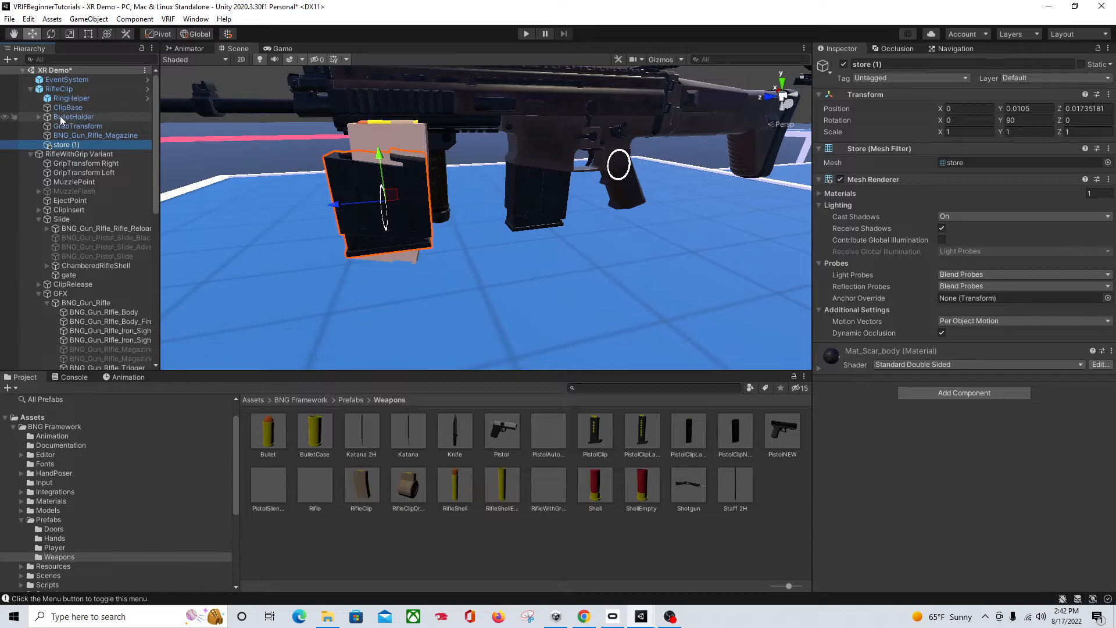
# - Disable the mesh renderers of GFX, Capsule, Bullet and Bullet (2) under RifleShell in RifleClip's BulletHolder
pyautogui.click(39, 118)
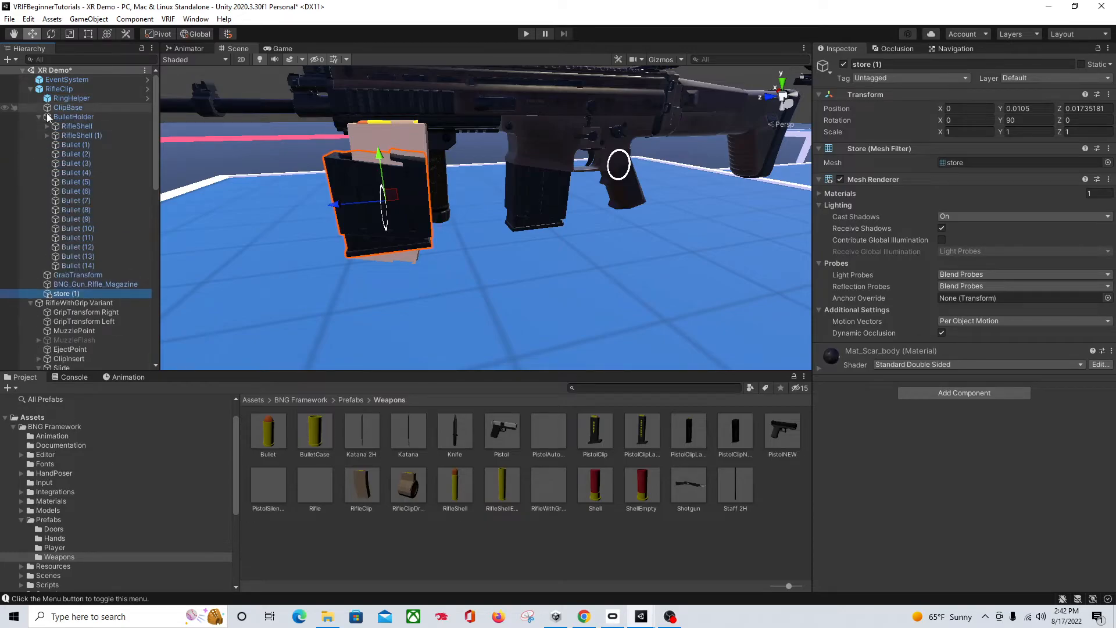
pyautogui.click(73, 117)
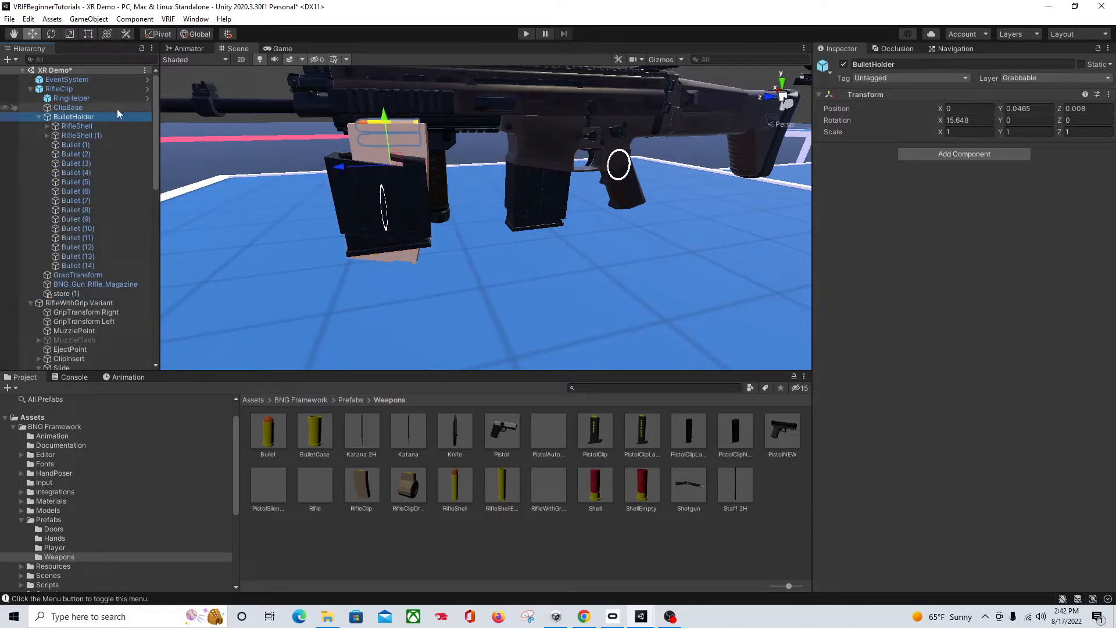
pyautogui.click(53, 127)
pyautogui.click(47, 126)
pyautogui.click(72, 136)
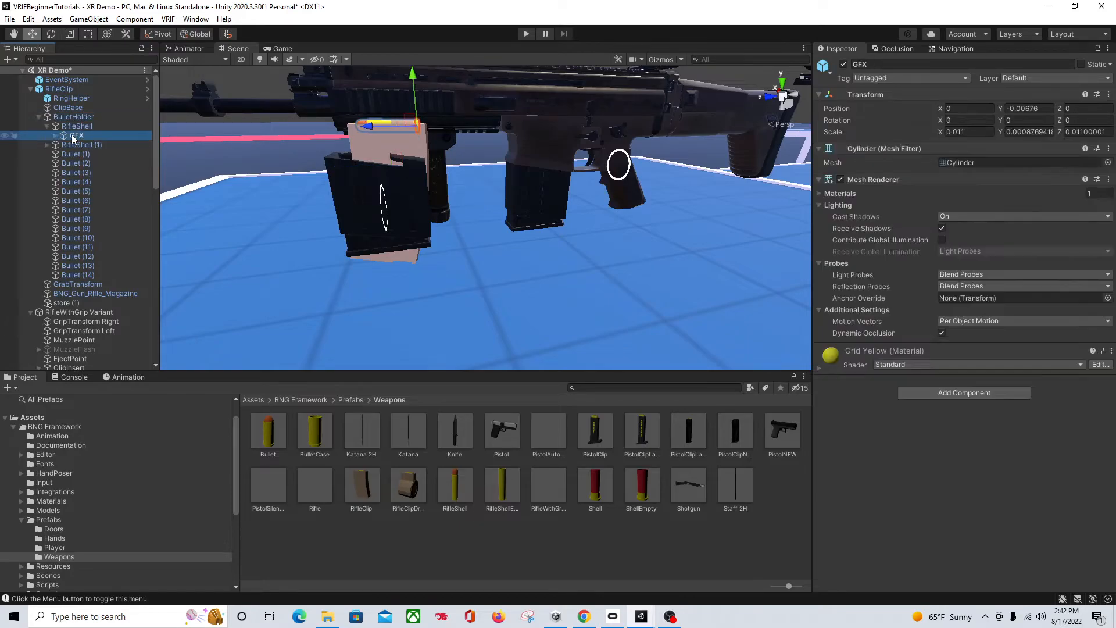
pyautogui.click(56, 135)
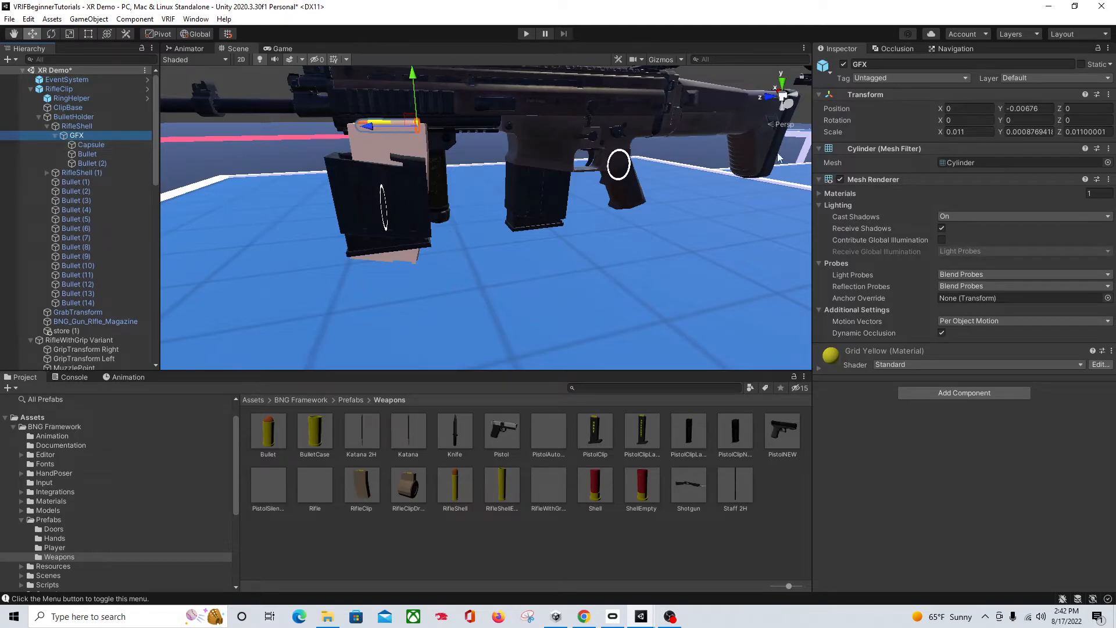
pyautogui.click(840, 179)
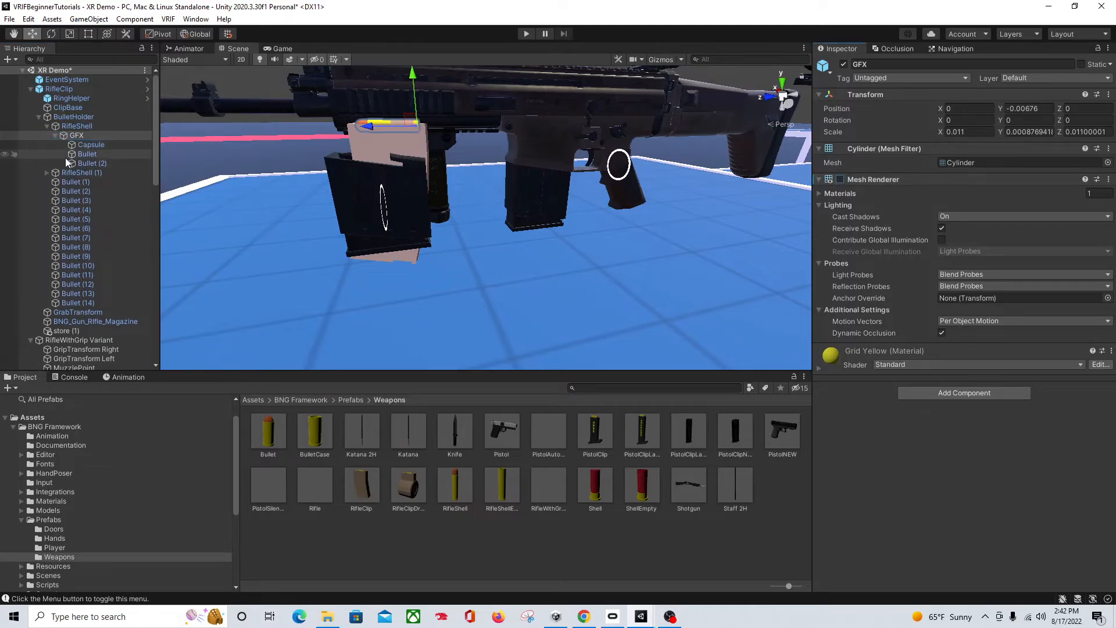
pyautogui.click(91, 145)
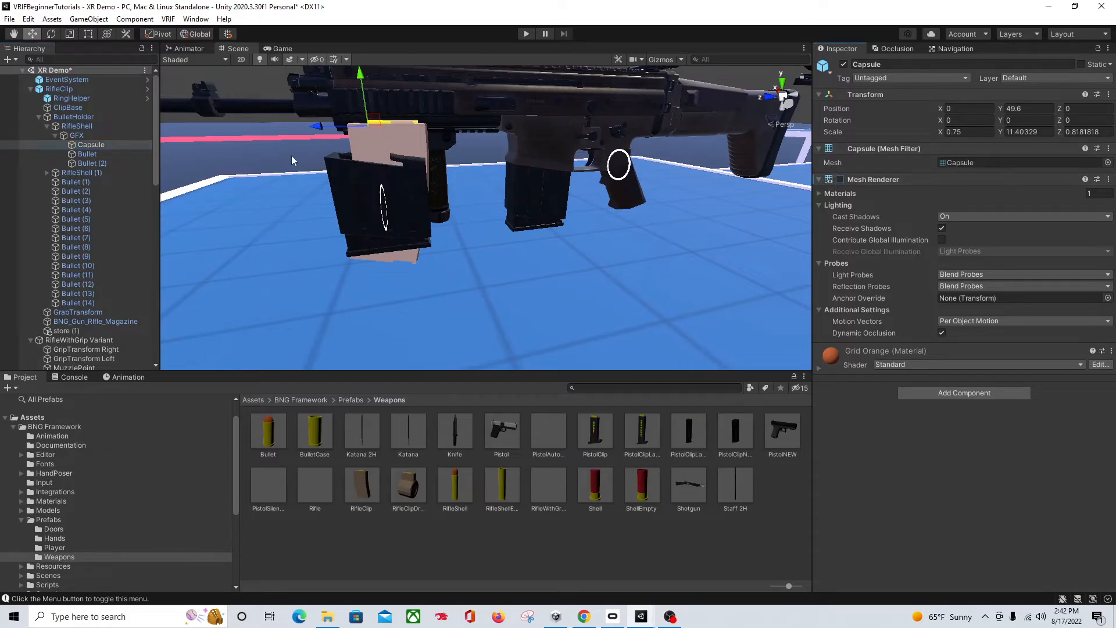
pyautogui.click(116, 154)
pyautogui.click(840, 179)
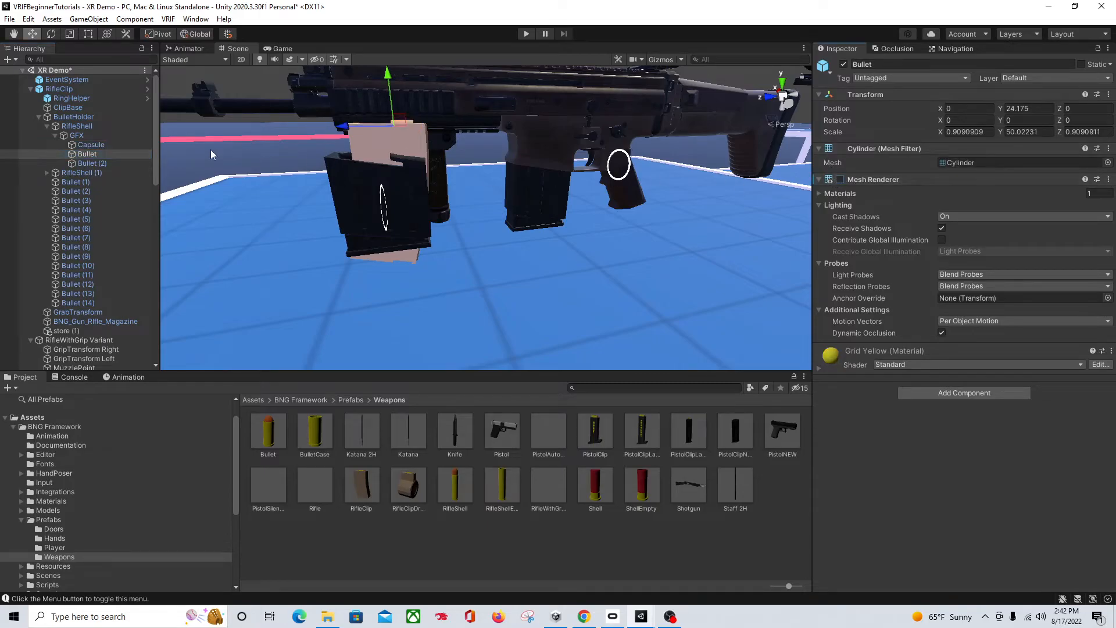
pyautogui.click(90, 163)
pyautogui.click(840, 179)
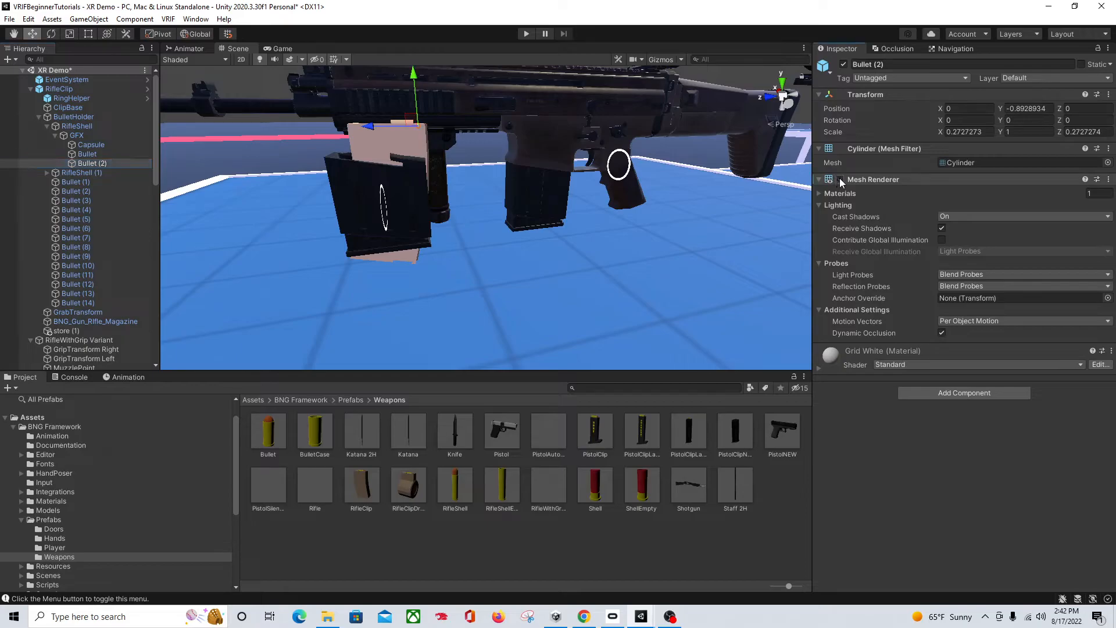
# - Disable the mesh renderers of GFX, Capsule, Bullet and Bullet (2) under RifleShell (1) in the BulletHolder
pyautogui.click(61, 174)
pyautogui.click(46, 173)
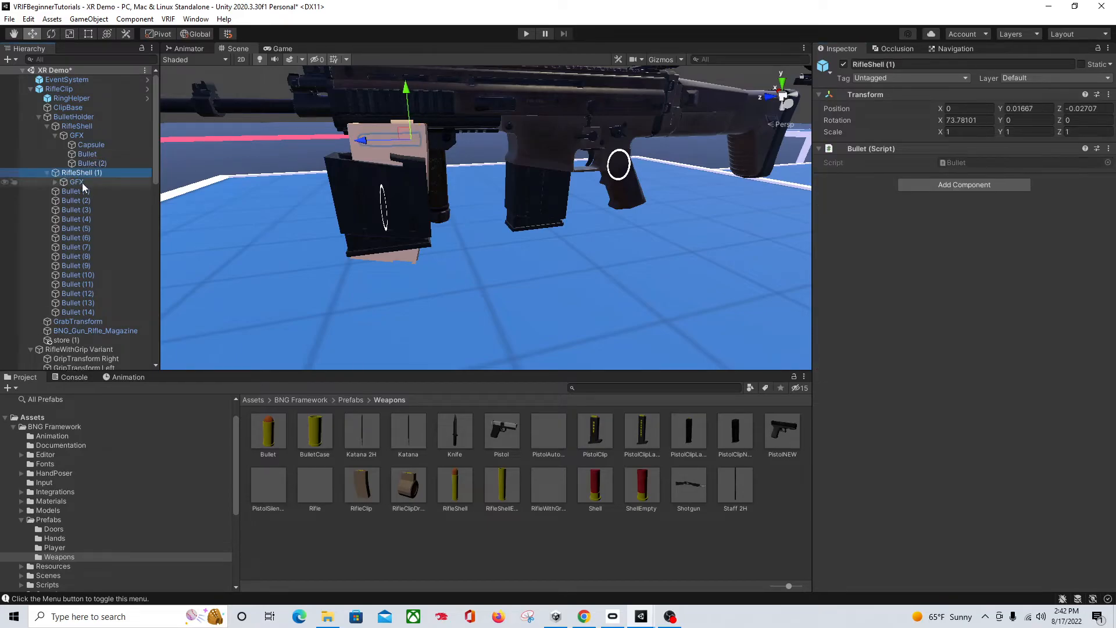
pyautogui.click(82, 182)
pyautogui.click(55, 182)
pyautogui.click(841, 179)
pyautogui.click(100, 192)
pyautogui.click(840, 179)
pyautogui.click(127, 201)
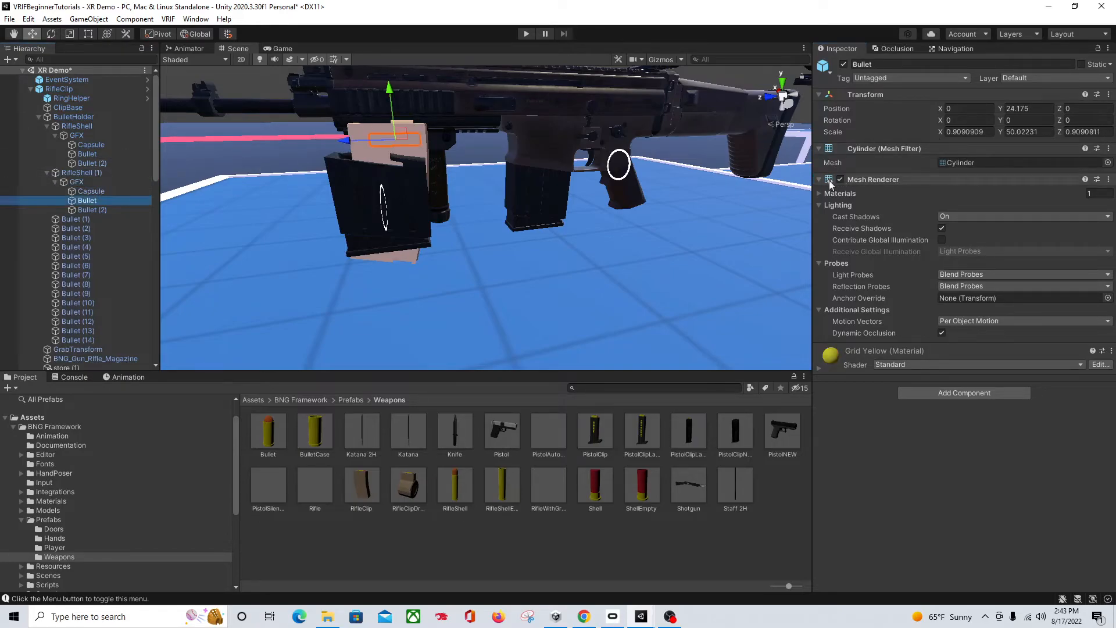
pyautogui.click(841, 179)
pyautogui.click(95, 210)
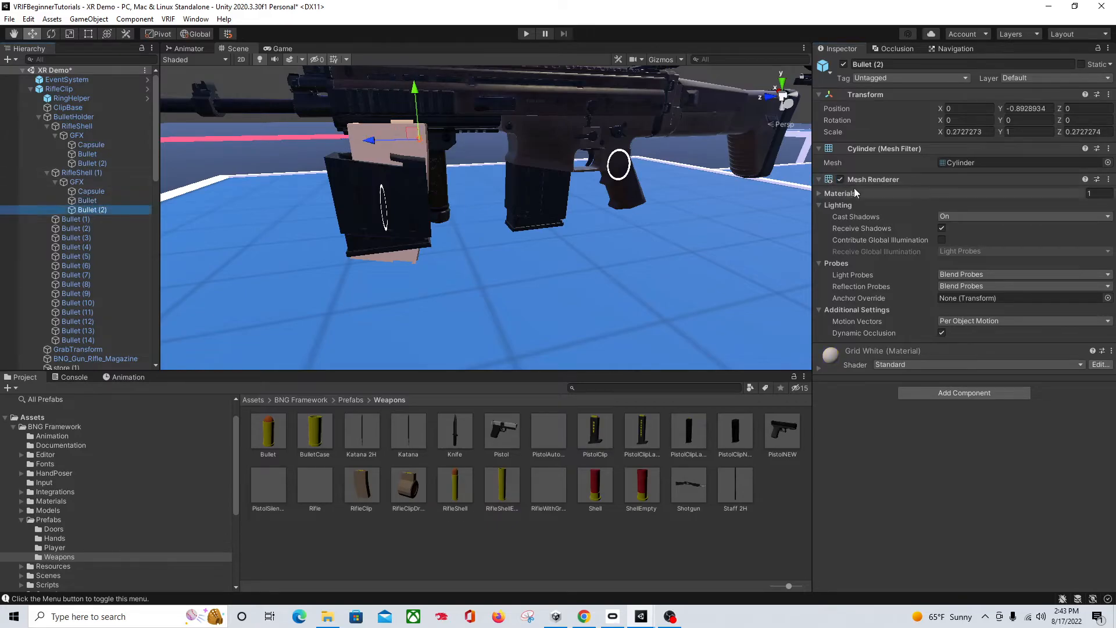
pyautogui.click(840, 179)
# - Disable the mesh renderer of RifleClip's BNG_Gun_Rifle_Magazine so only the Scar magazine mesh is drawn, and inspect the clip up close
pyautogui.moveTo(336, 180); pyautogui.dragTo(337, 210, button='right')
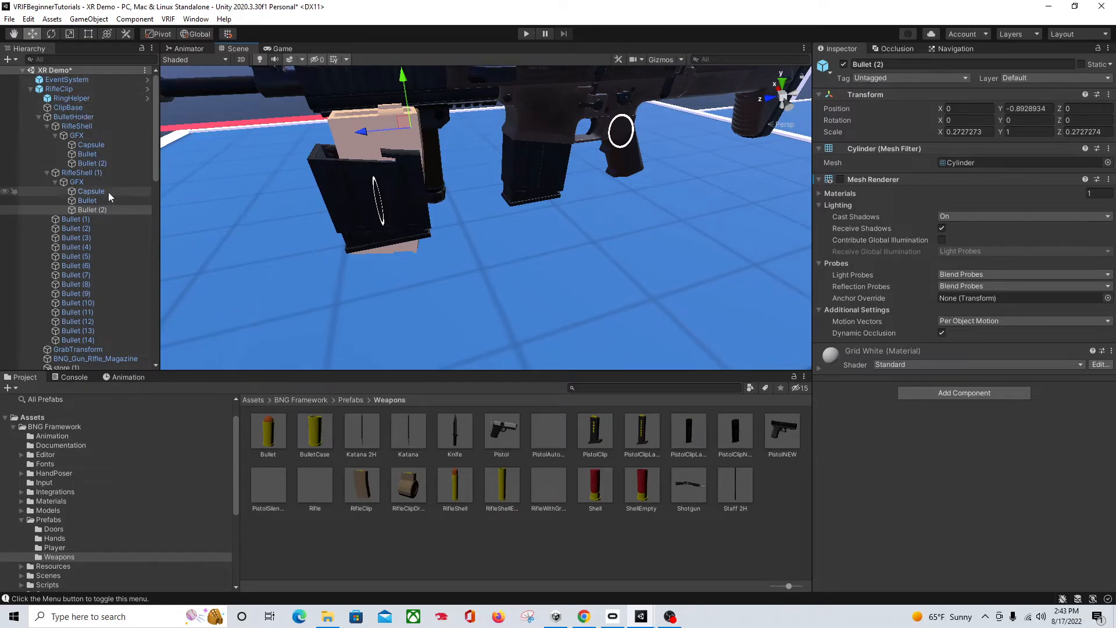
pyautogui.scroll(-2, 109, 197)
pyautogui.scroll(-2, 108, 191)
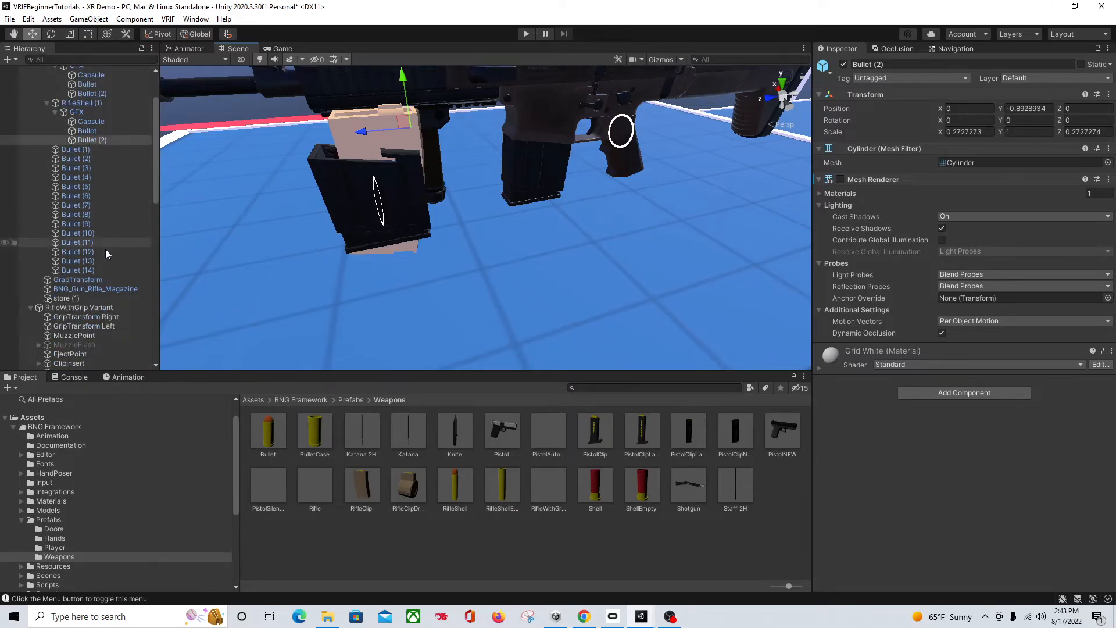
pyautogui.click(96, 289)
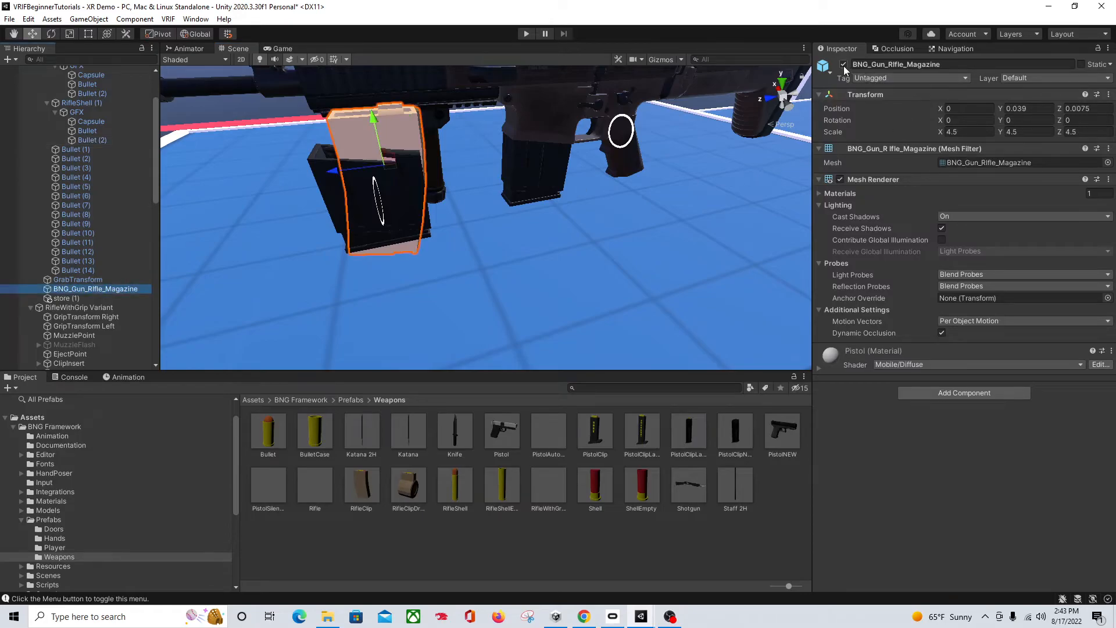
pyautogui.click(843, 179)
pyautogui.moveTo(378, 192); pyautogui.dragTo(438, 239, button='right')
pyautogui.moveTo(192, 154); pyautogui.dragTo(324, 182, button='middle')
pyautogui.scroll(6, 324, 183)
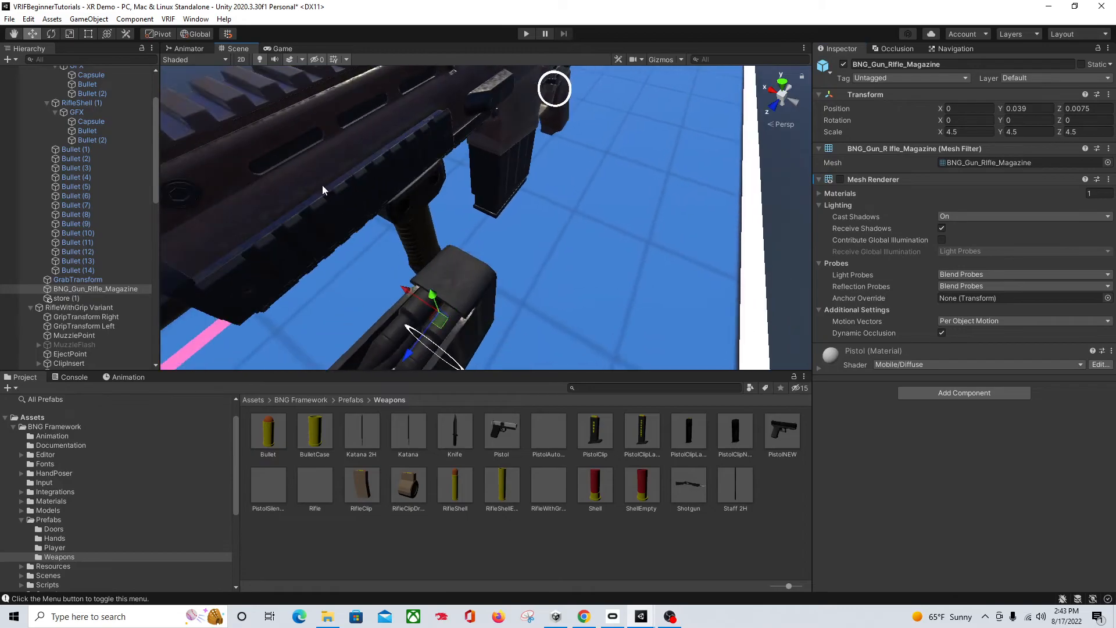
pyautogui.press('f')
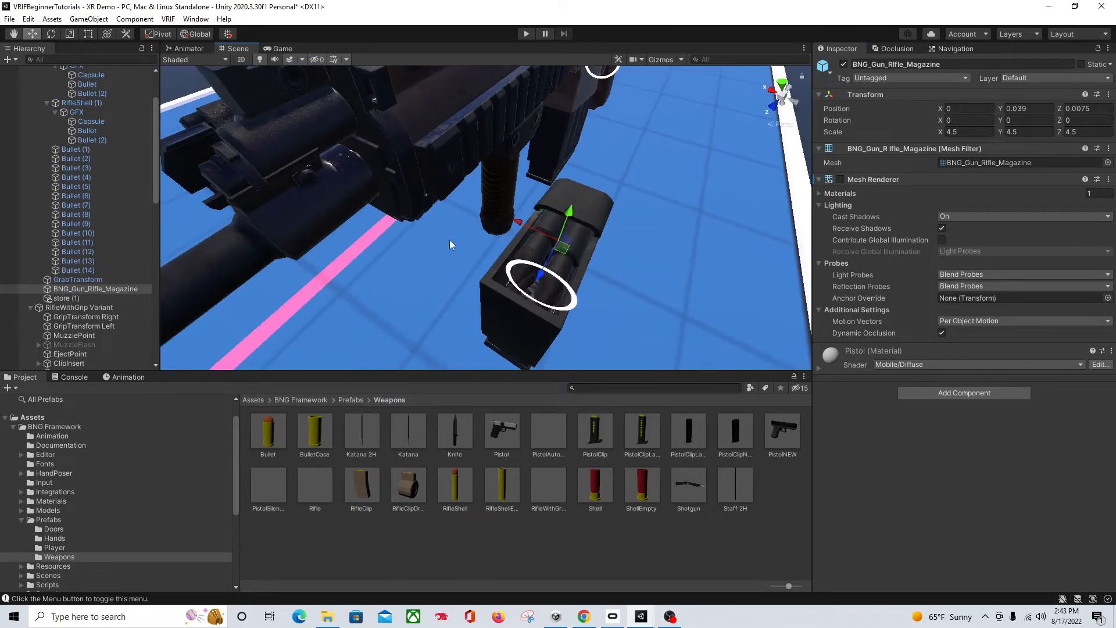
# - Check the store magazine copy from the side and delete the original store magazine mesh attached to the Scar
pyautogui.click(533, 246)
pyautogui.click(546, 233)
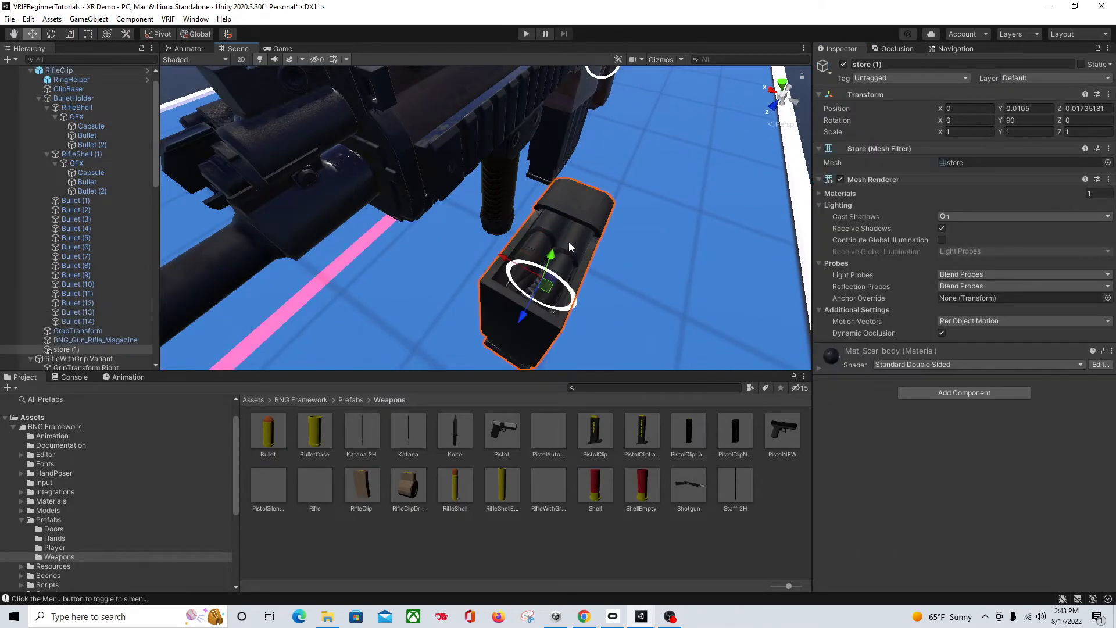
pyautogui.moveTo(616, 256); pyautogui.dragTo(573, 212, button='right')
pyautogui.moveTo(572, 213); pyautogui.dragTo(546, 199, button='middle')
pyautogui.moveTo(546, 199); pyautogui.dragTo(472, 110, button='right')
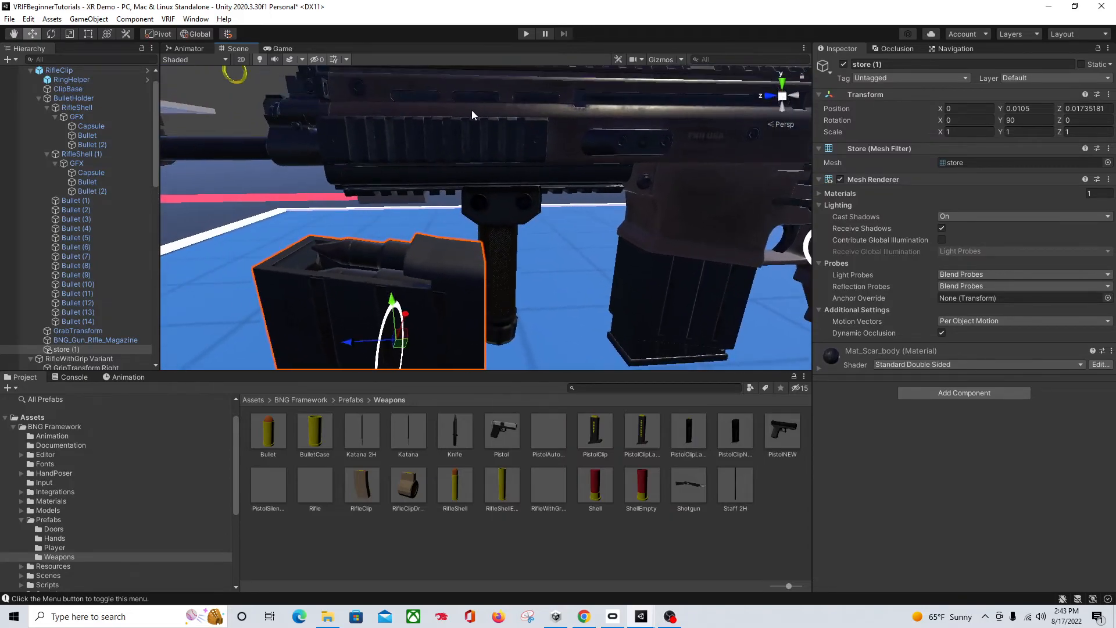
pyautogui.moveTo(472, 110); pyautogui.dragTo(471, 108, button='middle')
pyautogui.scroll(-5, 472, 108)
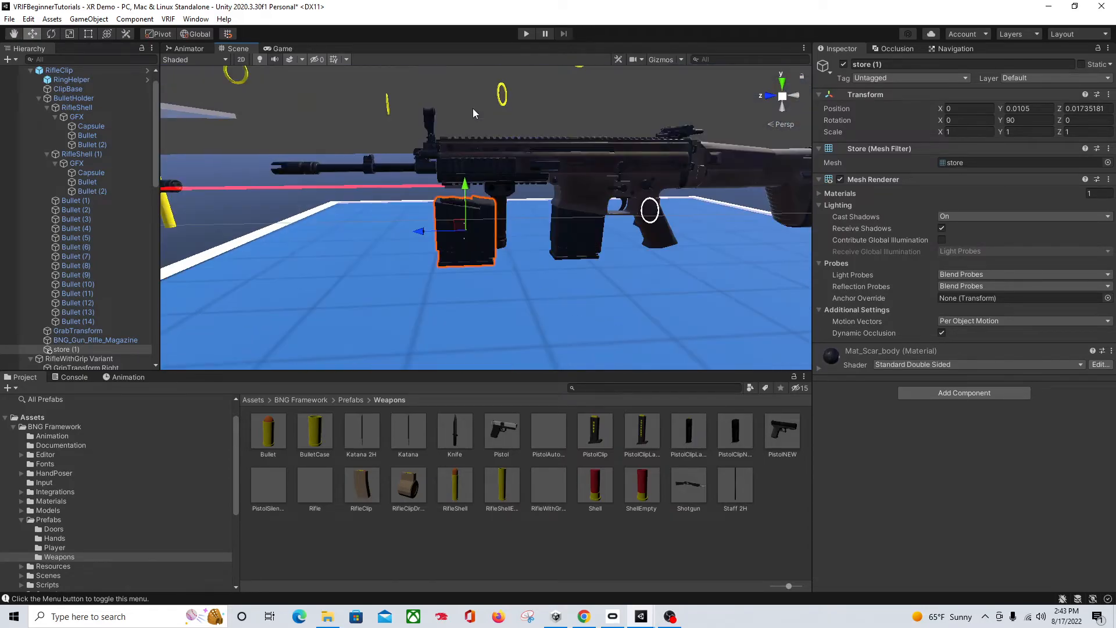
pyautogui.click(574, 225)
pyautogui.press('Delete')
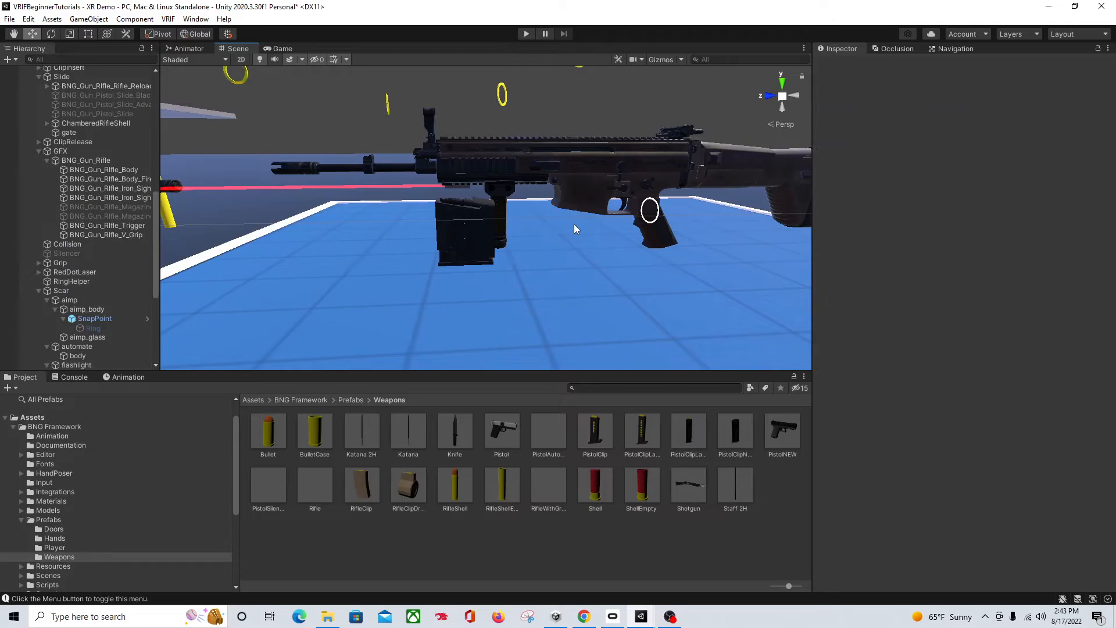
# - Find the laser mounted under the rifle's barrel and deactivate its RedDotLaser parent object
pyautogui.click(466, 230)
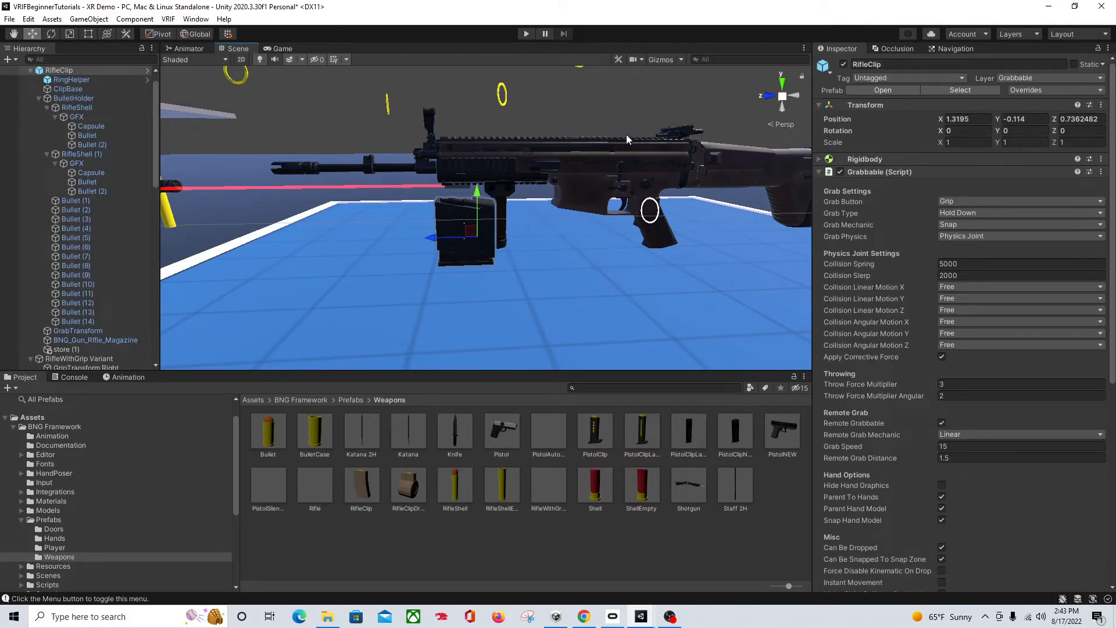
pyautogui.click(462, 193)
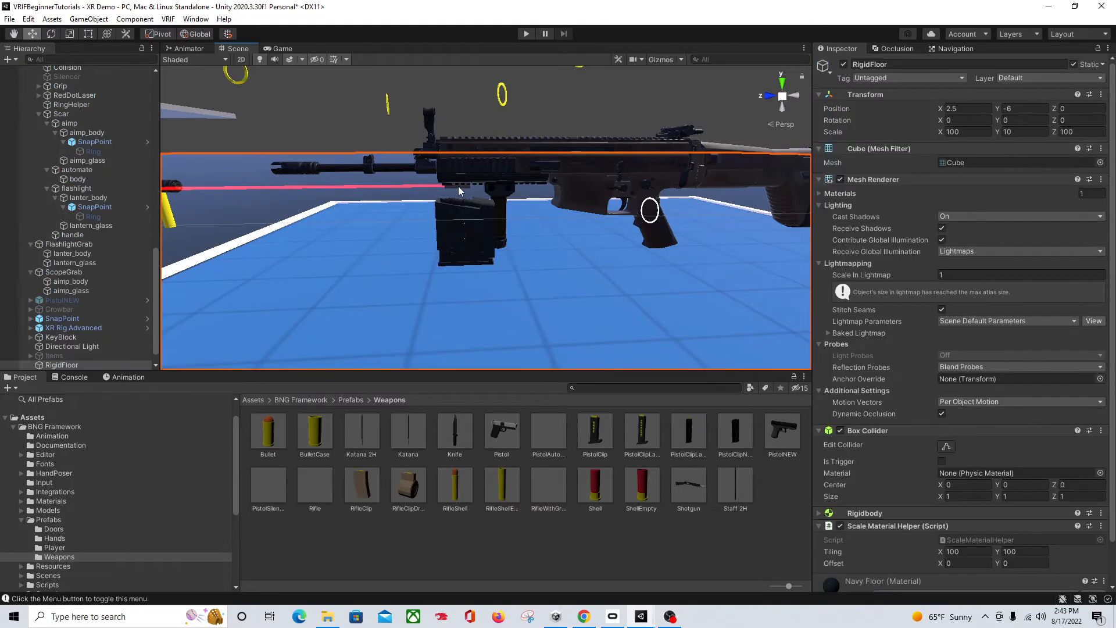
pyautogui.click(460, 191)
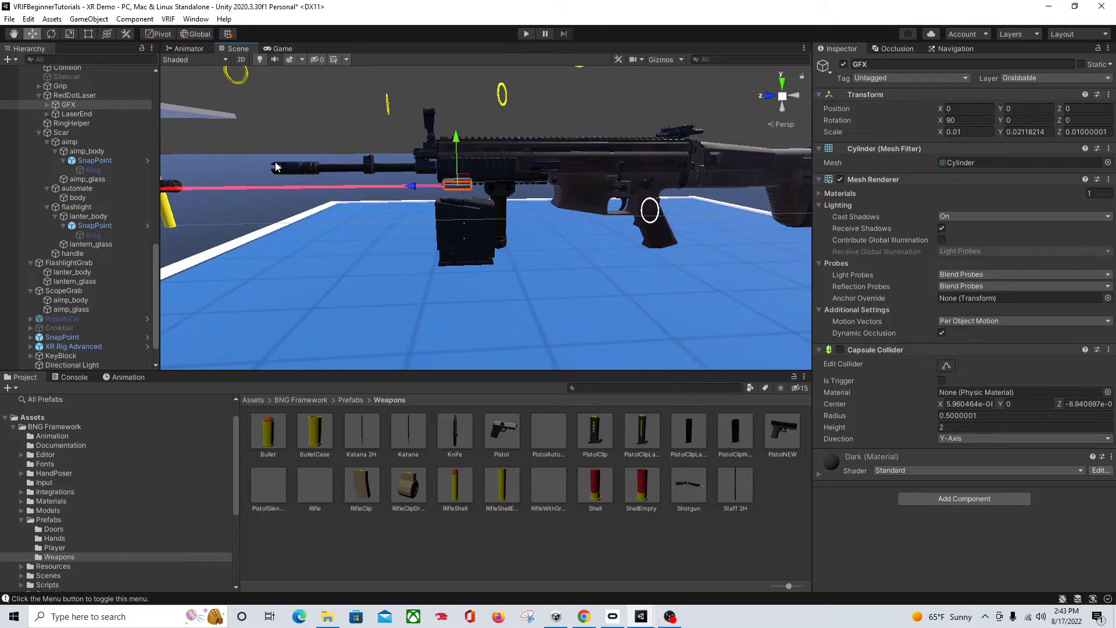
pyautogui.moveTo(381, 190); pyautogui.dragTo(366, 192, button='right')
pyautogui.scroll(-3, 359, 194)
pyautogui.moveTo(338, 185); pyautogui.dragTo(266, 207, button='middle')
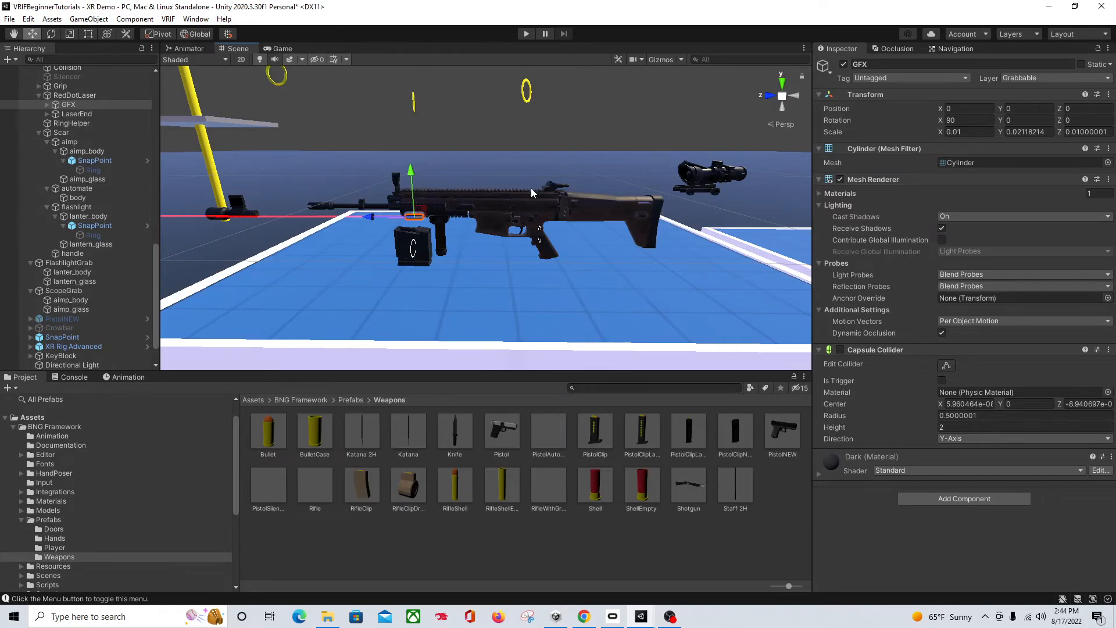
pyautogui.moveTo(527, 264); pyautogui.dragTo(516, 257, button='right')
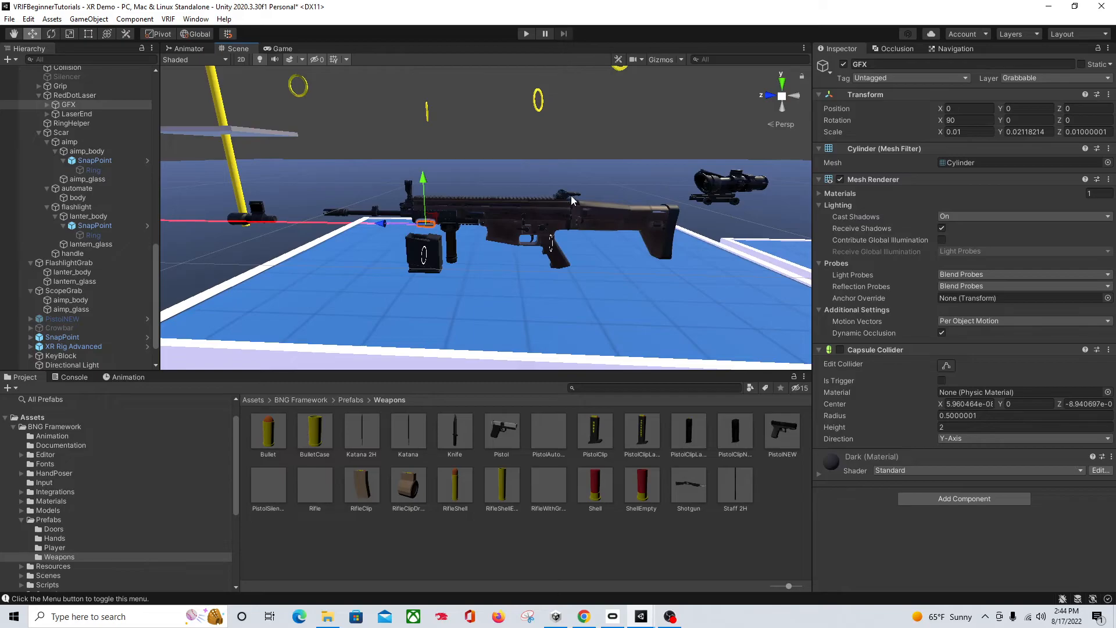
pyautogui.click(88, 96)
pyautogui.click(844, 64)
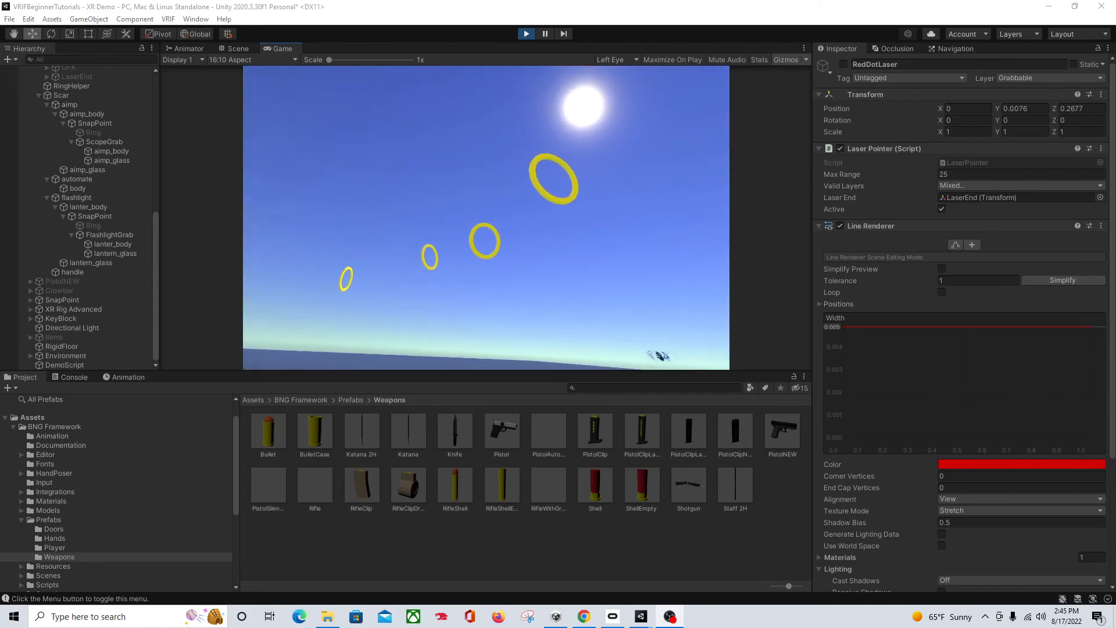
# - Exit play mode and return to the Scar, magazine and attachments in the scene view
pyautogui.hotkey('ctrl', 'p')
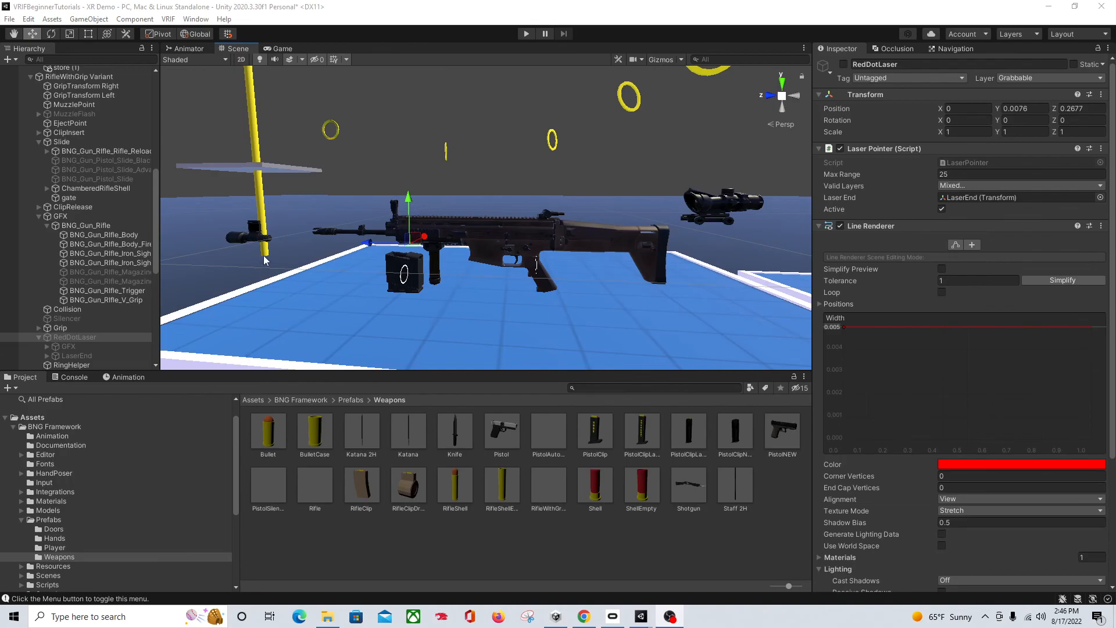
pyautogui.moveTo(293, 275); pyautogui.dragTo(313, 282, button='right')
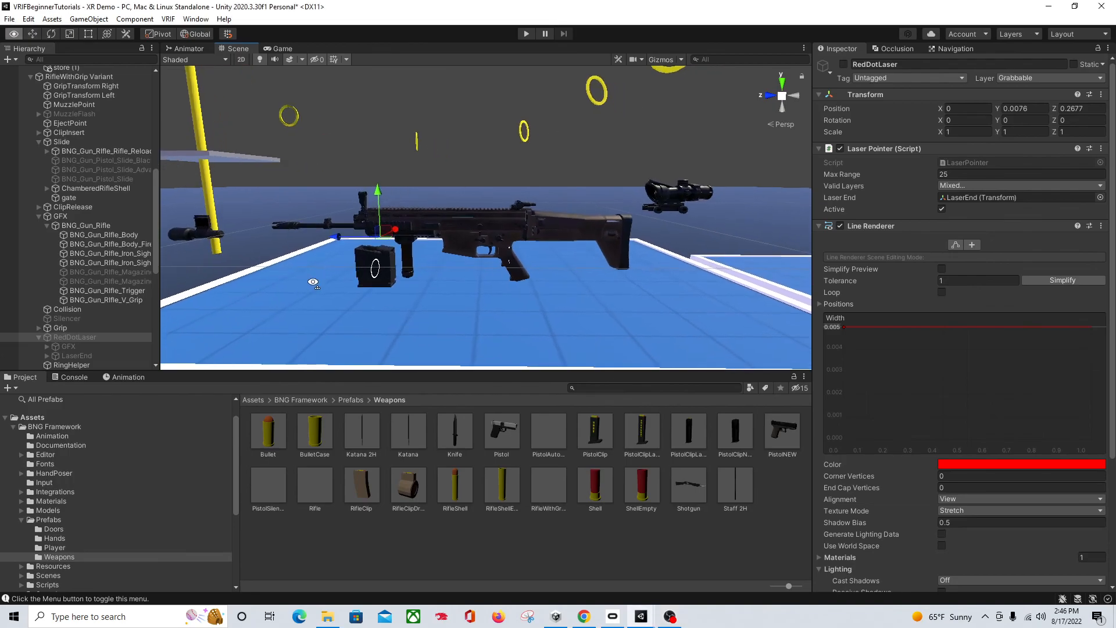
pyautogui.moveTo(311, 281); pyautogui.dragTo(319, 283, button='middle')
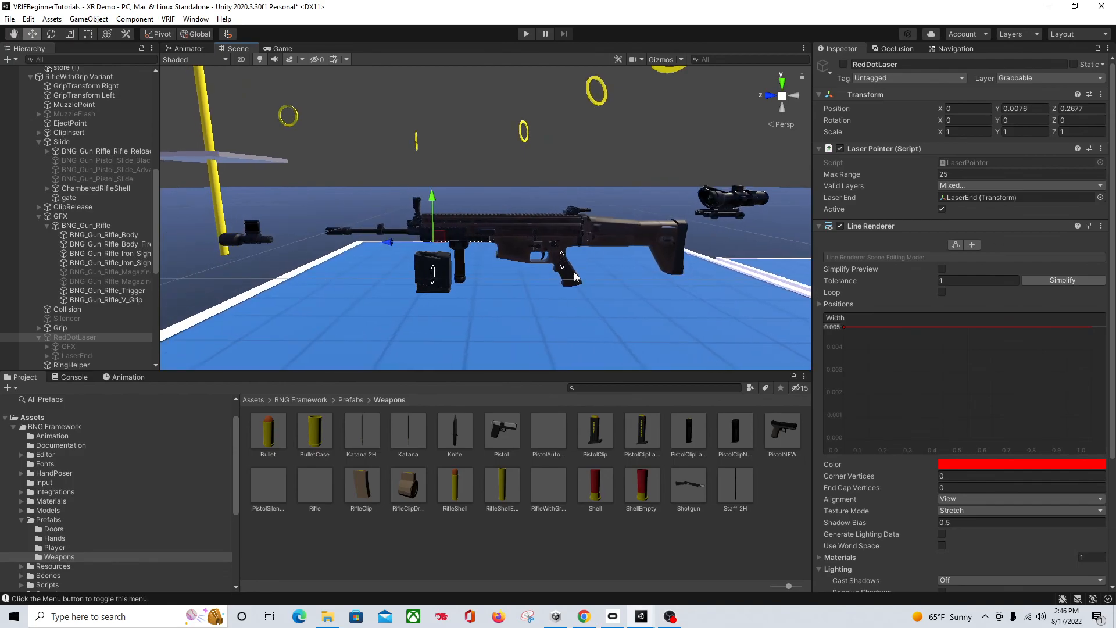
pyautogui.moveTo(609, 314); pyautogui.dragTo(585, 312, button='middle')
pyautogui.moveTo(624, 304); pyautogui.dragTo(656, 308, button='right')
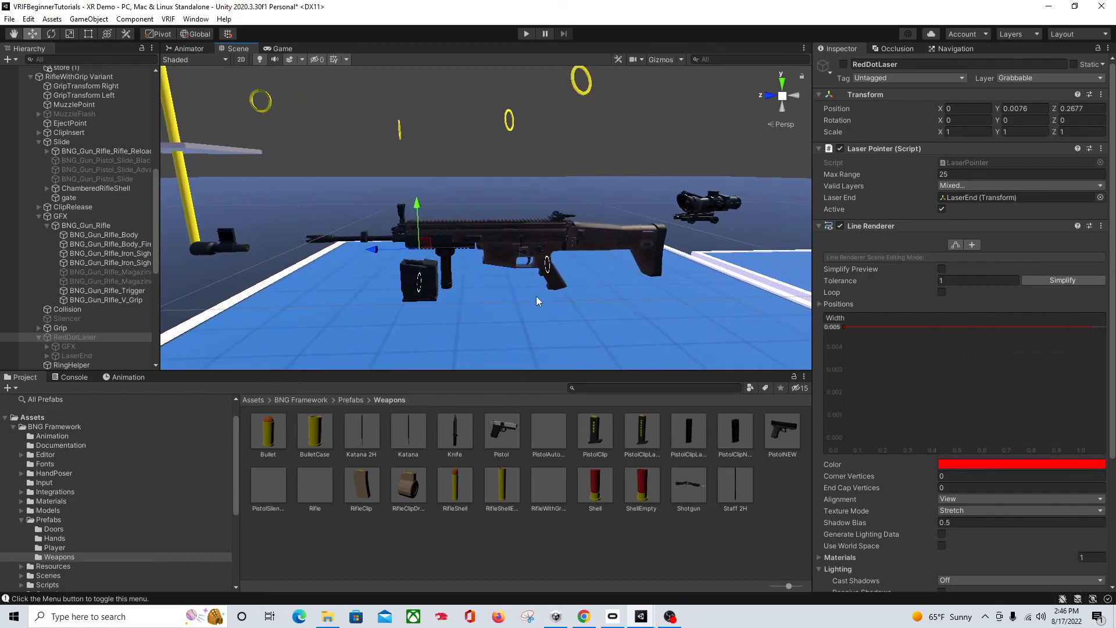